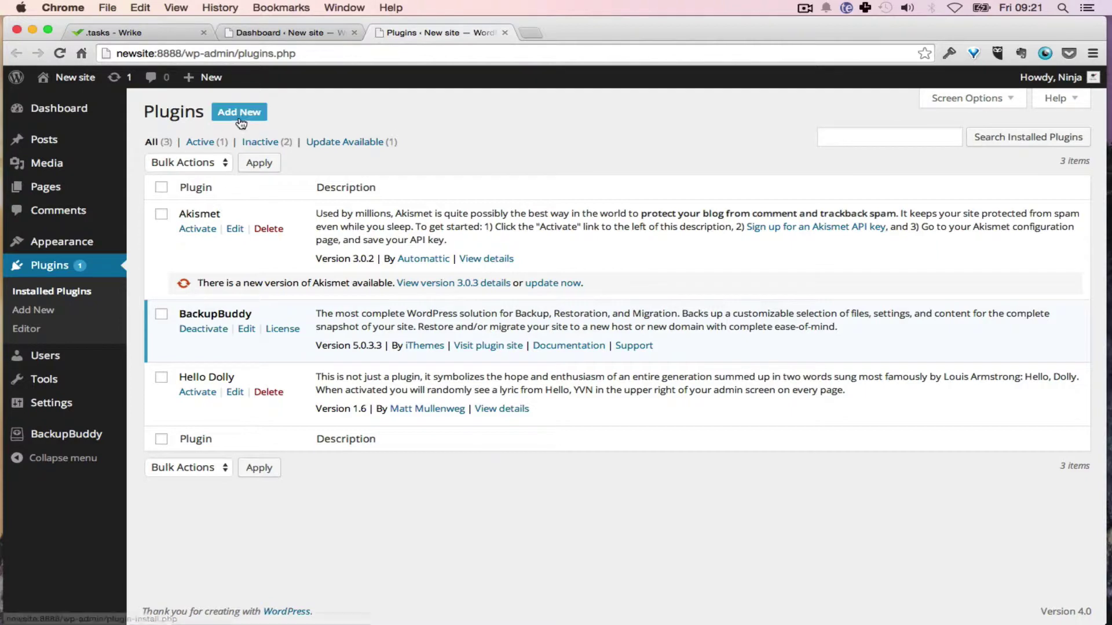
Step: Search the plugin library for MemberFindMe Membership, Event & Directory System, then install and activate that plugin
{"action": "left_click", "coordinate": [240, 112]}
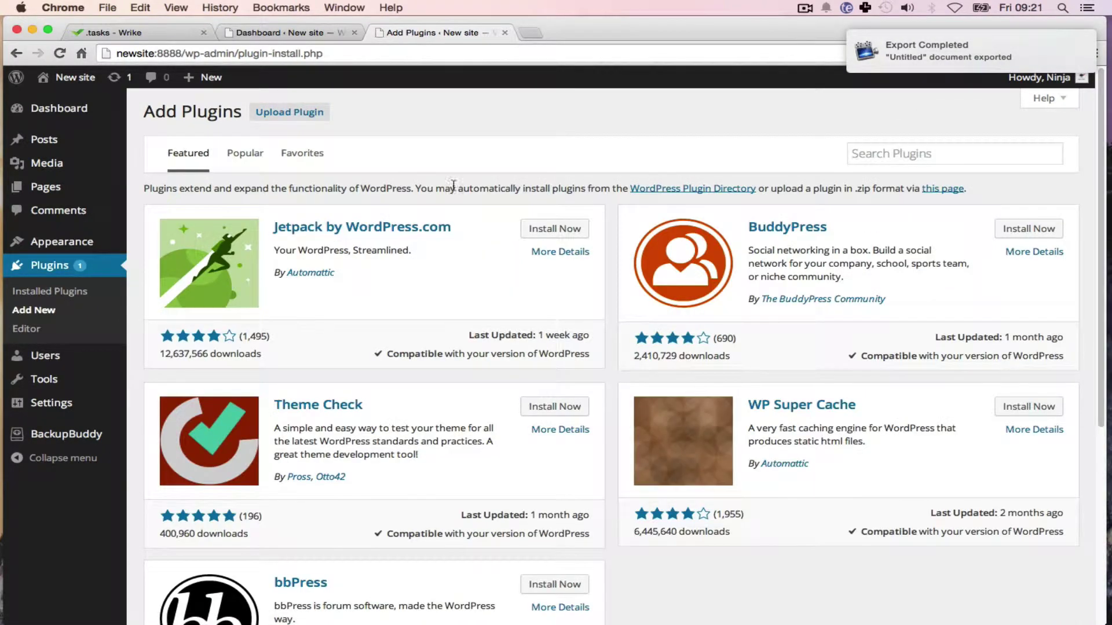
{"action": "left_click", "coordinate": [856, 154]}
{"action": "key", "text": "super+v"}
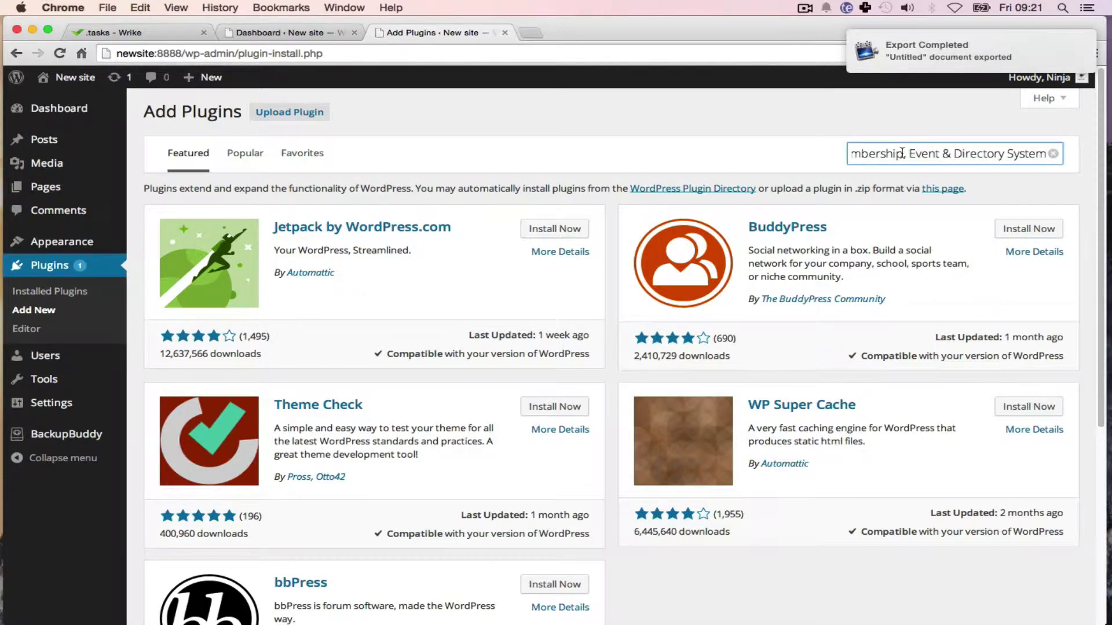
{"action": "key", "text": "Return"}
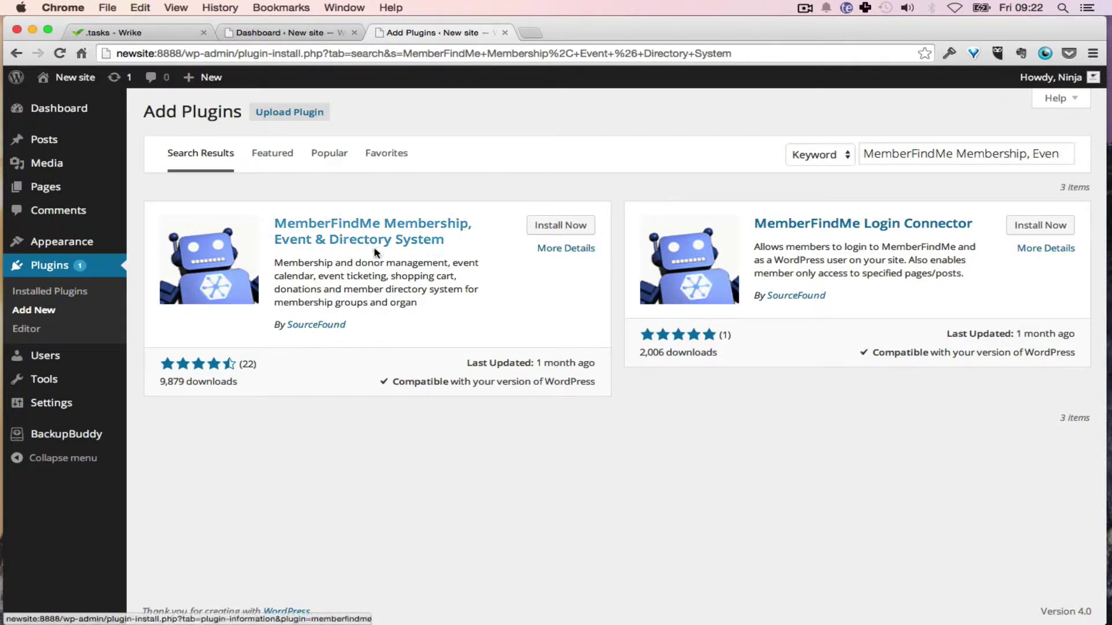
{"action": "left_click", "coordinate": [550, 228]}
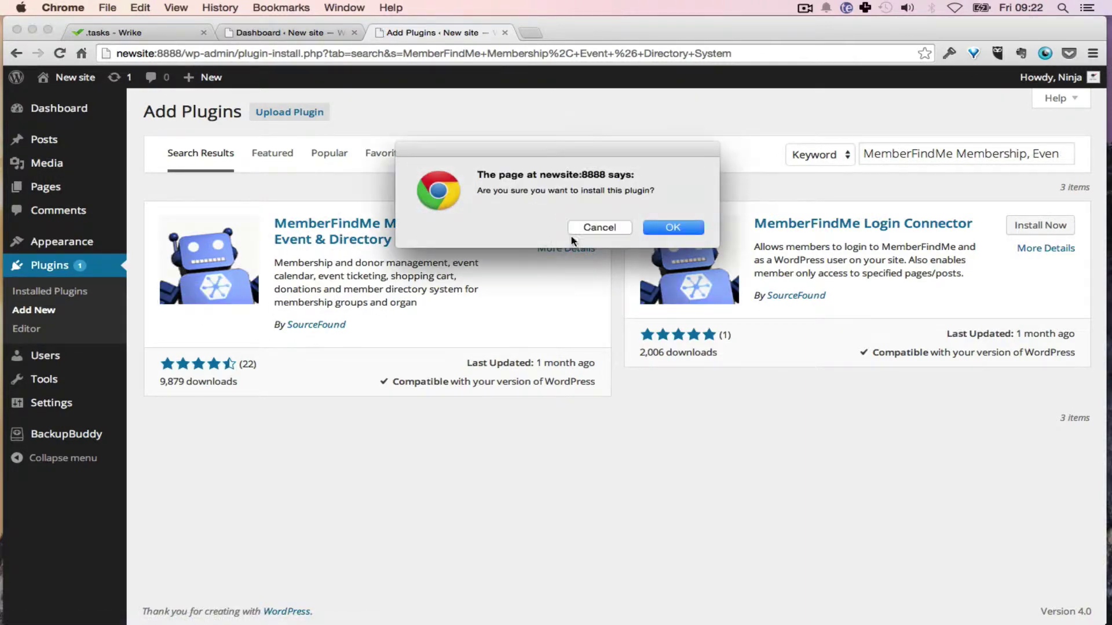
{"action": "left_click", "coordinate": [663, 227]}
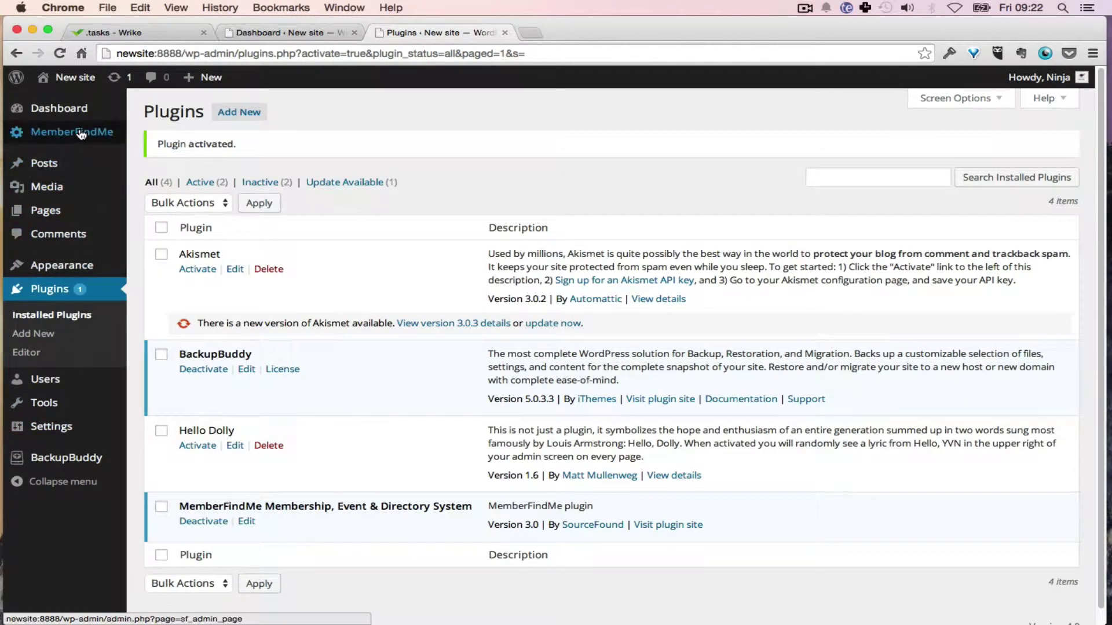
Step: Open the site's widget settings and expand the Secondary Widget Area
{"action": "mouse_move", "coordinate": [64, 135]}
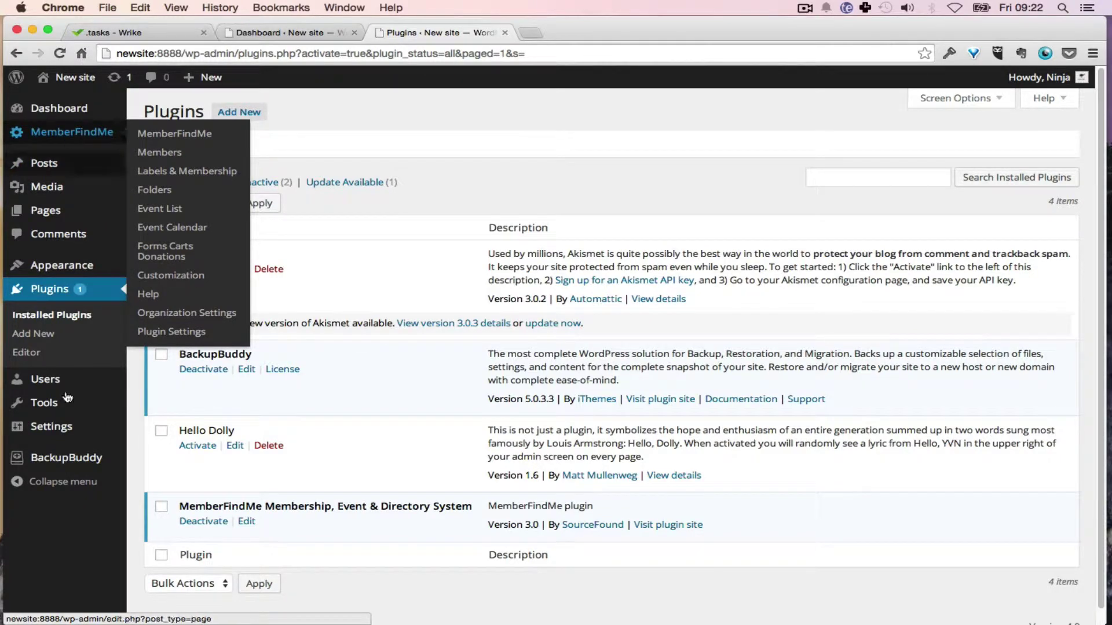
{"action": "mouse_move", "coordinate": [78, 435]}
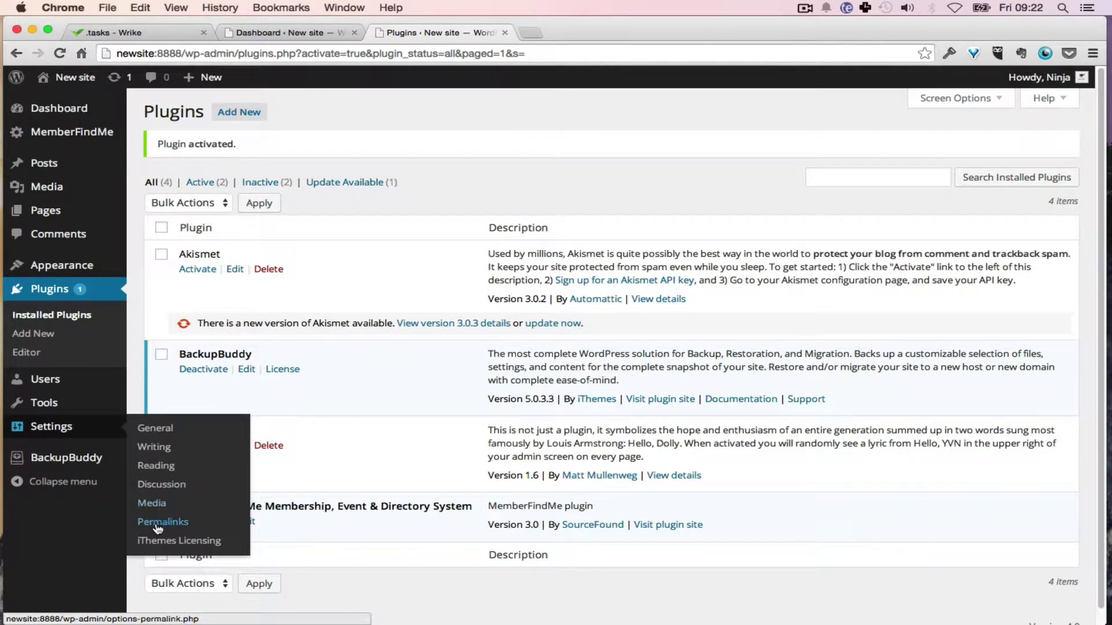
{"action": "mouse_move", "coordinate": [103, 412]}
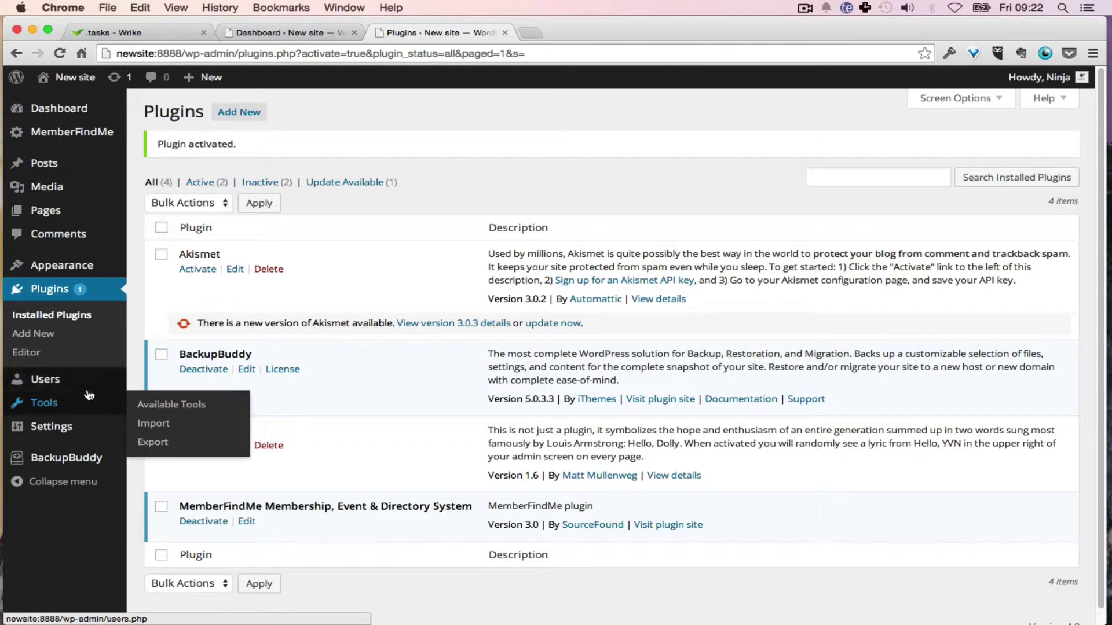
{"action": "mouse_move", "coordinate": [87, 388]}
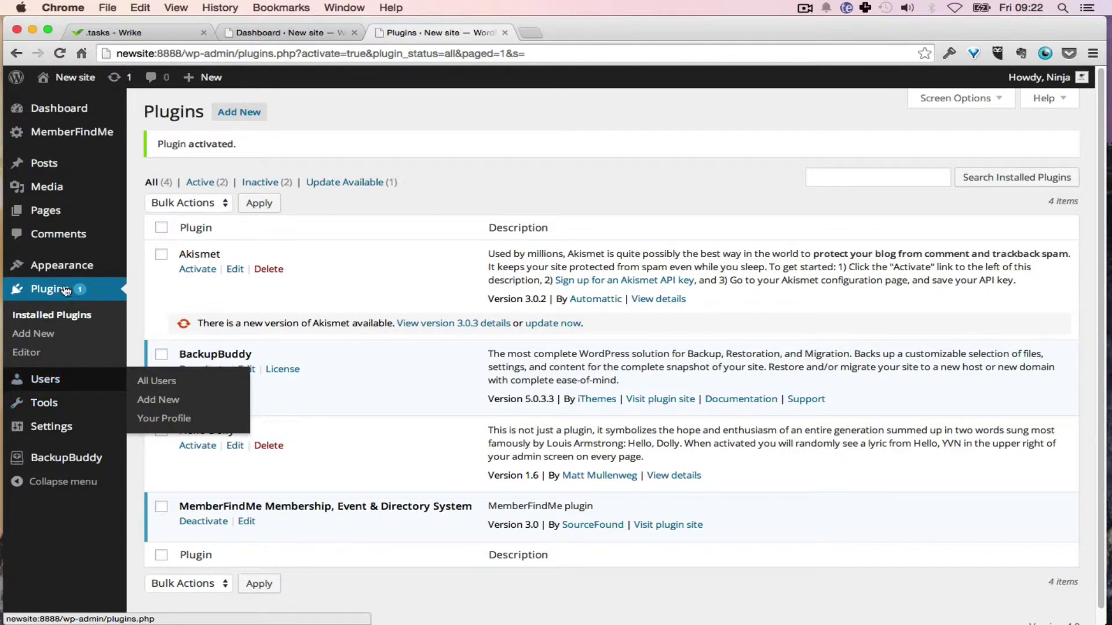
{"action": "mouse_move", "coordinate": [73, 267]}
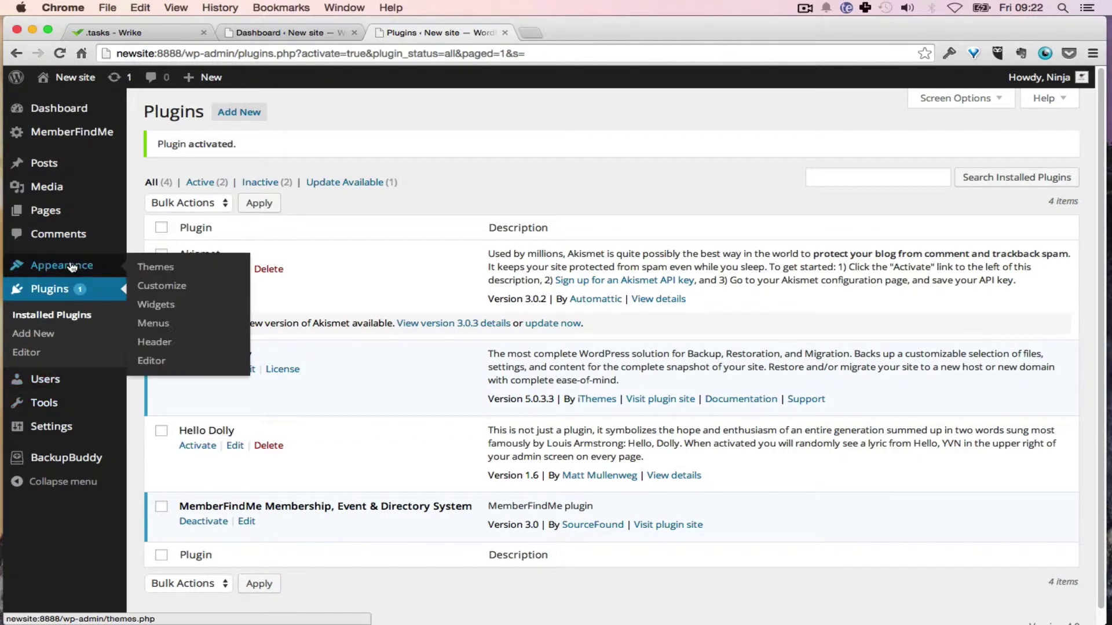
{"action": "left_click", "coordinate": [155, 305]}
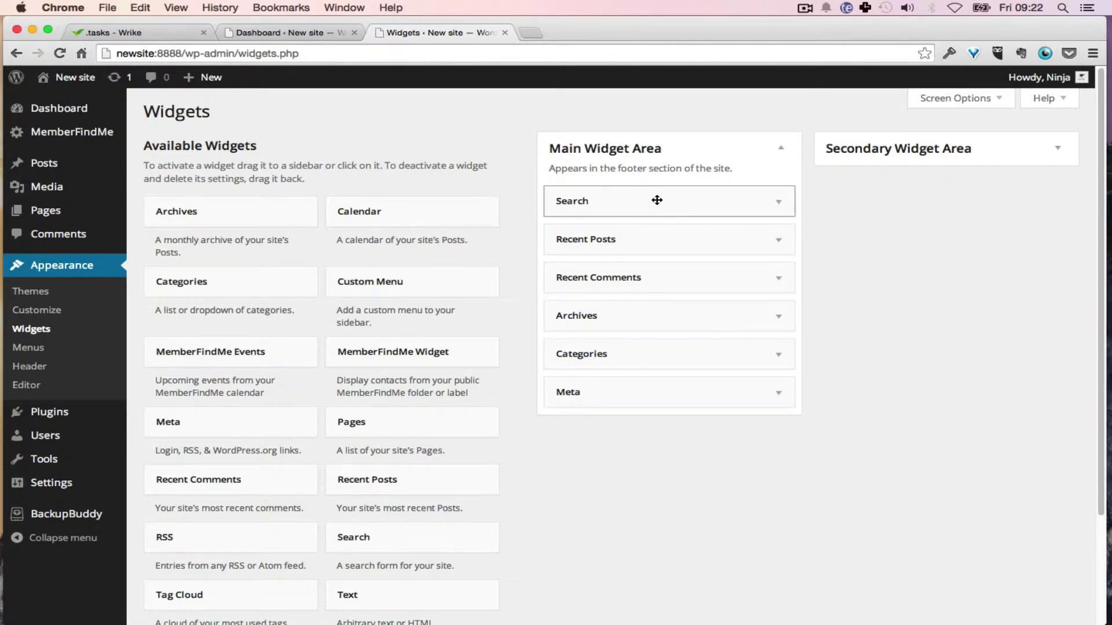
{"action": "left_click", "coordinate": [958, 161]}
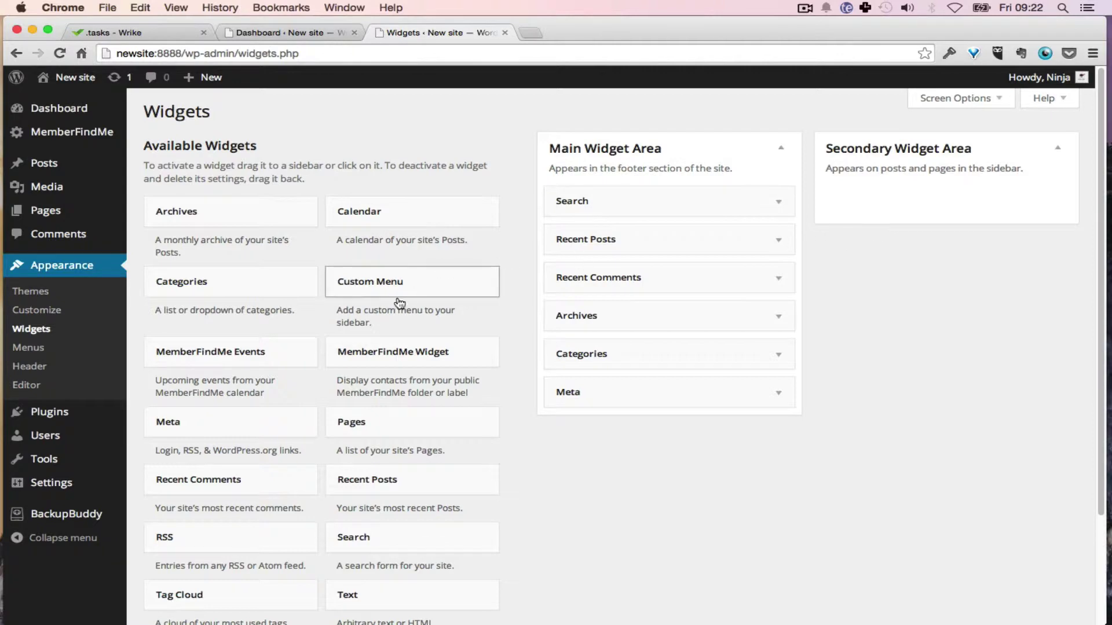
Step: Add the MemberFindMe Widget and, below it, the MemberFindMe Events widget to the Secondary Widget Area
{"action": "scroll", "coordinate": [398, 301], "scroll_direction": "down", "scroll_amount": 2}
{"action": "scroll", "coordinate": [393, 313], "scroll_direction": "up", "scroll_amount": 2}
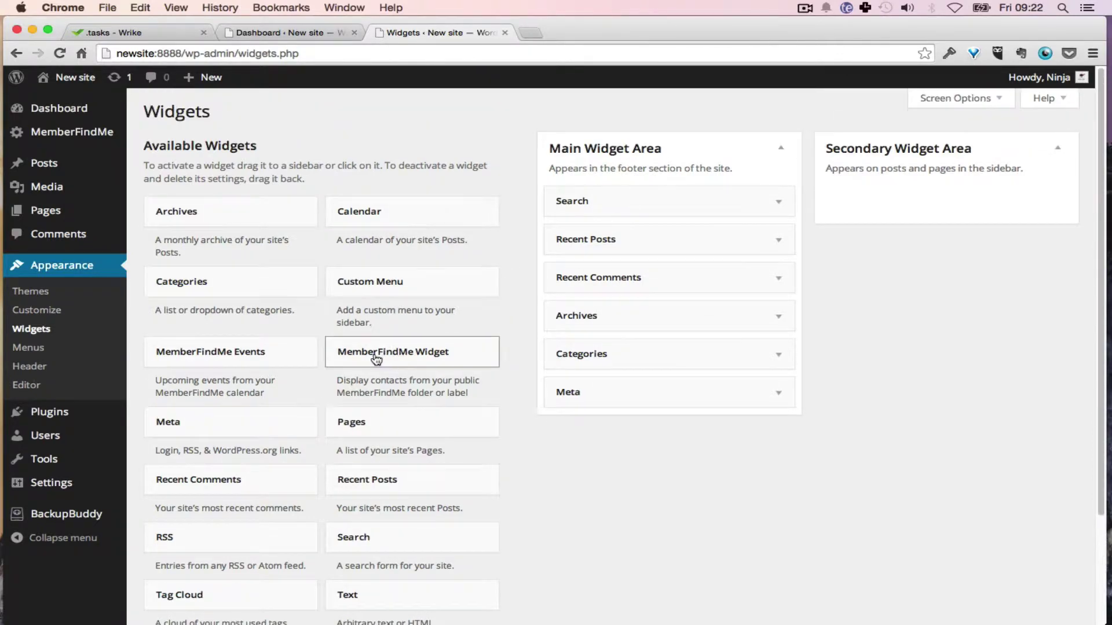
{"action": "left_click_drag", "start_coordinate": [379, 356], "coordinate": [927, 191]}
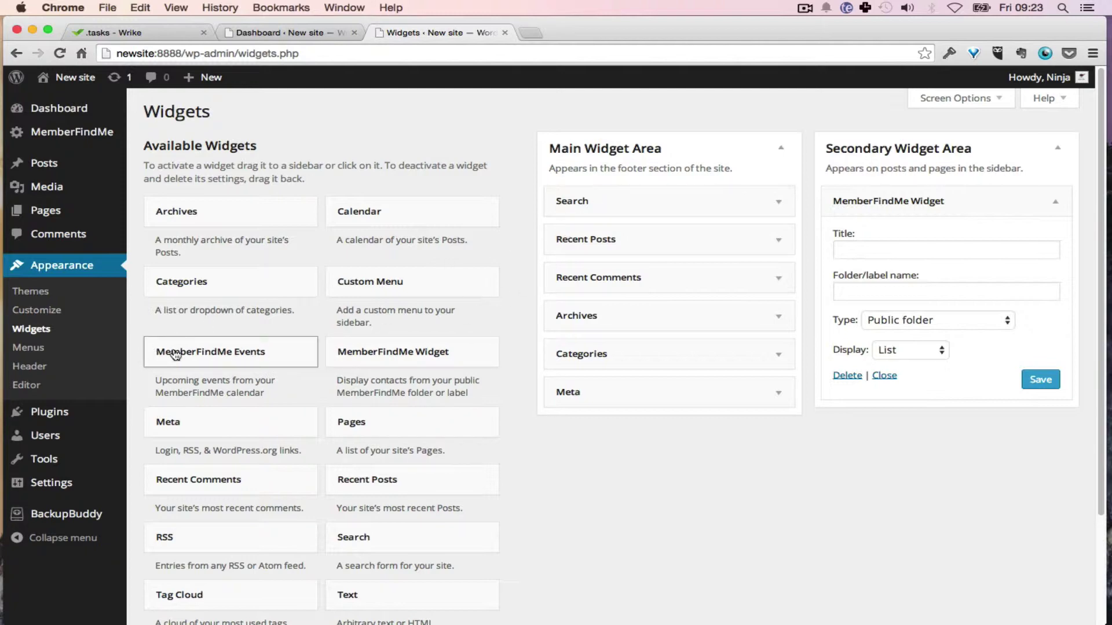
{"action": "left_click_drag", "start_coordinate": [180, 354], "coordinate": [836, 348]}
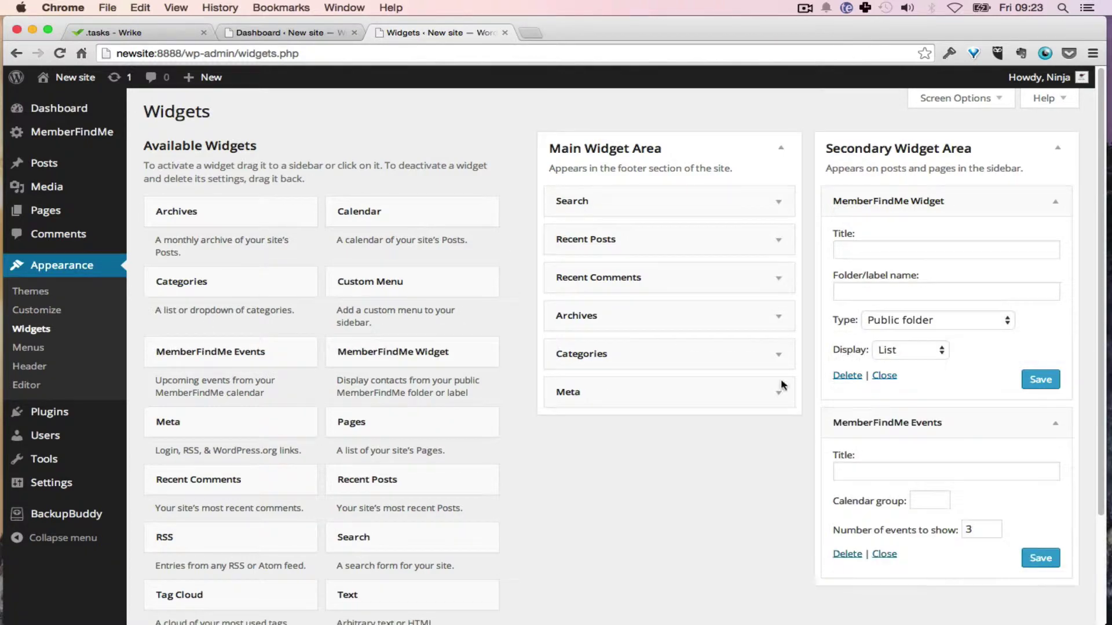
Step: Save the MemberFindMe Widget with the Public folder type, and save the MemberFindMe Events widget with its default settings
{"action": "scroll", "coordinate": [469, 445], "scroll_direction": "down", "scroll_amount": 2}
{"action": "scroll", "coordinate": [469, 445], "scroll_direction": "down", "scroll_amount": 2}
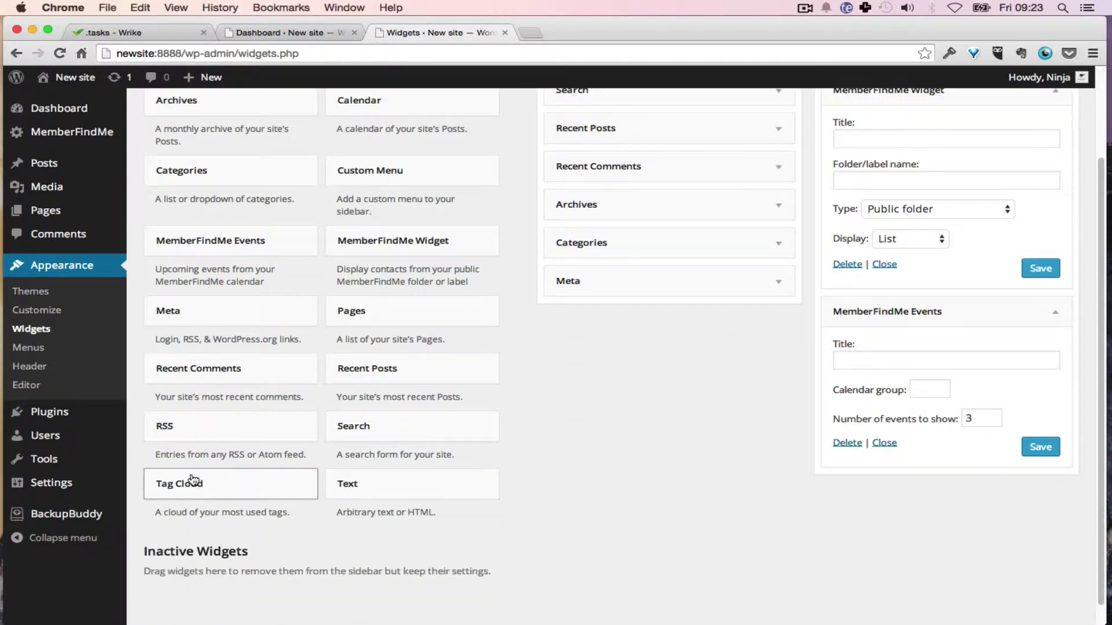
{"action": "scroll", "coordinate": [302, 275], "scroll_direction": "up", "scroll_amount": 4}
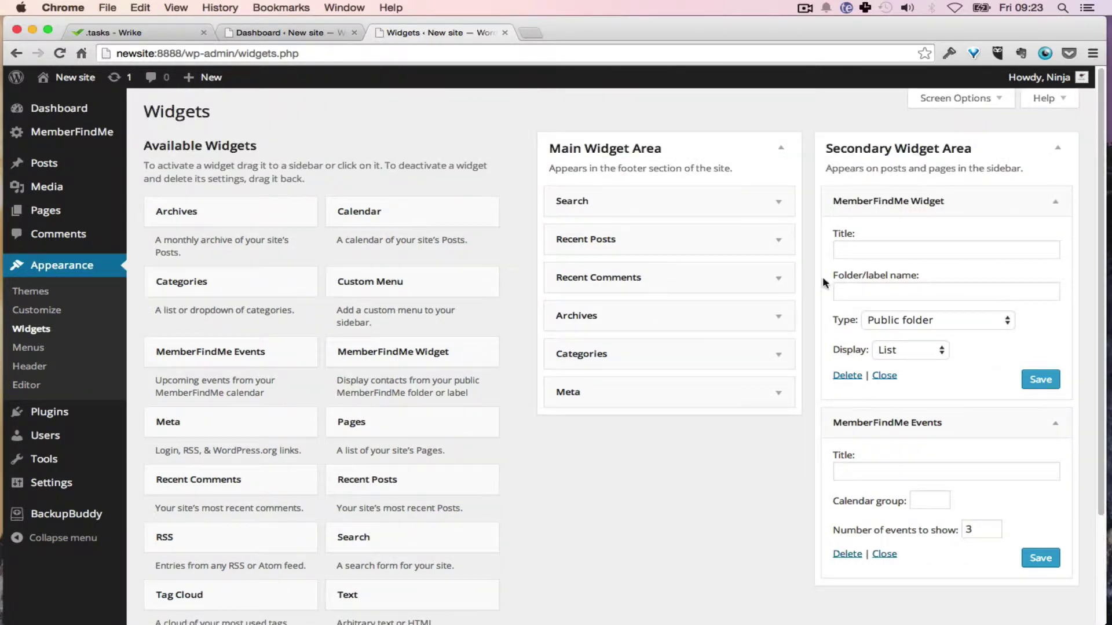
{"action": "left_click", "coordinate": [950, 321]}
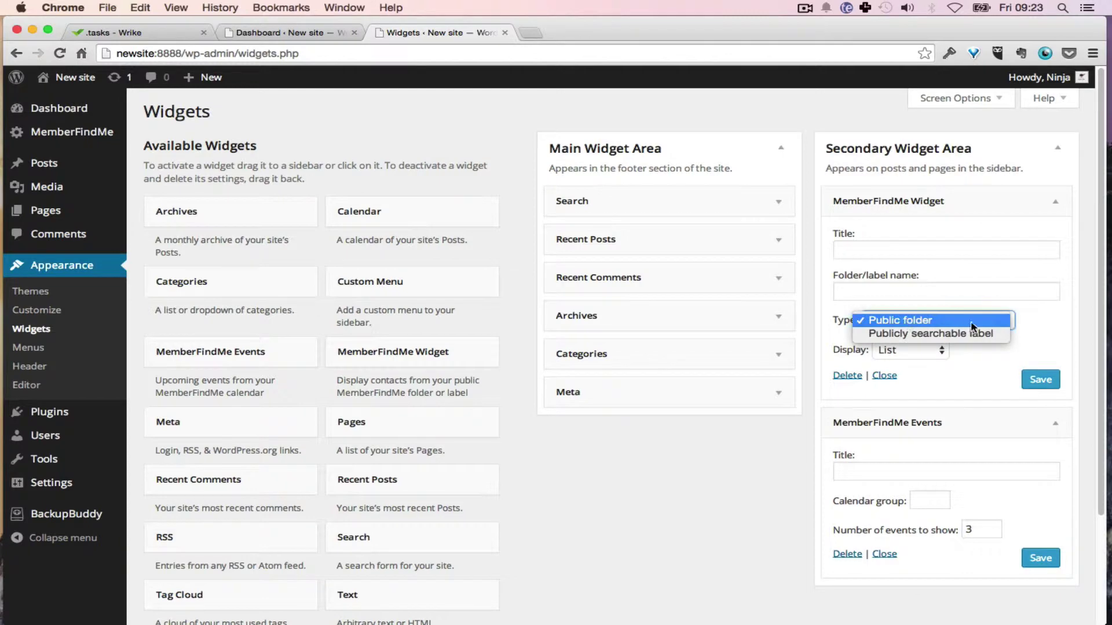
{"action": "left_click", "coordinate": [1045, 328]}
{"action": "left_click", "coordinate": [1030, 387]}
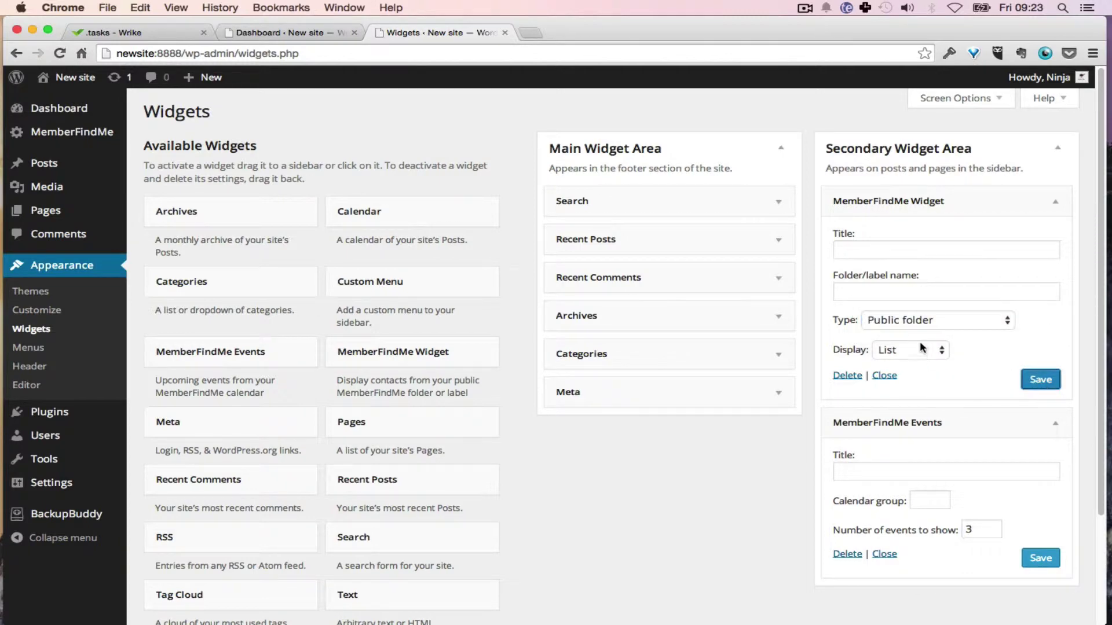
{"action": "scroll", "coordinate": [956, 365], "scroll_direction": "down", "scroll_amount": 5}
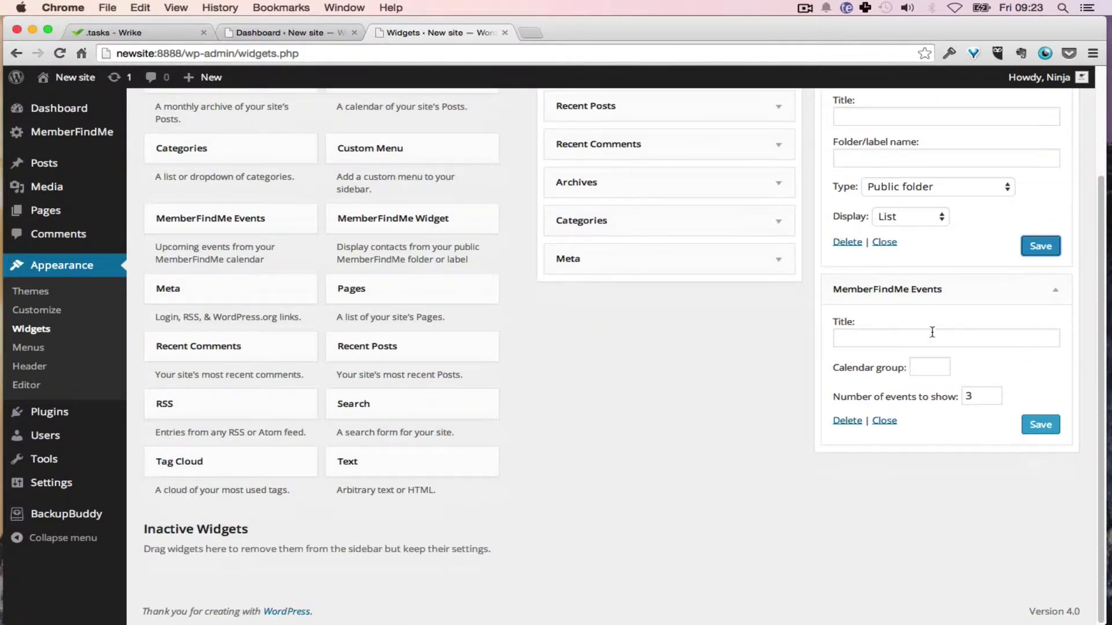
{"action": "left_click", "coordinate": [1039, 427]}
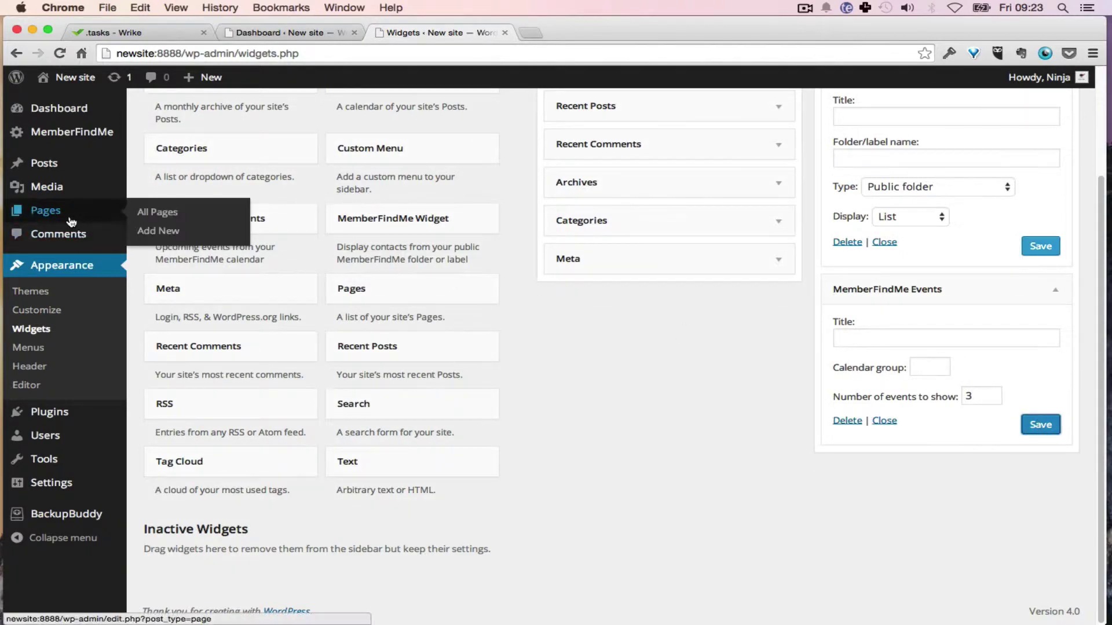
Step: Go to the MemberFindMe admin page and open its free account signup page in a separate tab
{"action": "left_click", "coordinate": [78, 210], "text": "super"}
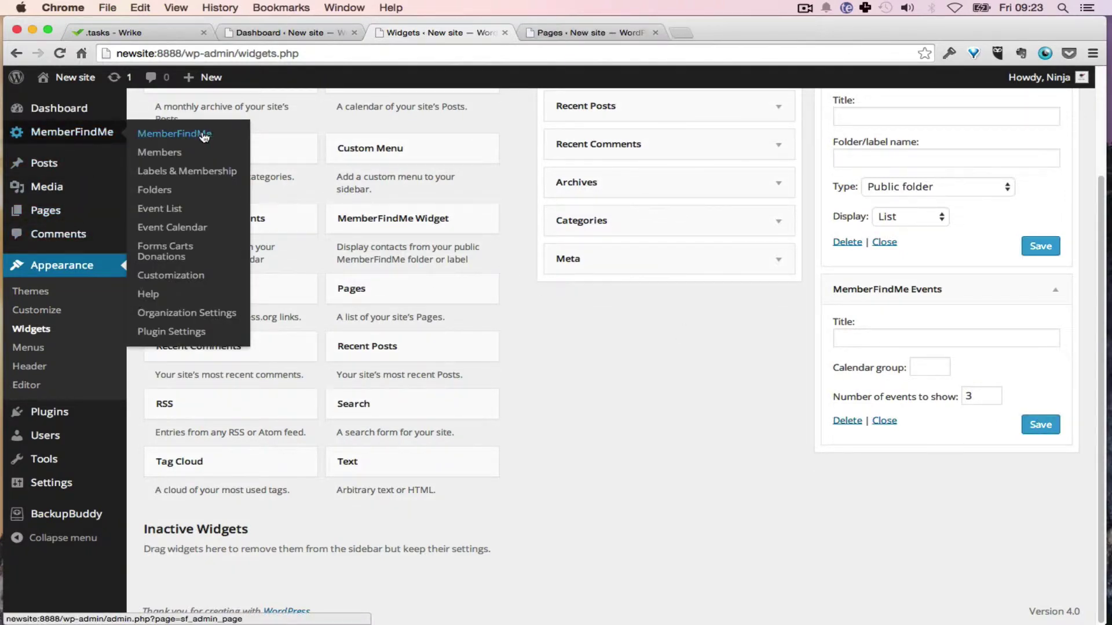
{"action": "left_click", "coordinate": [192, 134]}
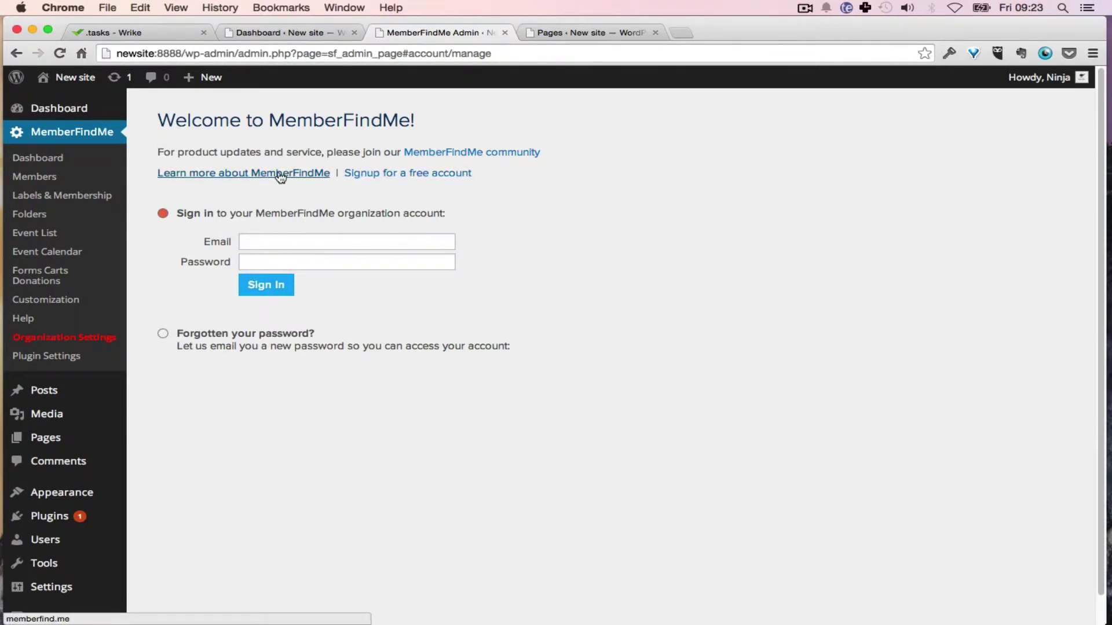
{"action": "left_click", "coordinate": [374, 175], "text": "super"}
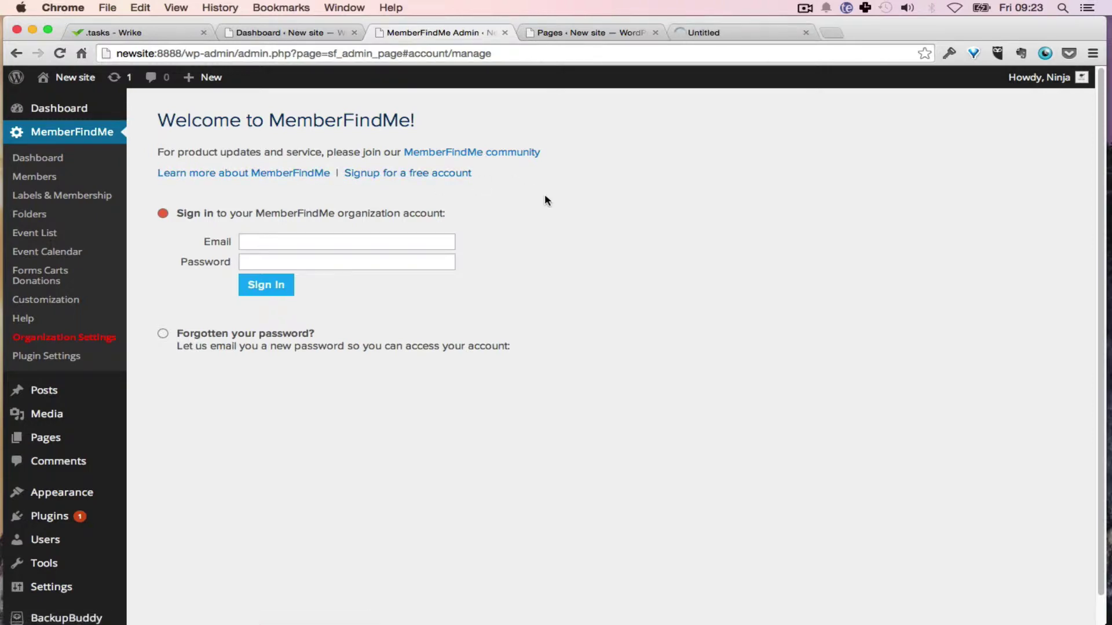
{"action": "key", "text": "ctrl+Tab"}
{"action": "key", "text": "super+w"}
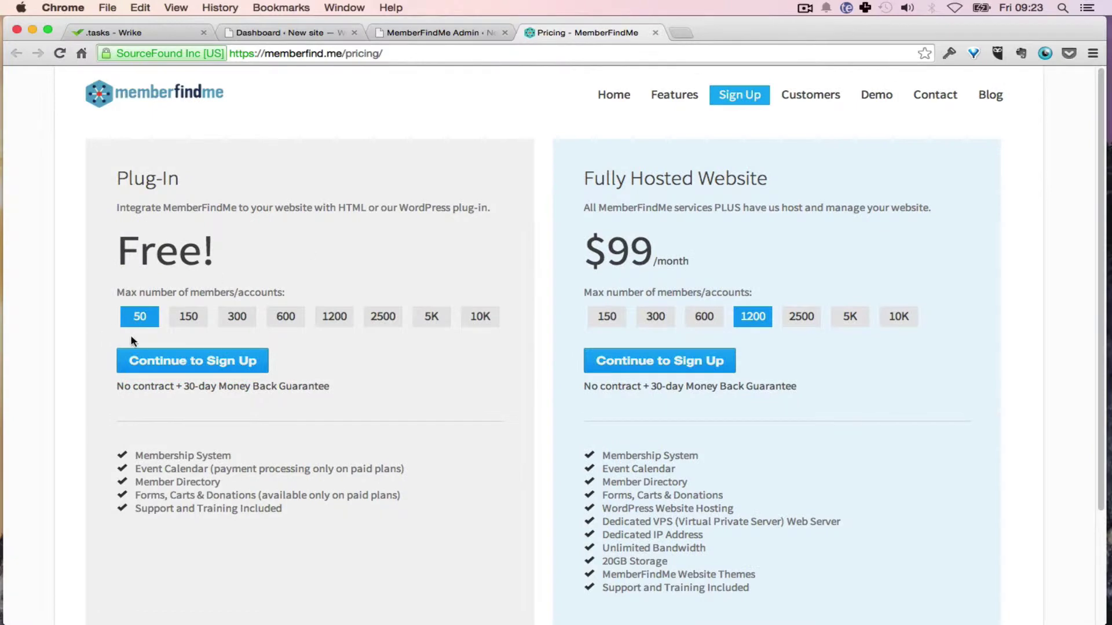
Step: Choose the free 50-member Plug-In plan and start its signup form with organization name Your Virtual Ninja and the beginning of the address
{"action": "left_click", "coordinate": [168, 360]}
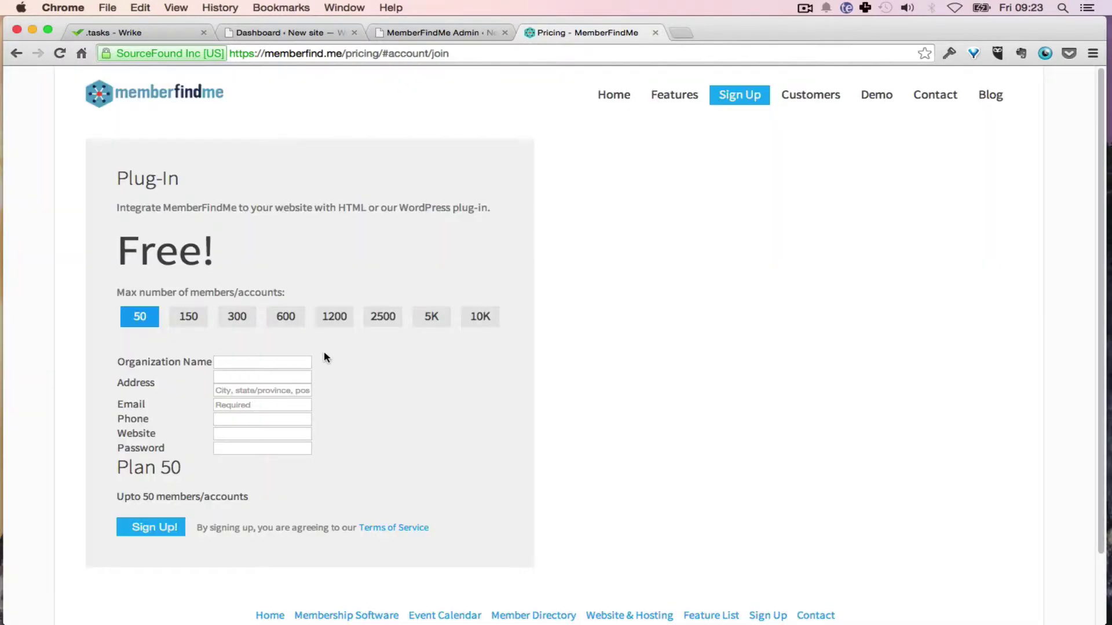
{"action": "type", "text": "Y"}
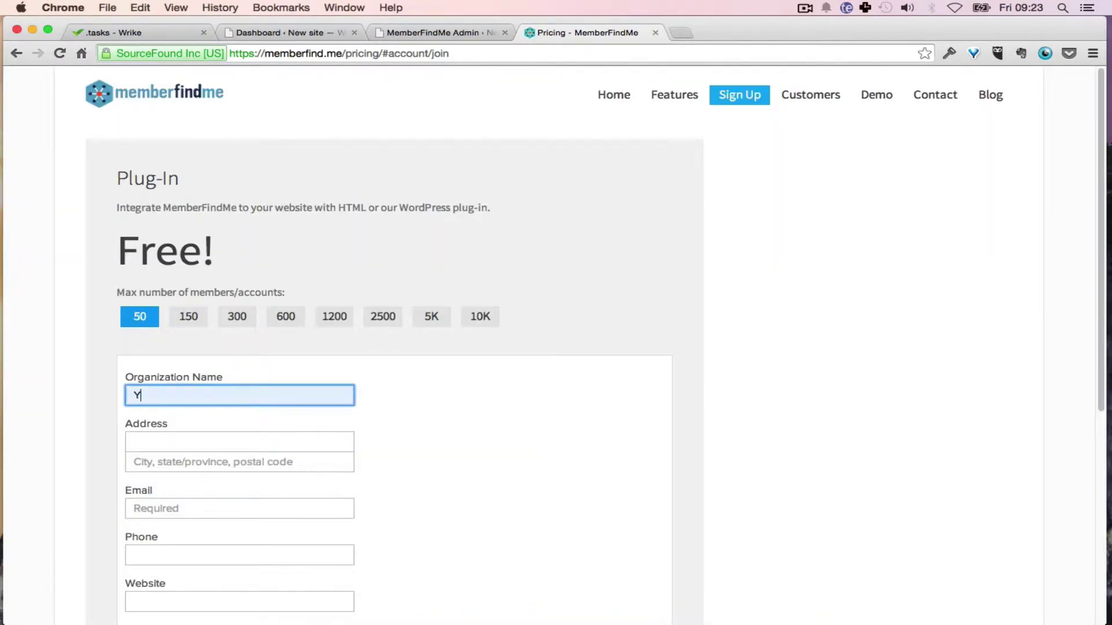
{"action": "type", "text": "our Virtual Ninja"}
{"action": "key", "text": "Tab"}
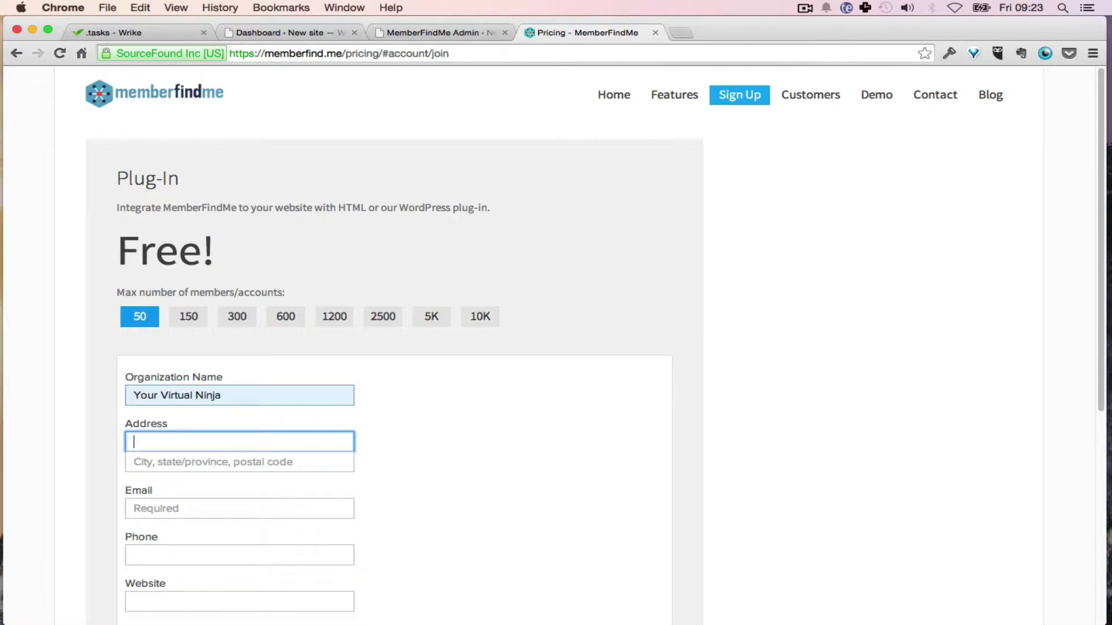
{"action": "type", "text": "Gre"}
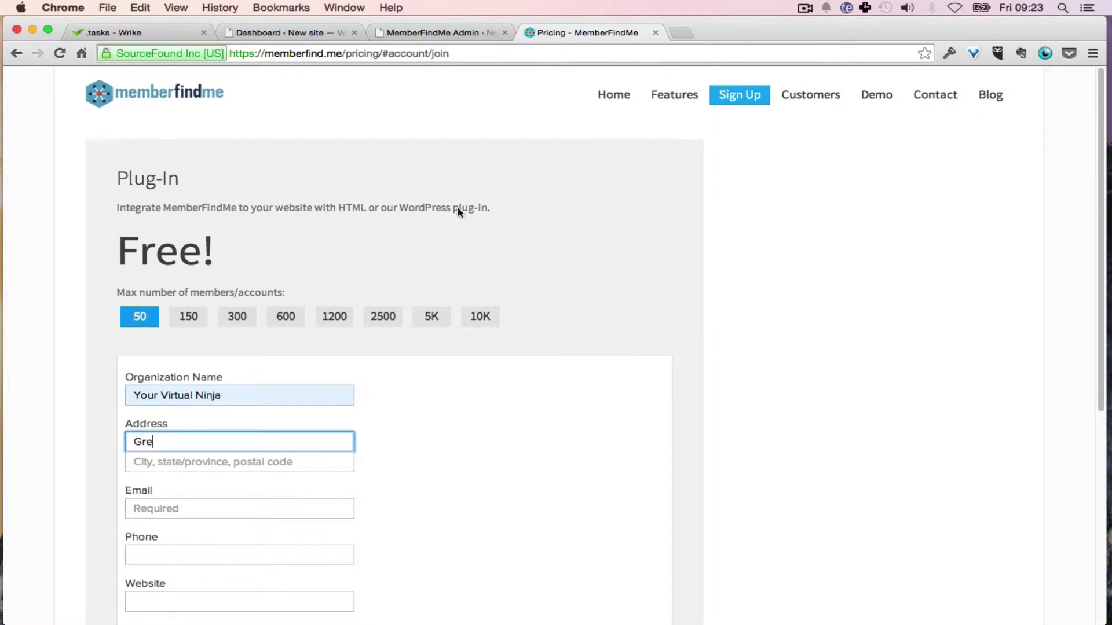
{"action": "left_click", "coordinate": [816, 8]}
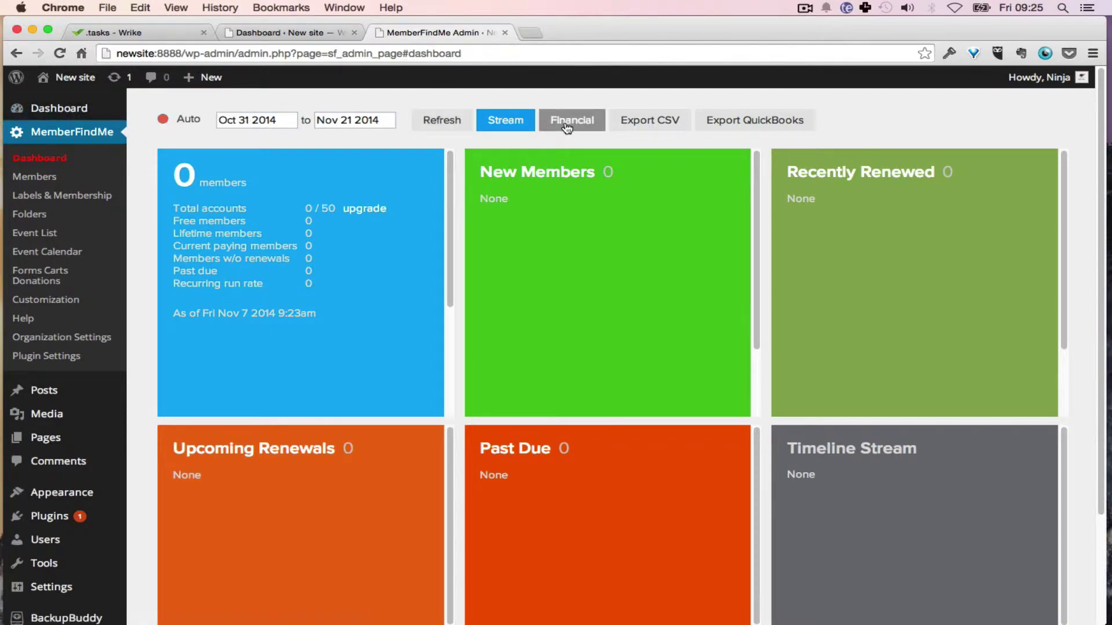
Step: Review the MemberFindMe dashboard's Financial view and export options without exporting, refresh the data, and return to the Stream view
{"action": "scroll", "coordinate": [1086, 213], "scroll_direction": "down", "scroll_amount": 5}
{"action": "scroll", "coordinate": [1086, 212], "scroll_direction": "up", "scroll_amount": 5}
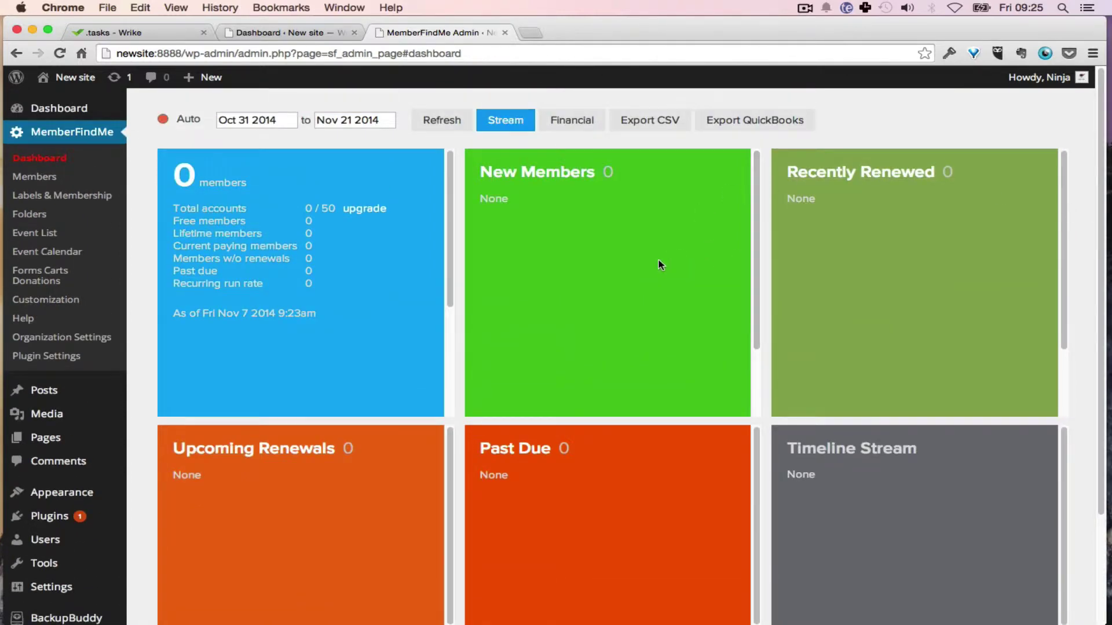
{"action": "left_click", "coordinate": [556, 121]}
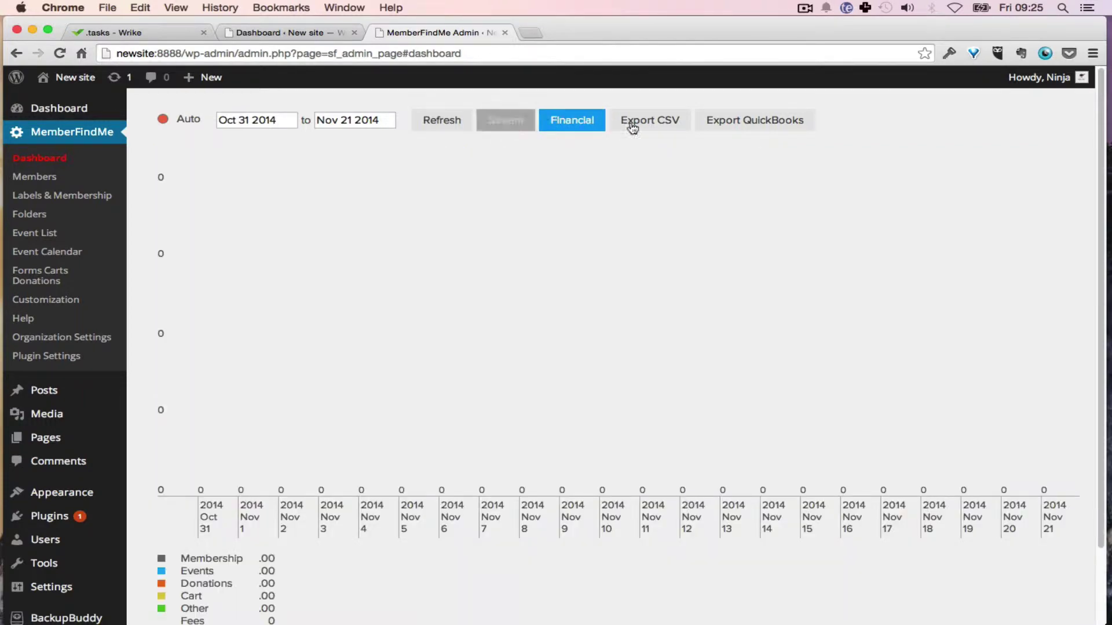
{"action": "left_click", "coordinate": [650, 120]}
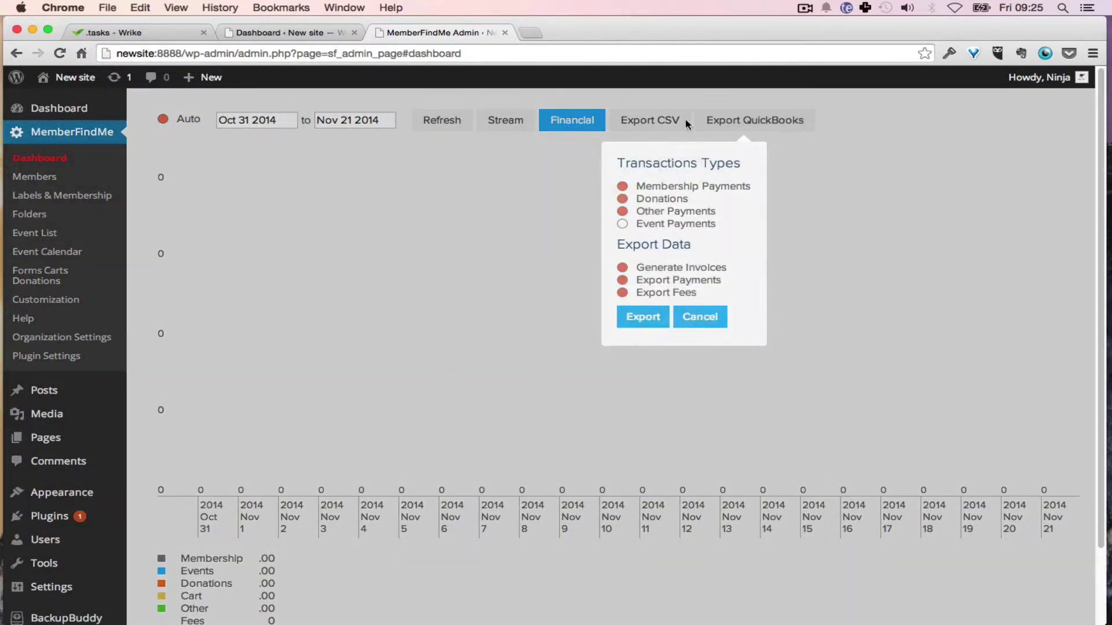
{"action": "left_click", "coordinate": [685, 317]}
{"action": "left_click", "coordinate": [453, 120]}
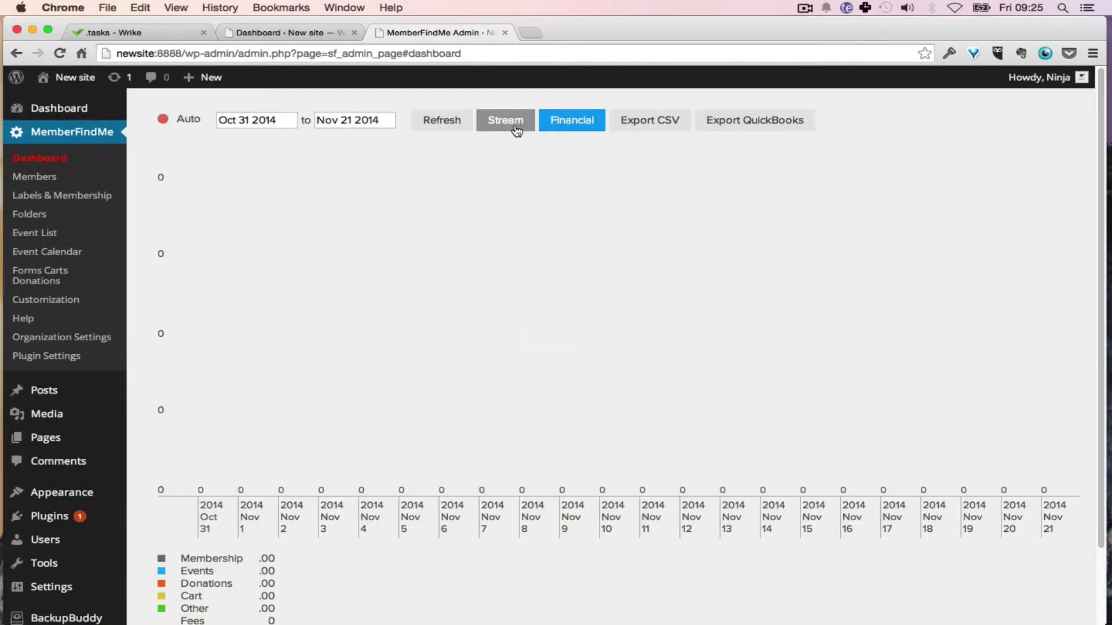
{"action": "left_click", "coordinate": [513, 122]}
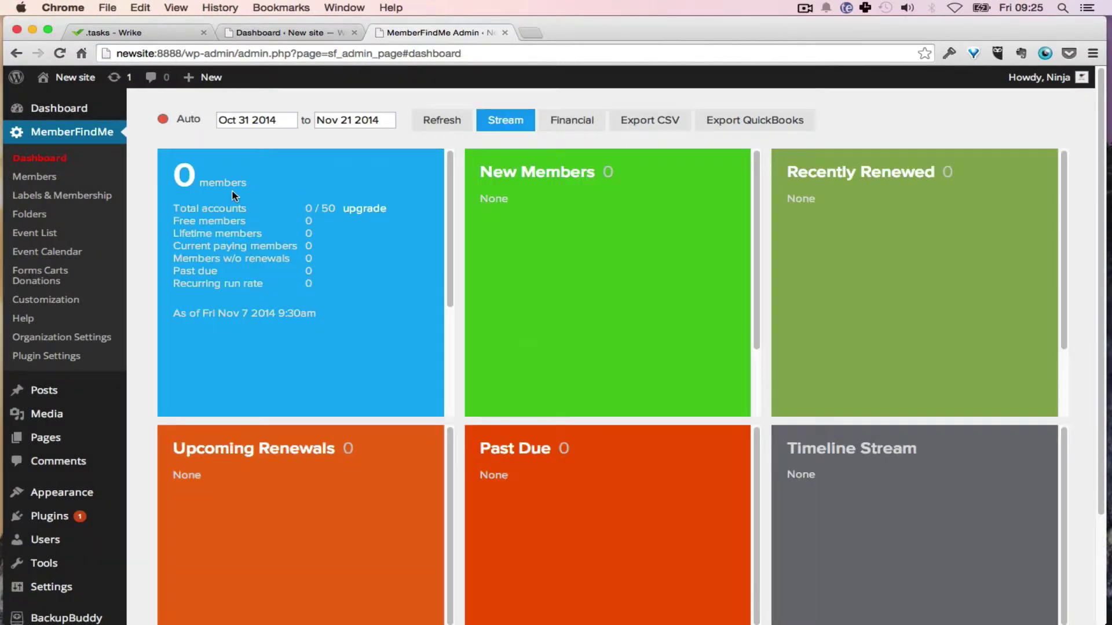
Step: Start a new member account from the MemberFindMe Members page with the name Test Guy 1, leaving the contact person blank
{"action": "left_click", "coordinate": [47, 175]}
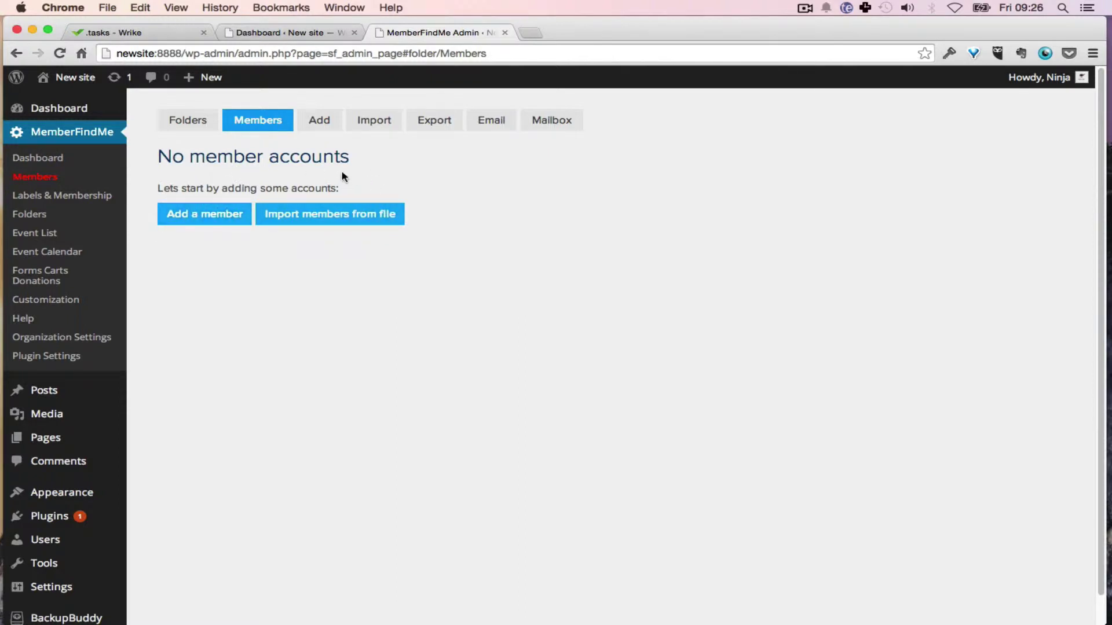
{"action": "left_click", "coordinate": [211, 218]}
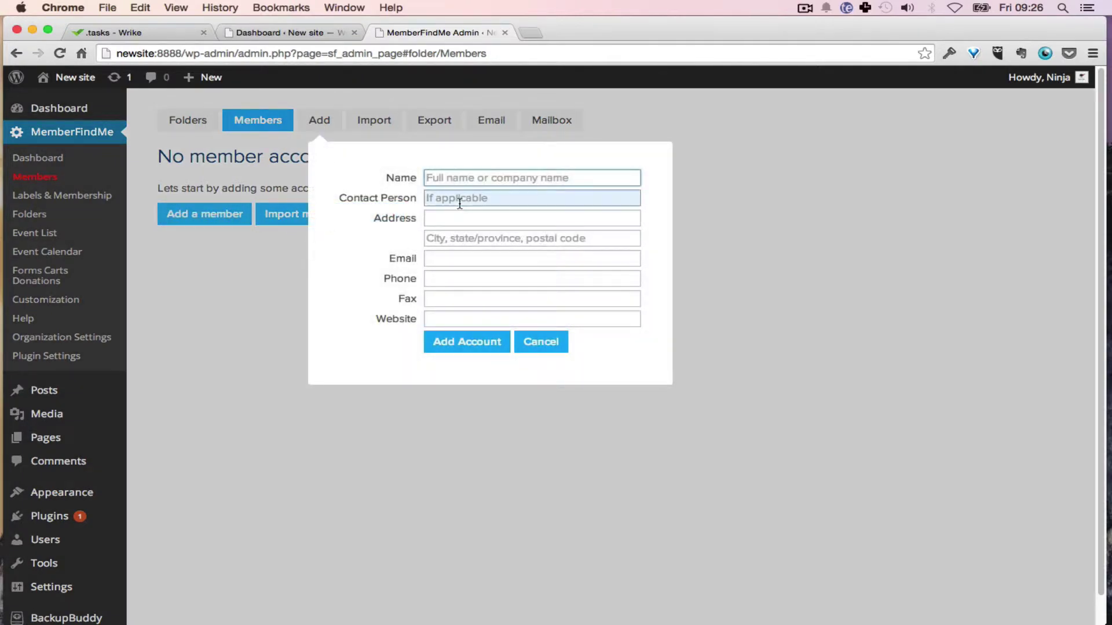
{"action": "type", "text": "Test Guy 1"}
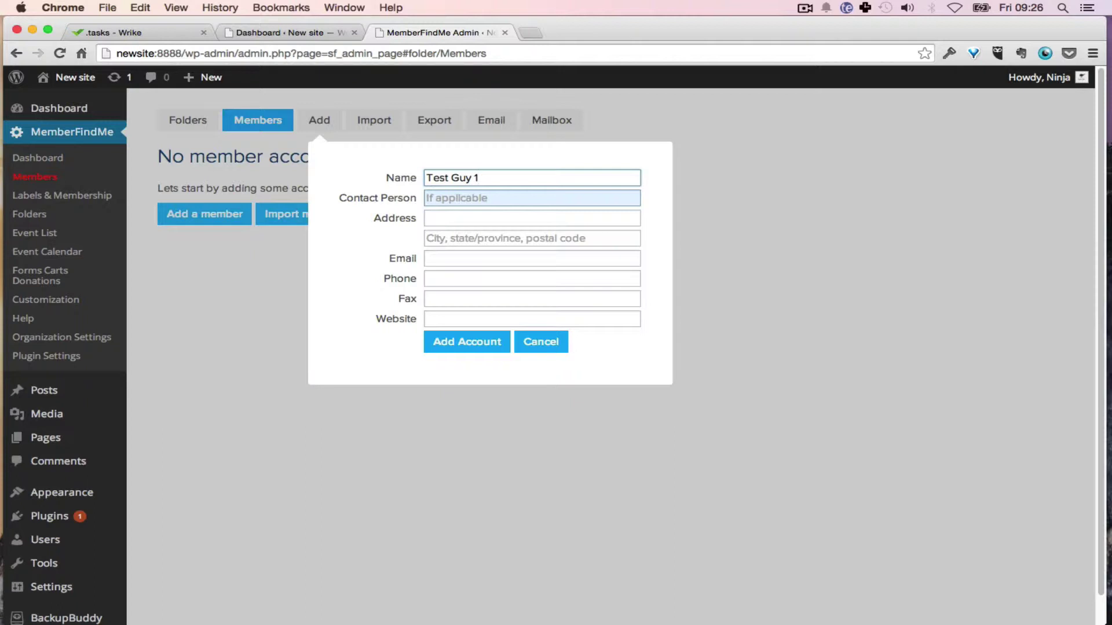
{"action": "left_click", "coordinate": [463, 198]}
{"action": "left_click", "coordinate": [531, 218]}
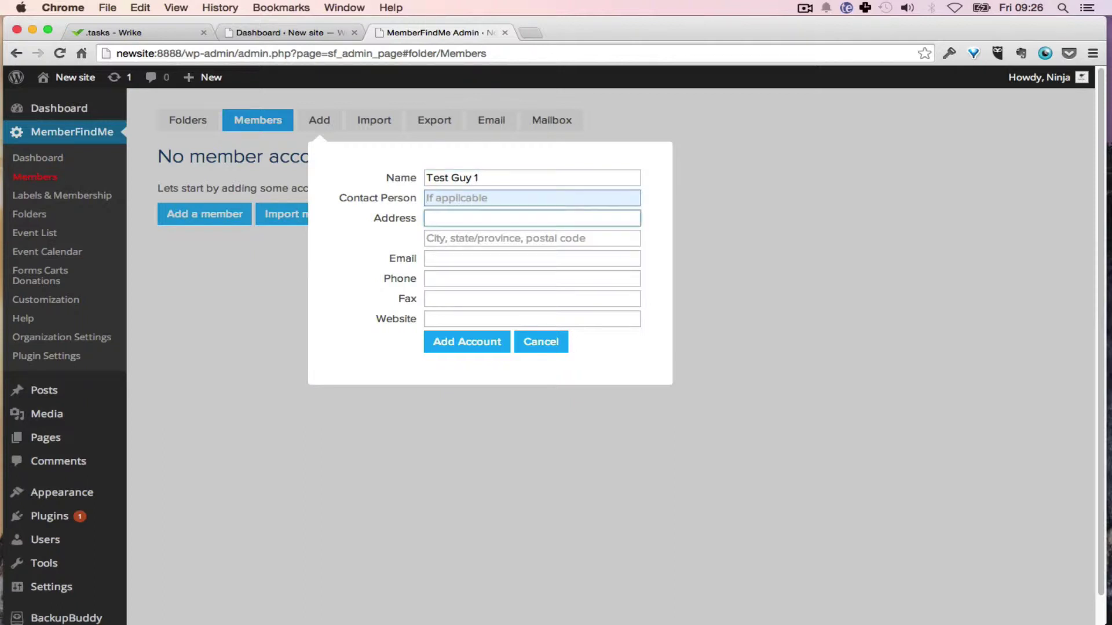
Step: Launch LittleIpsum, copy the placeholder text Vestibulum Nibh from it, and paste it into the first address line of the member form
{"action": "key", "text": "Tab"}
{"action": "key", "text": "shift+Tab"}
{"action": "key", "text": "super+space"}
{"action": "type", "text": "ip"}
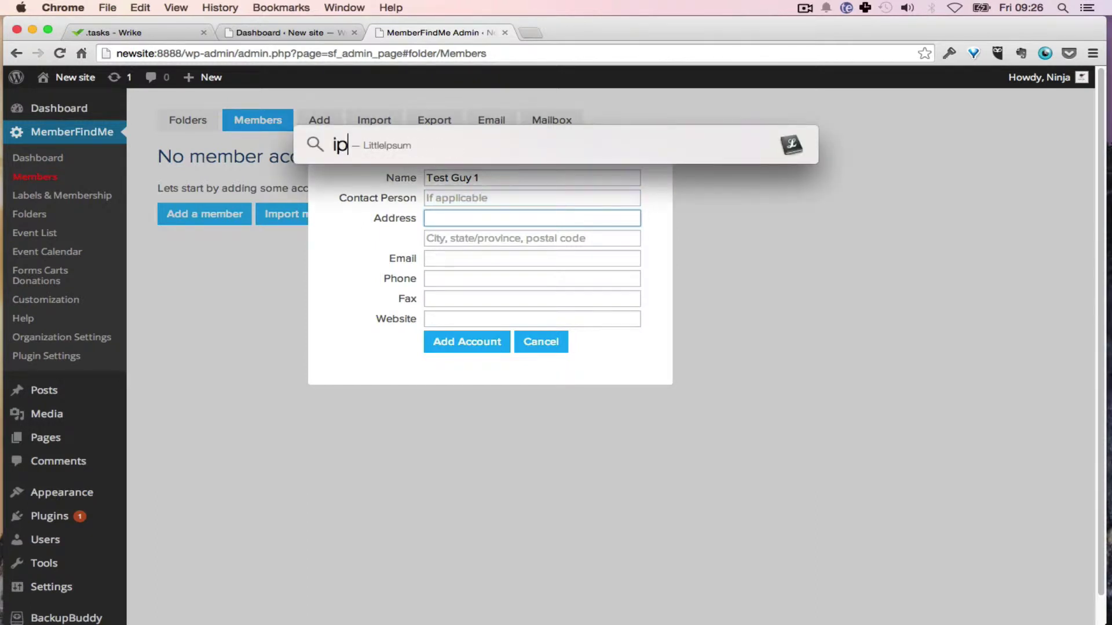
{"action": "key", "text": "Return"}
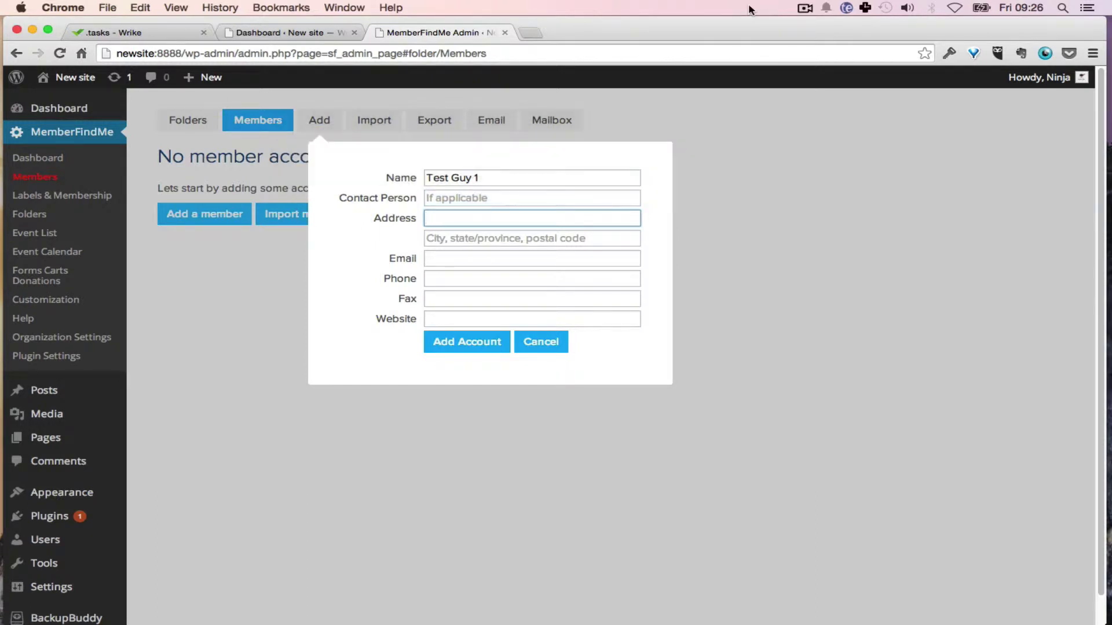
{"action": "left_click", "coordinate": [785, 7]}
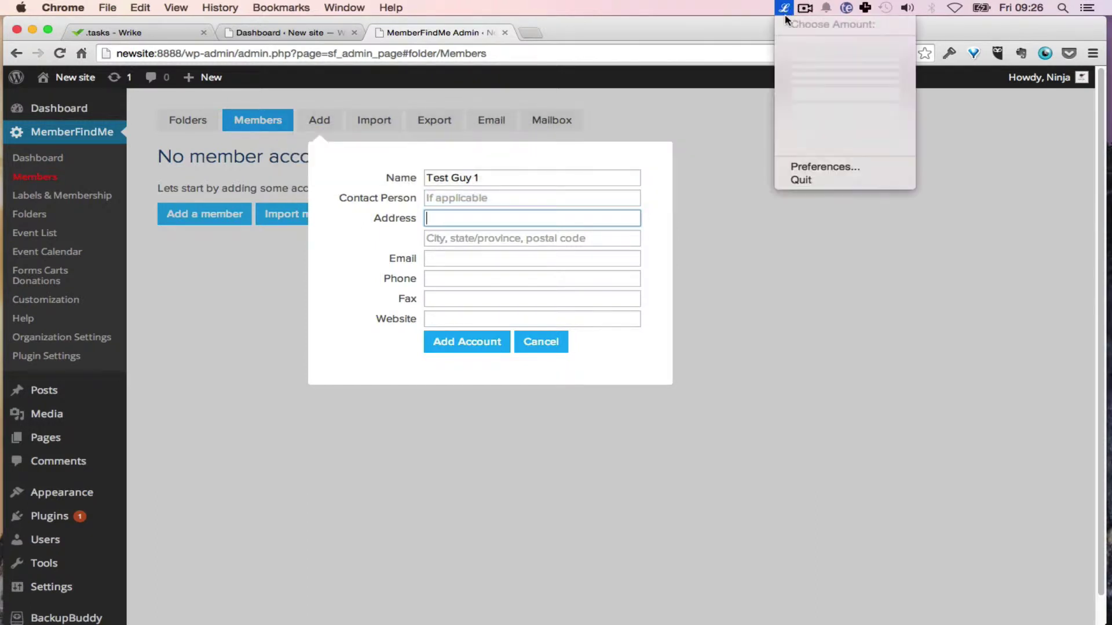
{"action": "left_click", "coordinate": [825, 51]}
{"action": "key", "text": "super+v"}
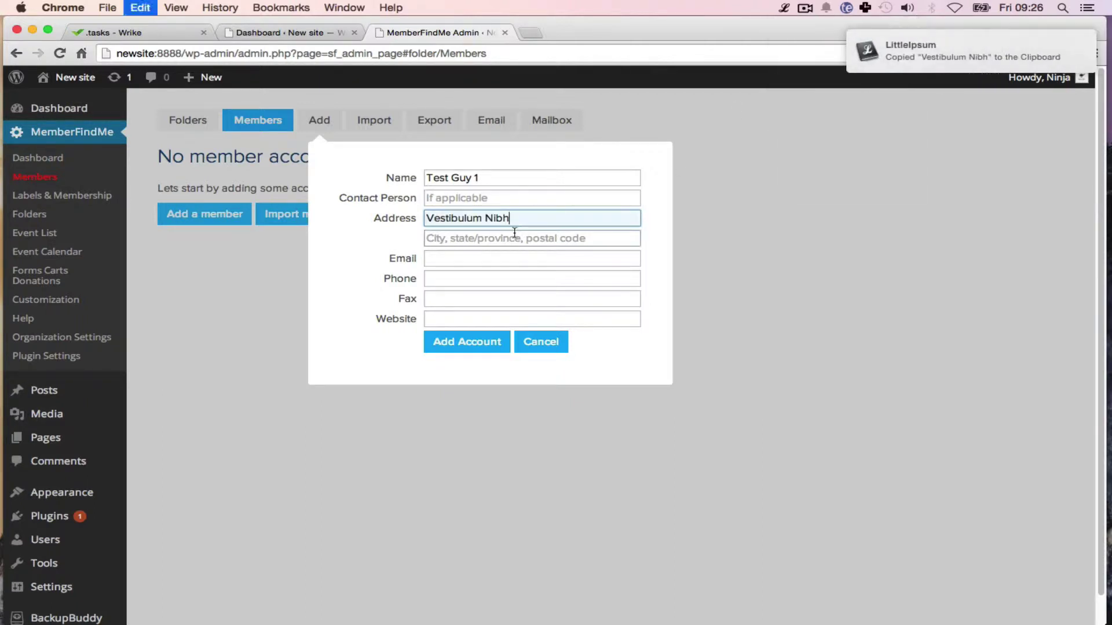
Step: Fill the second address line with the copied placeholder text and shorten it to Nibh
{"action": "left_click", "coordinate": [486, 243]}
{"action": "key", "text": "super+v"}
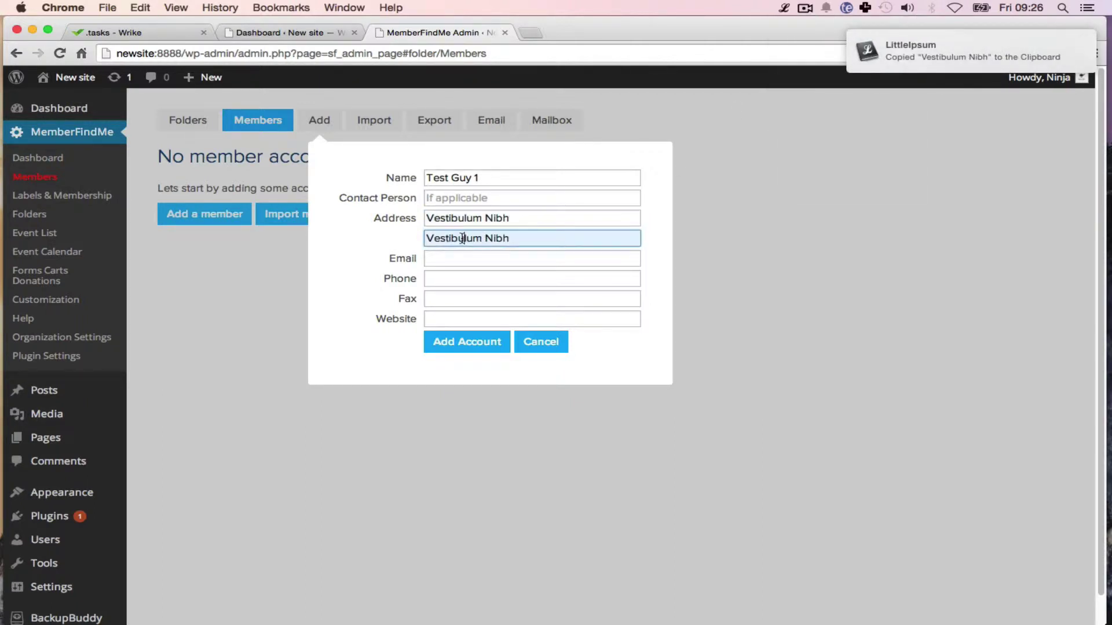
{"action": "double_click", "coordinate": [462, 238]}
{"action": "key", "text": "BackSpace"}
Step: Enter the member's e-mail address and add the account, leaving phone, fax and website blank
{"action": "left_click", "coordinate": [443, 257]}
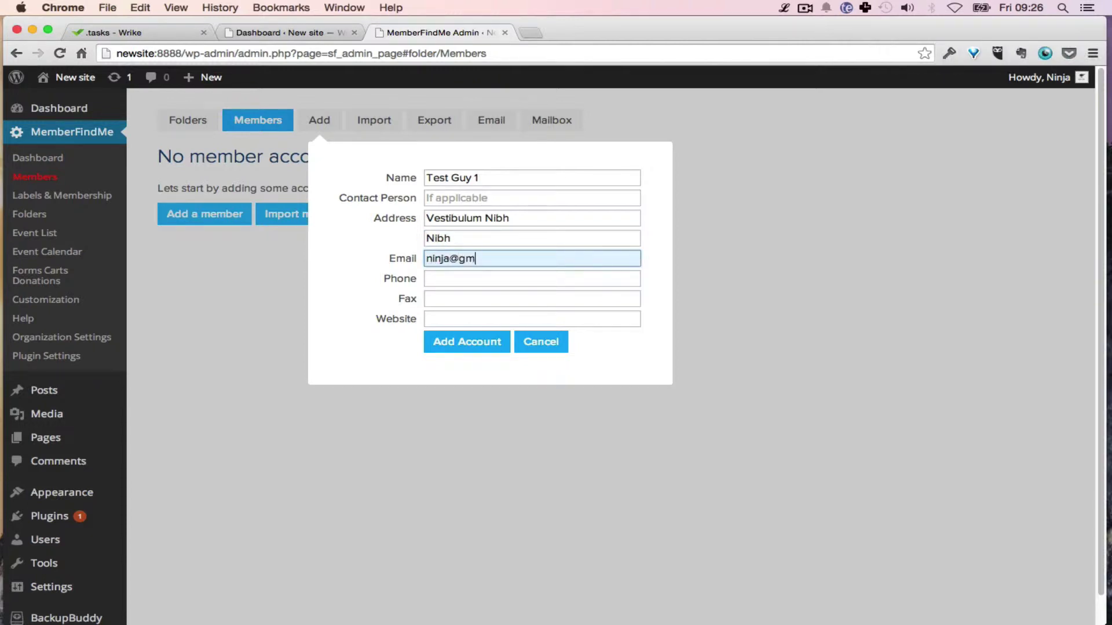
{"action": "key", "text": "super+a"}
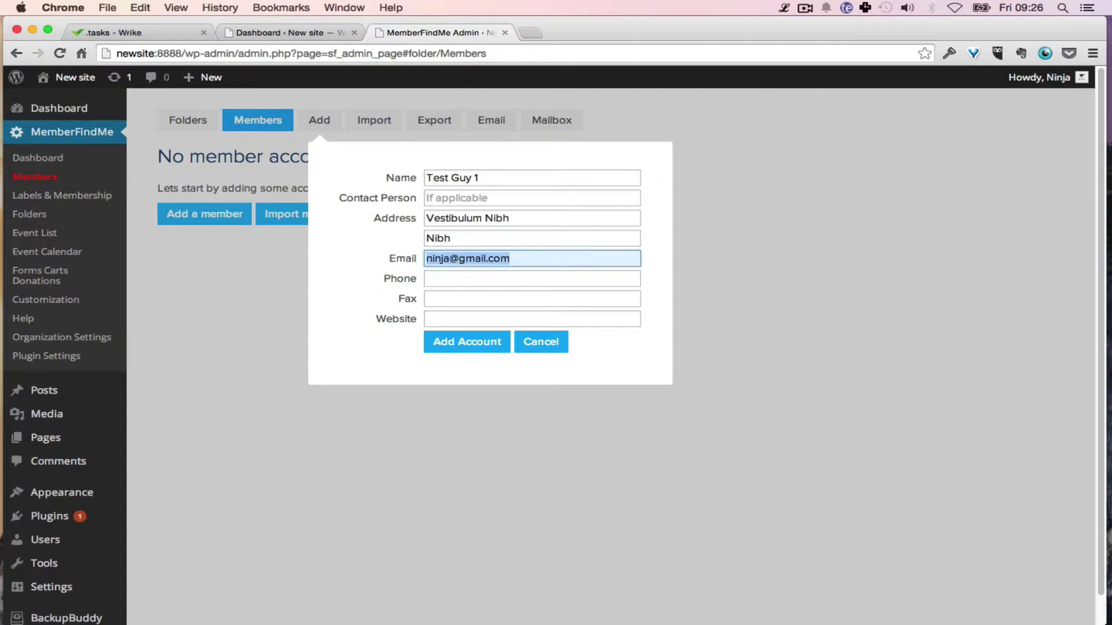
{"action": "left_click", "coordinate": [484, 340]}
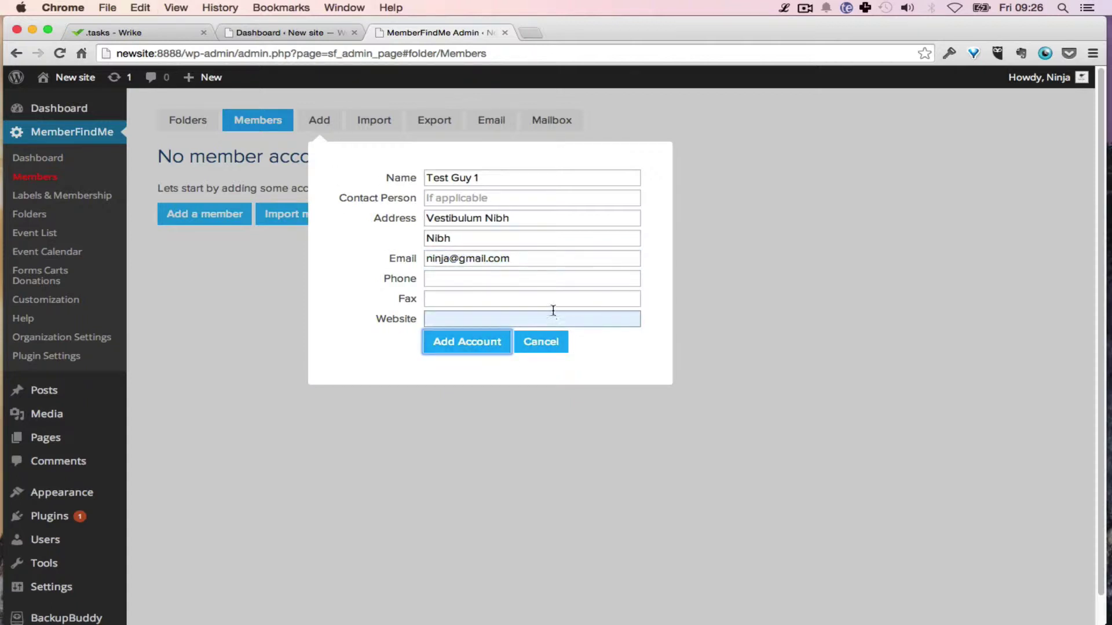
{"action": "left_click", "coordinate": [477, 341]}
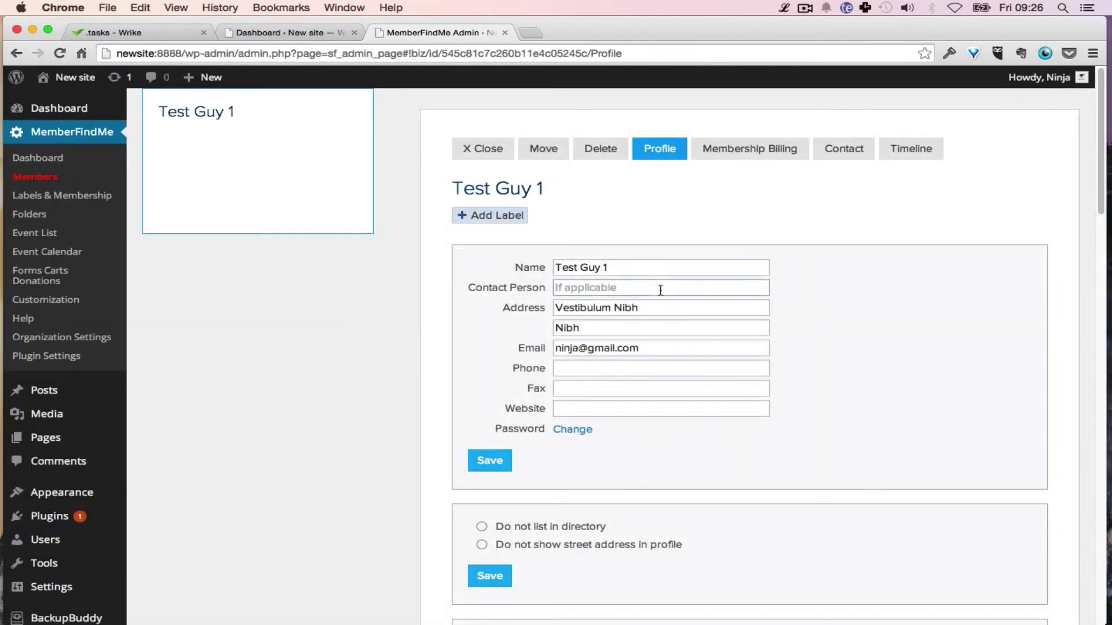
Step: Review the new member's profile page, including directory visibility, business card, gallery, description, social links and deal sections
{"action": "scroll", "coordinate": [727, 339], "scroll_direction": "down", "scroll_amount": 5}
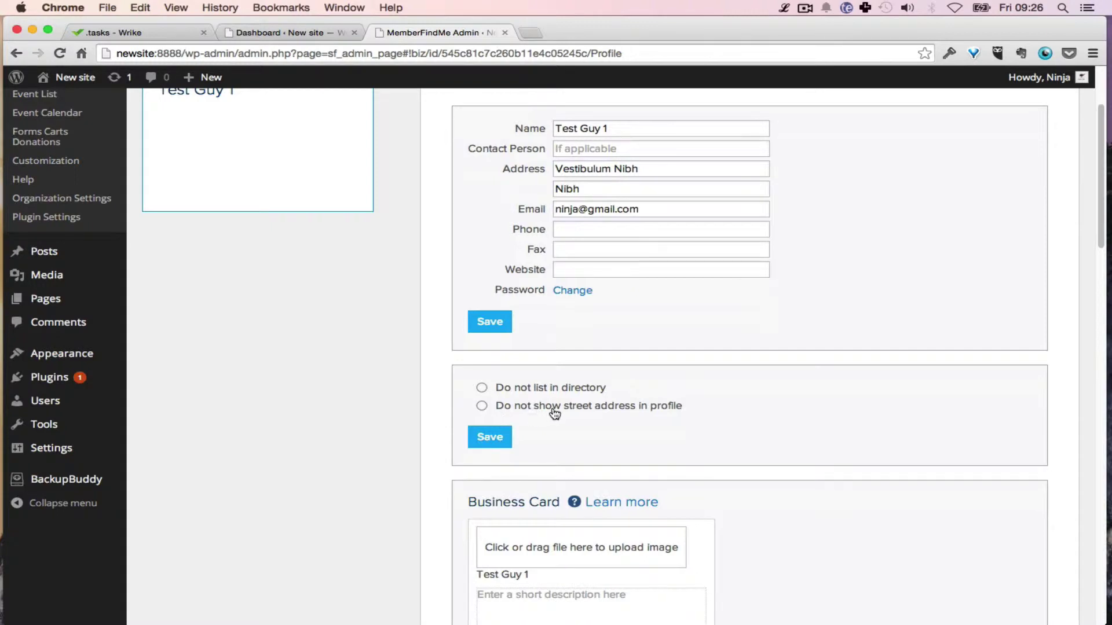
{"action": "scroll", "coordinate": [573, 415], "scroll_direction": "down", "scroll_amount": 5}
{"action": "scroll", "coordinate": [639, 427], "scroll_direction": "down", "scroll_amount": 10}
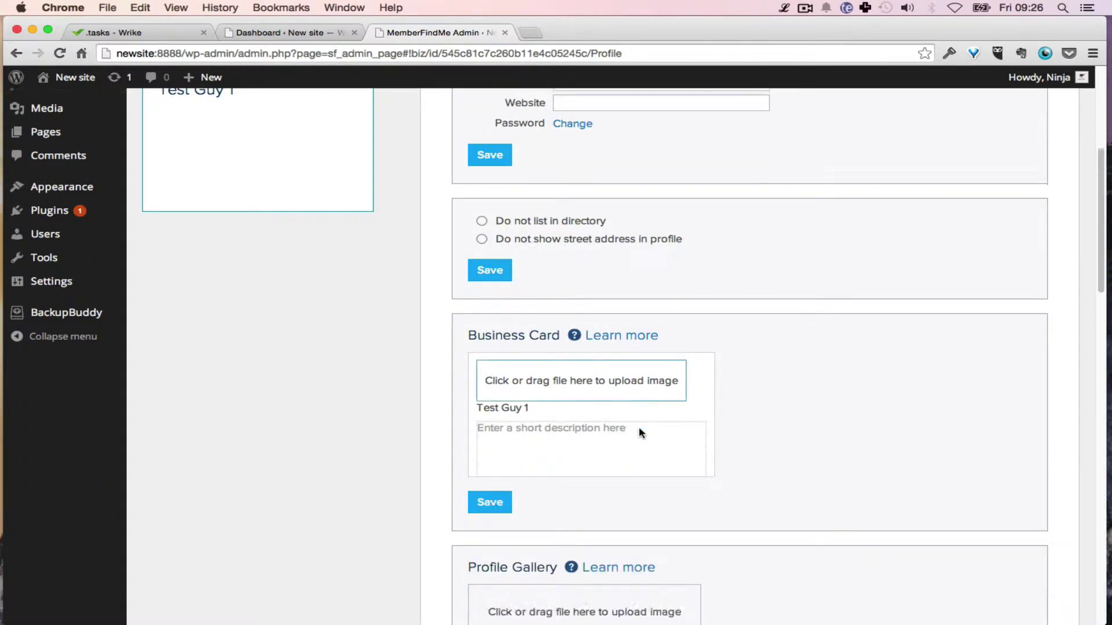
{"action": "scroll", "coordinate": [581, 353], "scroll_direction": "down", "scroll_amount": 16}
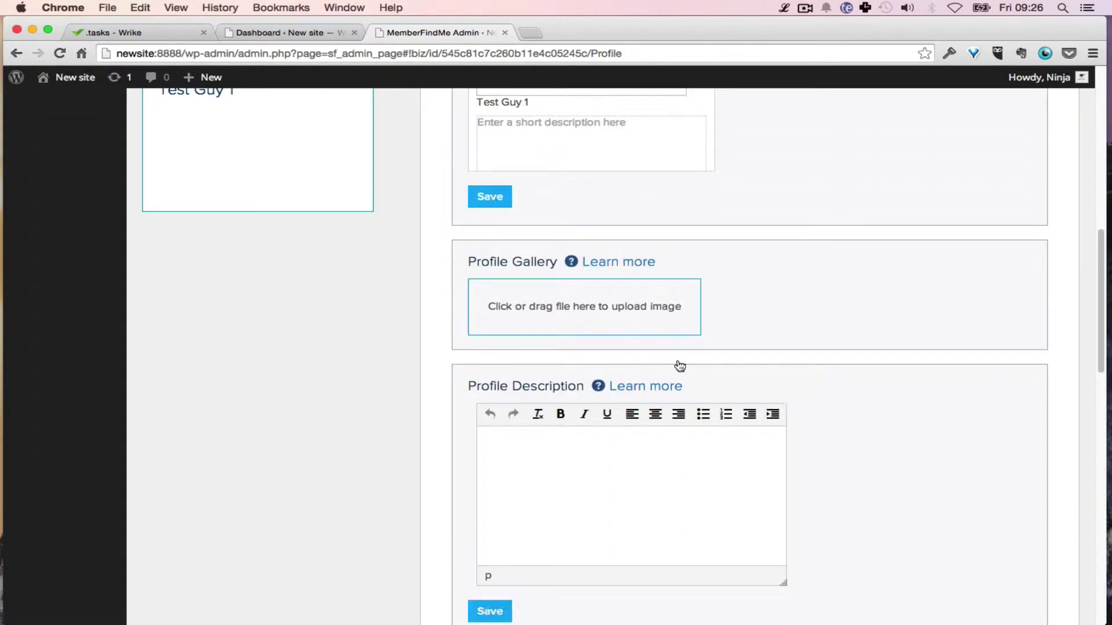
{"action": "scroll", "coordinate": [542, 396], "scroll_direction": "down", "scroll_amount": 11}
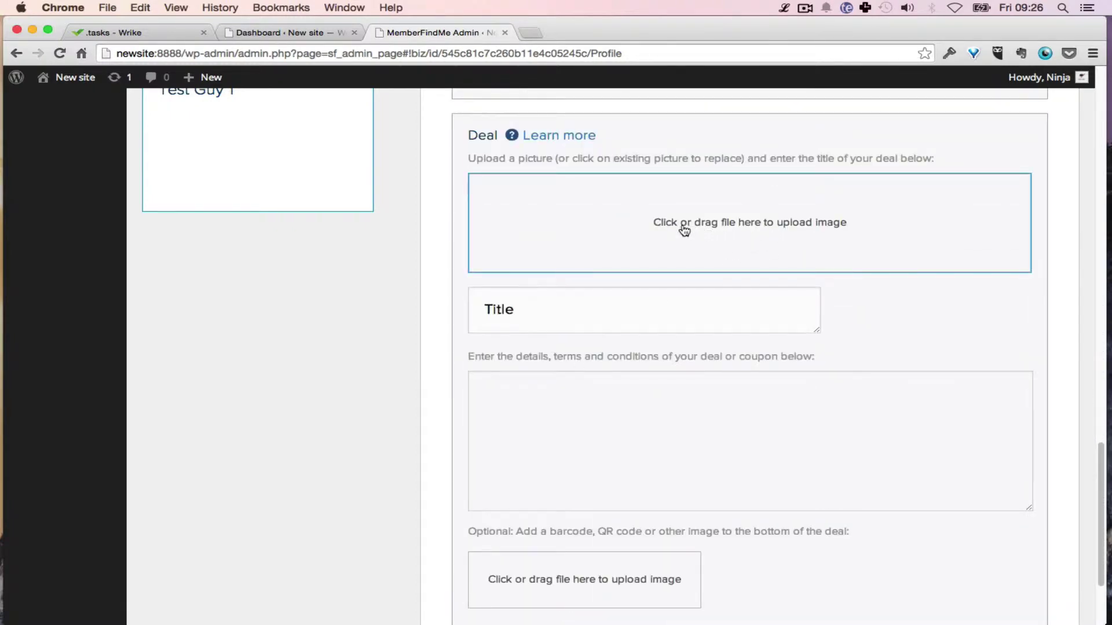
{"action": "scroll", "coordinate": [657, 340], "scroll_direction": "down", "scroll_amount": 5}
{"action": "scroll", "coordinate": [662, 338], "scroll_direction": "up", "scroll_amount": 15}
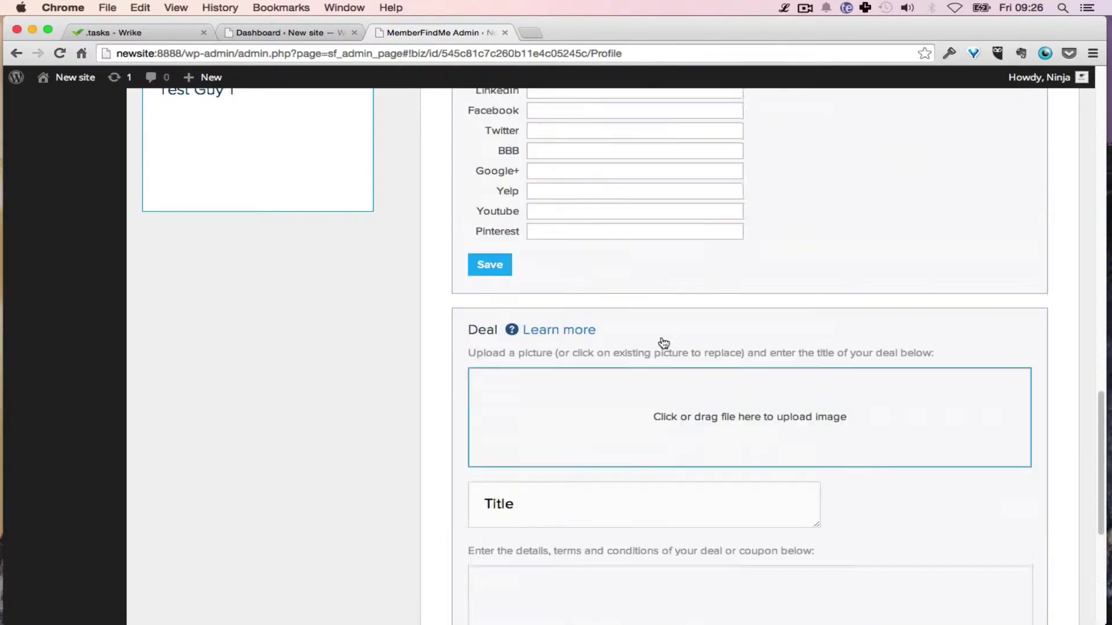
{"action": "scroll", "coordinate": [665, 327], "scroll_direction": "up", "scroll_amount": 10}
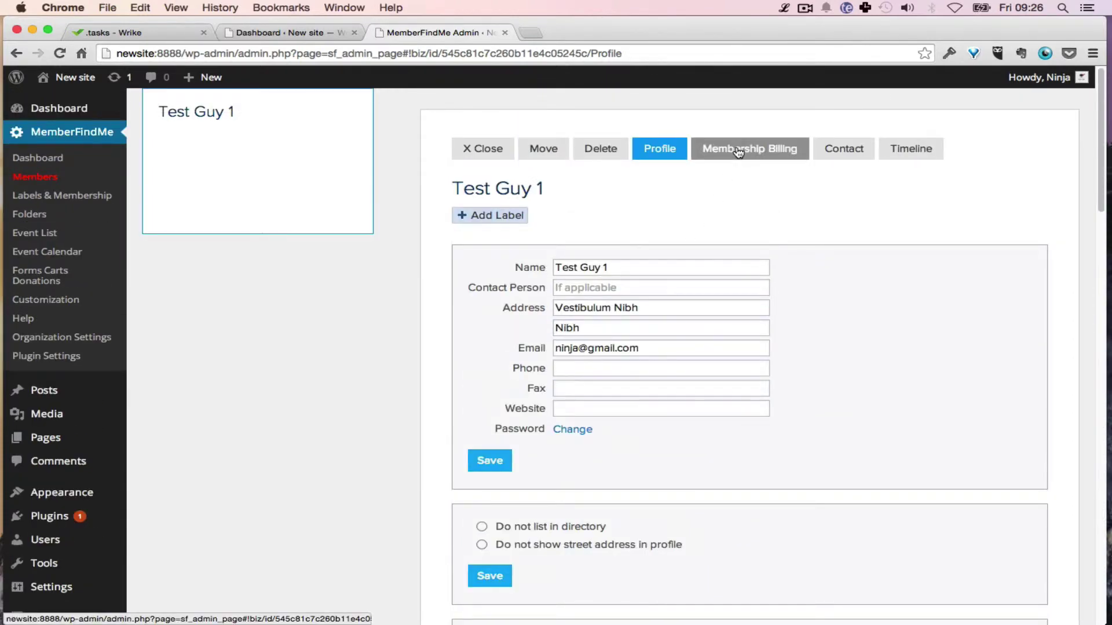
Step: Go from the member's Membership Billing to the membership level setup and start a new level named 1
{"action": "left_click", "coordinate": [737, 150]}
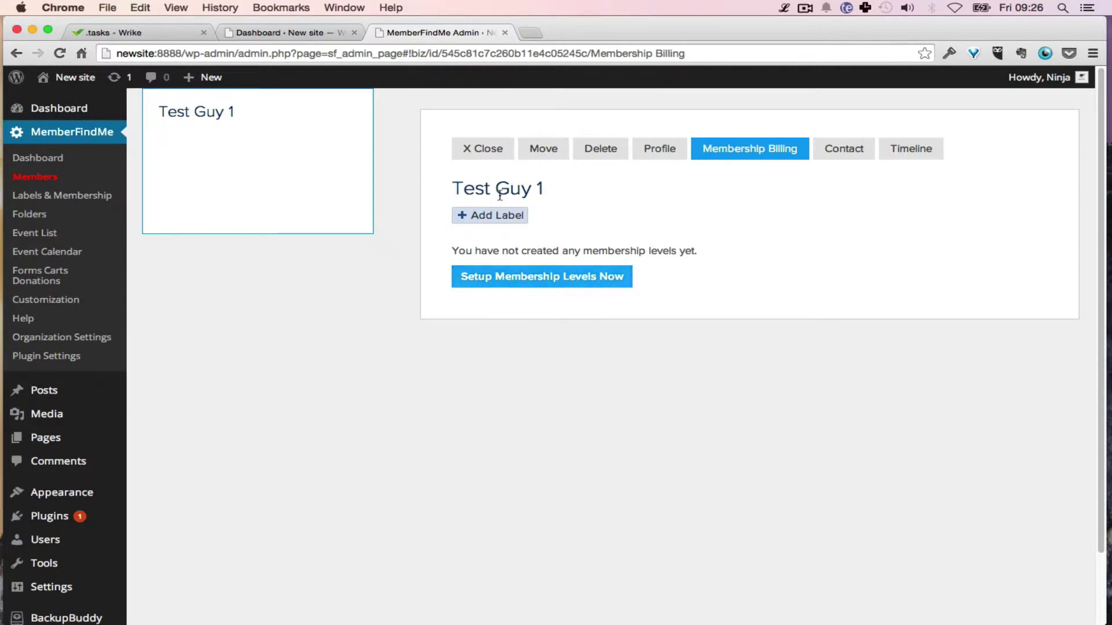
{"action": "left_click", "coordinate": [524, 278]}
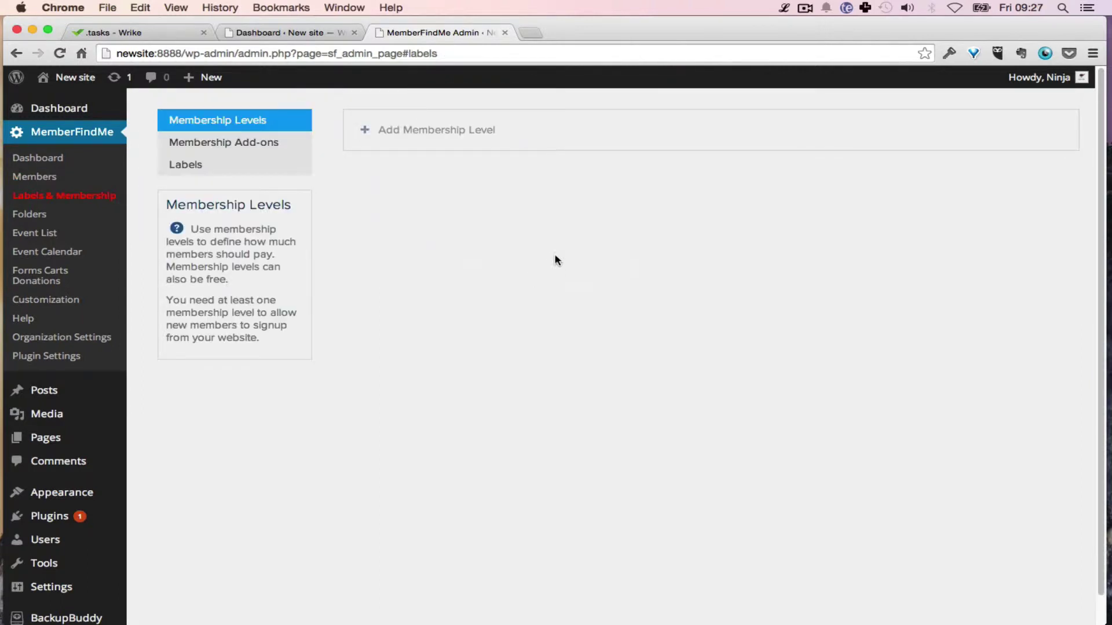
{"action": "left_click", "coordinate": [370, 133]}
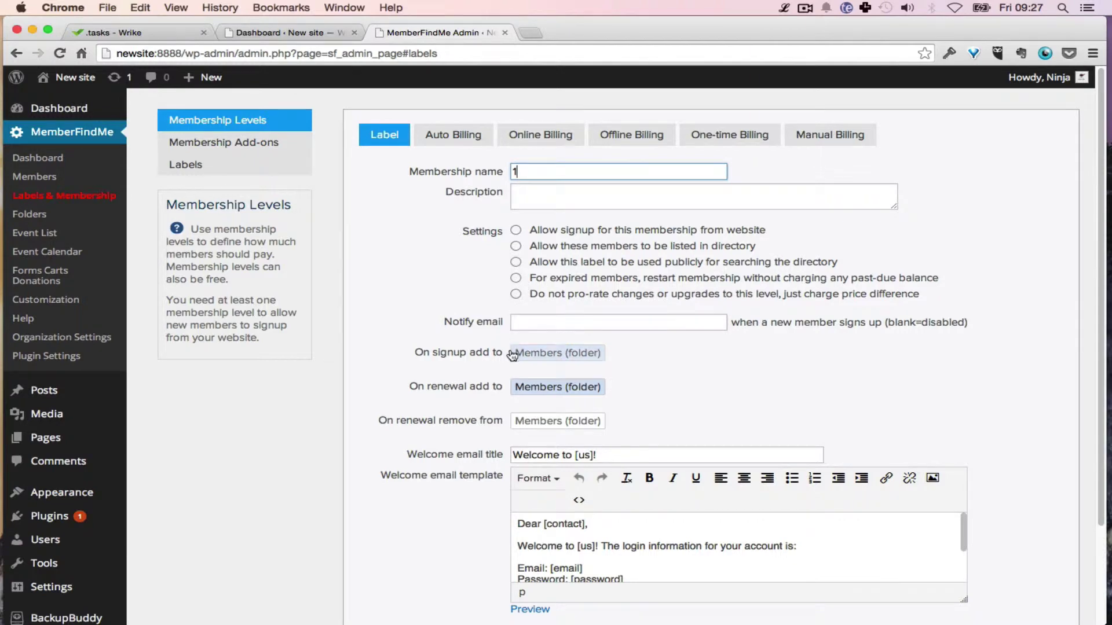
Step: Deselect the Members folder for On signup add to in membership level 1
{"action": "scroll", "coordinate": [556, 353], "scroll_direction": "down", "scroll_amount": 3}
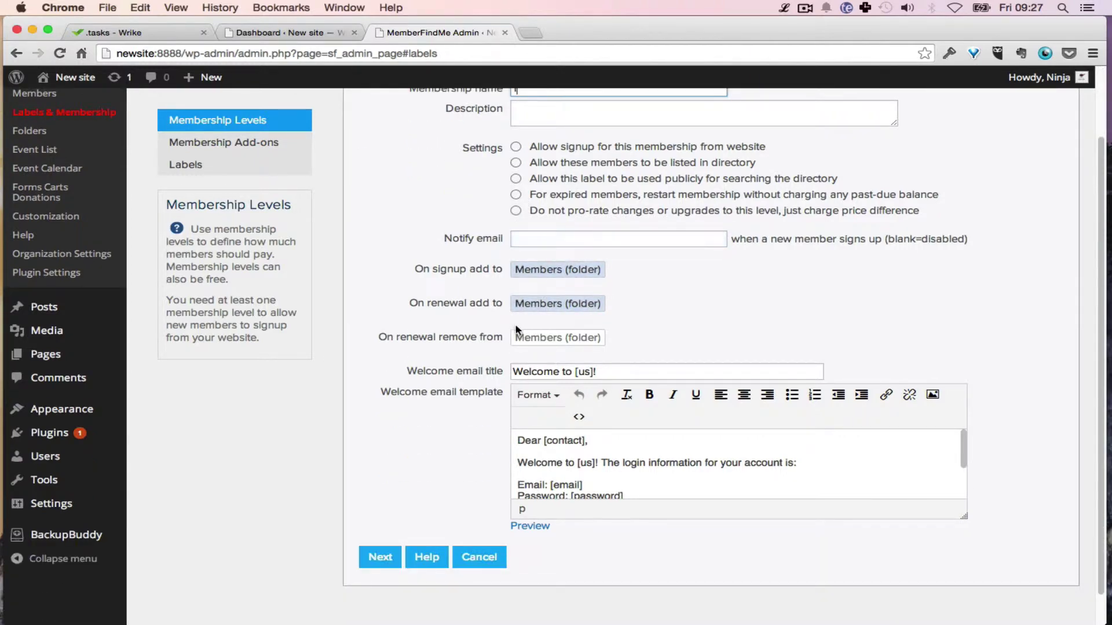
{"action": "left_click", "coordinate": [587, 277]}
{"action": "left_click", "coordinate": [587, 275]}
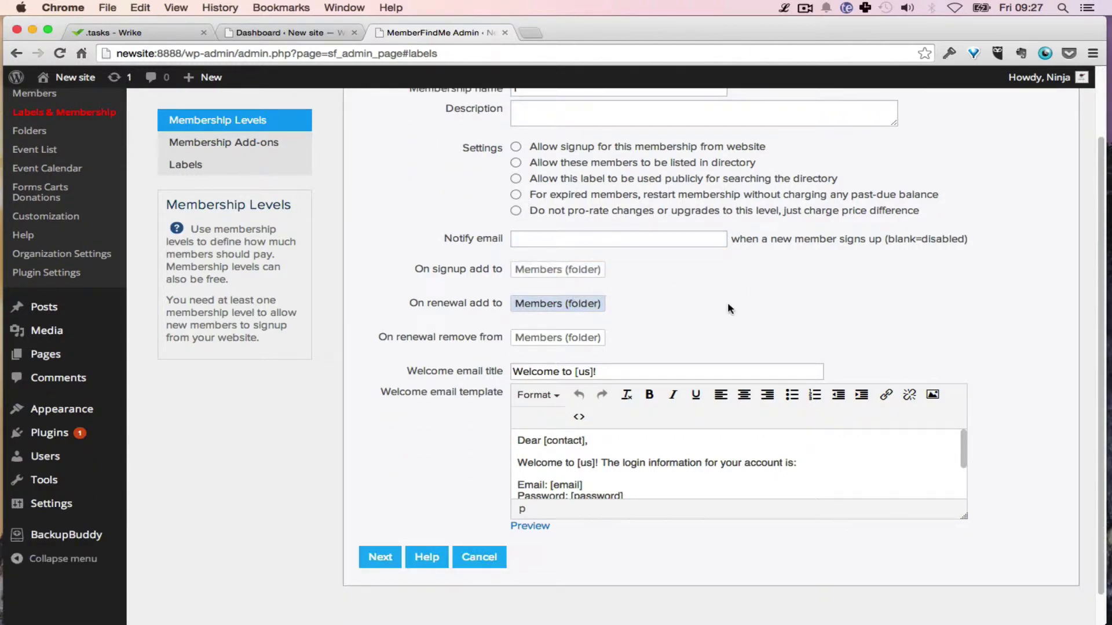
{"action": "scroll", "coordinate": [658, 318], "scroll_direction": "down", "scroll_amount": 1}
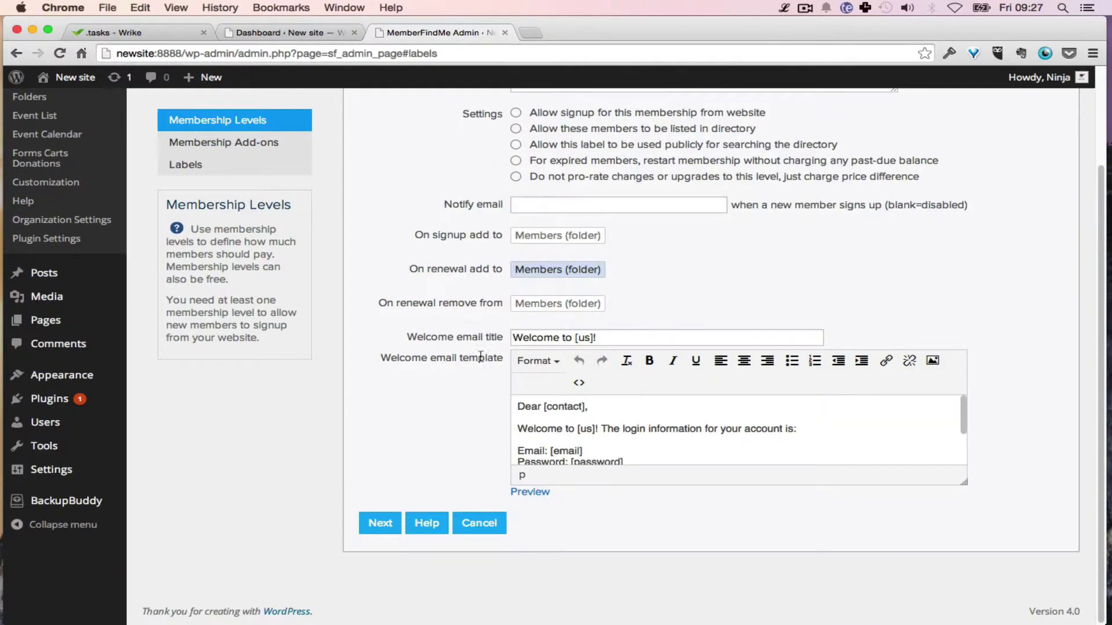
Step: Leave every billing option of level 1 disabled, create the subscription and save it as a free membership level
{"action": "left_click", "coordinate": [381, 524]}
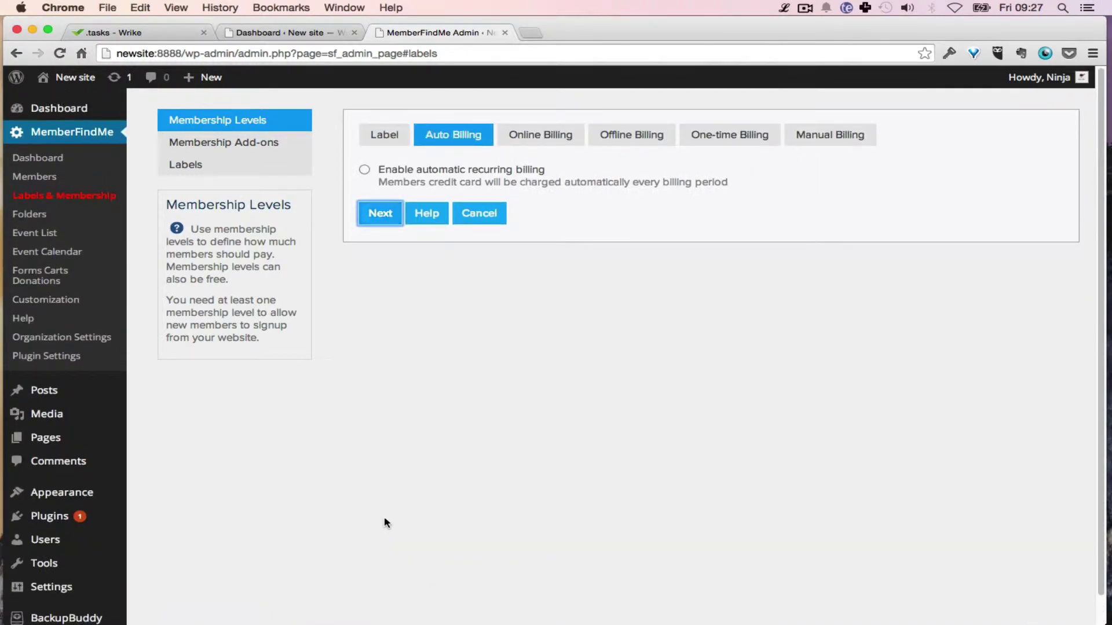
{"action": "left_click", "coordinate": [381, 216]}
{"action": "left_click", "coordinate": [381, 216]}
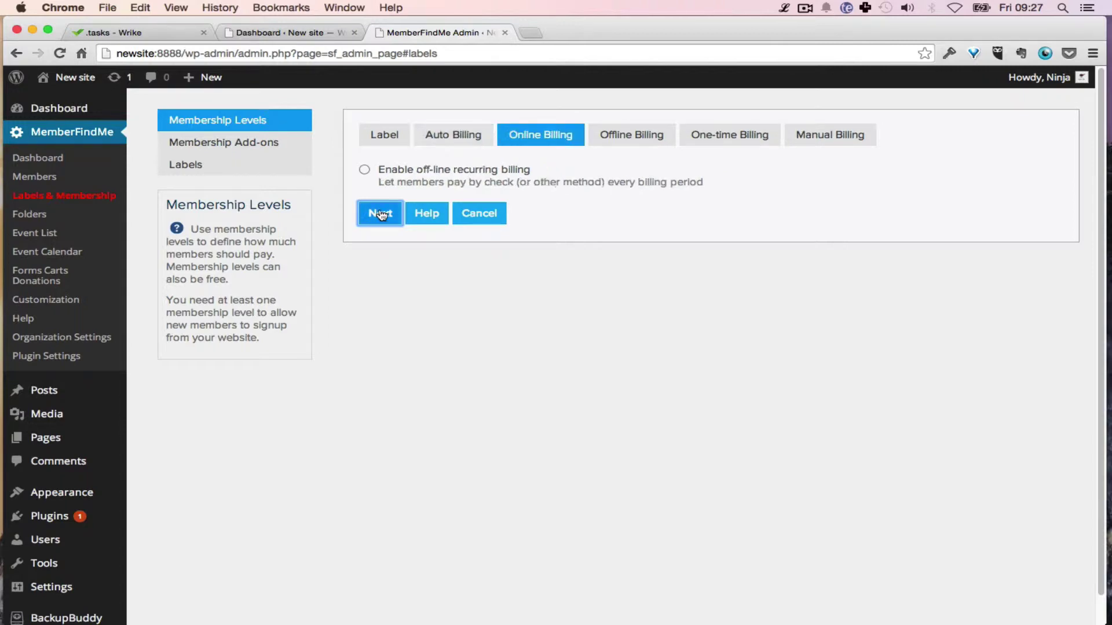
{"action": "left_click", "coordinate": [381, 216]}
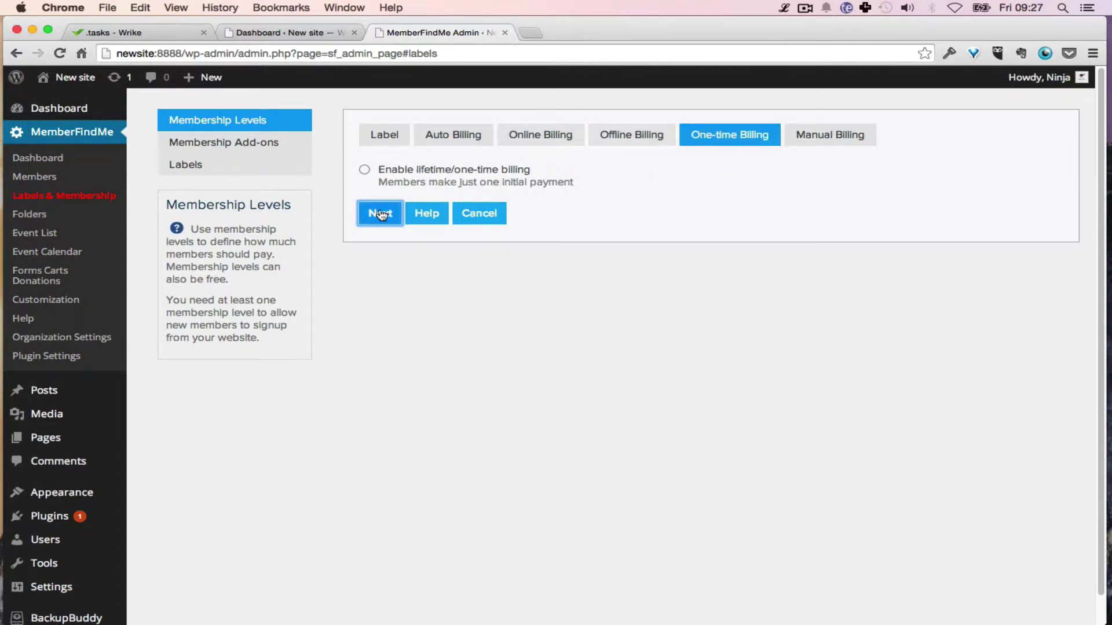
{"action": "left_click", "coordinate": [381, 215]}
{"action": "scroll", "coordinate": [427, 365], "scroll_direction": "down", "scroll_amount": 3}
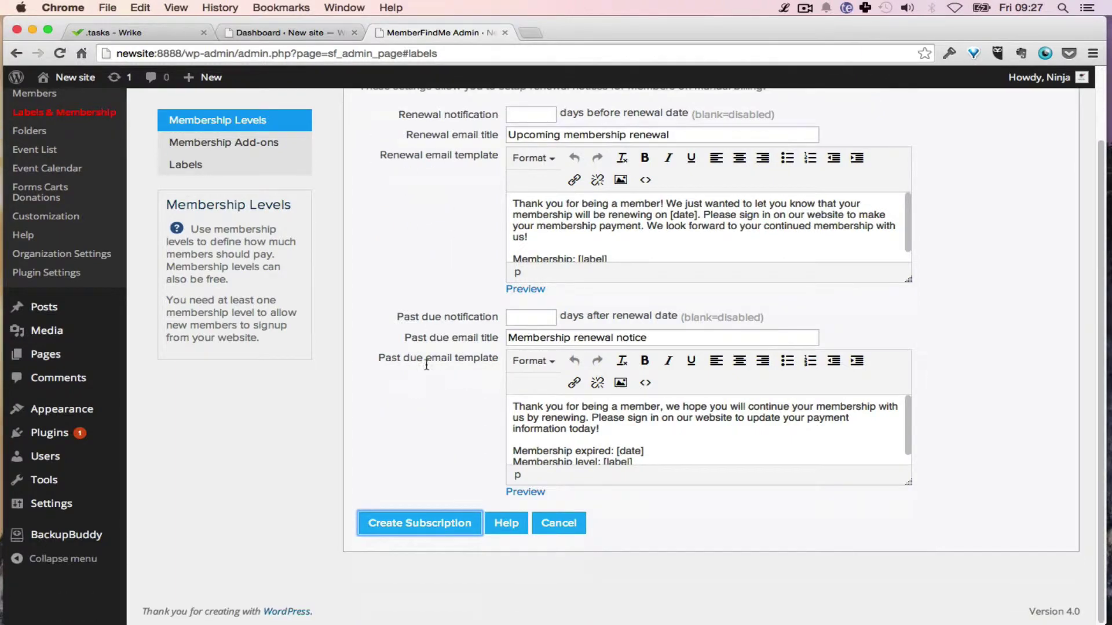
{"action": "left_click", "coordinate": [453, 523]}
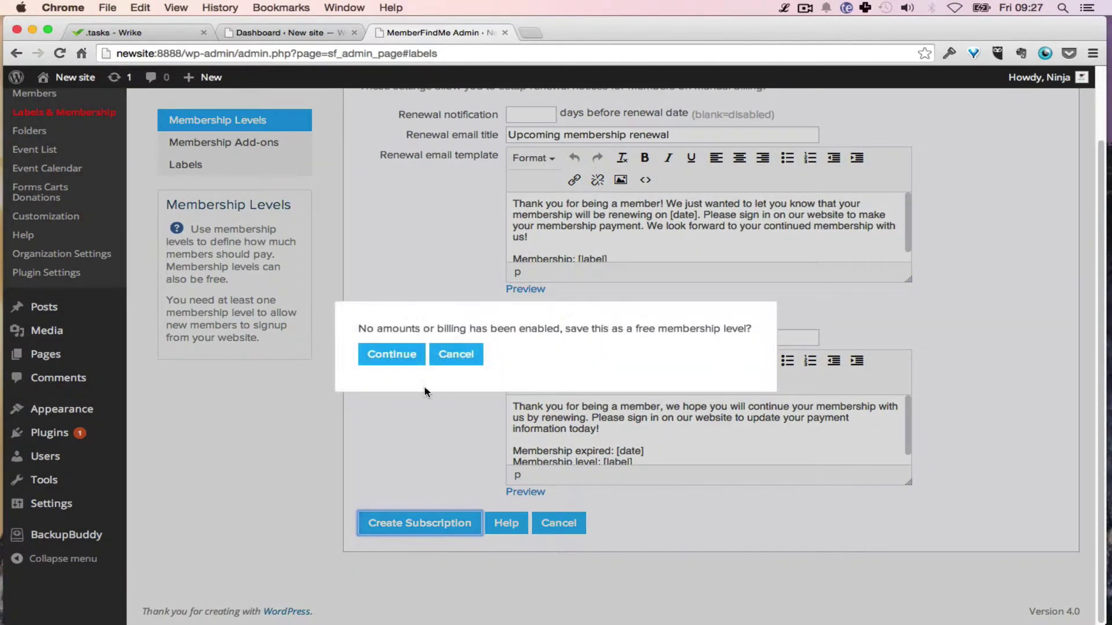
{"action": "left_click", "coordinate": [396, 358]}
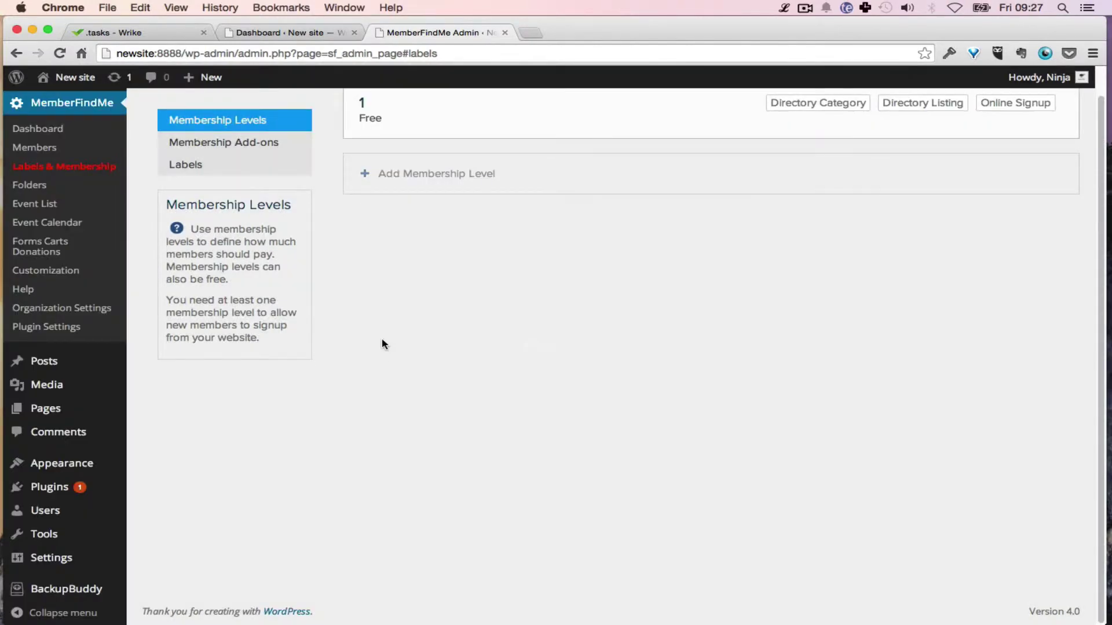
Step: Add another membership level named 2, keep its default label settings and continue to billing
{"action": "left_click", "coordinate": [423, 205]}
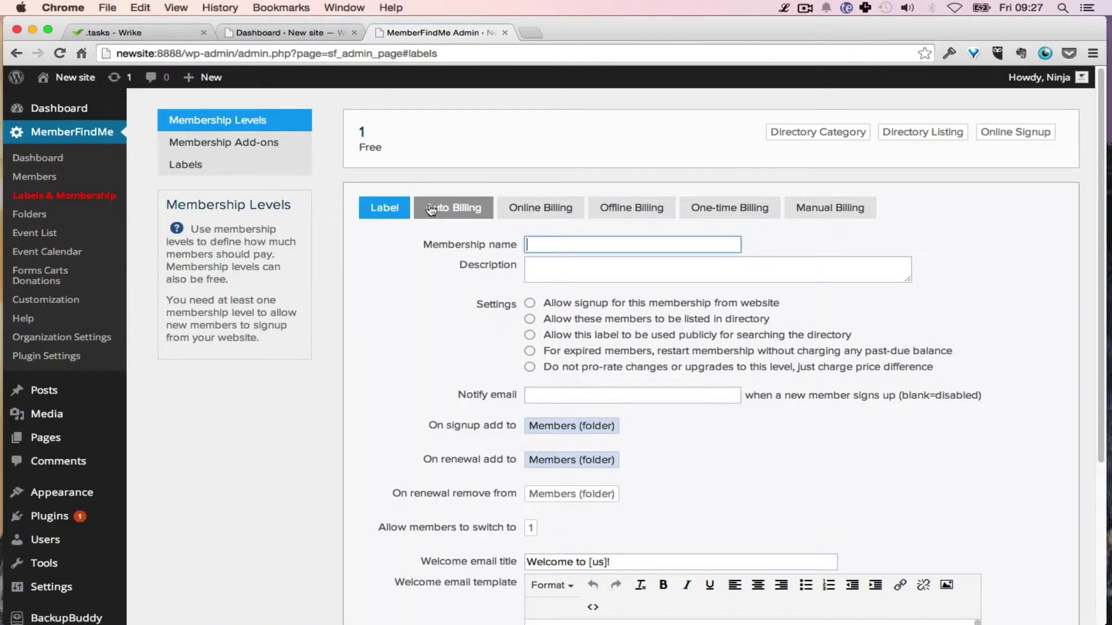
{"action": "left_click", "coordinate": [584, 249]}
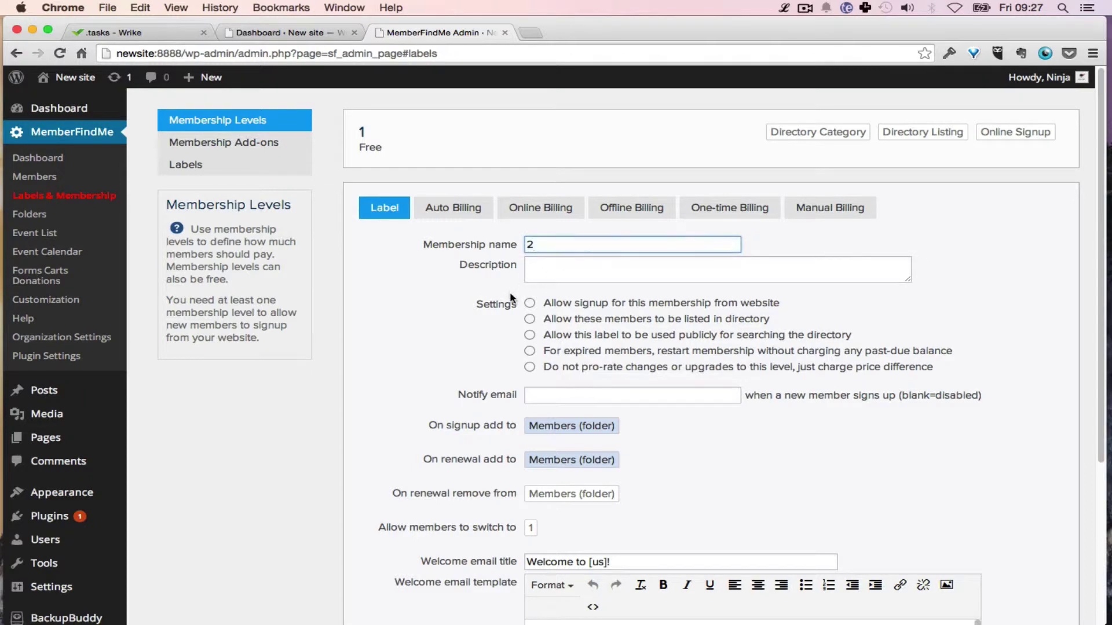
{"action": "scroll", "coordinate": [505, 315], "scroll_direction": "down", "scroll_amount": 5}
{"action": "left_click", "coordinate": [374, 524]}
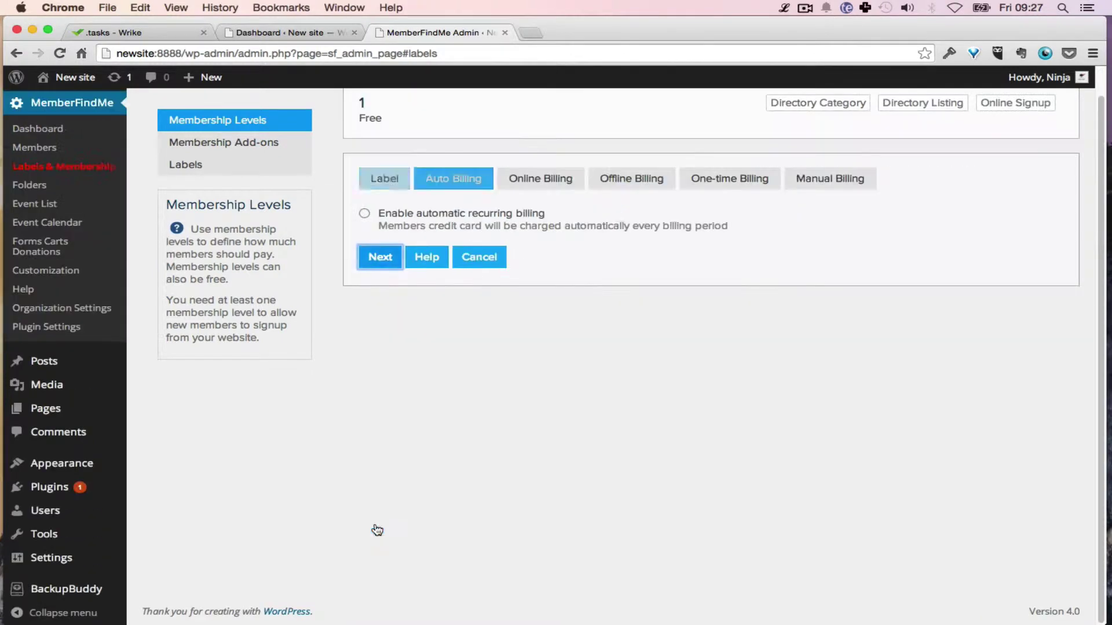
Step: Leave all billing options of level 2 disabled and create the subscription as a free membership level
{"action": "left_click", "coordinate": [381, 259]}
{"action": "left_click", "coordinate": [381, 259]}
{"action": "left_click", "coordinate": [380, 258]}
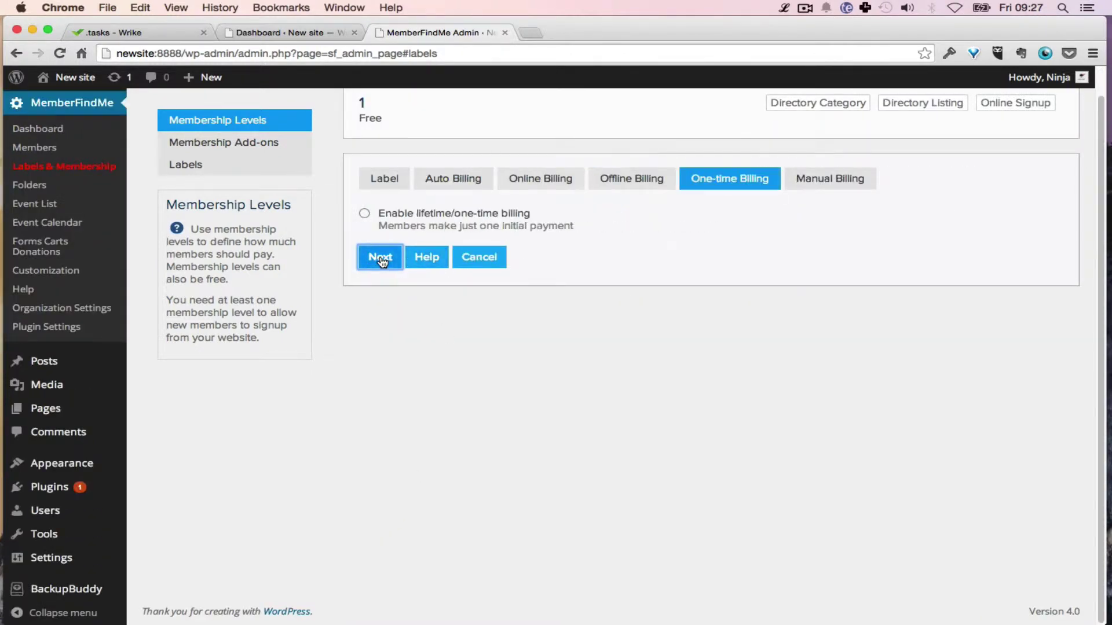
{"action": "left_click", "coordinate": [381, 259]}
{"action": "triple_click", "coordinate": [381, 258]}
{"action": "scroll", "coordinate": [388, 323], "scroll_direction": "down", "scroll_amount": 1}
{"action": "left_click", "coordinate": [422, 523]}
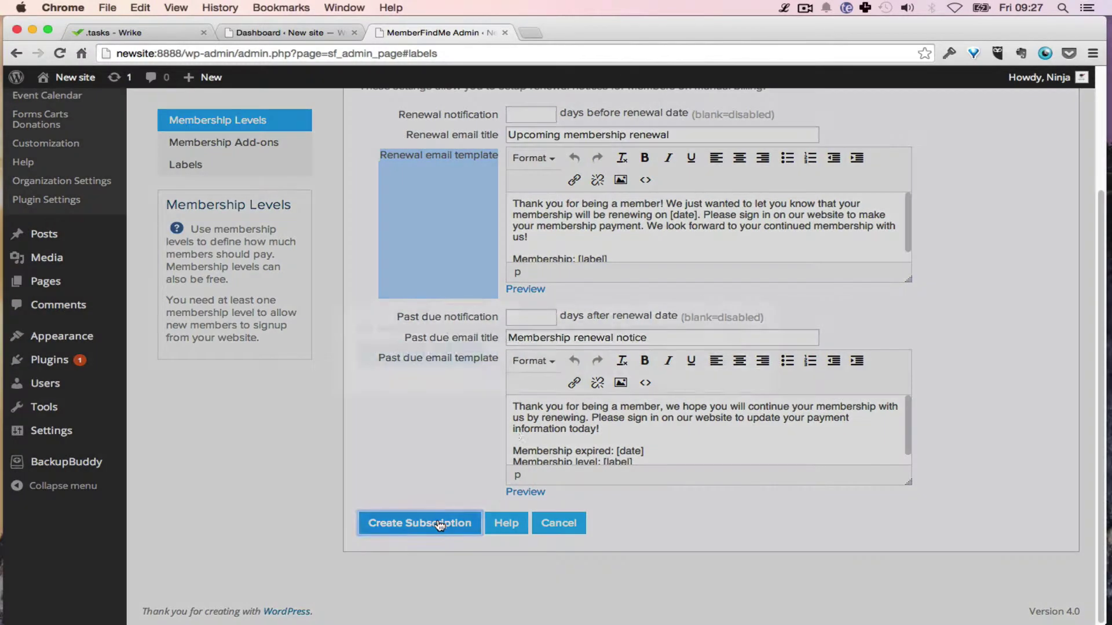
{"action": "left_click", "coordinate": [380, 355]}
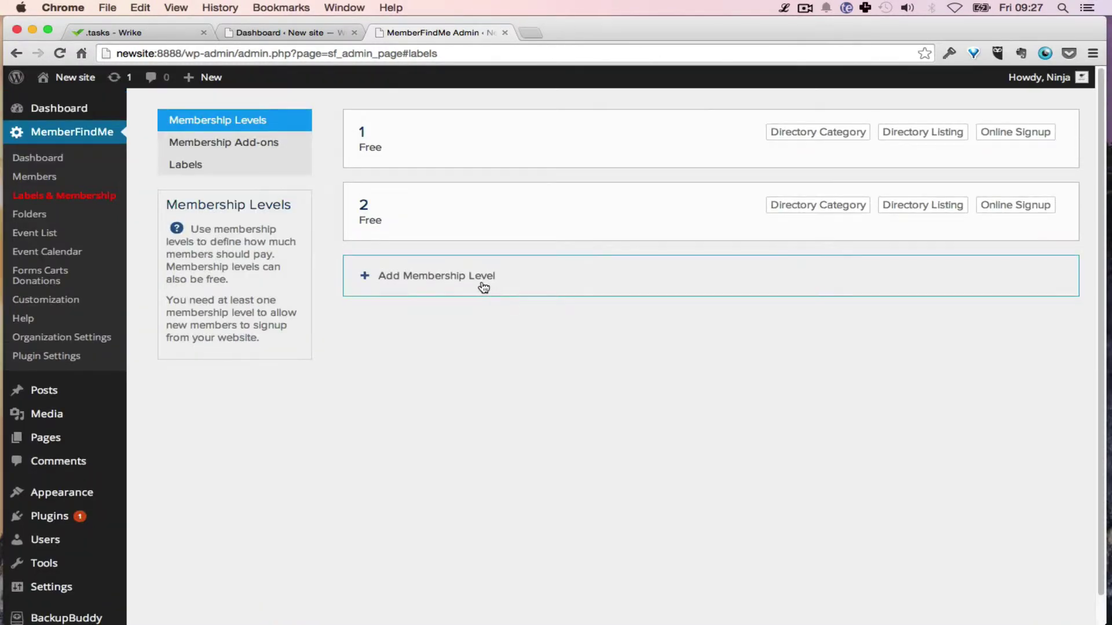
Step: Add a membership level named 3 with default settings and no billing, and save it as a free level
{"action": "left_click", "coordinate": [462, 293]}
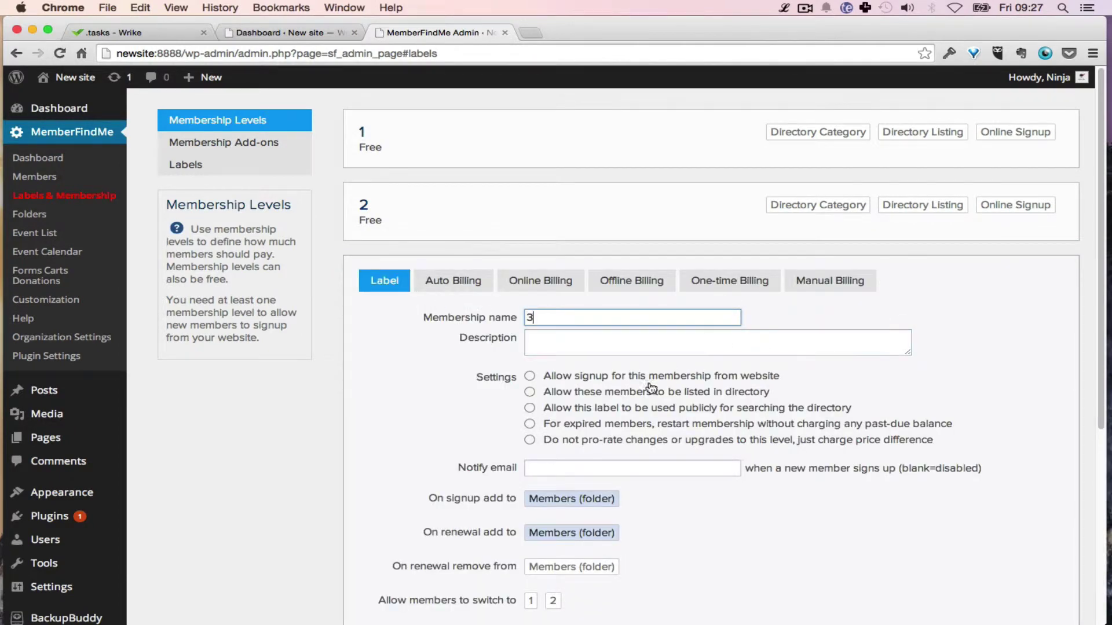
{"action": "scroll", "coordinate": [460, 382], "scroll_direction": "down", "scroll_amount": 5}
{"action": "left_click", "coordinate": [380, 523]}
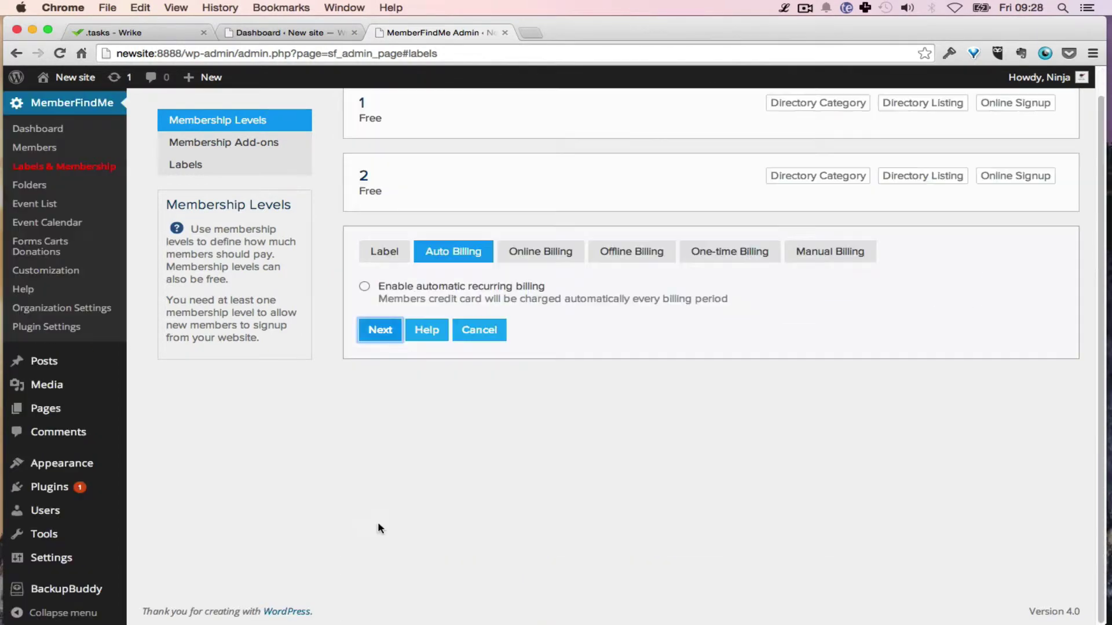
{"action": "left_click", "coordinate": [380, 330]}
{"action": "left_click", "coordinate": [380, 330]}
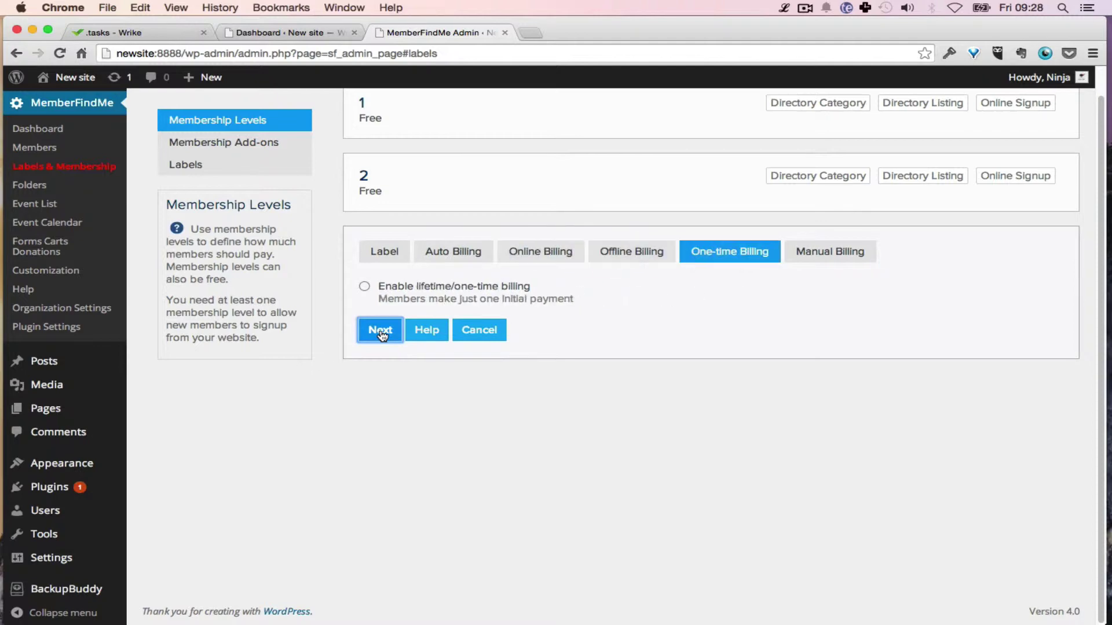
{"action": "left_click", "coordinate": [380, 330]}
{"action": "left_click", "coordinate": [409, 564]}
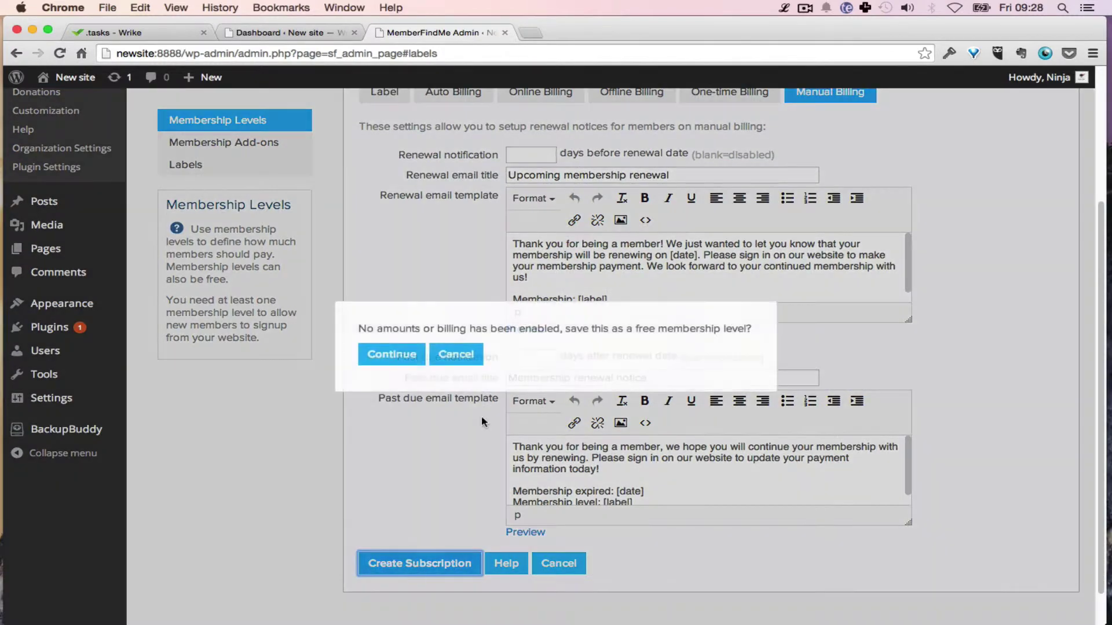
{"action": "left_click", "coordinate": [404, 355]}
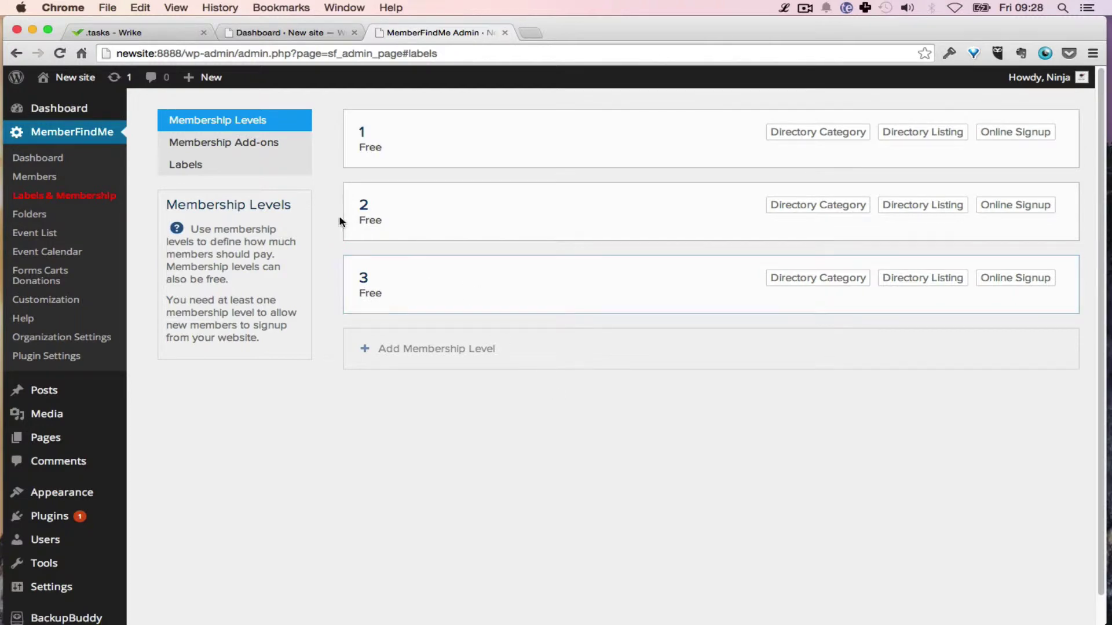
Step: Review the membership add-on form, the Labels section and the member folders
{"action": "left_click", "coordinate": [249, 143]}
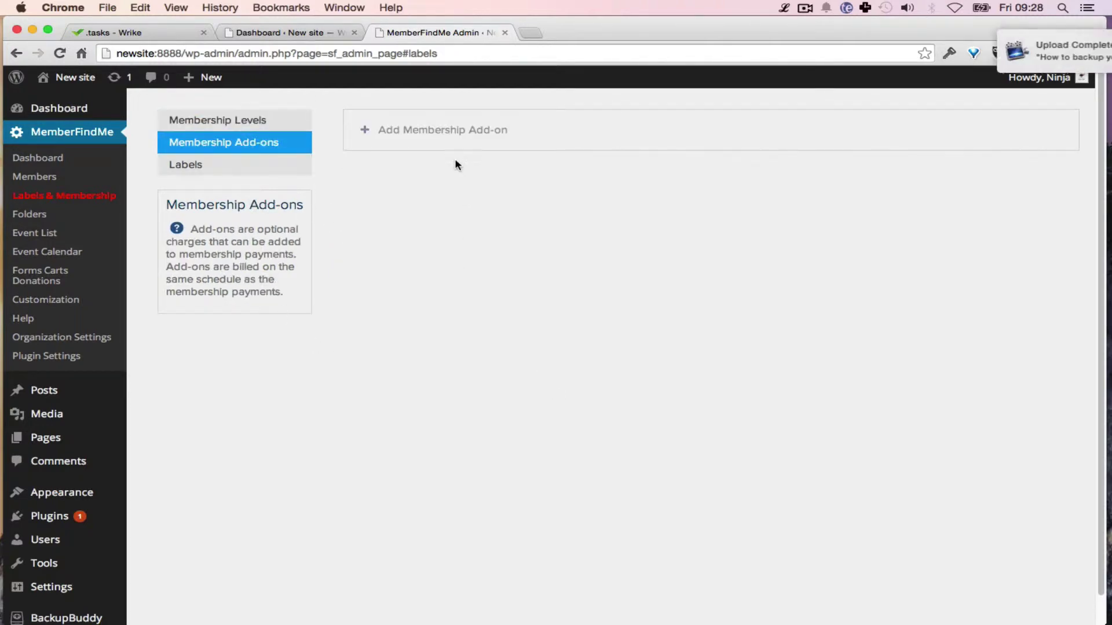
{"action": "left_click", "coordinate": [453, 131]}
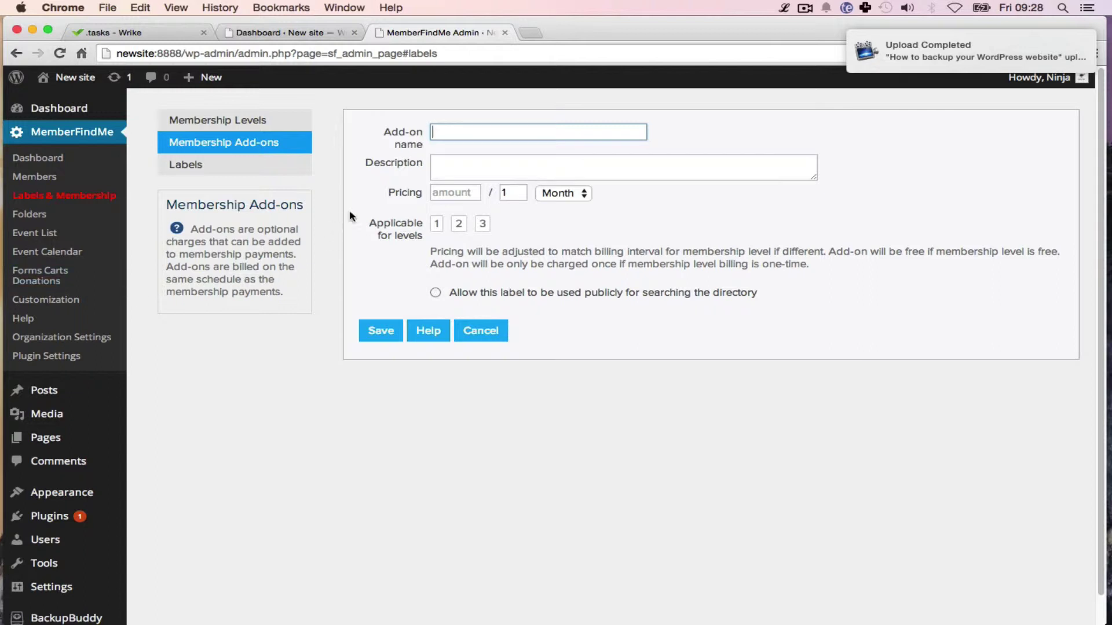
{"action": "left_click", "coordinate": [211, 168]}
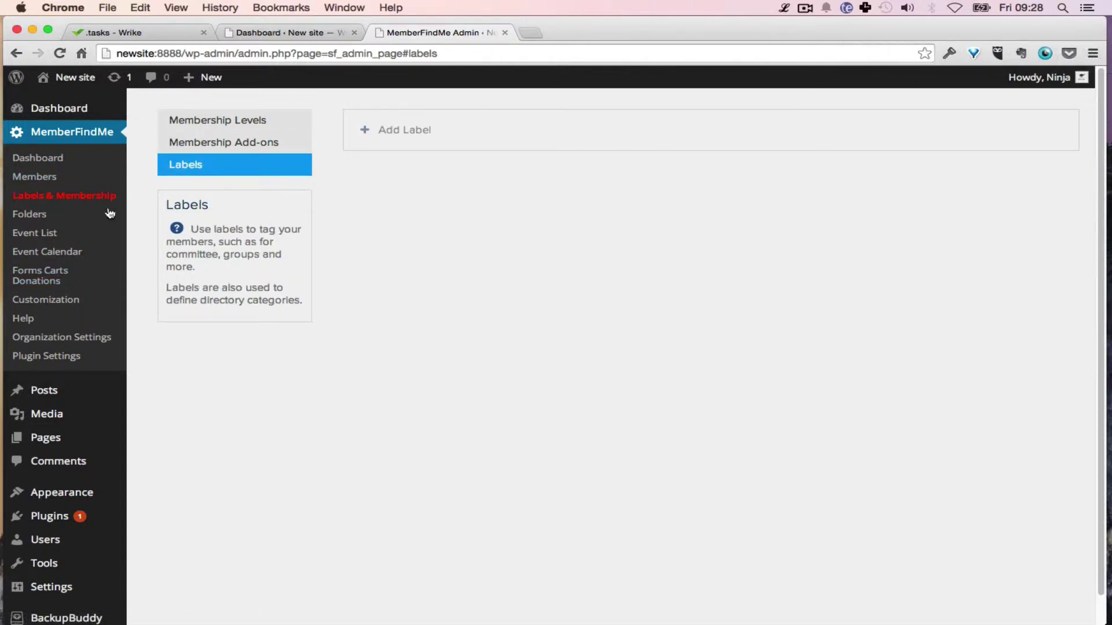
{"action": "left_click", "coordinate": [50, 217]}
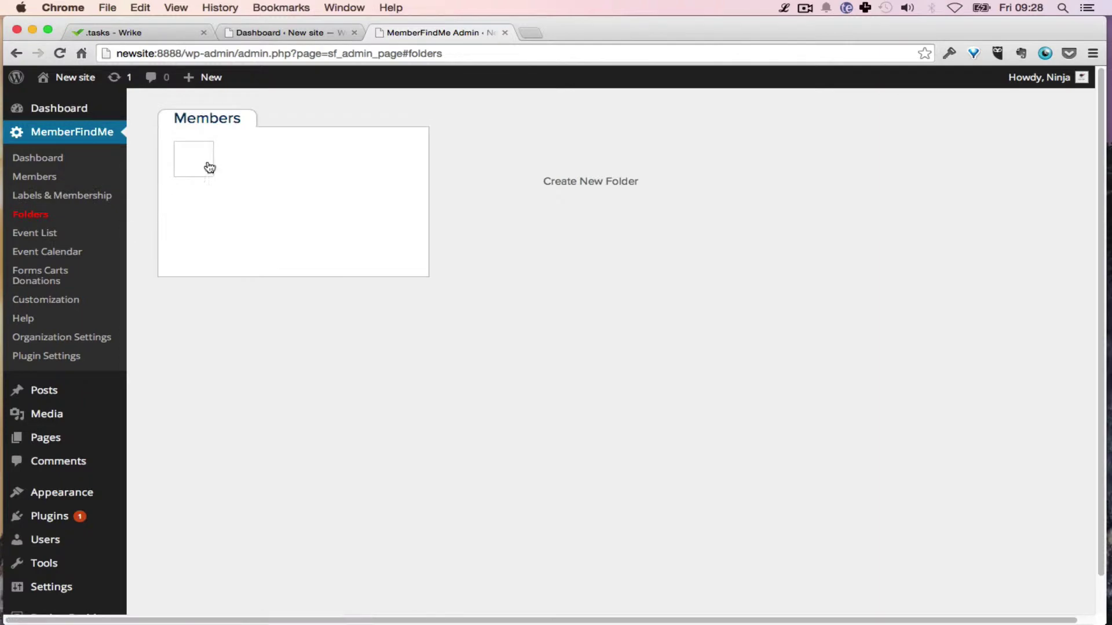
Step: Start a new event in the Default group from the event list and title it Test event
{"action": "left_click", "coordinate": [52, 233]}
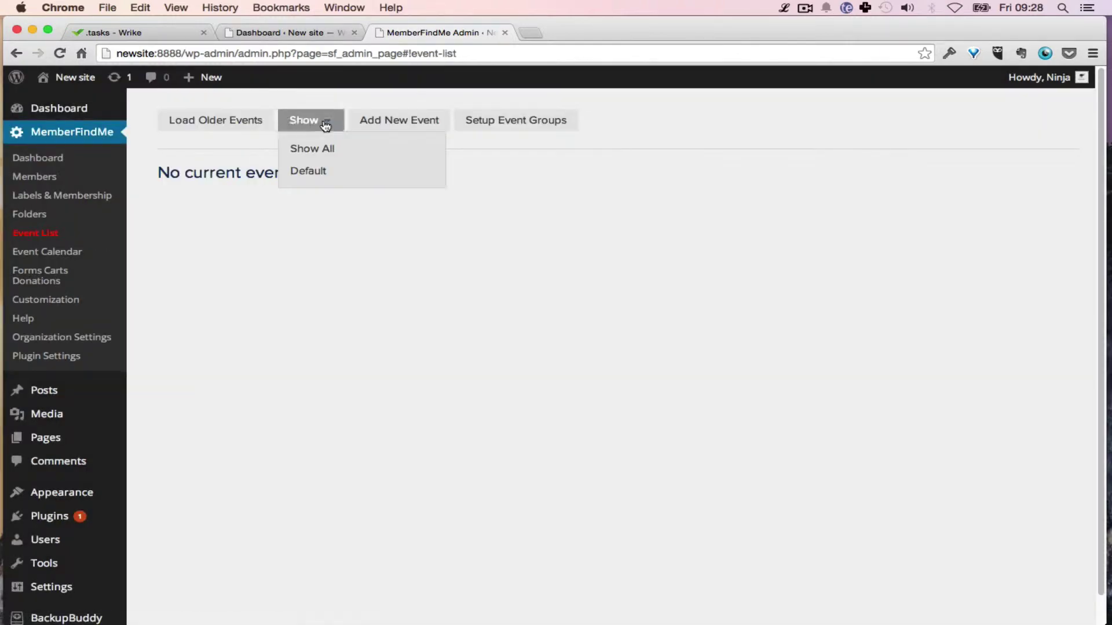
{"action": "left_click", "coordinate": [386, 122]}
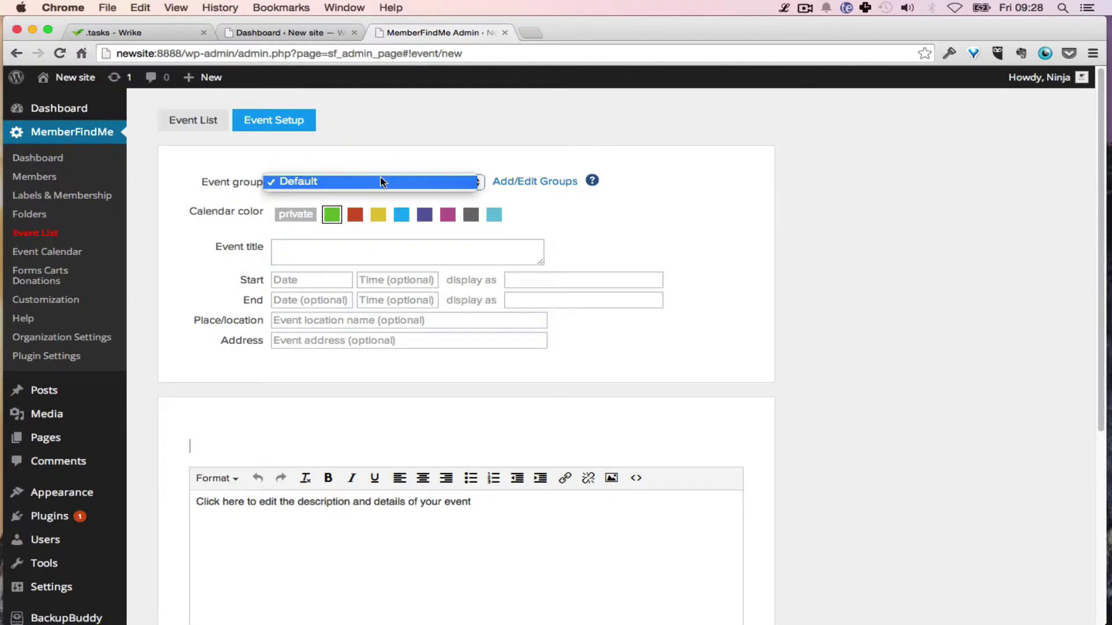
{"action": "left_click", "coordinate": [316, 252]}
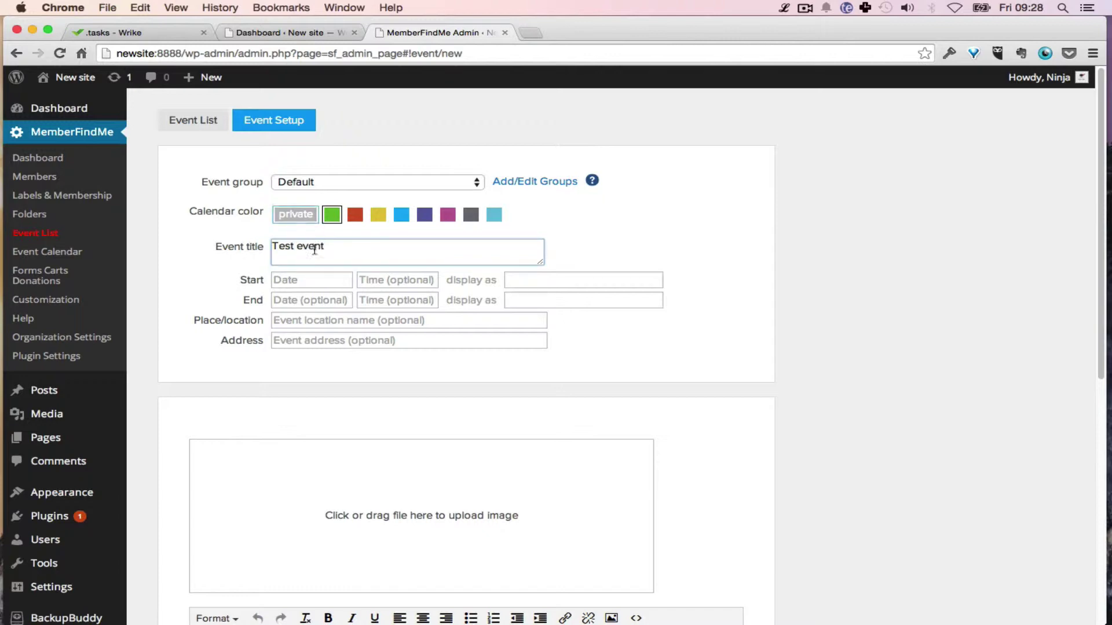
Step: Set the event to start on Nov 08 2014 at 12:00 pm and end on Nov 09 2014 at 12:00 pm
{"action": "left_click", "coordinate": [306, 283]}
{"action": "left_click", "coordinate": [305, 283]}
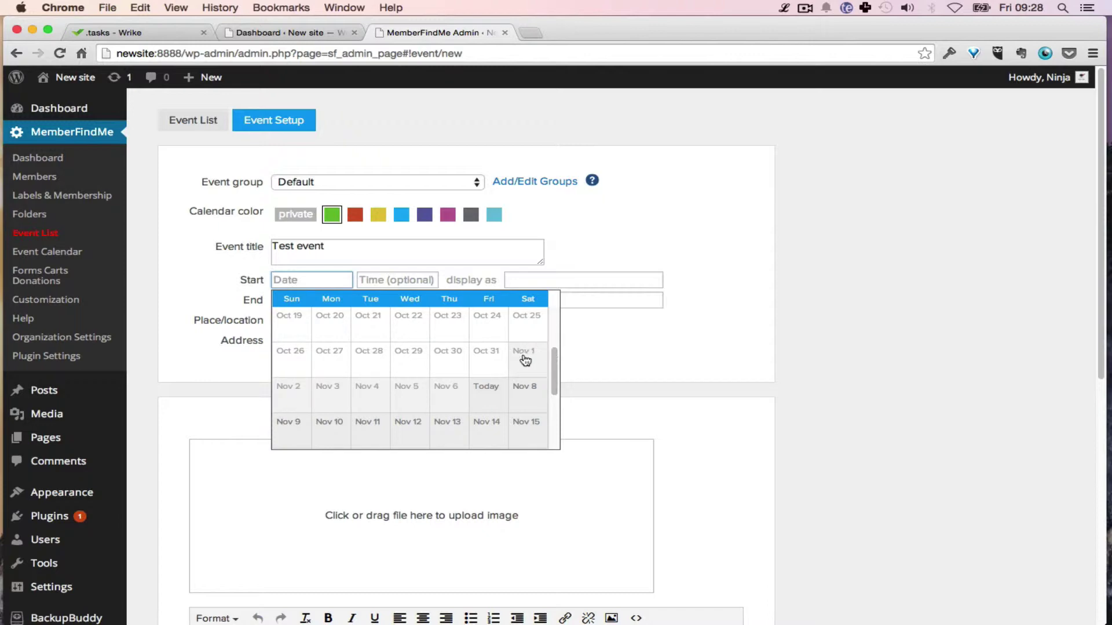
{"action": "left_click", "coordinate": [528, 398]}
{"action": "left_click", "coordinate": [384, 297]}
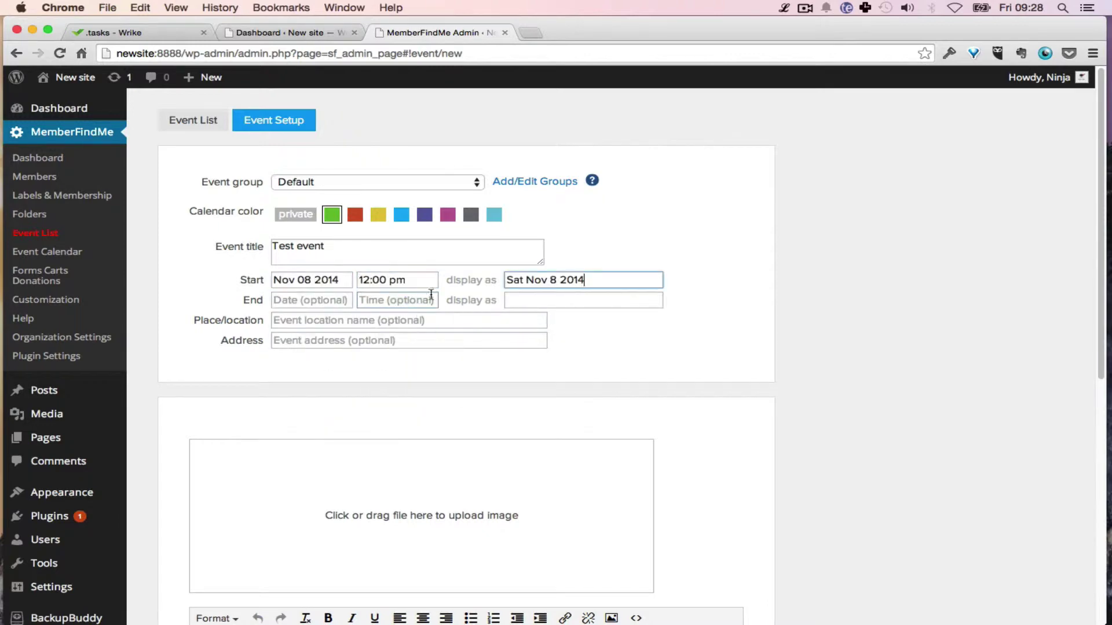
{"action": "left_click", "coordinate": [331, 300]}
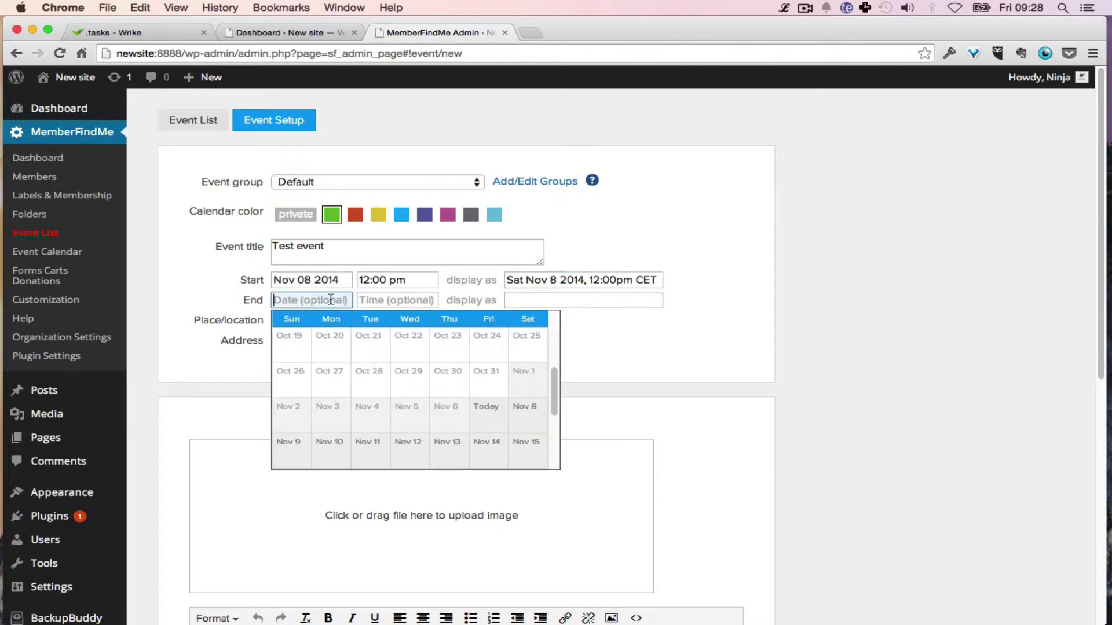
{"action": "left_click", "coordinate": [284, 449]}
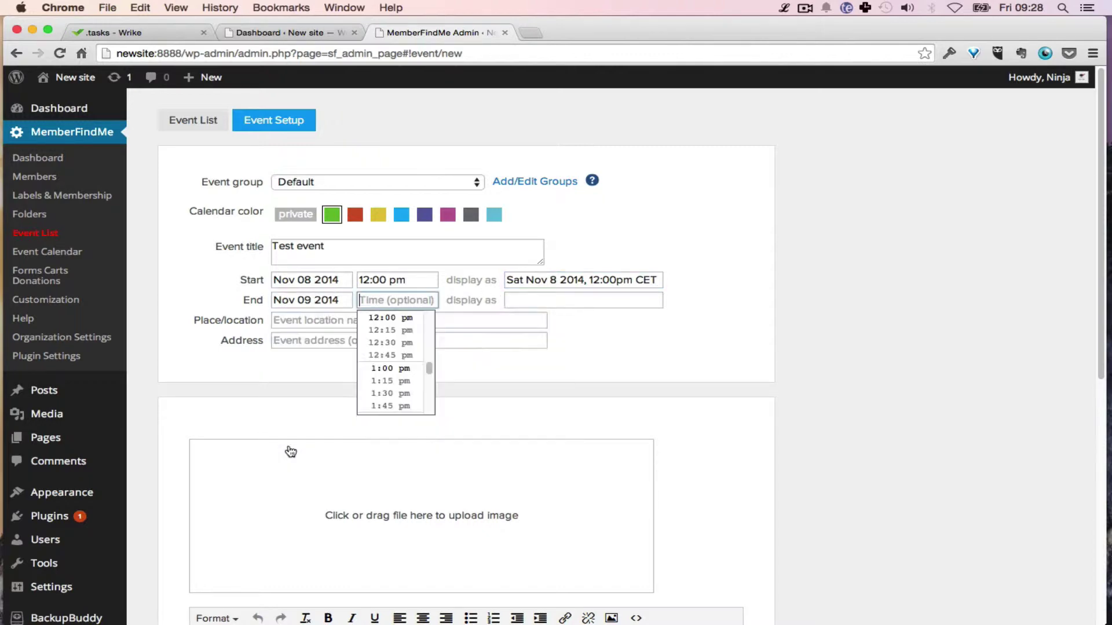
{"action": "left_click", "coordinate": [402, 321]}
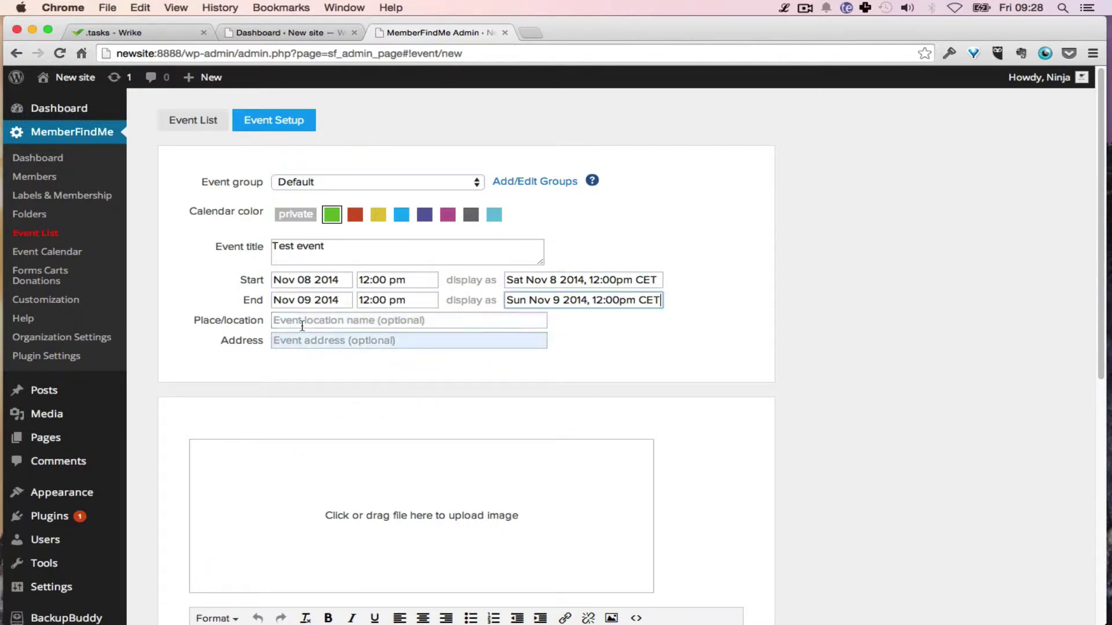
{"action": "left_click", "coordinate": [323, 319]}
{"action": "key", "text": "super+v"}
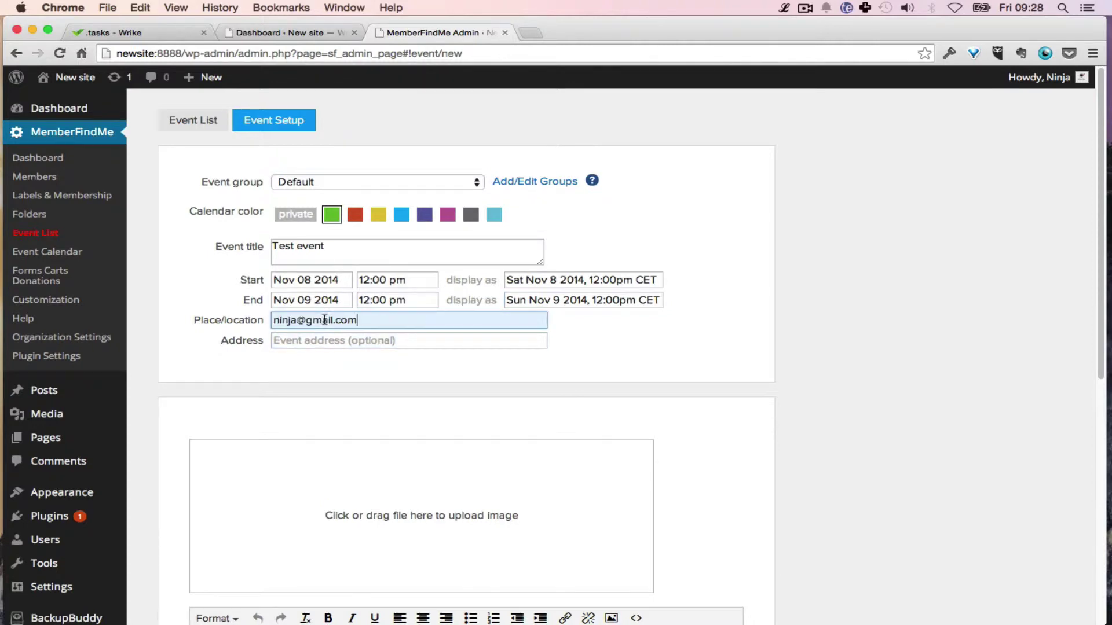
{"action": "left_click_drag", "start_coordinate": [357, 320], "coordinate": [297, 321]}
{"action": "key", "text": "BackSpace"}
Step: Copy a short placeholder title from LittleIpsum and set the event's place/location to Cras Ultricies
{"action": "left_click", "coordinate": [783, 8]}
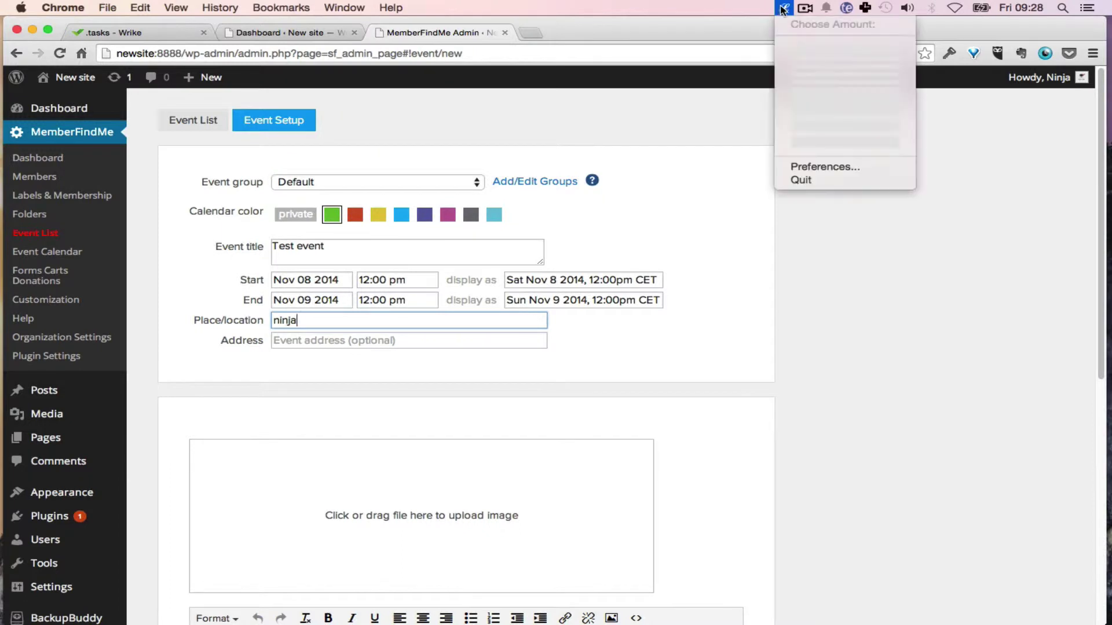
{"action": "left_click", "coordinate": [815, 44]}
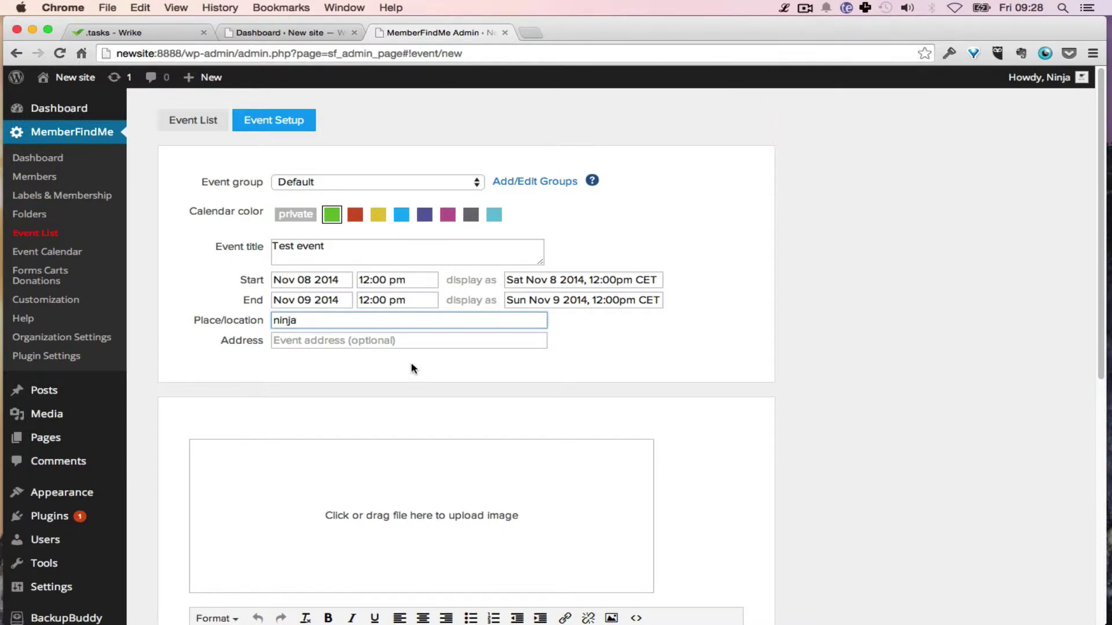
{"action": "double_click", "coordinate": [387, 322]}
{"action": "key", "text": "super+v"}
{"action": "left_click", "coordinate": [359, 341]}
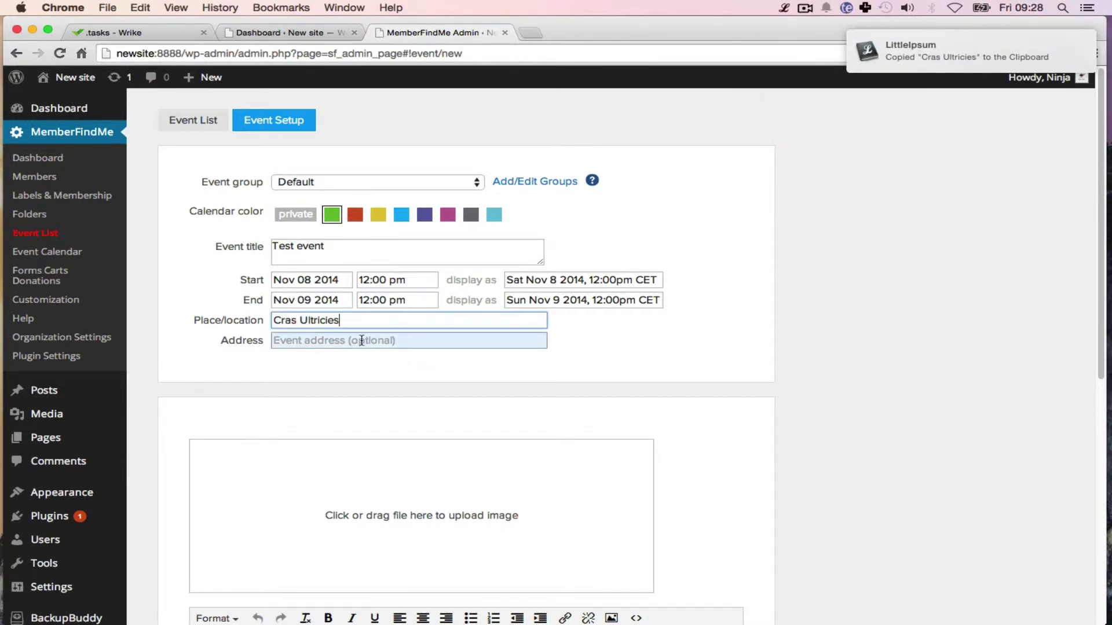
Step: Replace the event description with one LittleIpsum placeholder paragraph and save the event to continue to ticketing
{"action": "scroll", "coordinate": [370, 401], "scroll_direction": "down", "scroll_amount": 10}
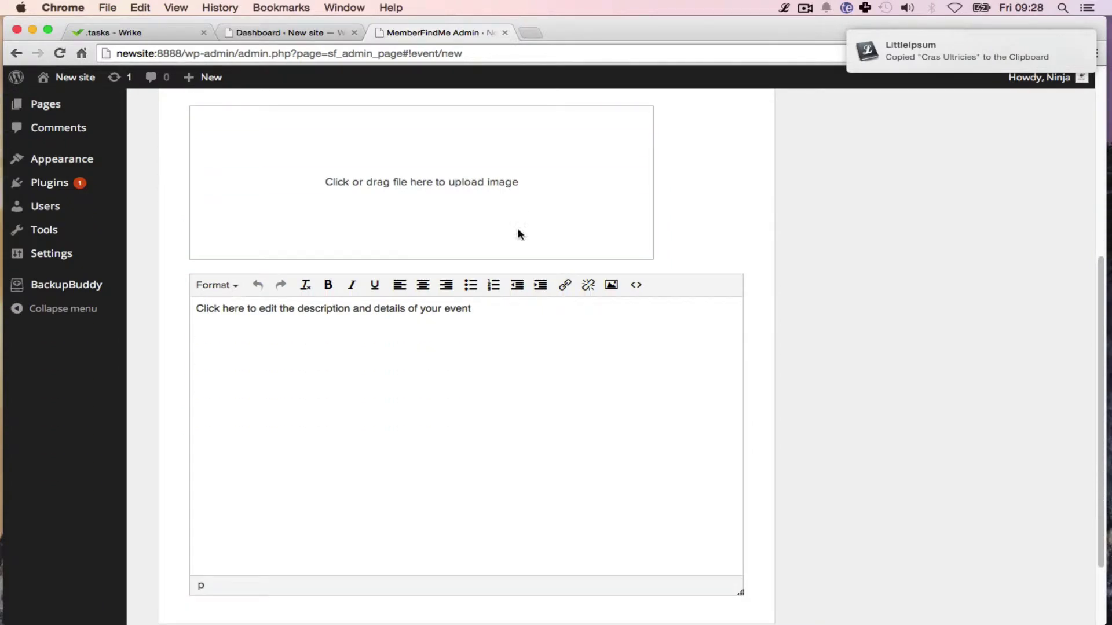
{"action": "scroll", "coordinate": [480, 348], "scroll_direction": "down", "scroll_amount": 3}
{"action": "left_click", "coordinate": [327, 319]}
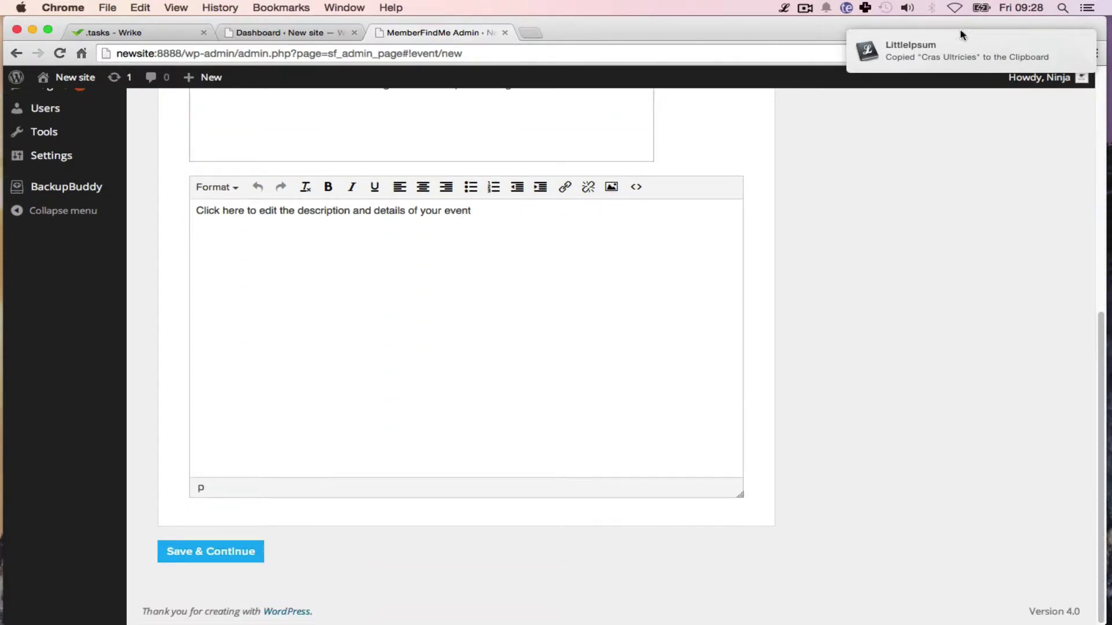
{"action": "key", "text": "super+a"}
{"action": "left_click", "coordinate": [784, 8]}
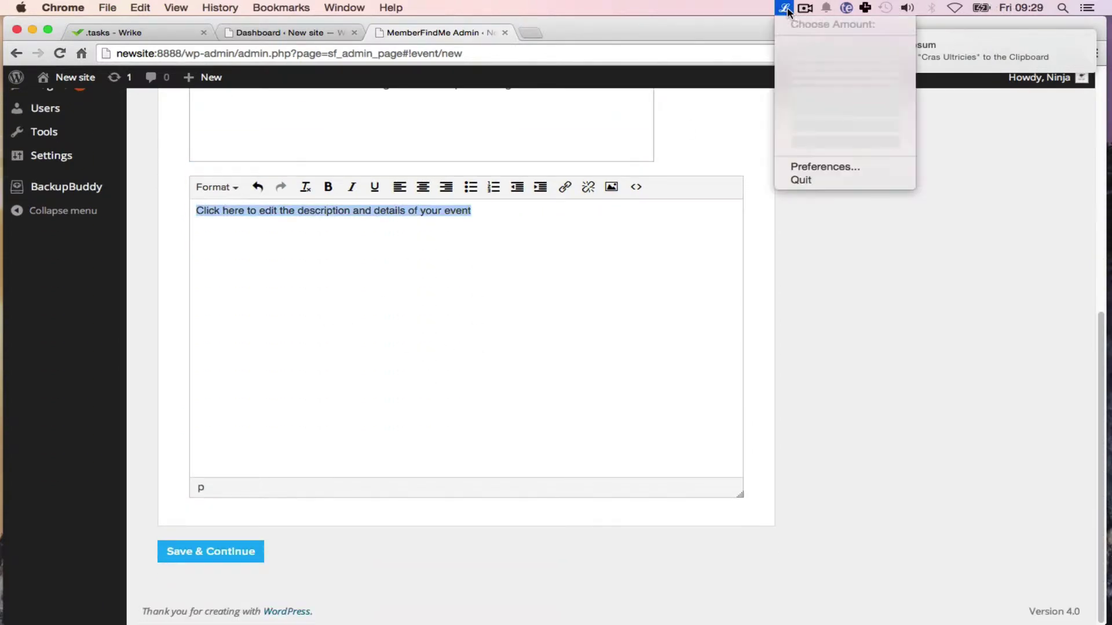
{"action": "left_click", "coordinate": [805, 94]}
{"action": "left_click", "coordinate": [543, 256]}
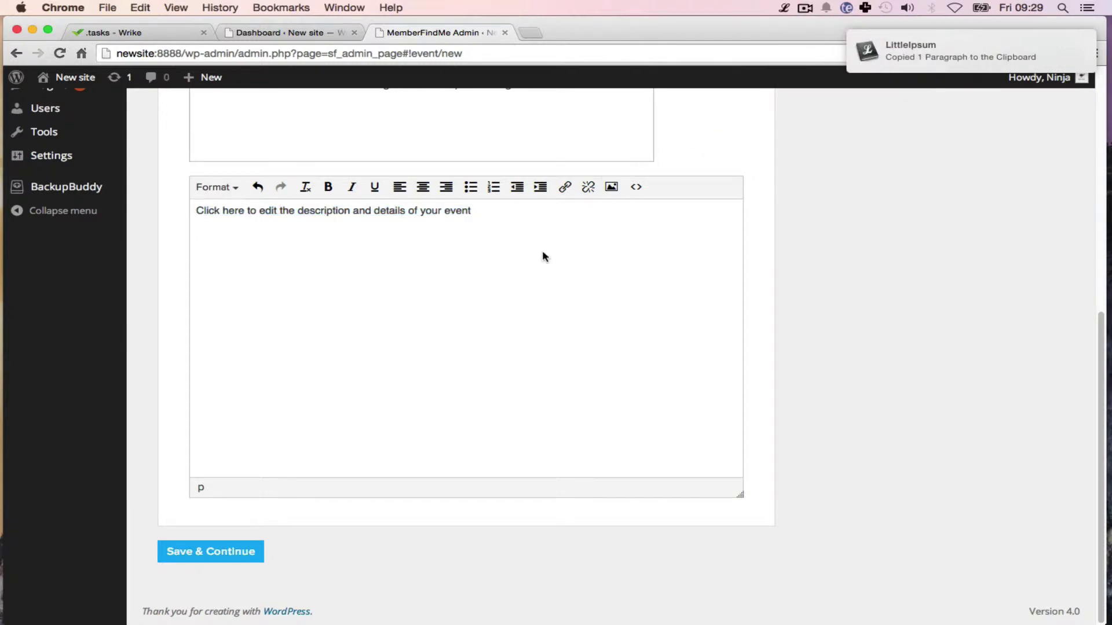
{"action": "key", "text": "super+a"}
{"action": "key", "text": "super+v"}
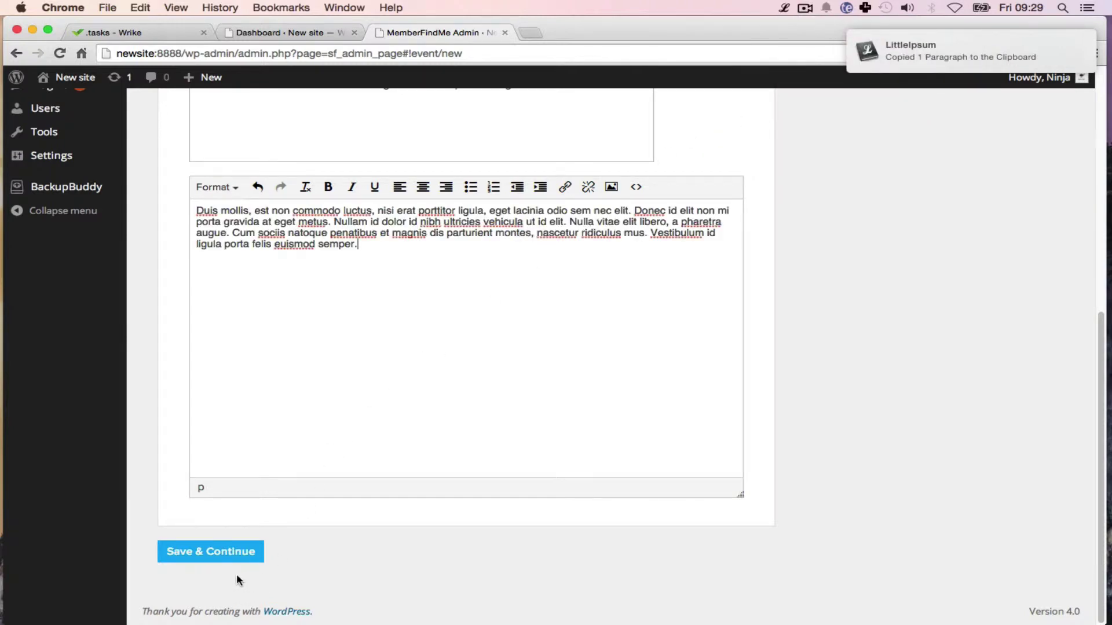
{"action": "left_click", "coordinate": [237, 551]}
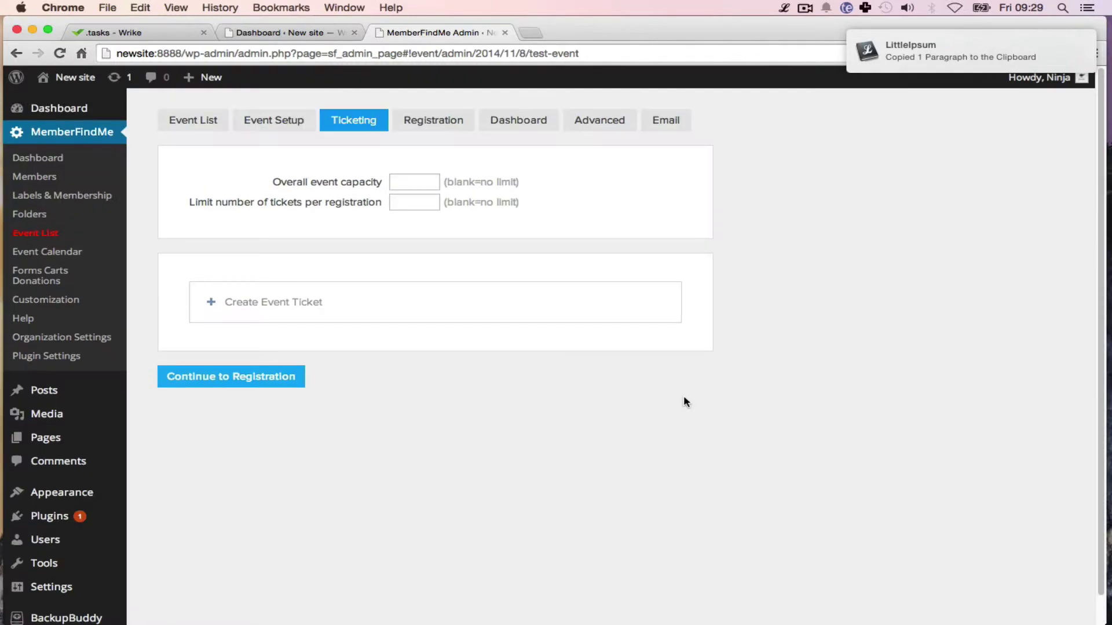
Step: Set the overall event capacity to 10 and limit tickets per registration to 1
{"action": "left_click", "coordinate": [421, 181]}
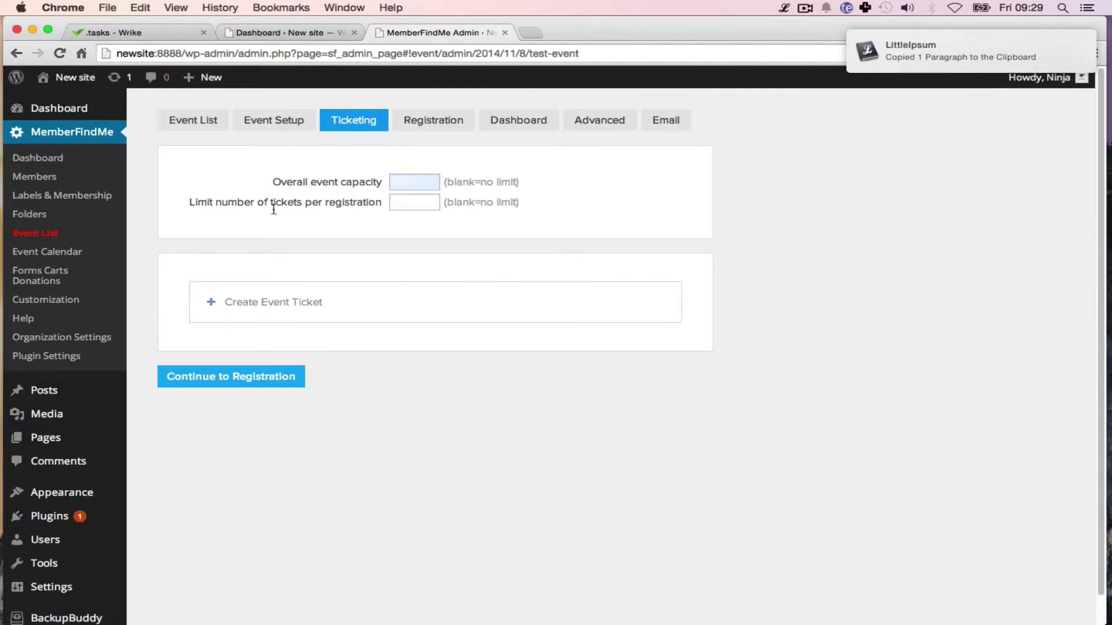
{"action": "left_click", "coordinate": [431, 182]}
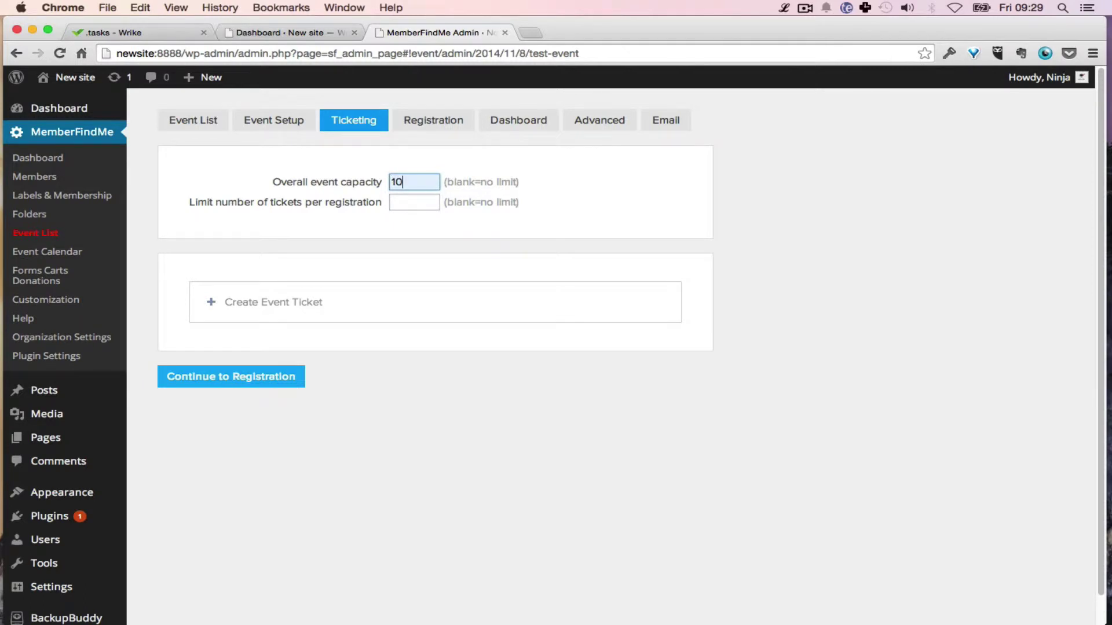
{"action": "left_click", "coordinate": [417, 204]}
{"action": "left_click", "coordinate": [416, 203]}
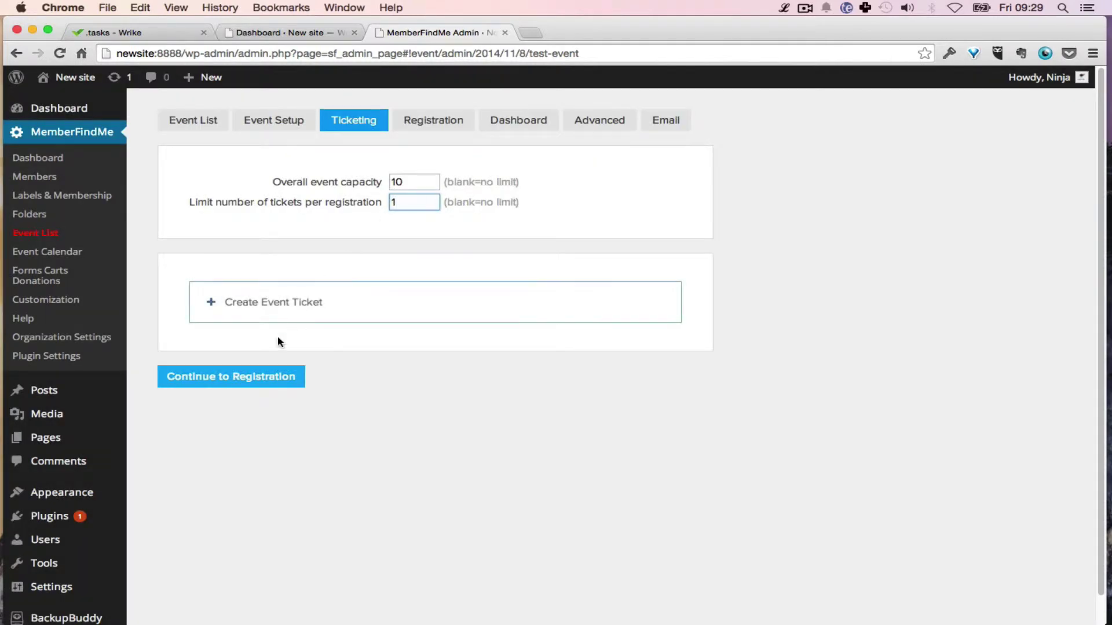
{"action": "left_click", "coordinate": [255, 377]}
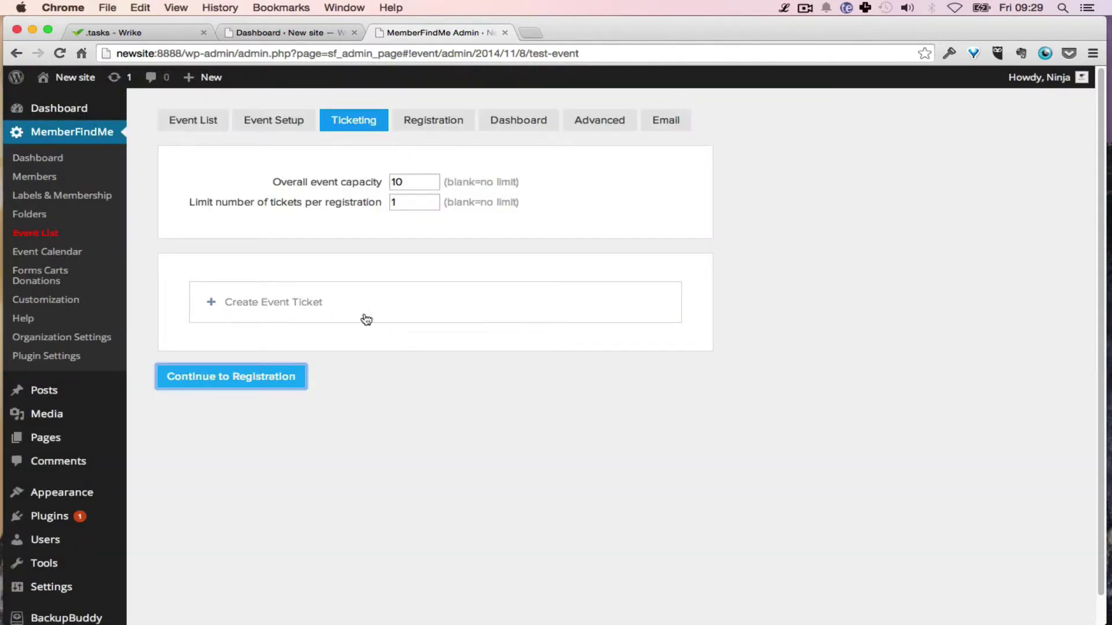
Step: Create and save an event ticket named Standard, priced at 50, with 50 available and a limit of 1 per registration
{"action": "left_click", "coordinate": [292, 305]}
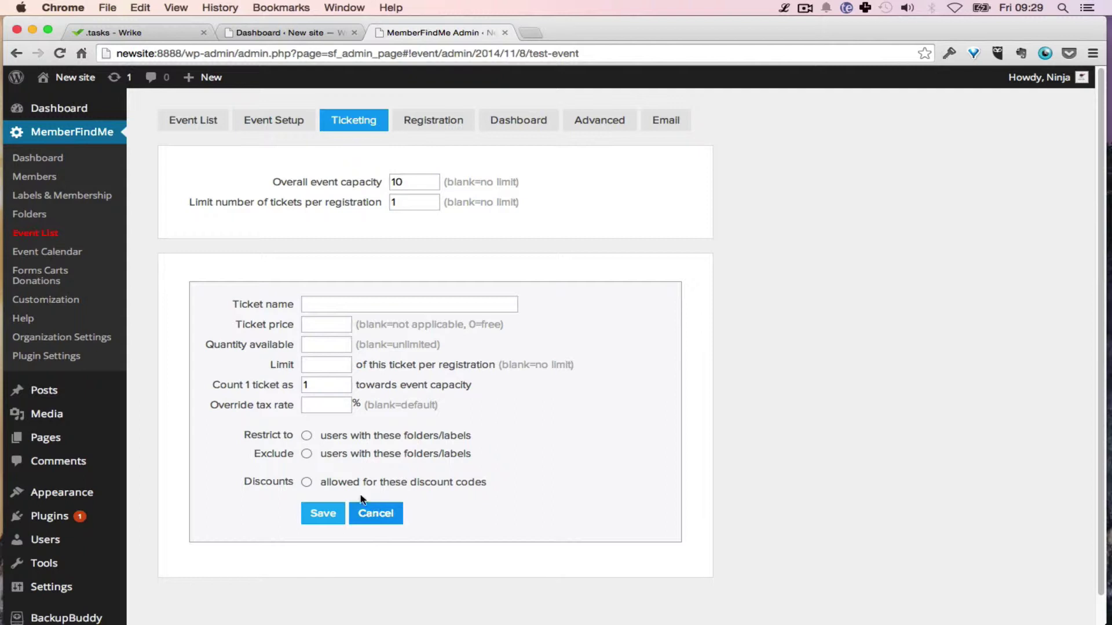
{"action": "left_click", "coordinate": [312, 299]}
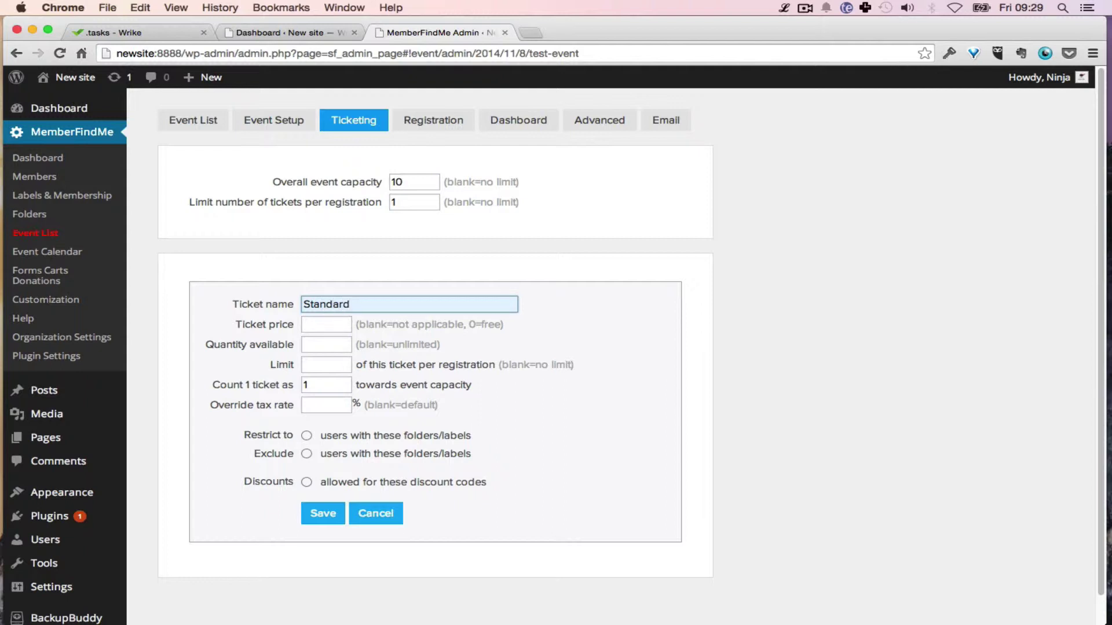
{"action": "left_click", "coordinate": [326, 325]}
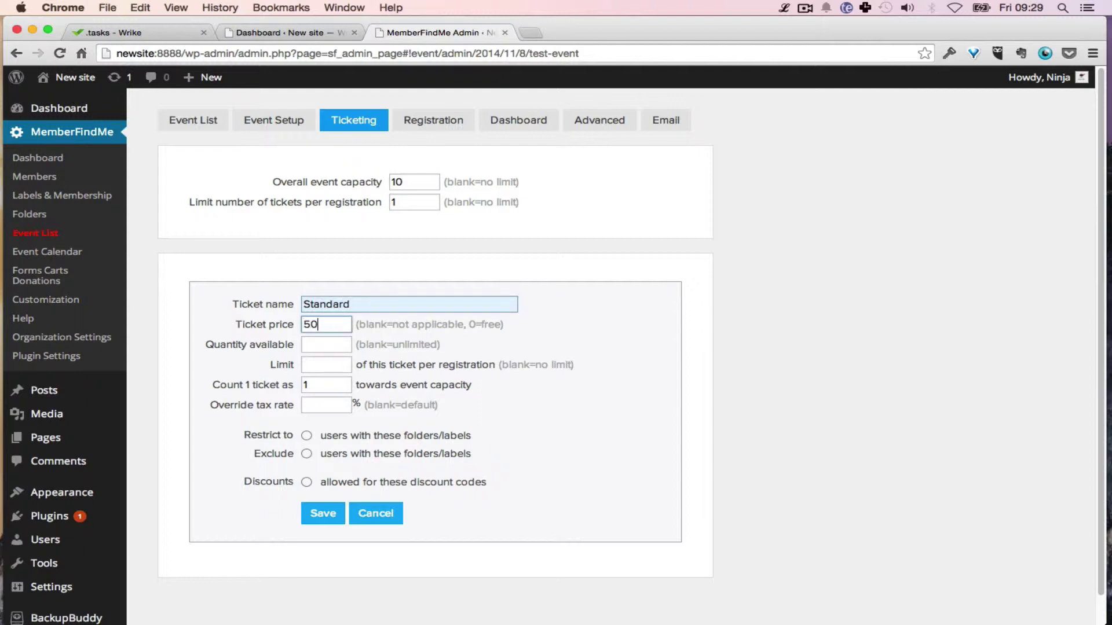
{"action": "key", "text": "super+a"}
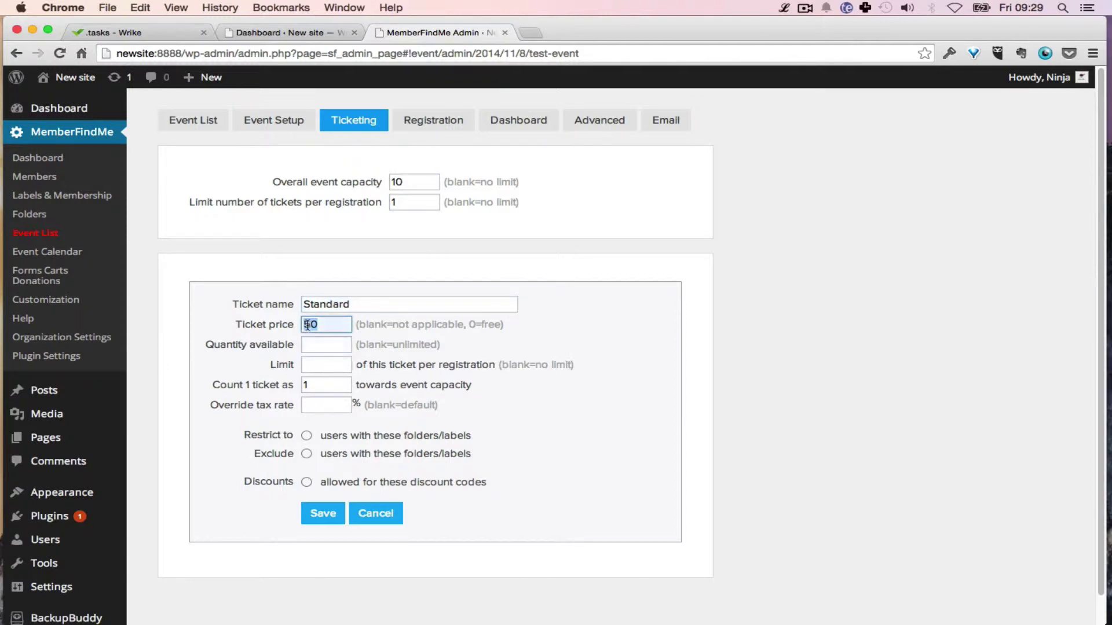
{"action": "left_click", "coordinate": [302, 342]}
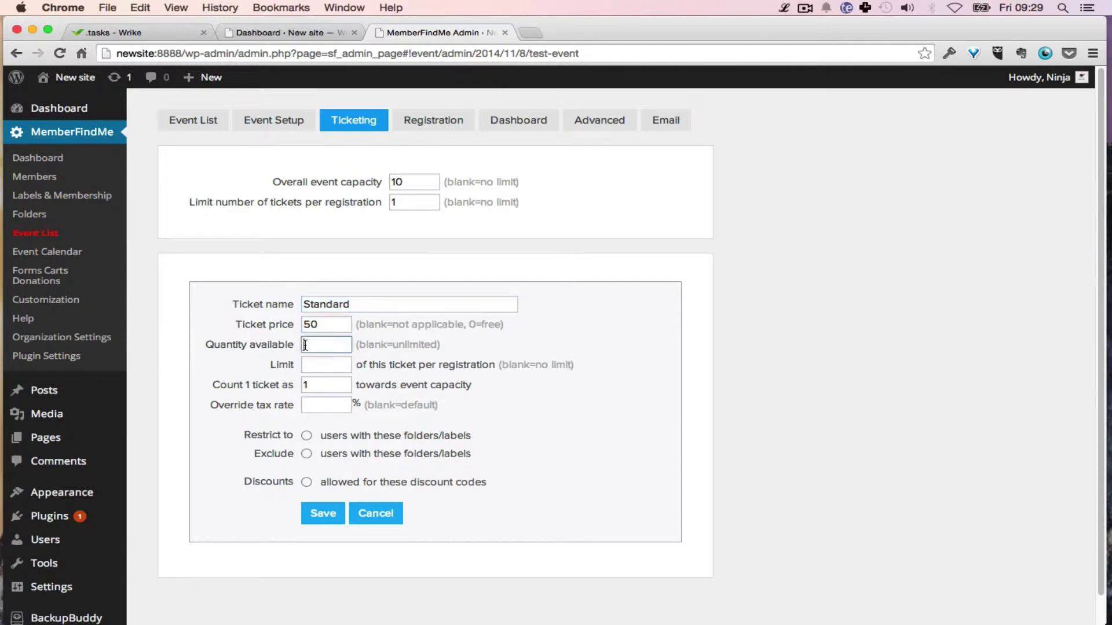
{"action": "left_click", "coordinate": [328, 364]}
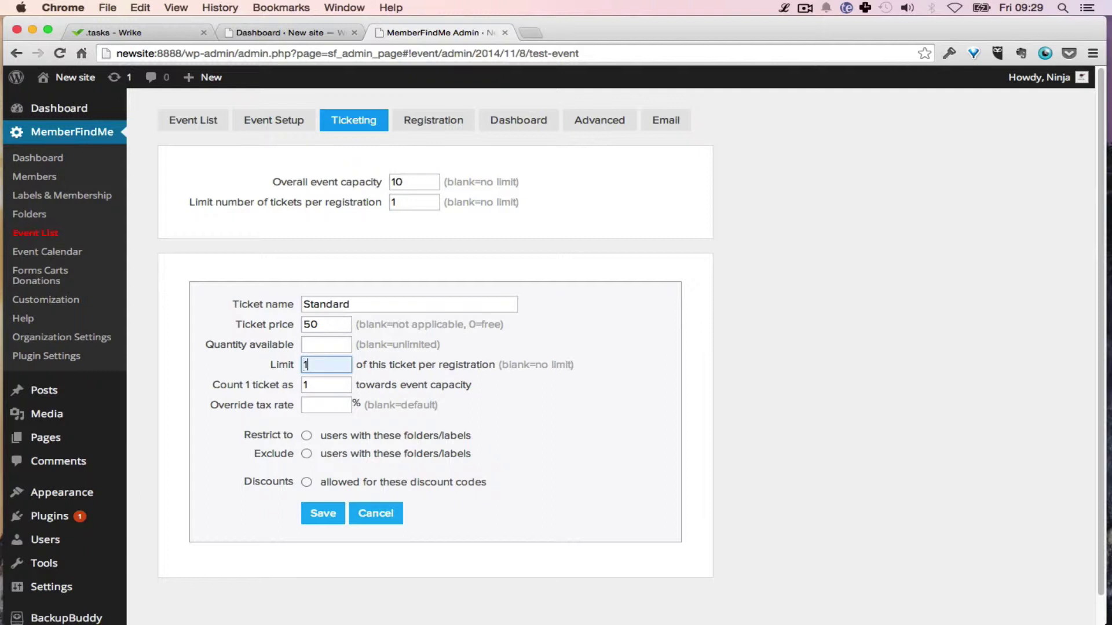
{"action": "left_click", "coordinate": [328, 344]}
{"action": "type", "text": "50"}
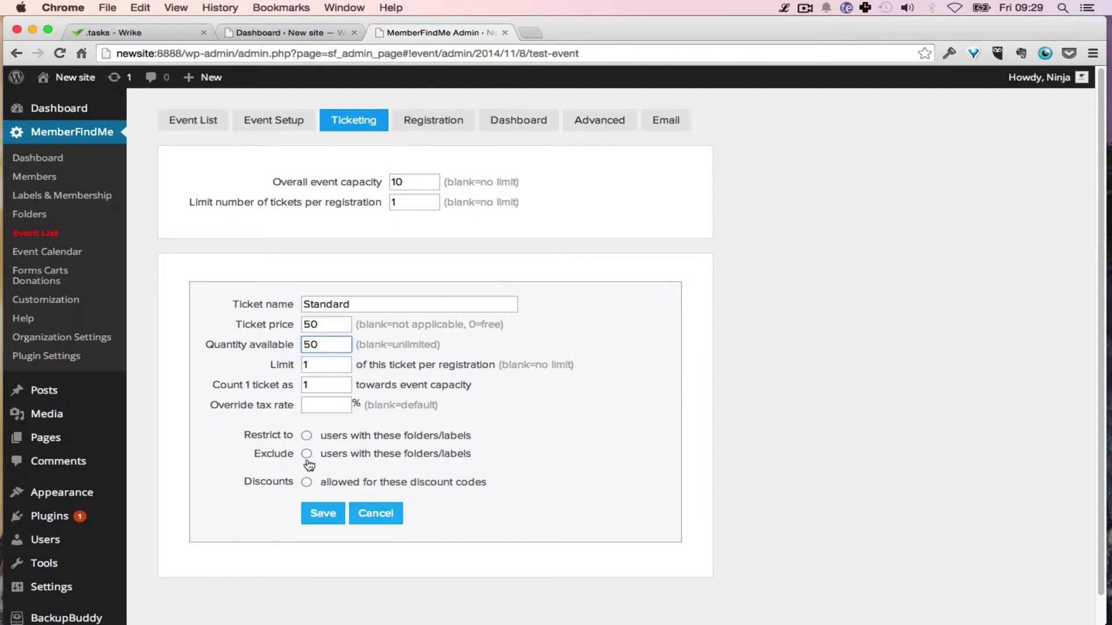
{"action": "left_click", "coordinate": [322, 514]}
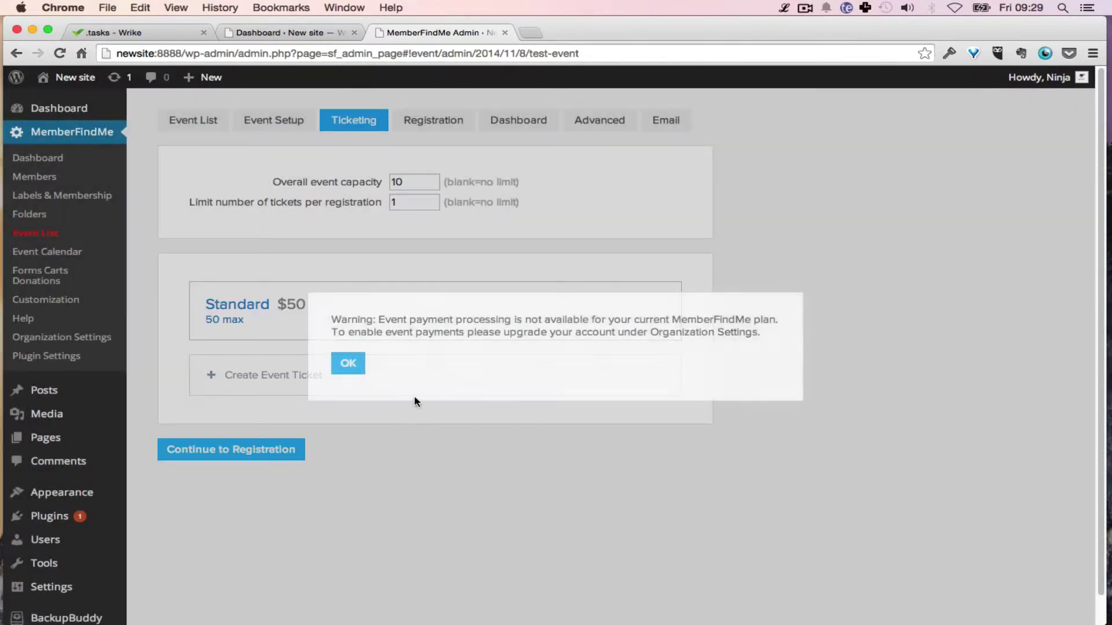
{"action": "left_click", "coordinate": [360, 363]}
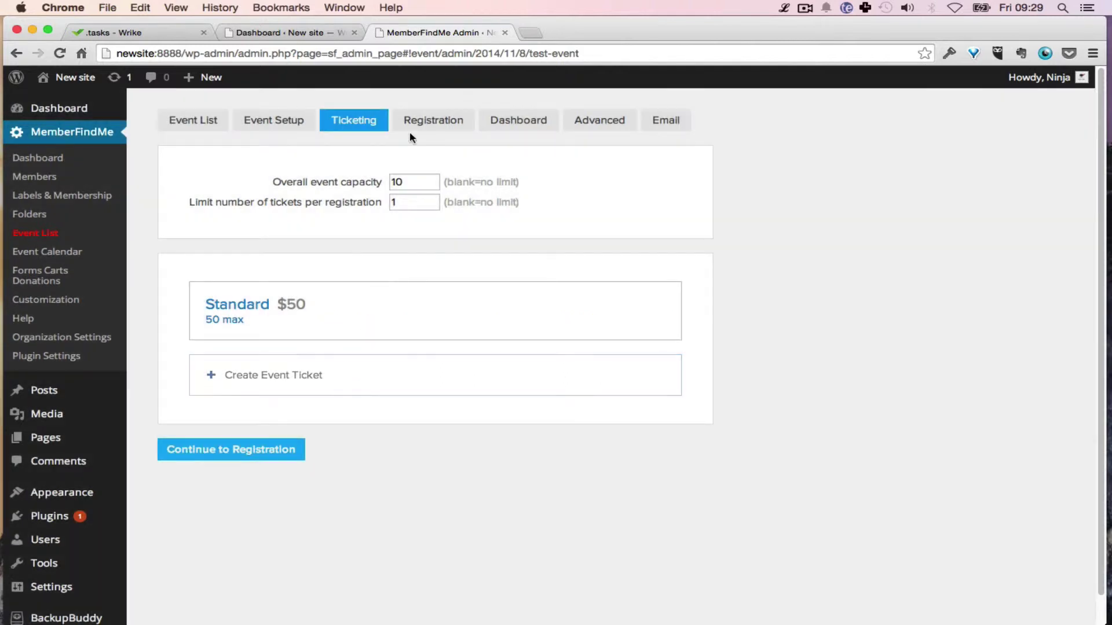
Step: Review the test event's registration, dashboard, advanced and email pages, and view the event calendar
{"action": "left_click", "coordinate": [442, 120]}
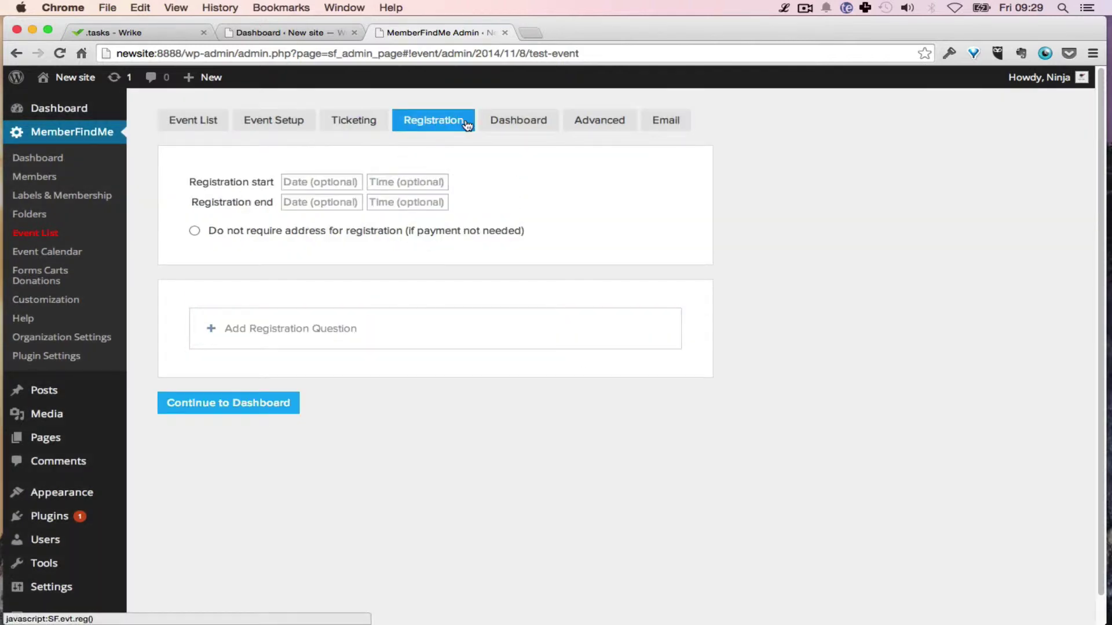
{"action": "left_click", "coordinate": [503, 123]}
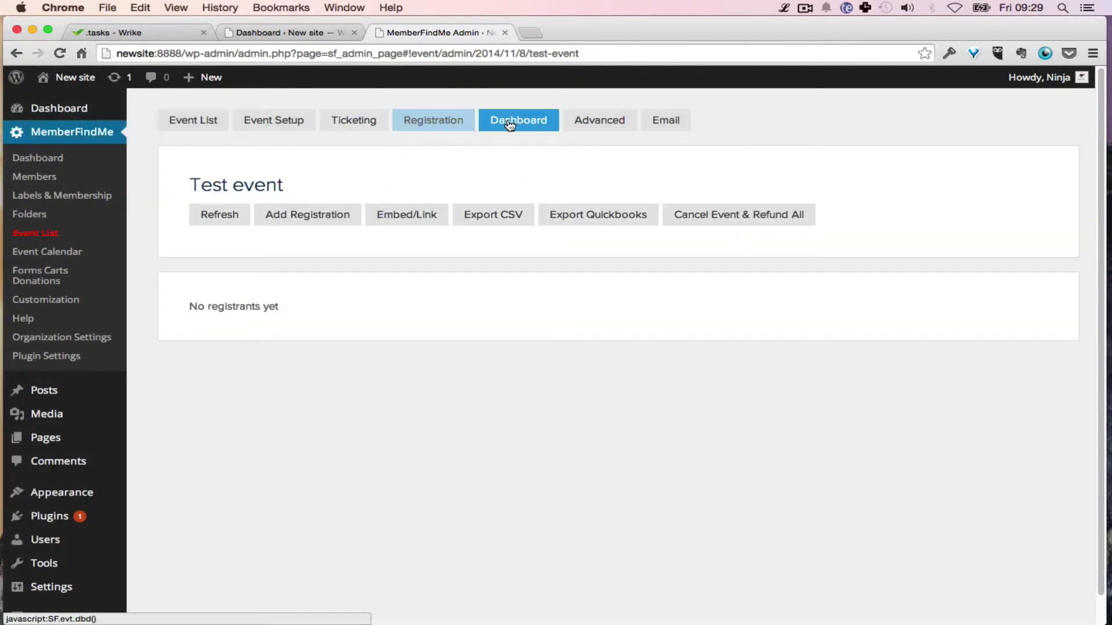
{"action": "left_click", "coordinate": [575, 124]}
{"action": "left_click", "coordinate": [660, 119]}
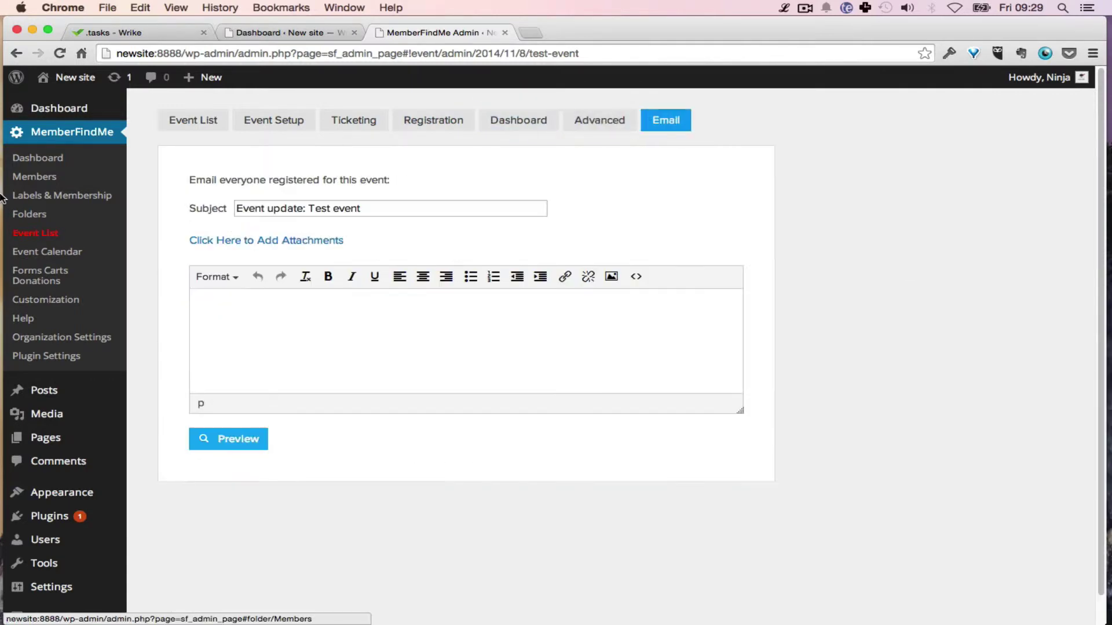
{"action": "left_click", "coordinate": [42, 251]}
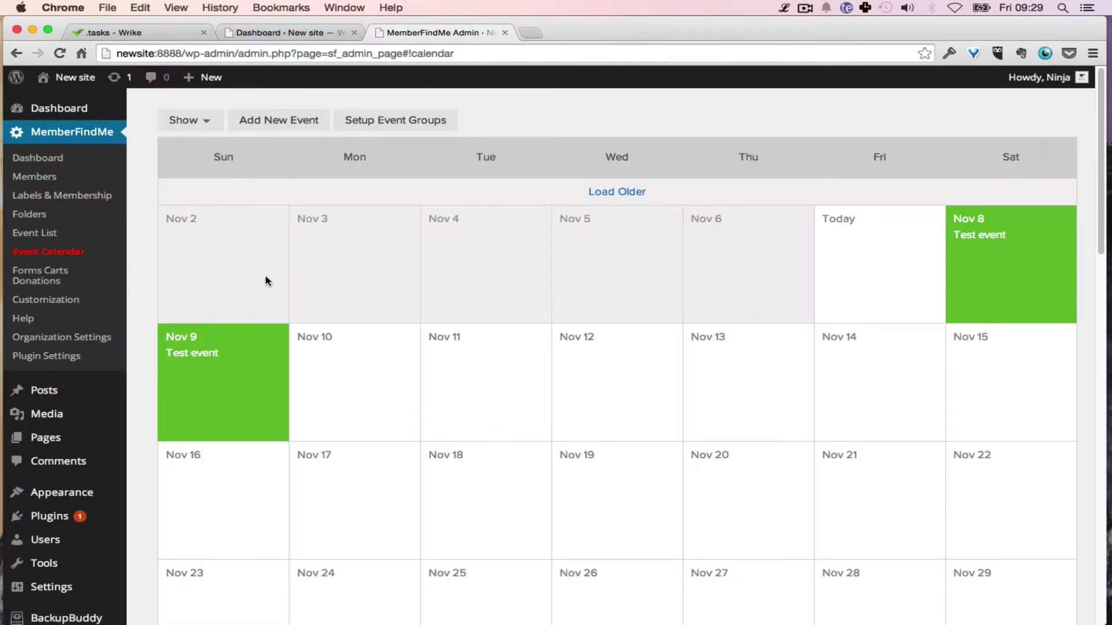
Step: Create a new form with a name beginning with "reg" and dismiss the plan notice
{"action": "left_click", "coordinate": [32, 281]}
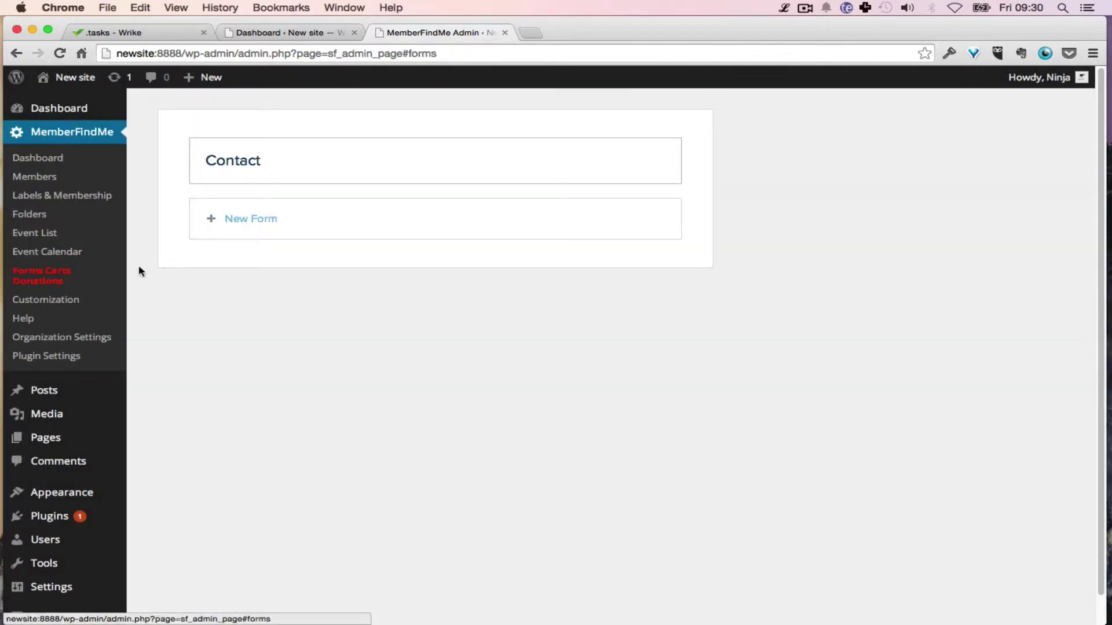
{"action": "left_click", "coordinate": [239, 218]}
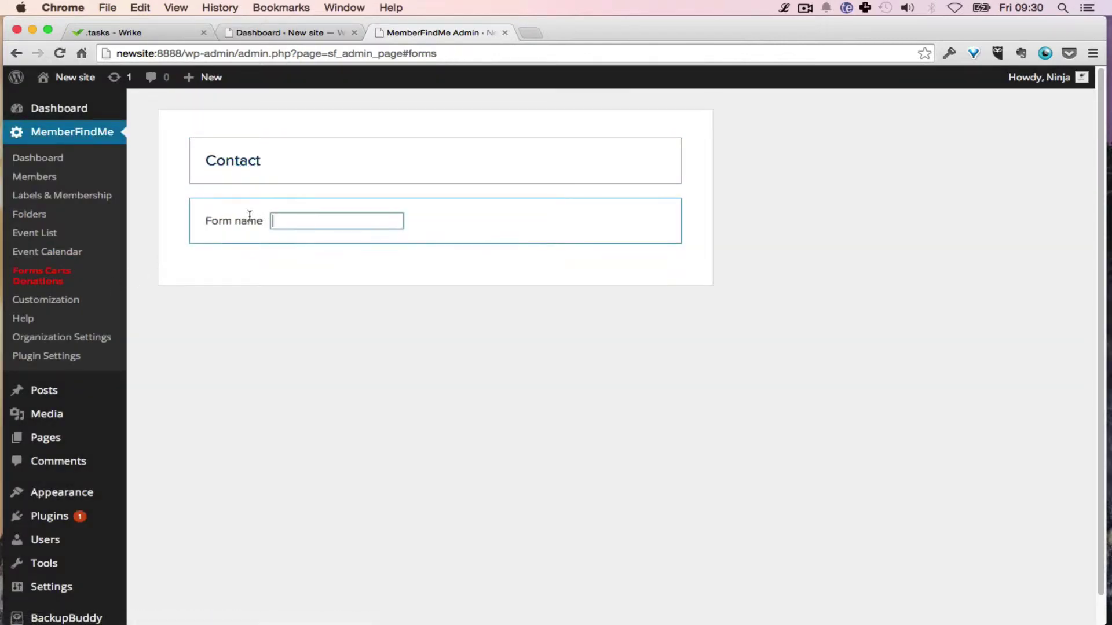
{"action": "left_click", "coordinate": [316, 256]}
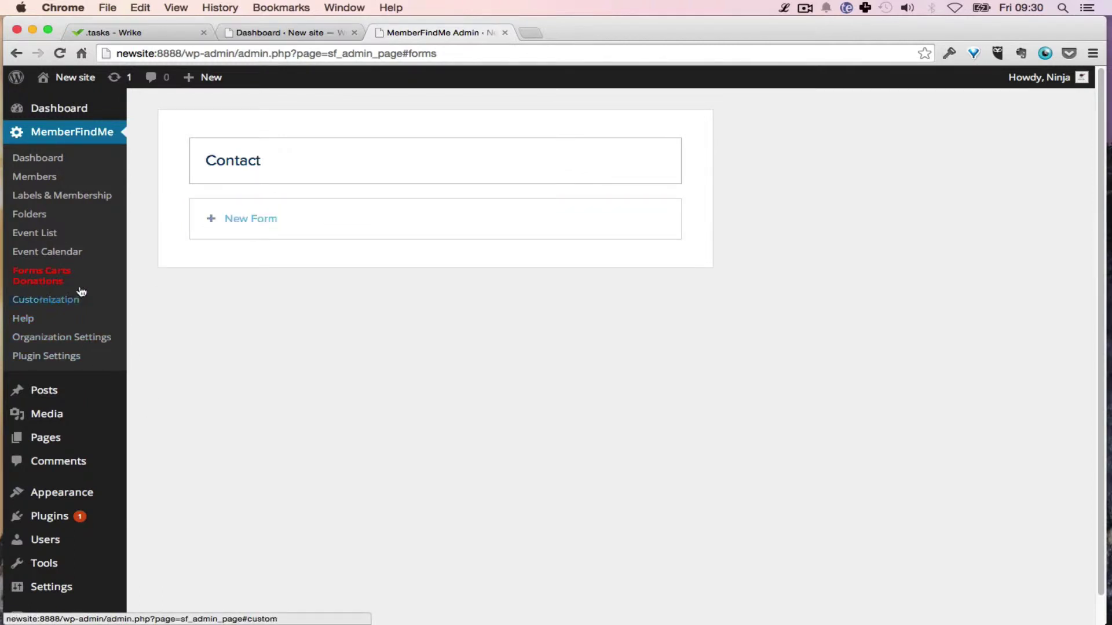
{"action": "left_click", "coordinate": [248, 229]}
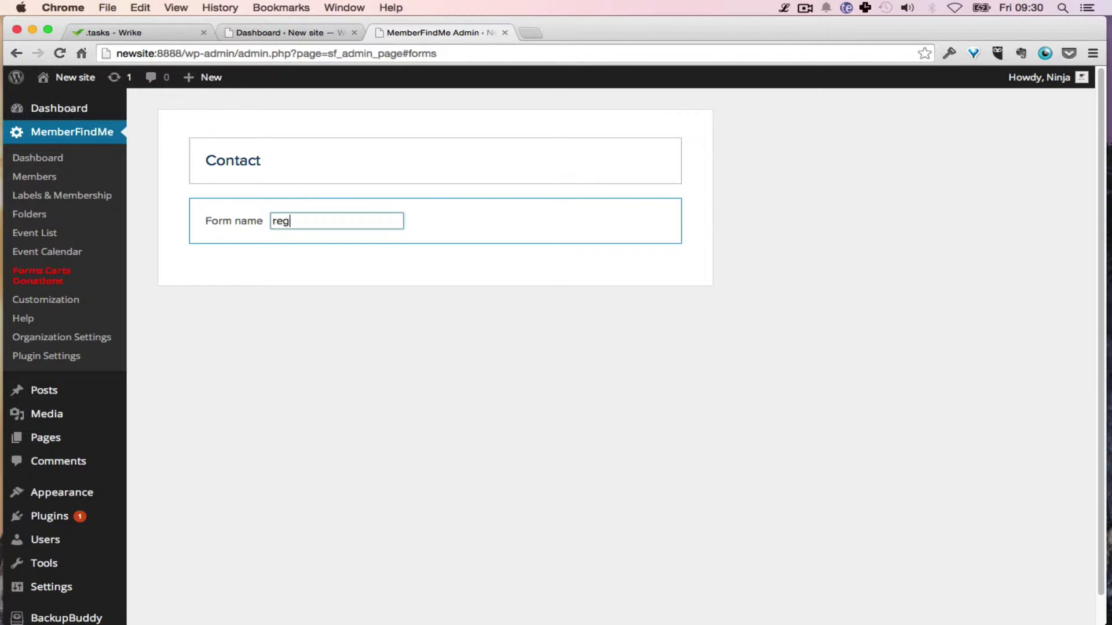
{"action": "key", "text": "Return"}
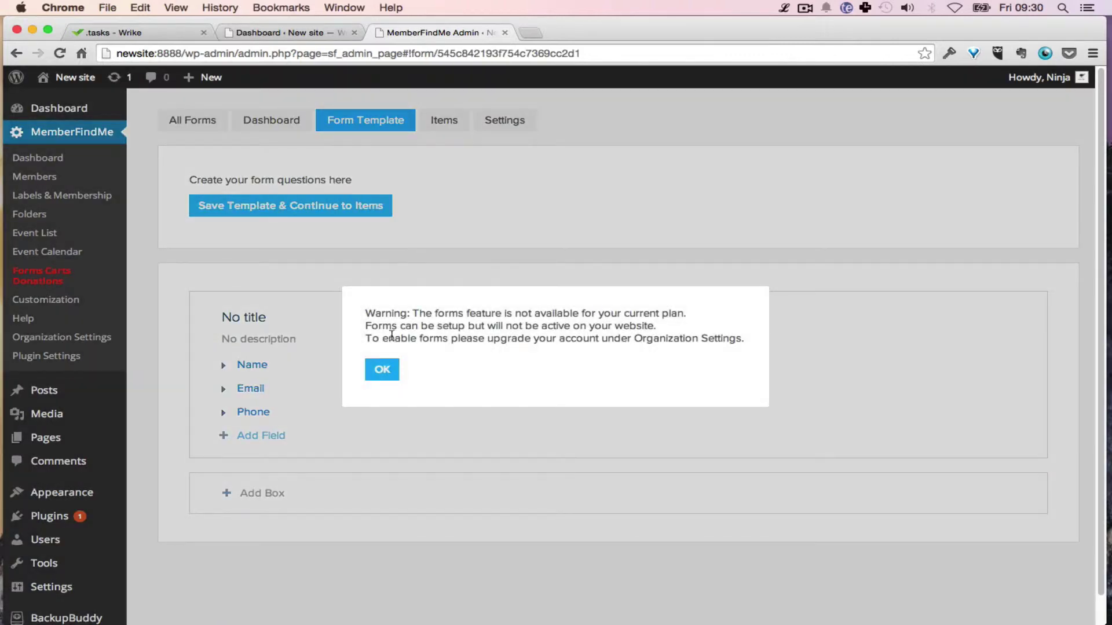
{"action": "left_click", "coordinate": [382, 371]}
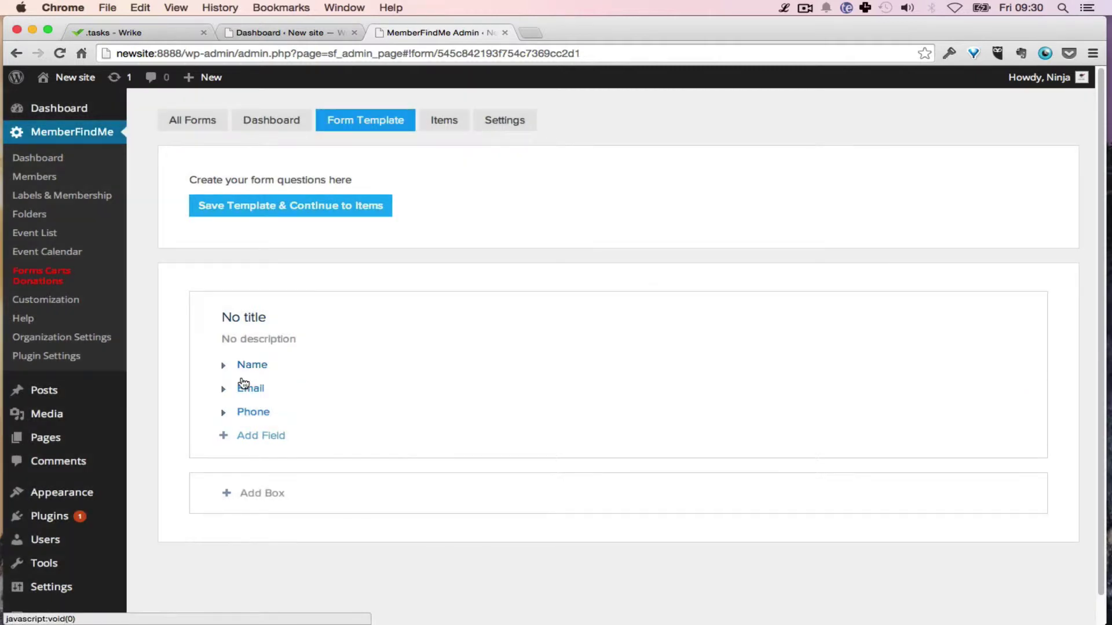
Step: Open a new field on the form template and examine its required, type and field choices
{"action": "scroll", "coordinate": [257, 385], "scroll_direction": "down", "scroll_amount": 1}
{"action": "left_click", "coordinate": [255, 407]}
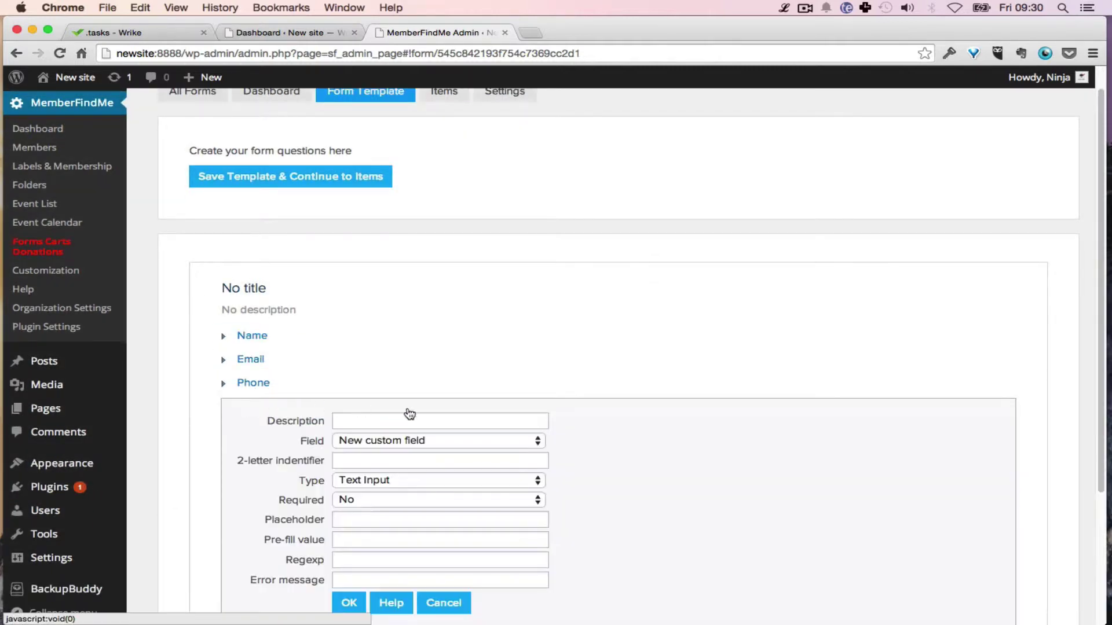
{"action": "scroll", "coordinate": [428, 405], "scroll_direction": "down", "scroll_amount": 5}
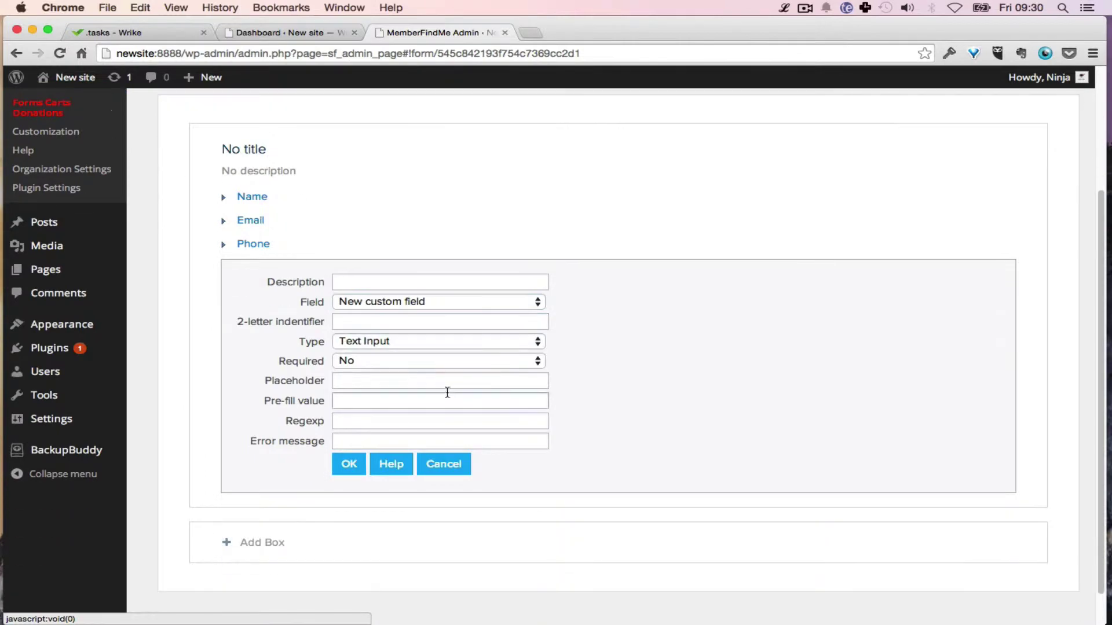
{"action": "left_click", "coordinate": [369, 360]}
{"action": "left_click", "coordinate": [370, 359]}
{"action": "left_click", "coordinate": [480, 340]}
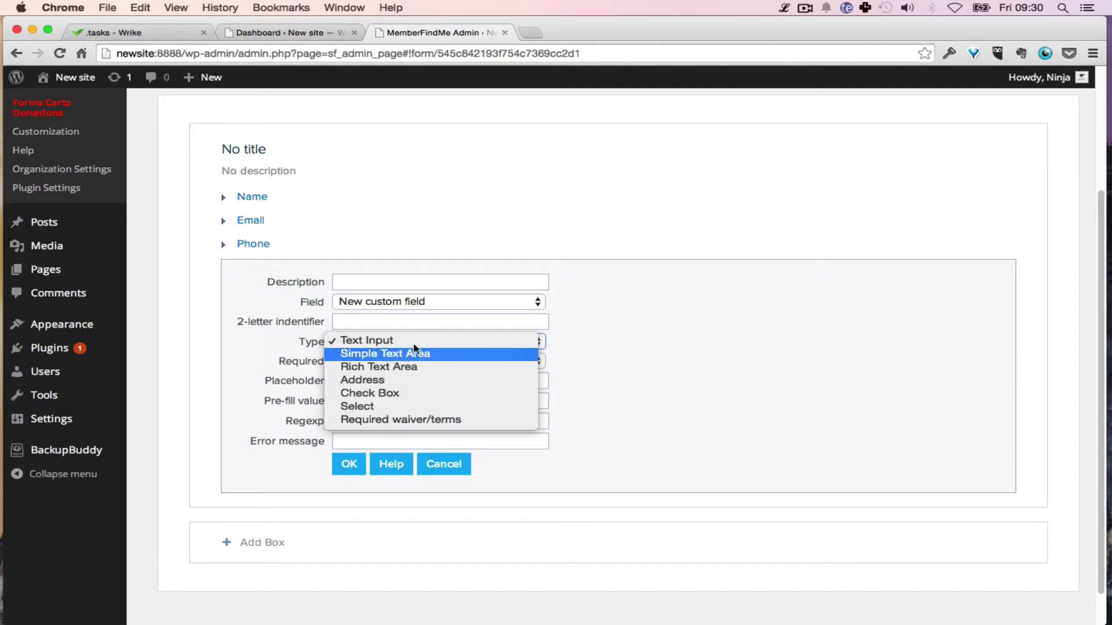
{"action": "left_click", "coordinate": [655, 327]}
{"action": "left_click", "coordinate": [437, 302]}
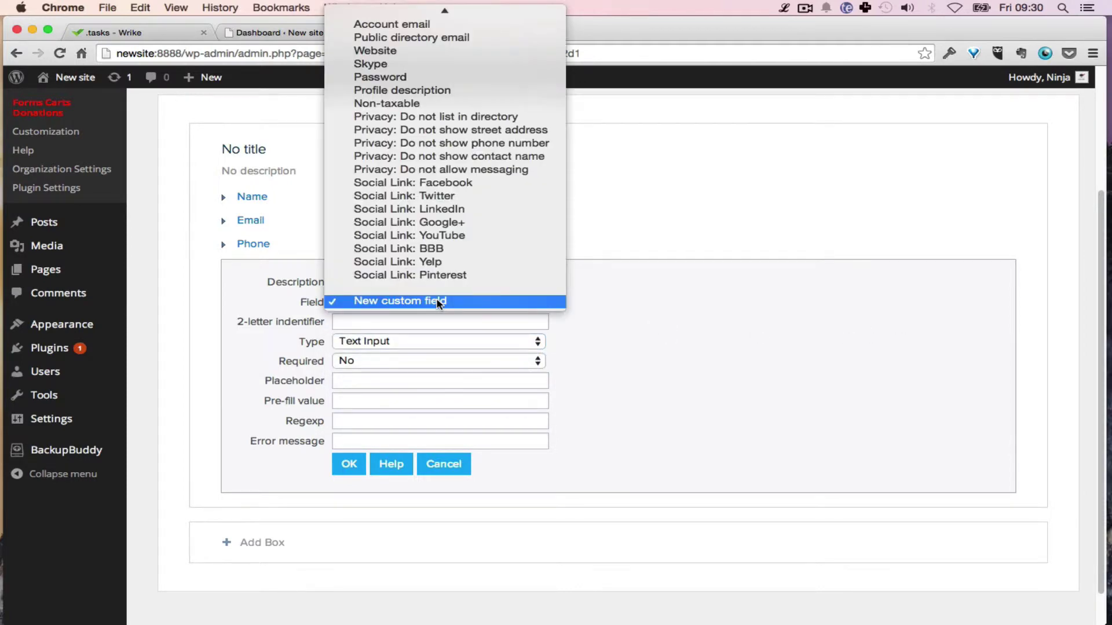
{"action": "scroll", "coordinate": [437, 292], "scroll_direction": "up", "scroll_amount": 5}
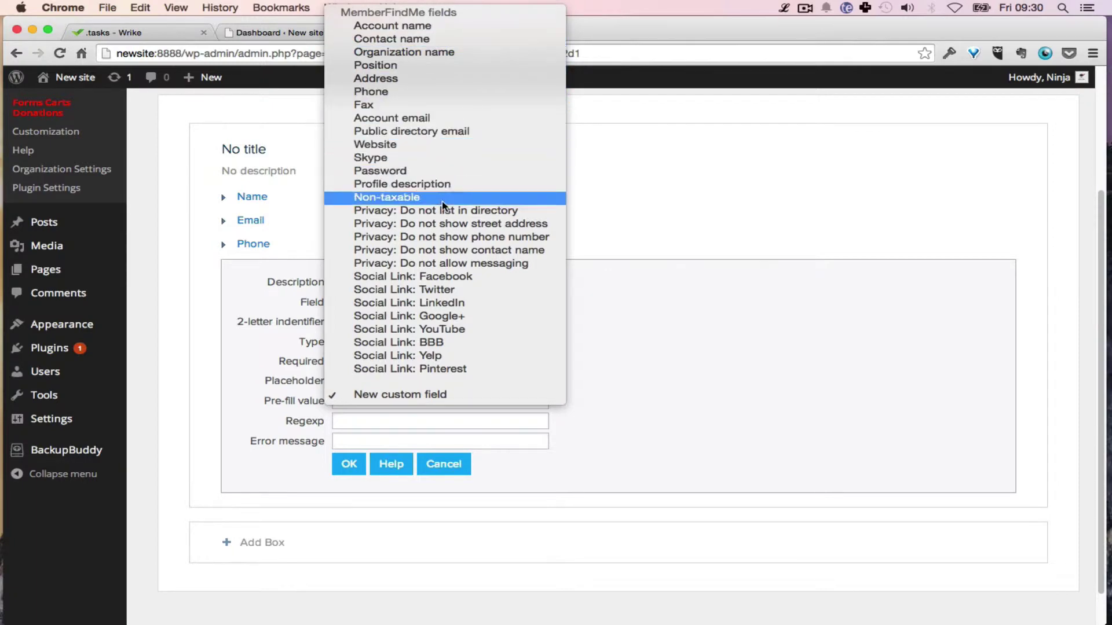
{"action": "left_click", "coordinate": [623, 191]}
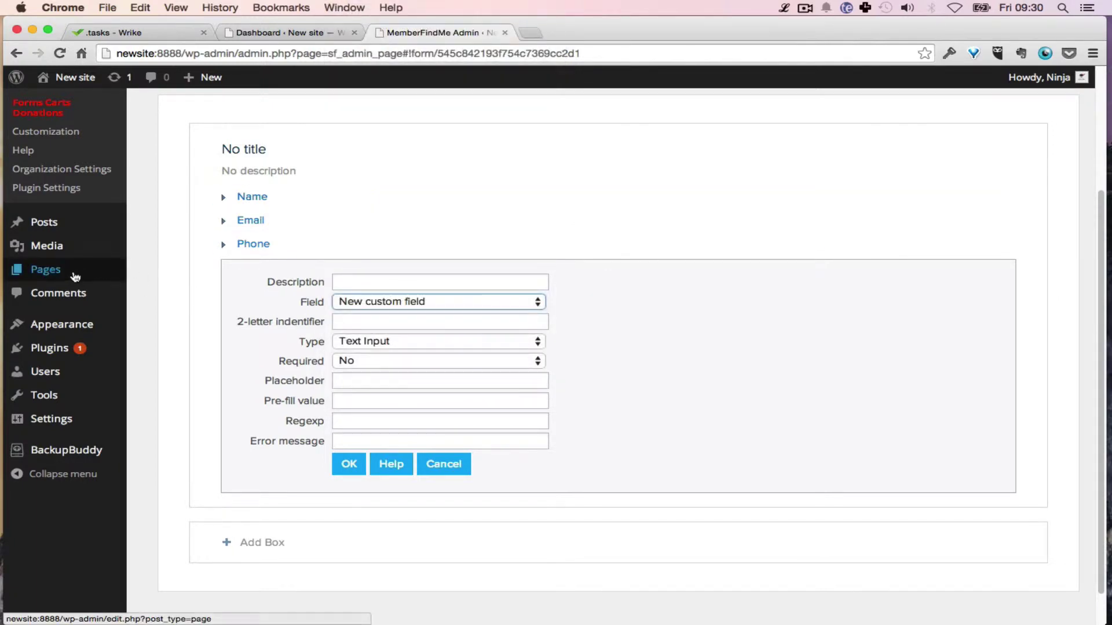
Step: Examine the Member Sign-Up customization template, from the About and Profile sections through Additional and Deal
{"action": "left_click", "coordinate": [47, 132]}
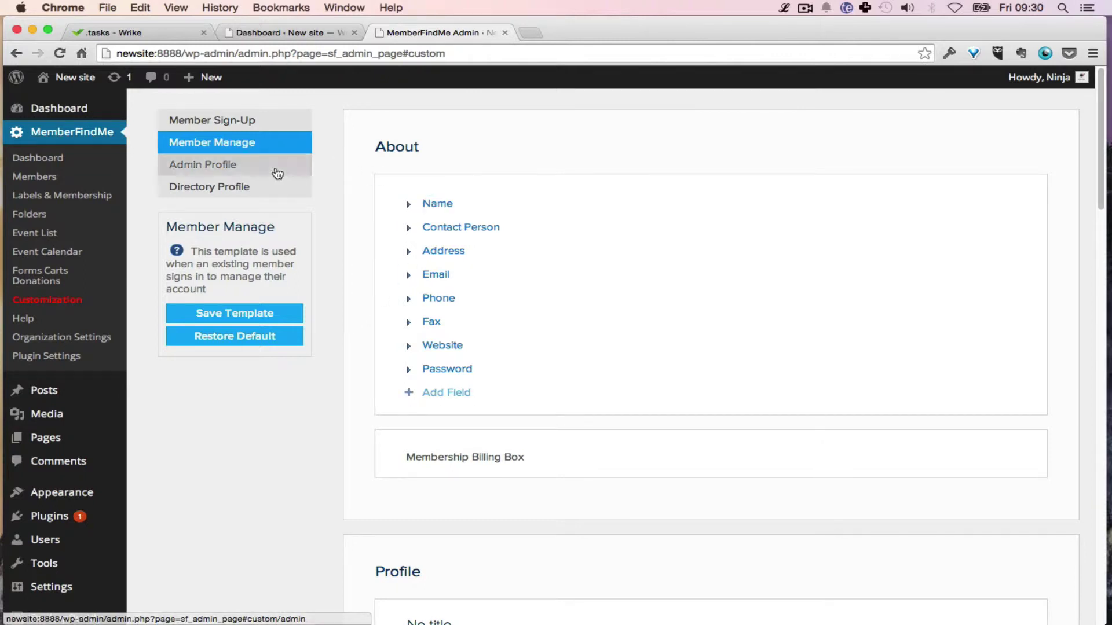
{"action": "left_click", "coordinate": [249, 122]}
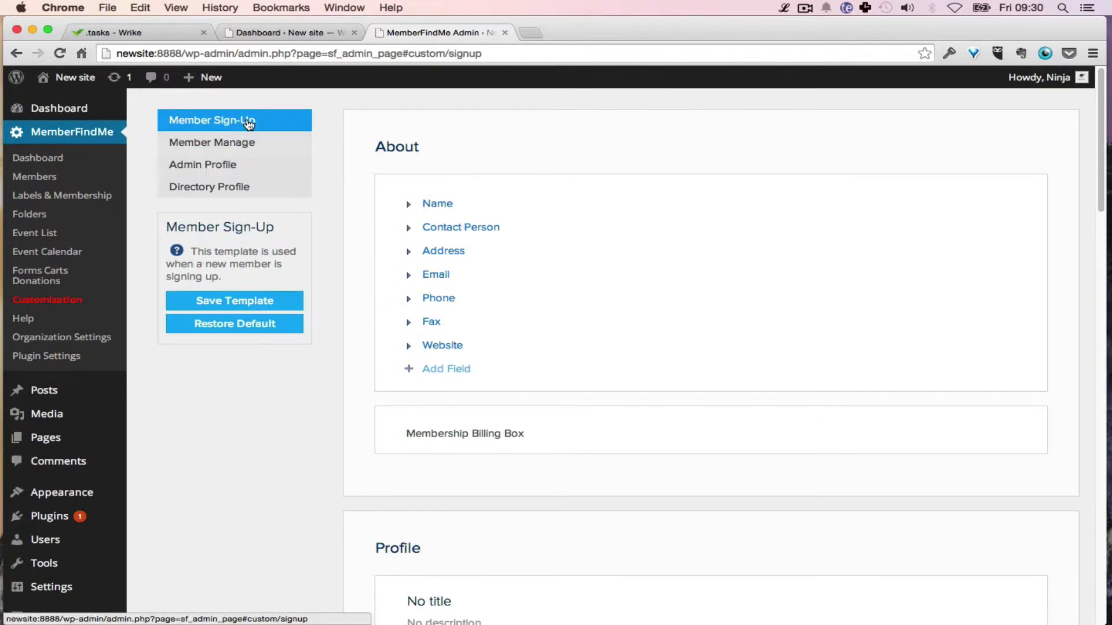
{"action": "scroll", "coordinate": [474, 254], "scroll_direction": "down", "scroll_amount": 5}
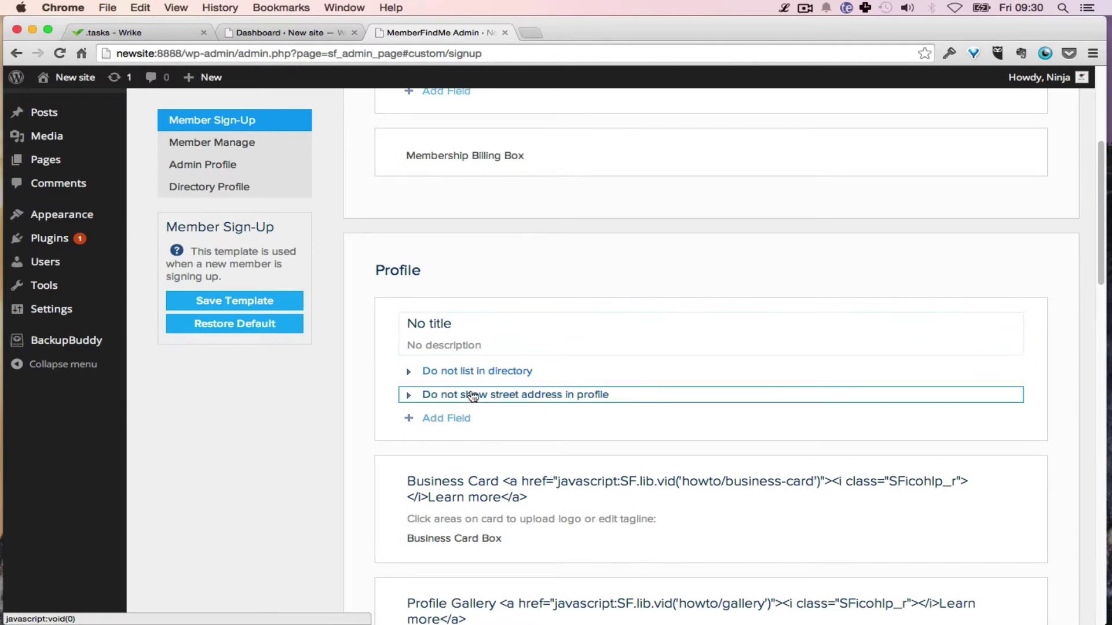
{"action": "scroll", "coordinate": [473, 396], "scroll_direction": "down", "scroll_amount": 3}
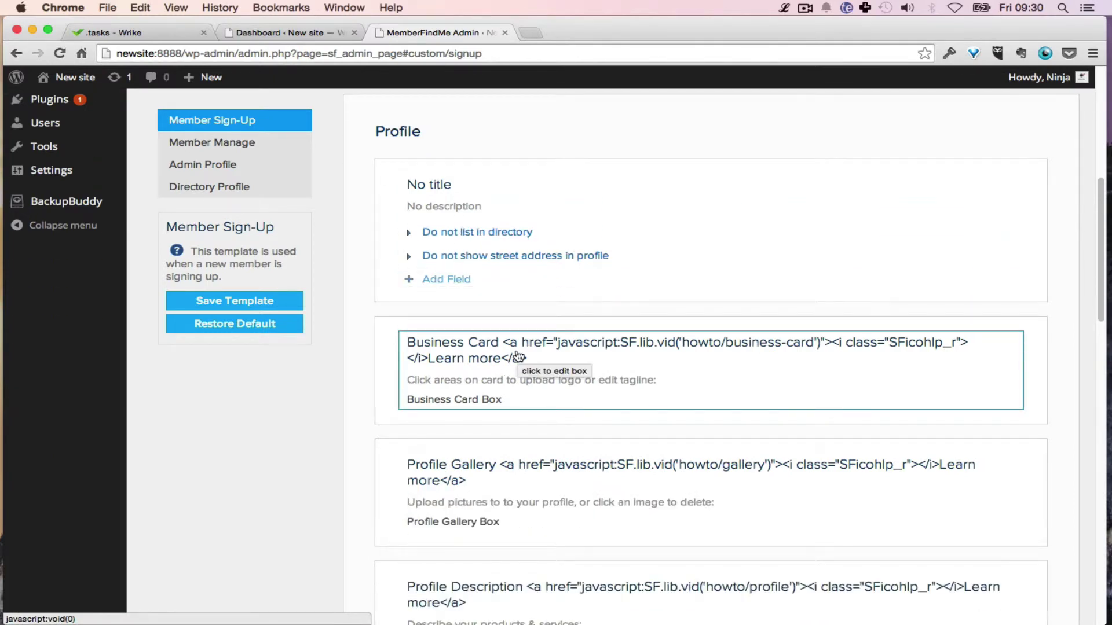
{"action": "scroll", "coordinate": [519, 356], "scroll_direction": "down", "scroll_amount": 10}
{"action": "scroll", "coordinate": [521, 349], "scroll_direction": "down", "scroll_amount": 7}
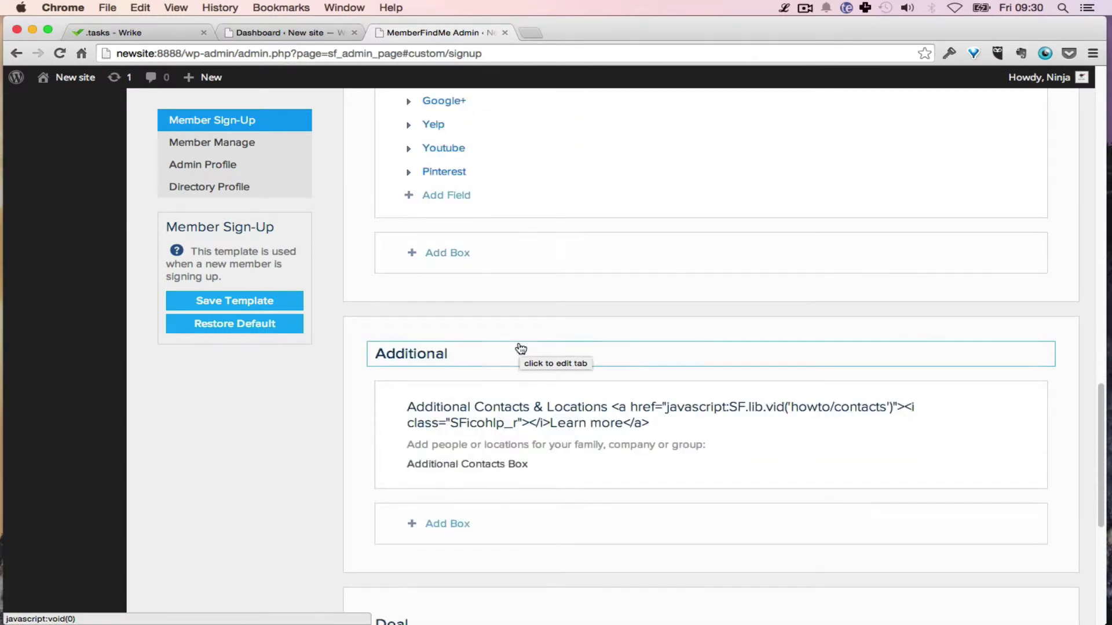
{"action": "scroll", "coordinate": [358, 329], "scroll_direction": "up", "scroll_amount": 2}
{"action": "scroll", "coordinate": [358, 329], "scroll_direction": "up", "scroll_amount": 10}
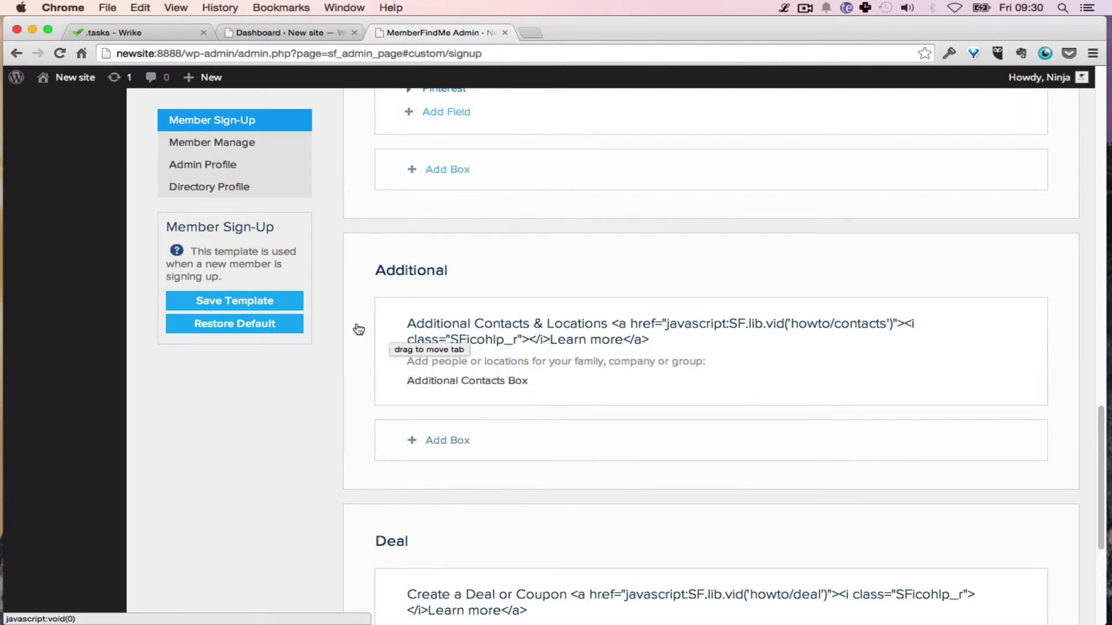
Step: Examine the Name field's settings in the sign-up template, and view the Member Manage, Admin Profile and Directory Profile templates
{"action": "scroll", "coordinate": [356, 291], "scroll_direction": "up", "scroll_amount": 10}
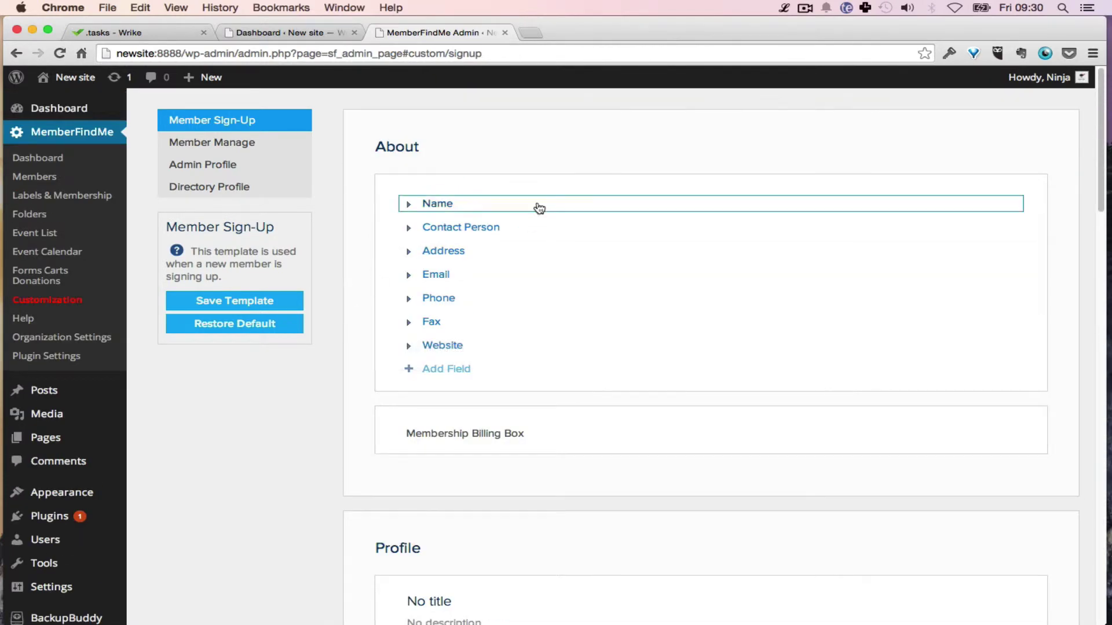
{"action": "left_click", "coordinate": [453, 205]}
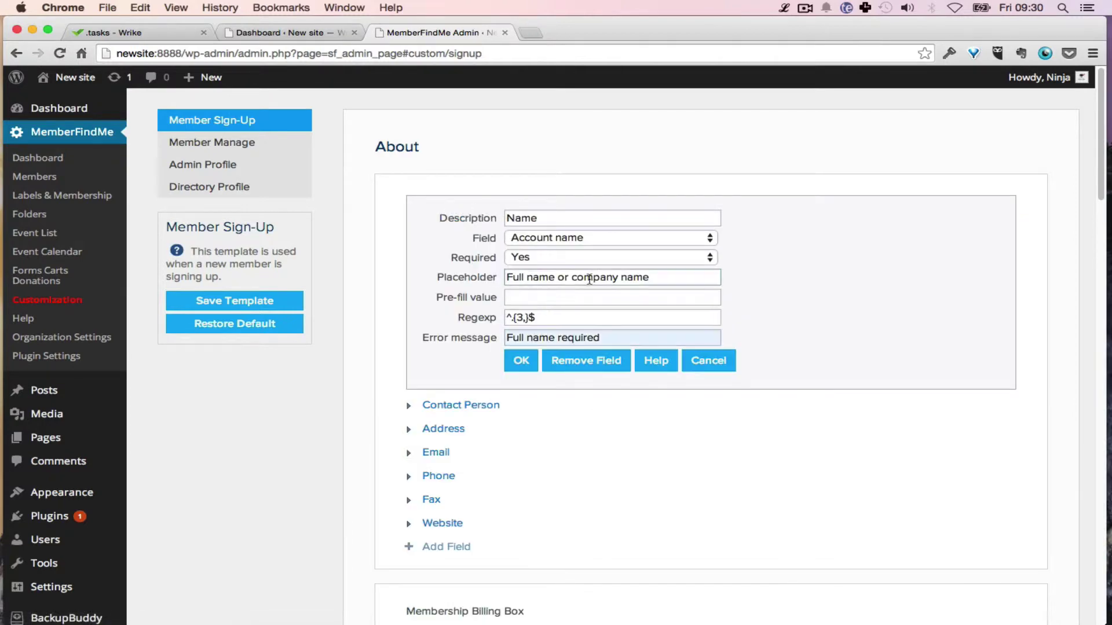
{"action": "left_click", "coordinate": [240, 145]}
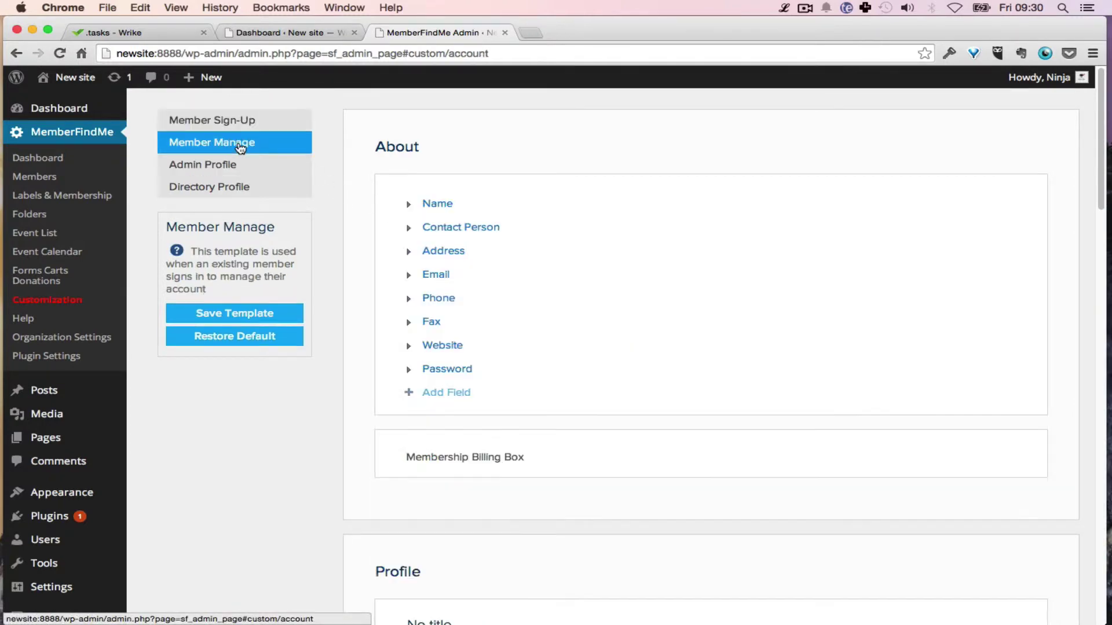
{"action": "left_click", "coordinate": [233, 170]}
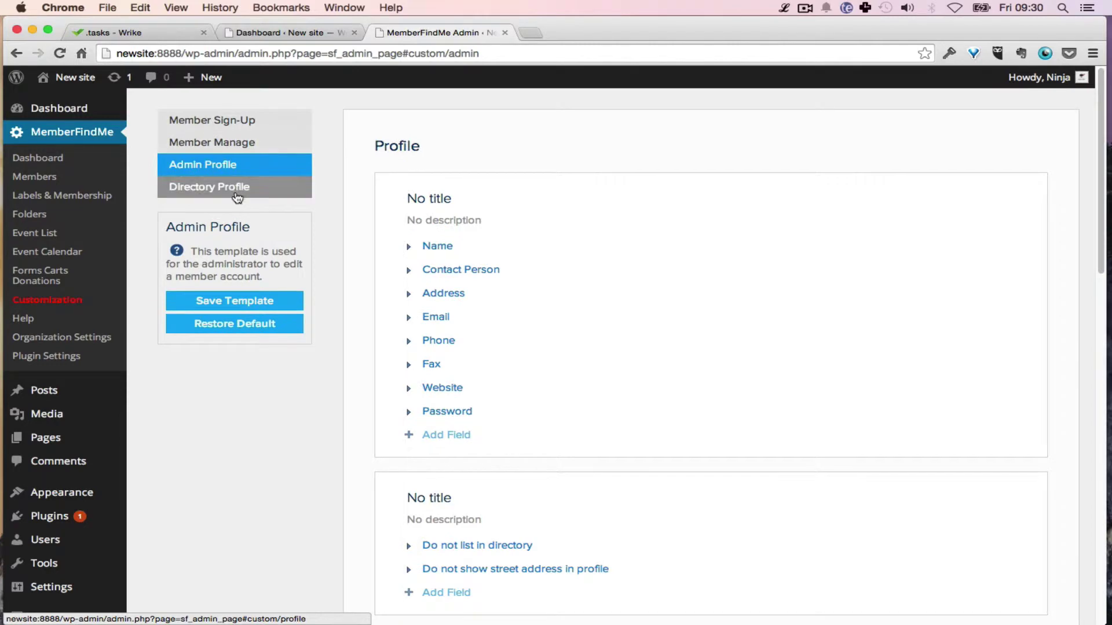
{"action": "left_click", "coordinate": [236, 192]}
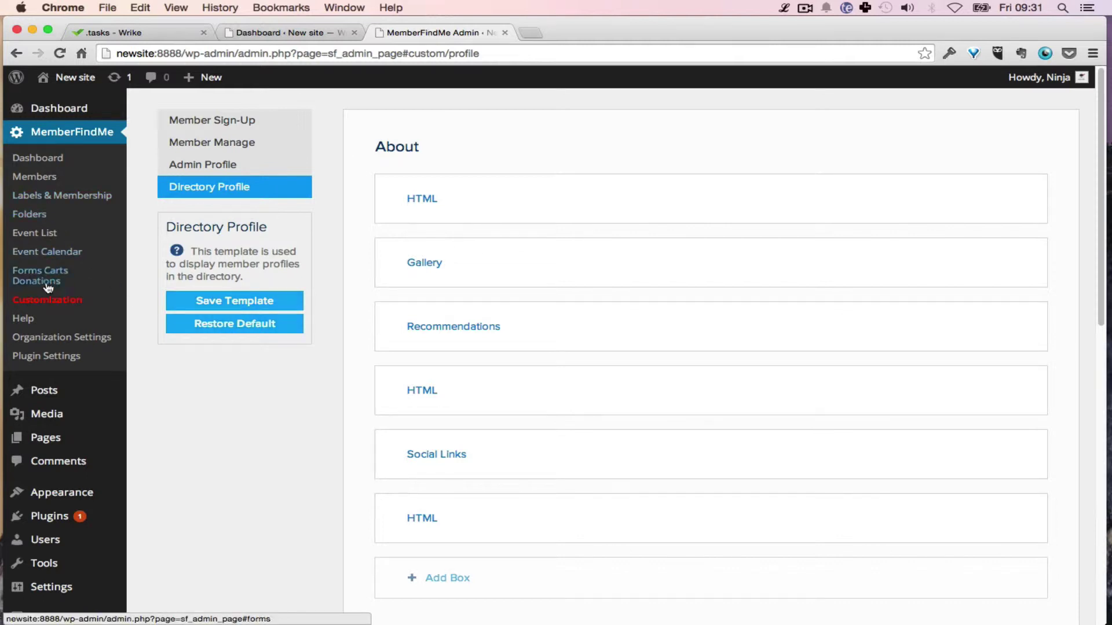
Step: Start a new page from the Pages list in a separate tab, and check its screen options and parent choices
{"action": "left_click", "coordinate": [47, 441], "text": "super"}
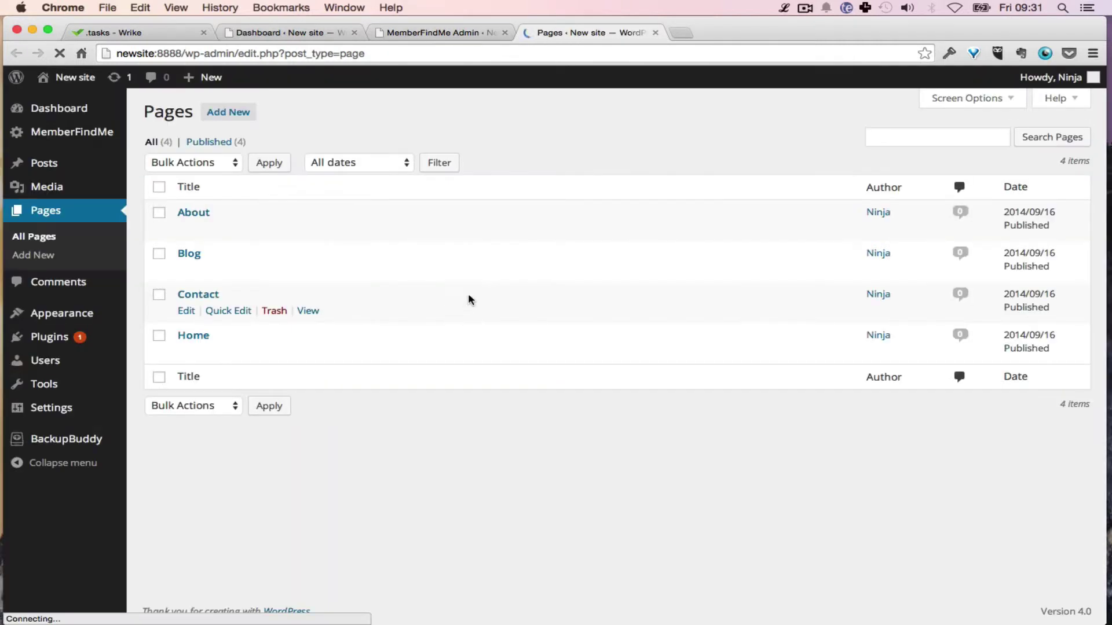
{"action": "left_click", "coordinate": [229, 112]}
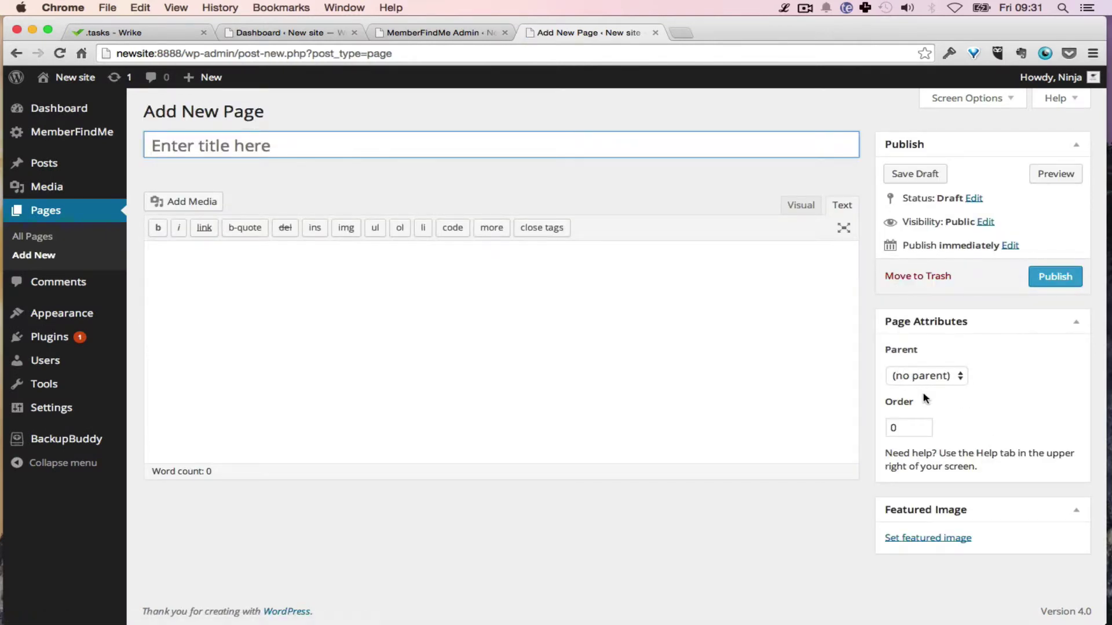
{"action": "left_click", "coordinate": [988, 97]}
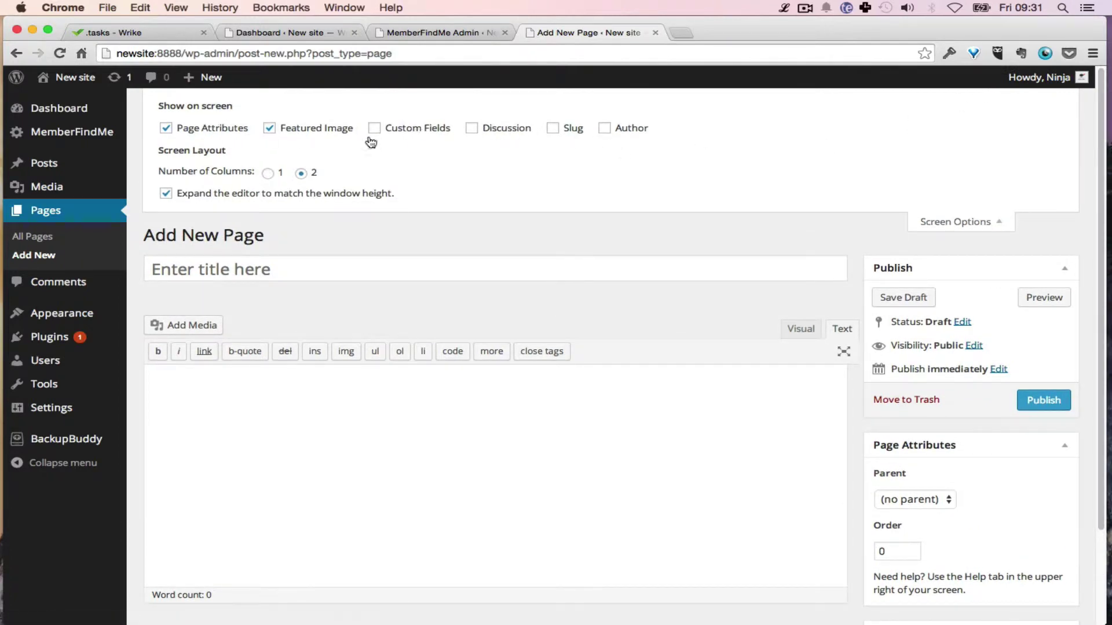
{"action": "left_click", "coordinate": [970, 222]}
{"action": "left_click", "coordinate": [931, 374]}
{"action": "left_click", "coordinate": [1005, 377]}
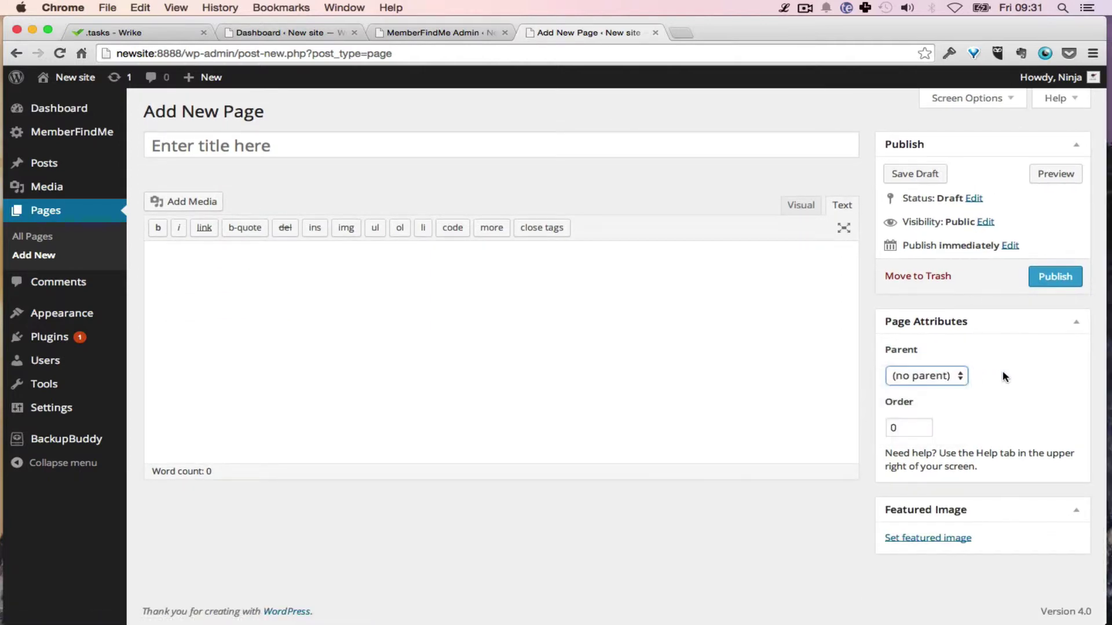
Step: Activate the Twenty Twelve theme for the site
{"action": "left_click", "coordinate": [84, 316]}
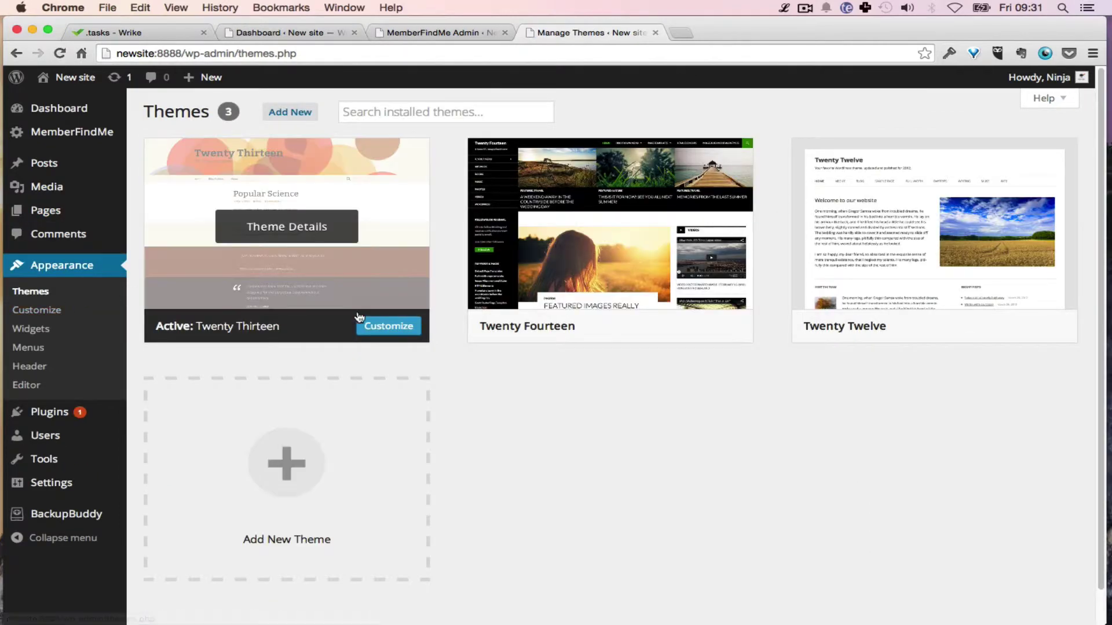
{"action": "mouse_move", "coordinate": [699, 325]}
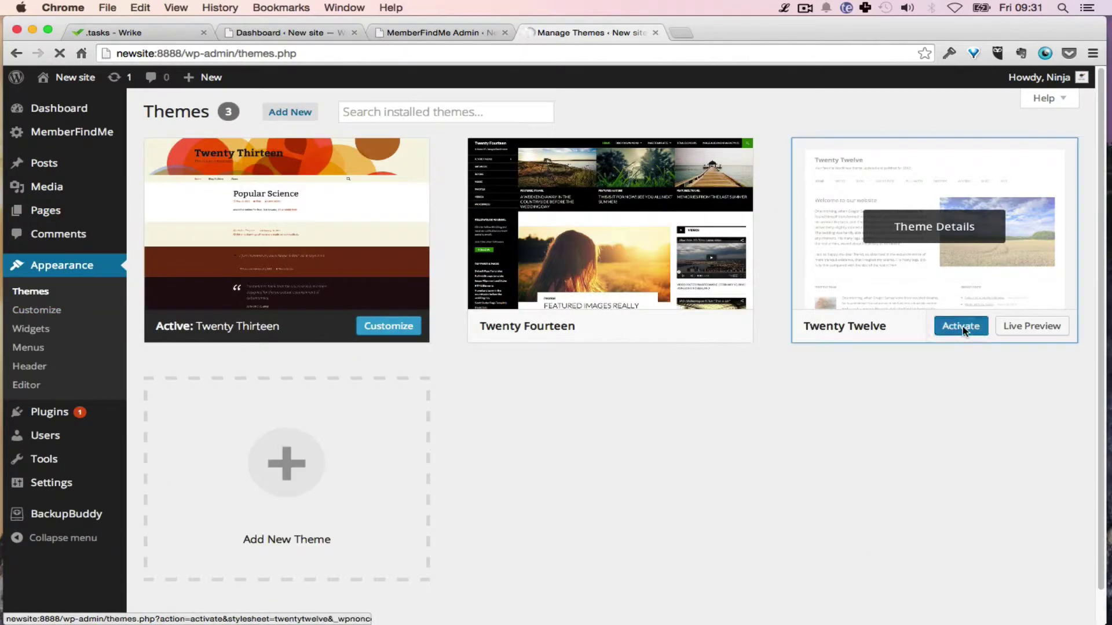
{"action": "left_click", "coordinate": [961, 328]}
{"action": "left_click", "coordinate": [673, 227]}
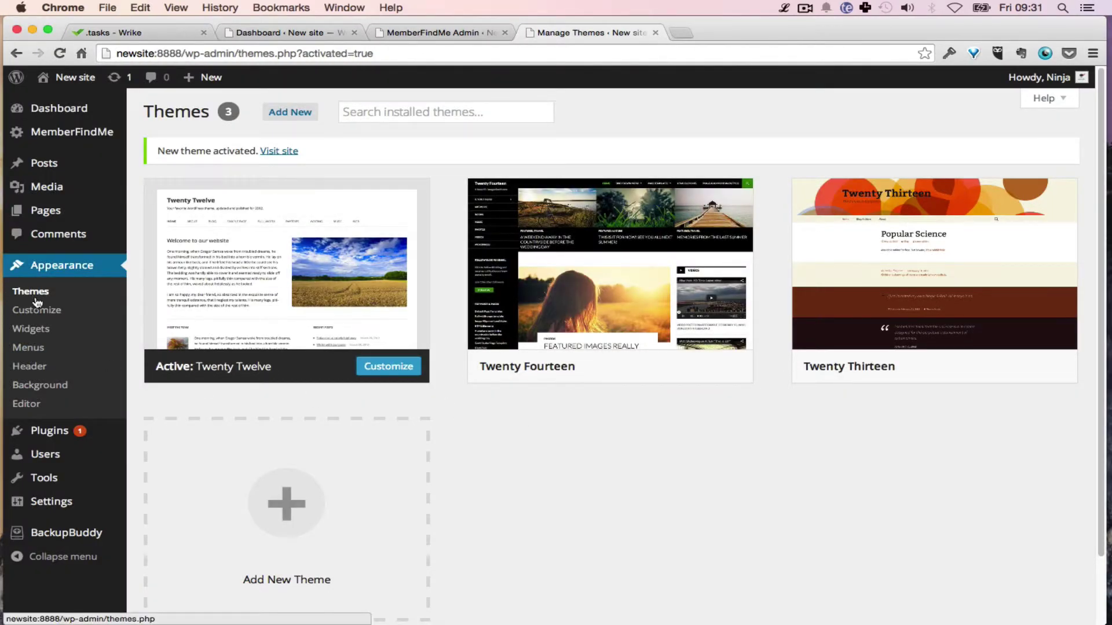
Step: Open the Home page for editing and examine its available page templates, keeping Default Template
{"action": "left_click", "coordinate": [45, 210]}
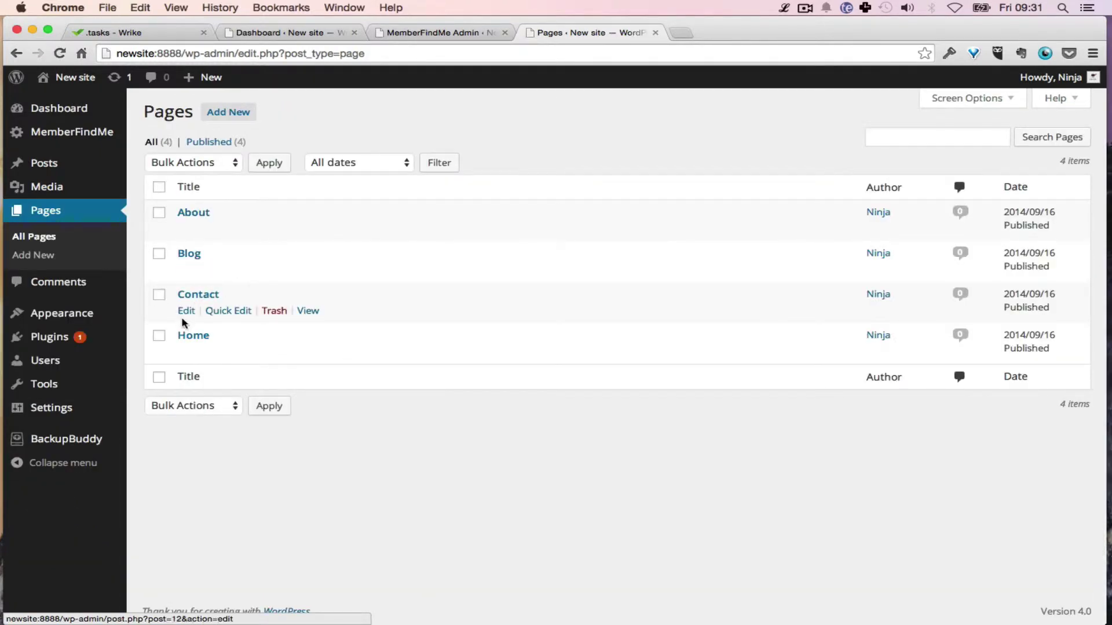
{"action": "left_click", "coordinate": [186, 351]}
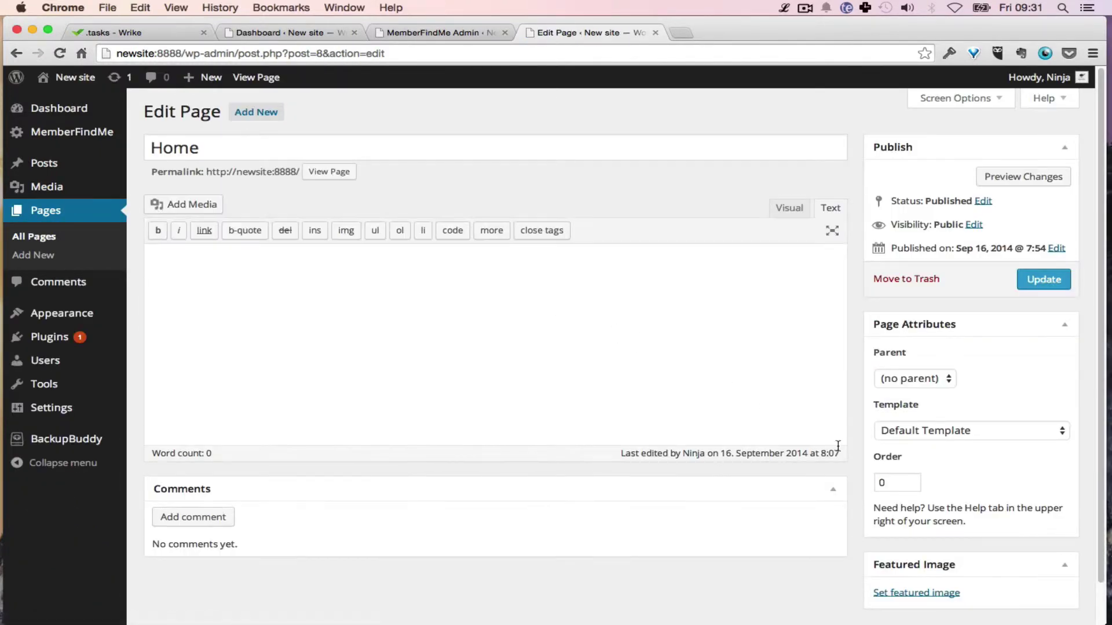
{"action": "left_click", "coordinate": [956, 429]}
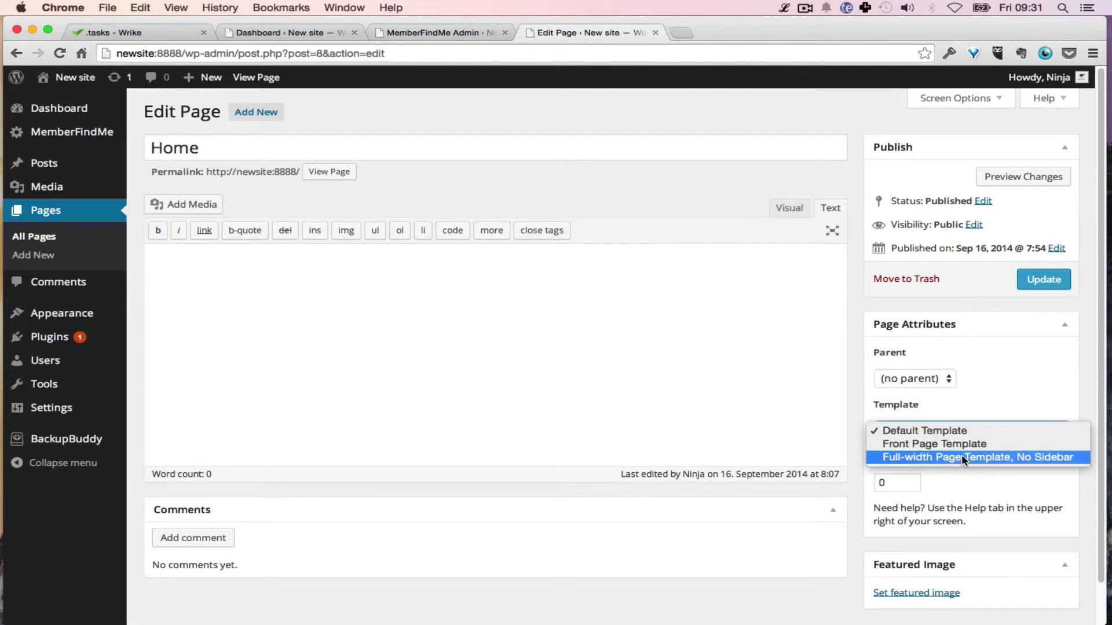
{"action": "left_click", "coordinate": [994, 387]}
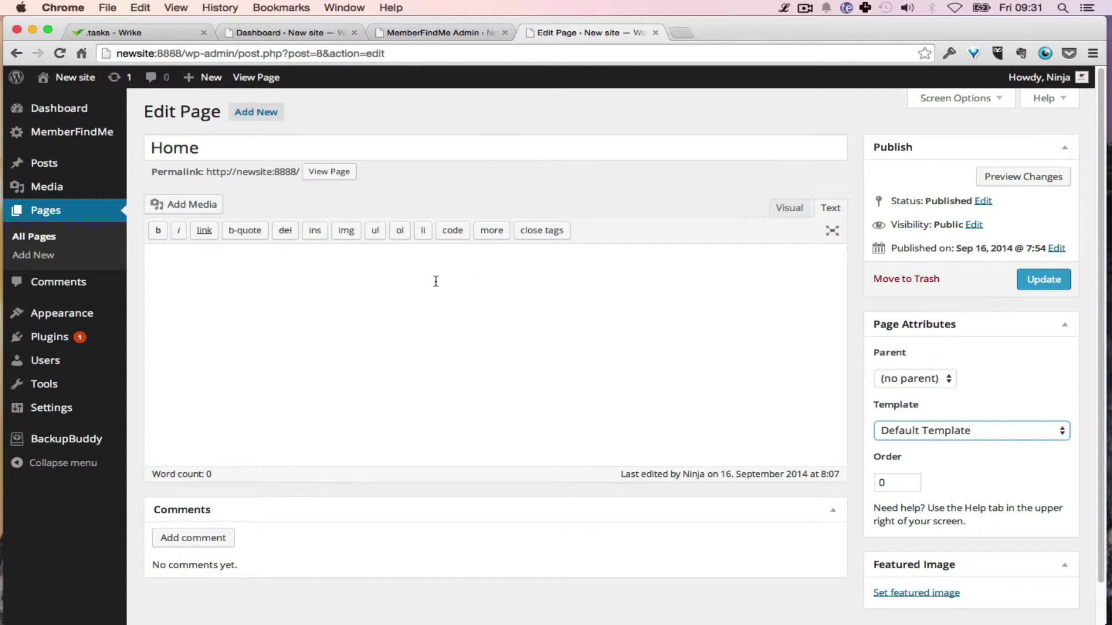
Step: From the MemberFindMe dashboard, open the Help, Organization Settings and Plugin Settings pages in separate tabs
{"action": "left_click", "coordinate": [81, 111]}
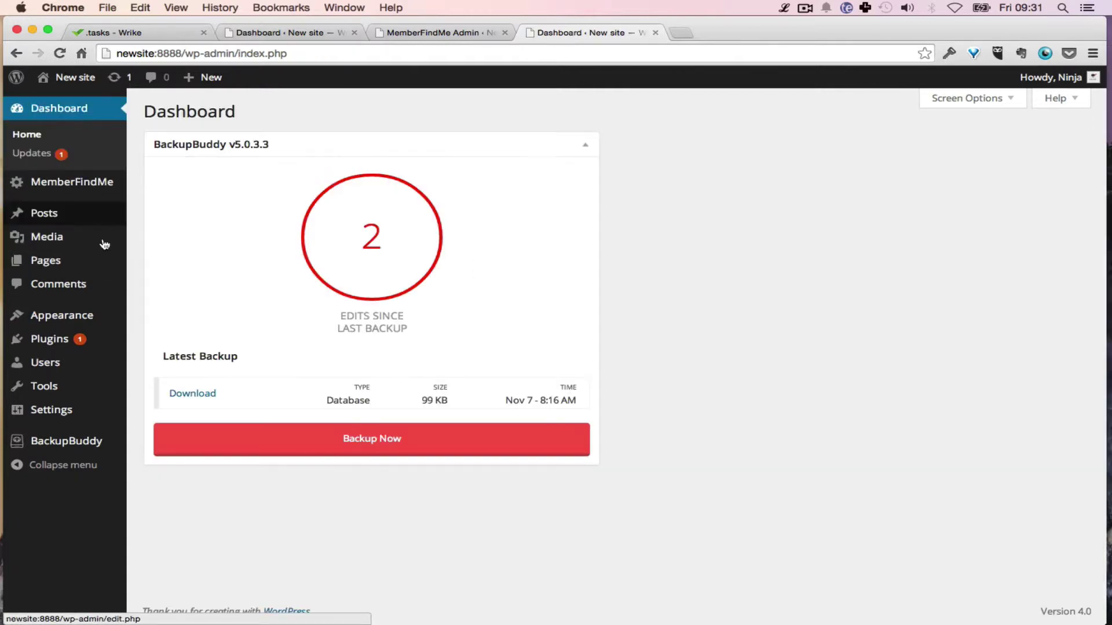
{"action": "left_click", "coordinate": [72, 189]}
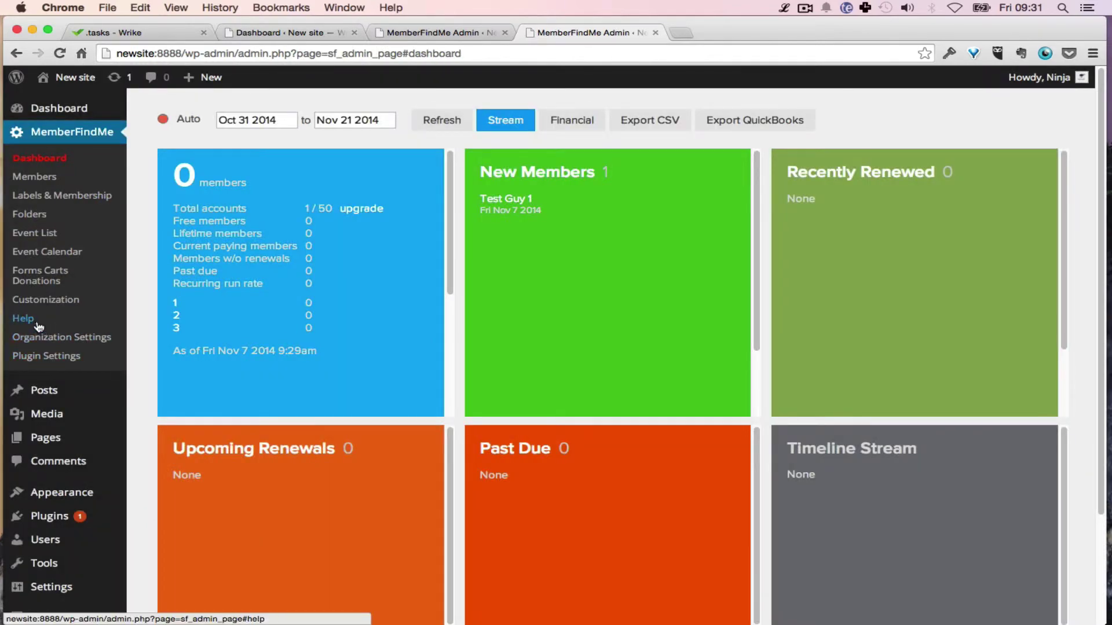
{"action": "left_click", "coordinate": [39, 326], "text": "super"}
{"action": "left_click", "coordinate": [53, 358], "text": "super"}
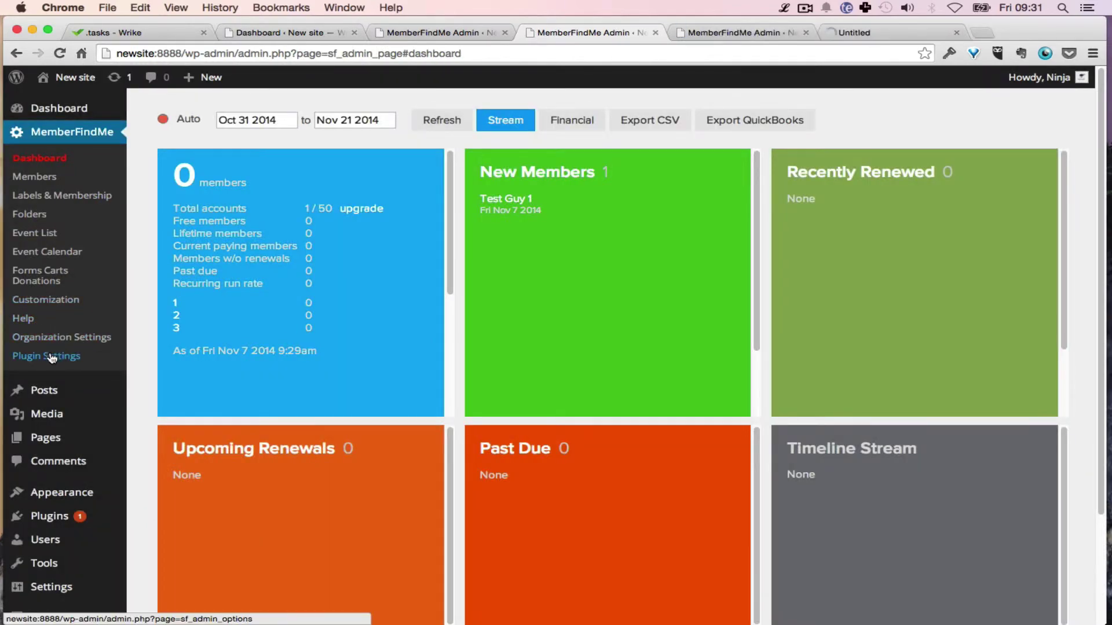
{"action": "left_click", "coordinate": [52, 358], "text": "super"}
Step: Read through the Getting started guidance on the MemberFindMe Help page
{"action": "key", "text": "ctrl+Tab"}
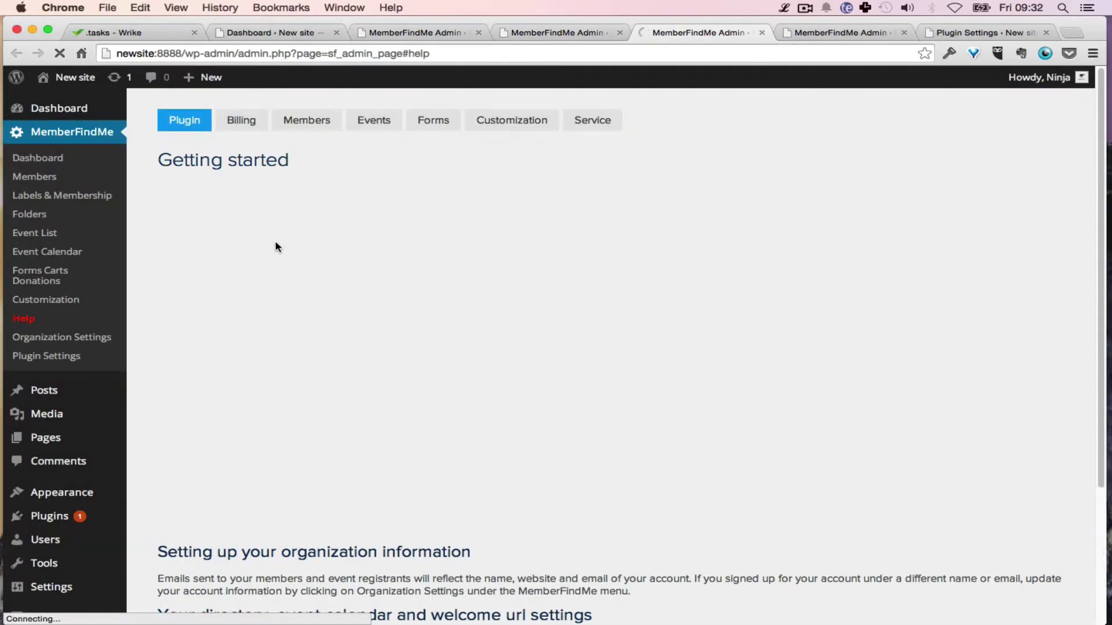
{"action": "scroll", "coordinate": [276, 244], "scroll_direction": "down", "scroll_amount": 3}
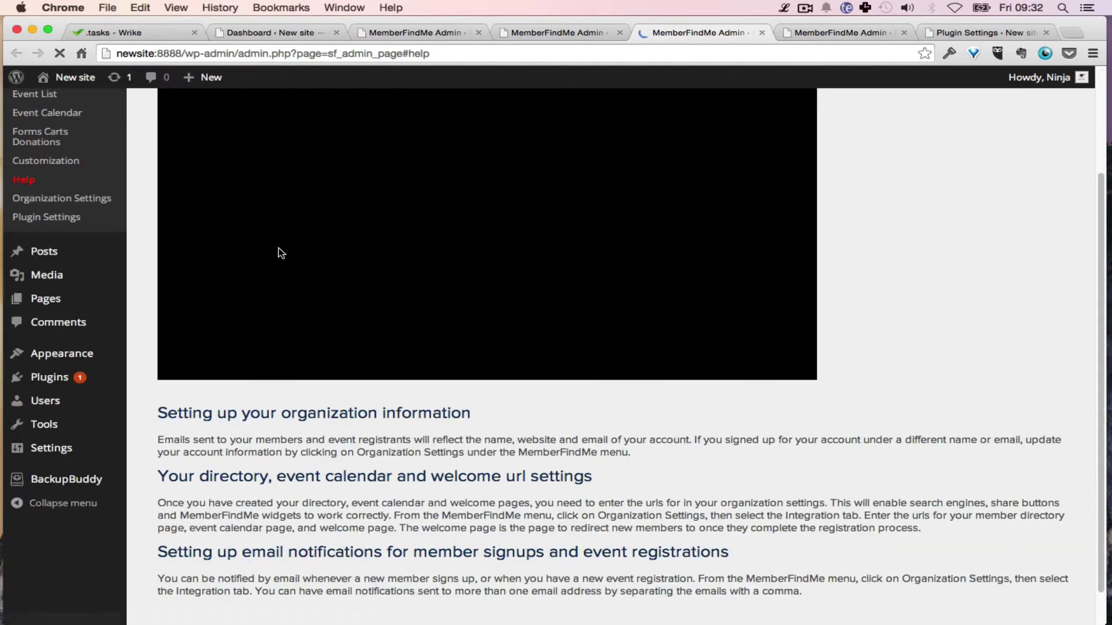
{"action": "scroll", "coordinate": [782, 356], "scroll_direction": "down", "scroll_amount": 5}
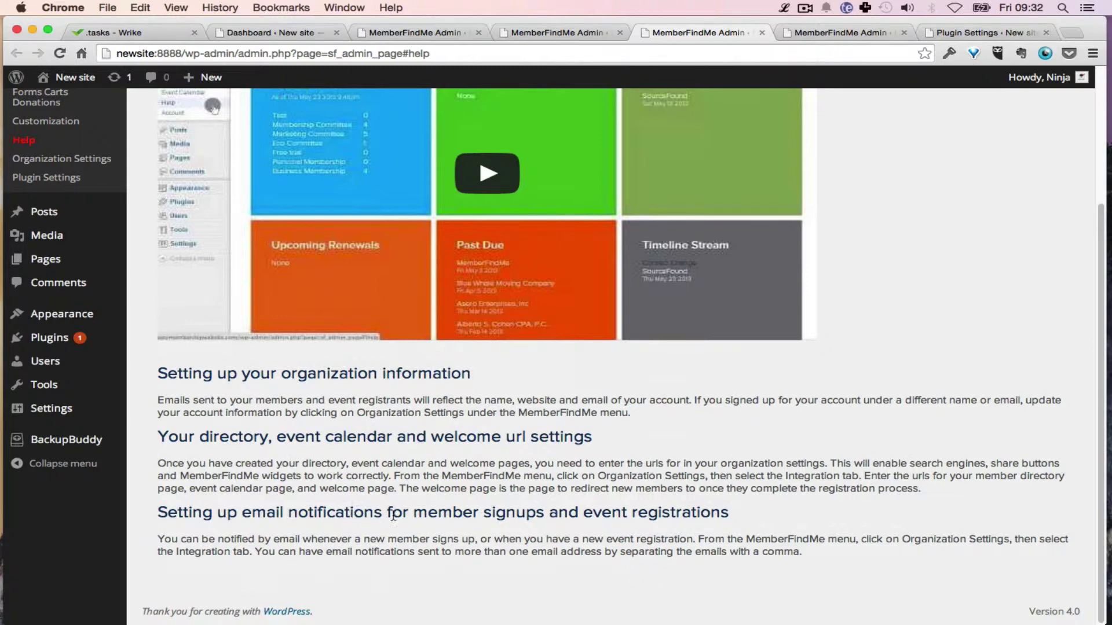
Step: Review the organization details and the Integration settings, including the currency and payment gateway choices and the tax rules
{"action": "key", "text": "ctrl+Tab"}
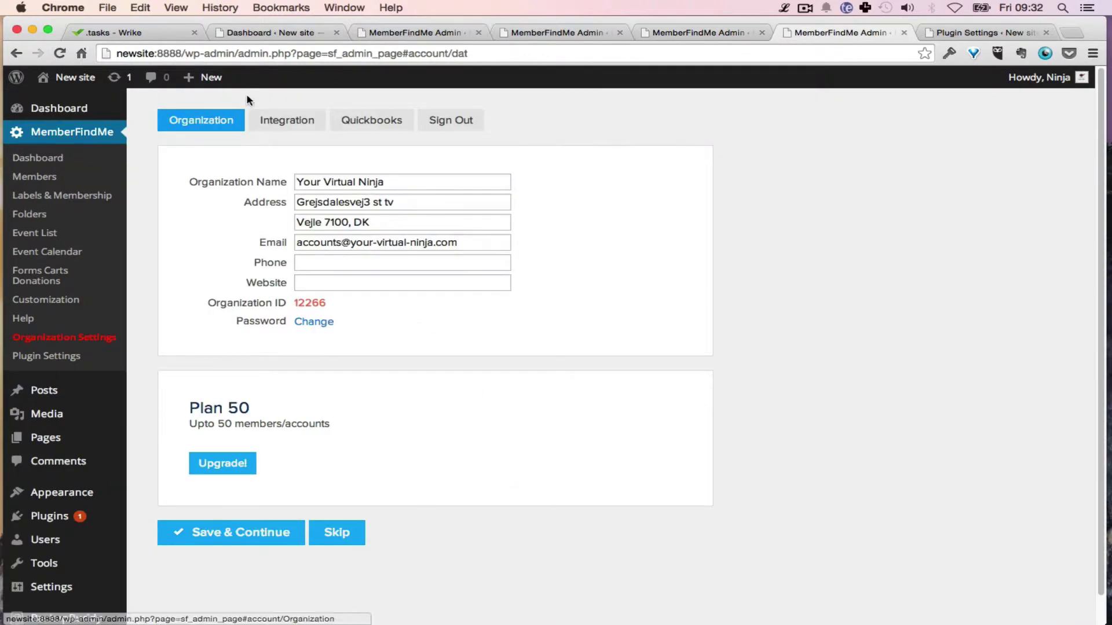
{"action": "left_click", "coordinate": [286, 127]}
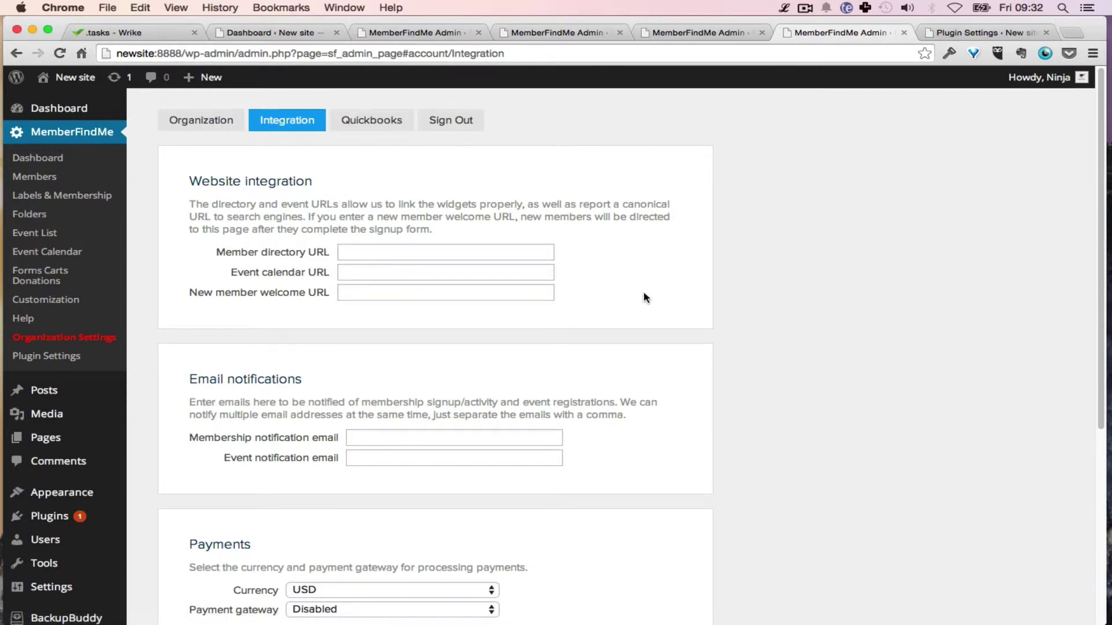
{"action": "scroll", "coordinate": [644, 291], "scroll_direction": "down", "scroll_amount": 5}
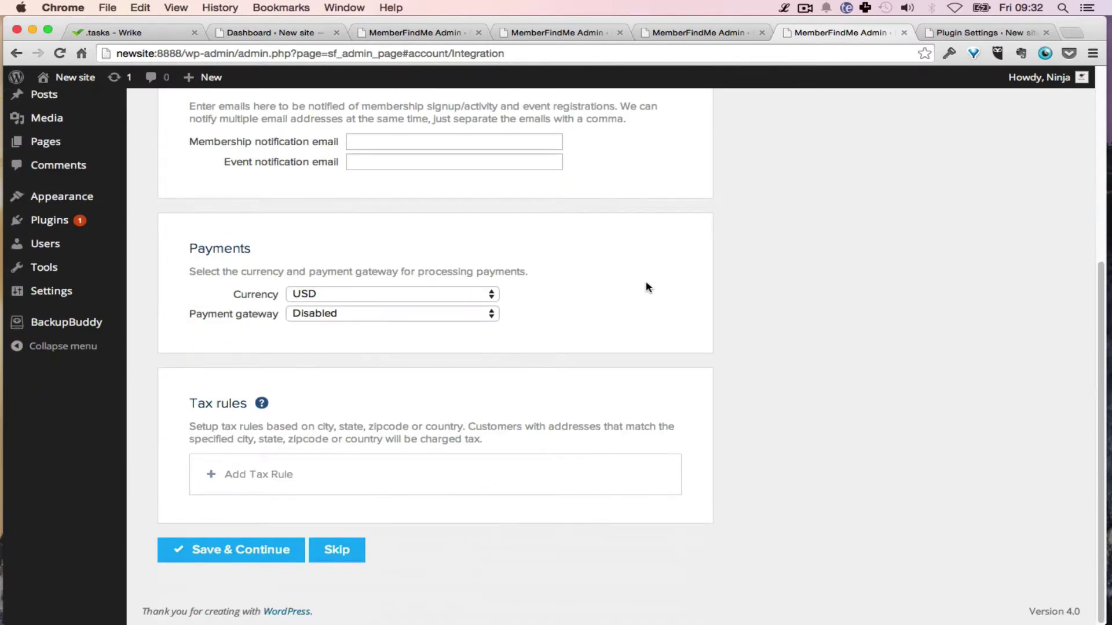
{"action": "left_click", "coordinate": [347, 296]}
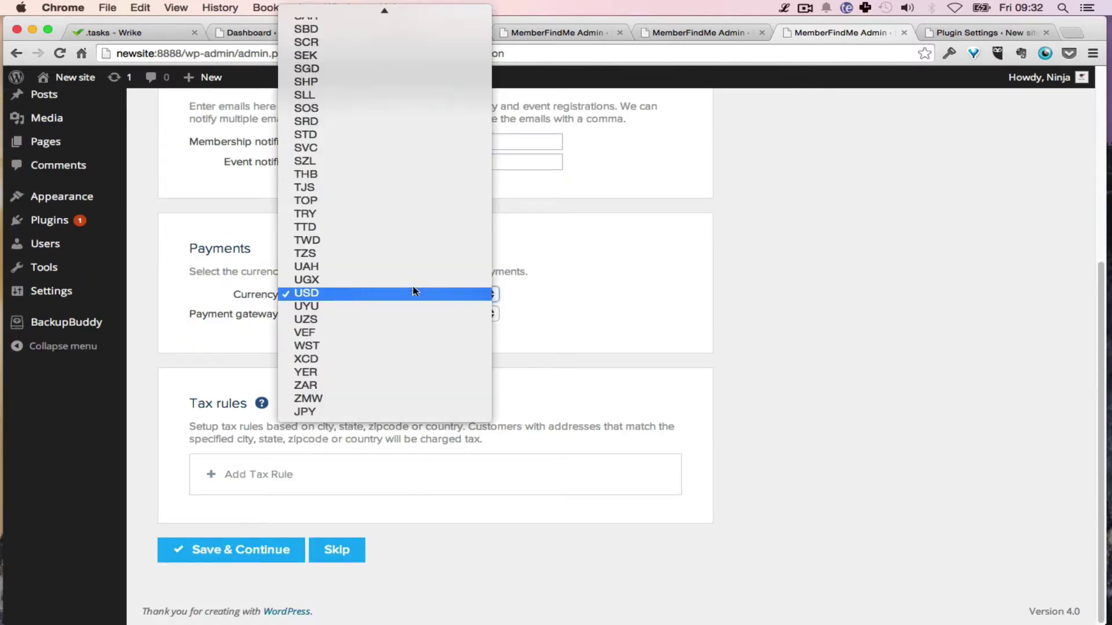
{"action": "left_click", "coordinate": [639, 268]}
{"action": "left_click", "coordinate": [411, 315]}
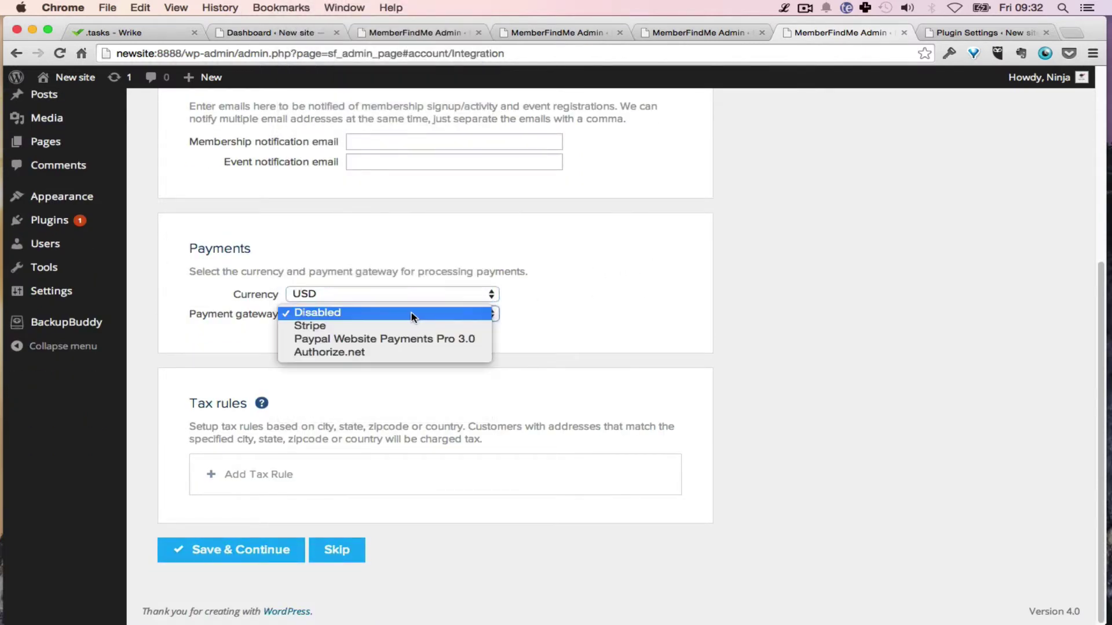
{"action": "left_click", "coordinate": [674, 297]}
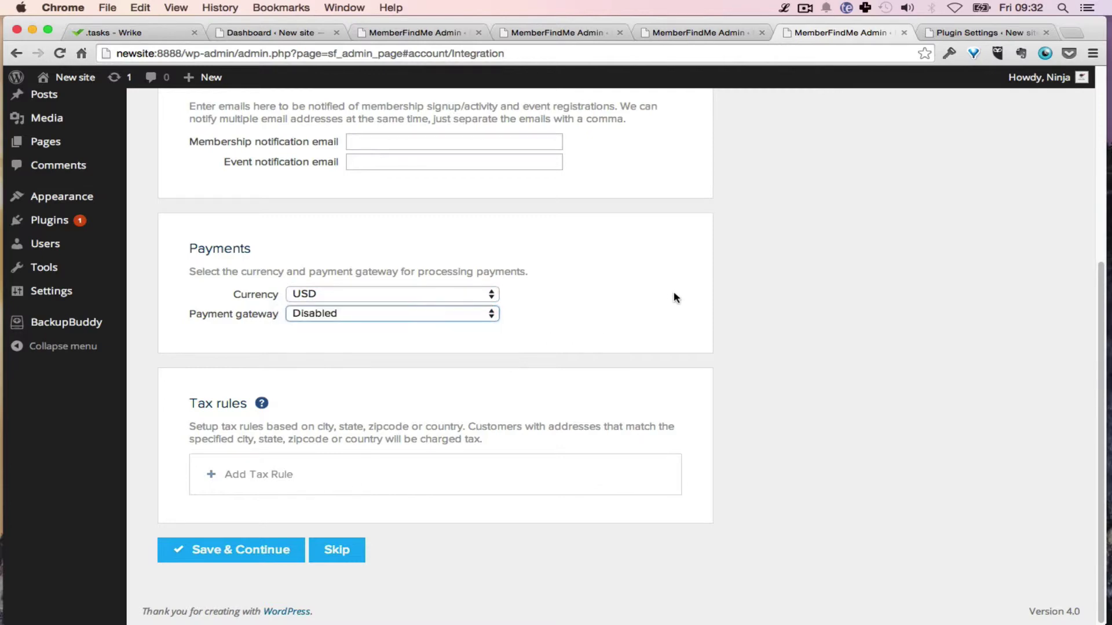
{"action": "scroll", "coordinate": [674, 297], "scroll_direction": "up", "scroll_amount": 5}
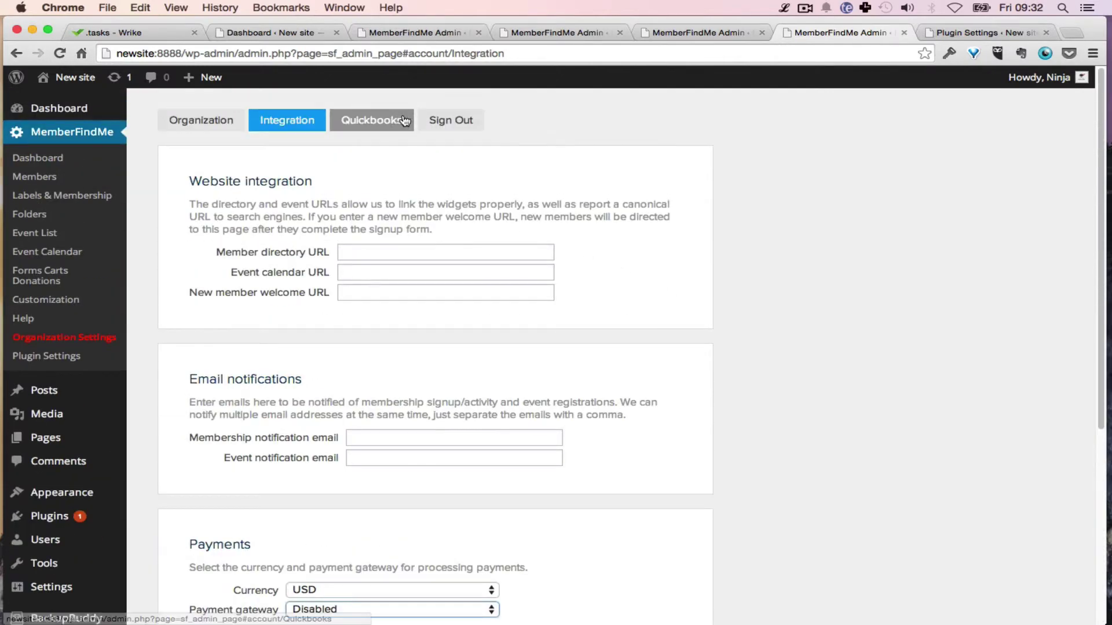
Step: Close the organization settings tab and review all MemberFindMe Plugin Settings, from the organization ID to the page top offset
{"action": "key", "text": "super+w"}
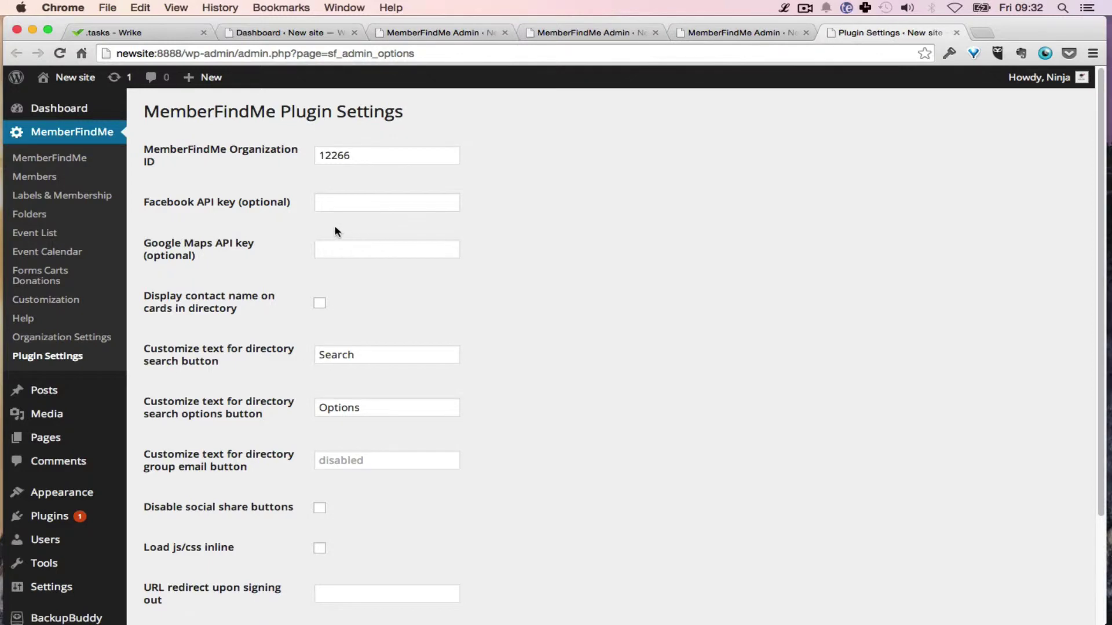
{"action": "scroll", "coordinate": [336, 232], "scroll_direction": "down", "scroll_amount": 3}
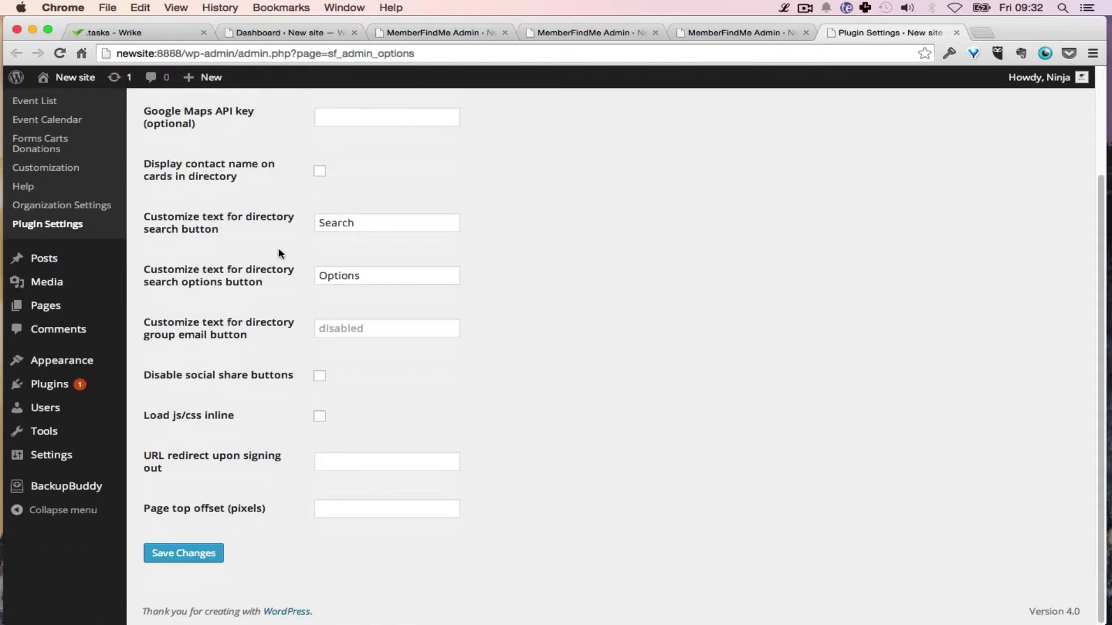
{"action": "scroll", "coordinate": [278, 254], "scroll_direction": "up", "scroll_amount": 3}
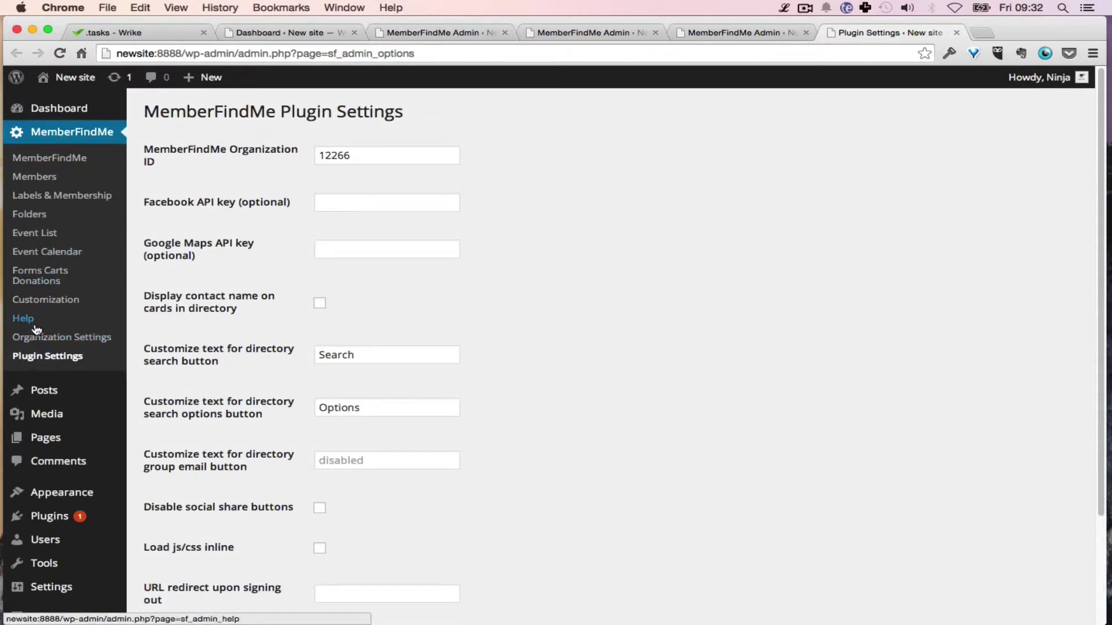
Step: Close the plugin settings tab and play the Getting started video on the Help page
{"action": "key", "text": "super+w"}
{"action": "left_click", "coordinate": [517, 198]}
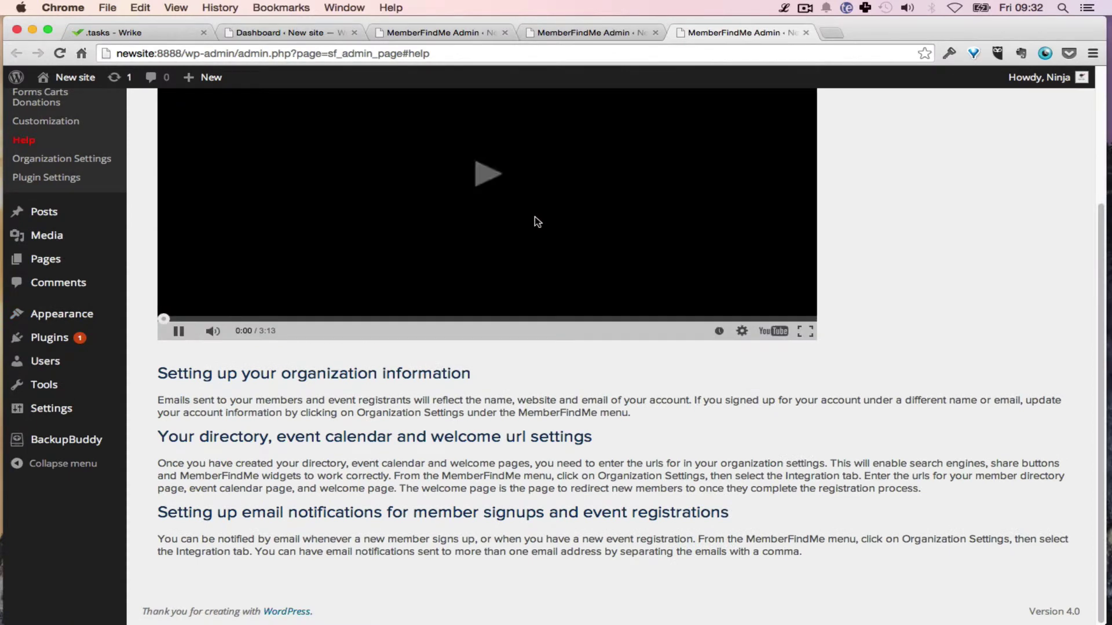
{"action": "scroll", "coordinate": [426, 325], "scroll_direction": "up", "scroll_amount": 2}
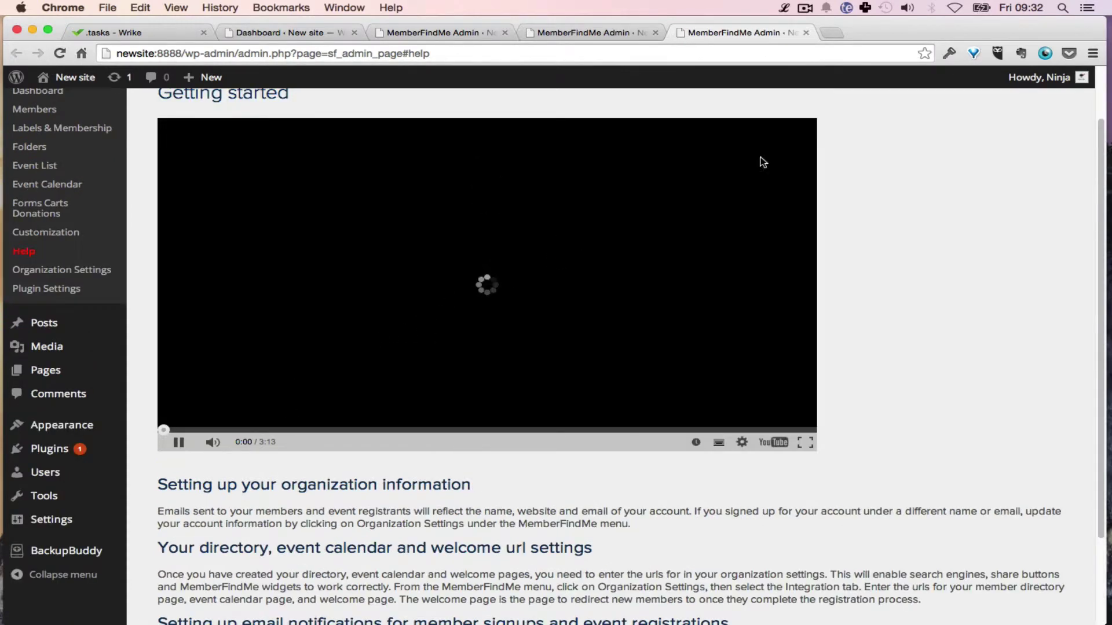
{"action": "left_click", "coordinate": [793, 7]}
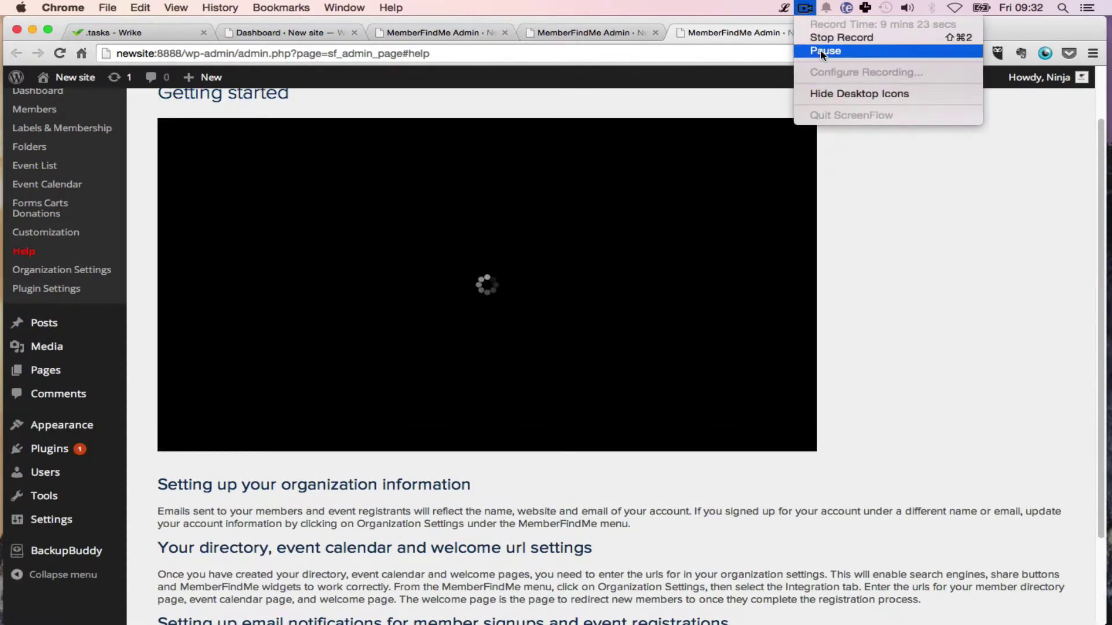
{"action": "left_click", "coordinate": [811, 51]}
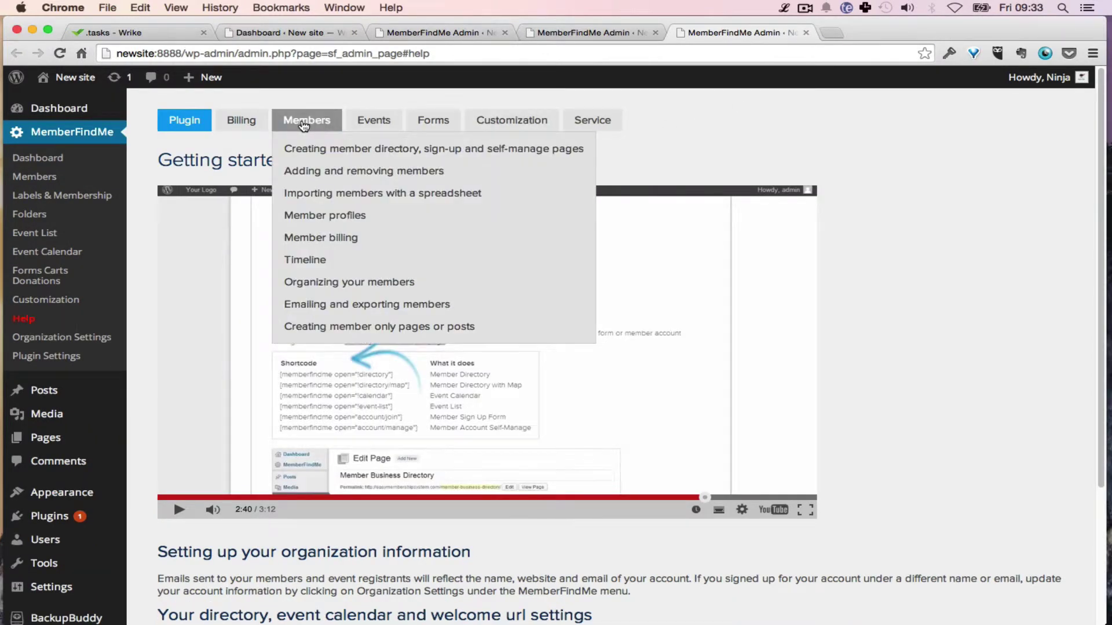
Step: Browse the help categories and read the MemberFindMe WordPress widgets & shortcodes article, from the Folder Widget through the shortcode tables
{"action": "mouse_move", "coordinate": [518, 126]}
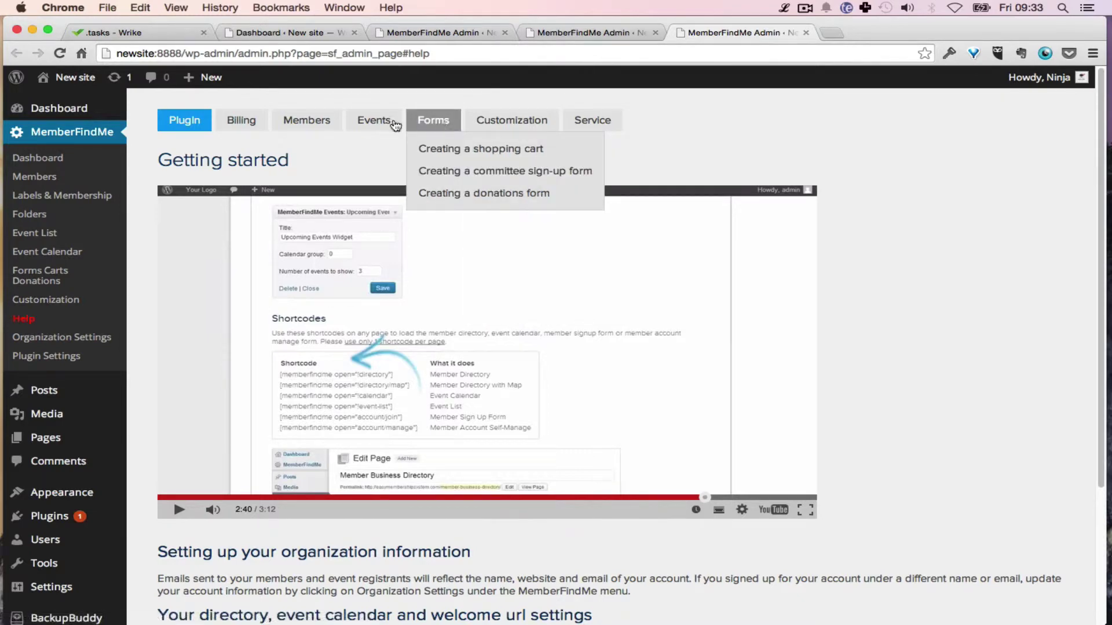
{"action": "mouse_move", "coordinate": [274, 123]}
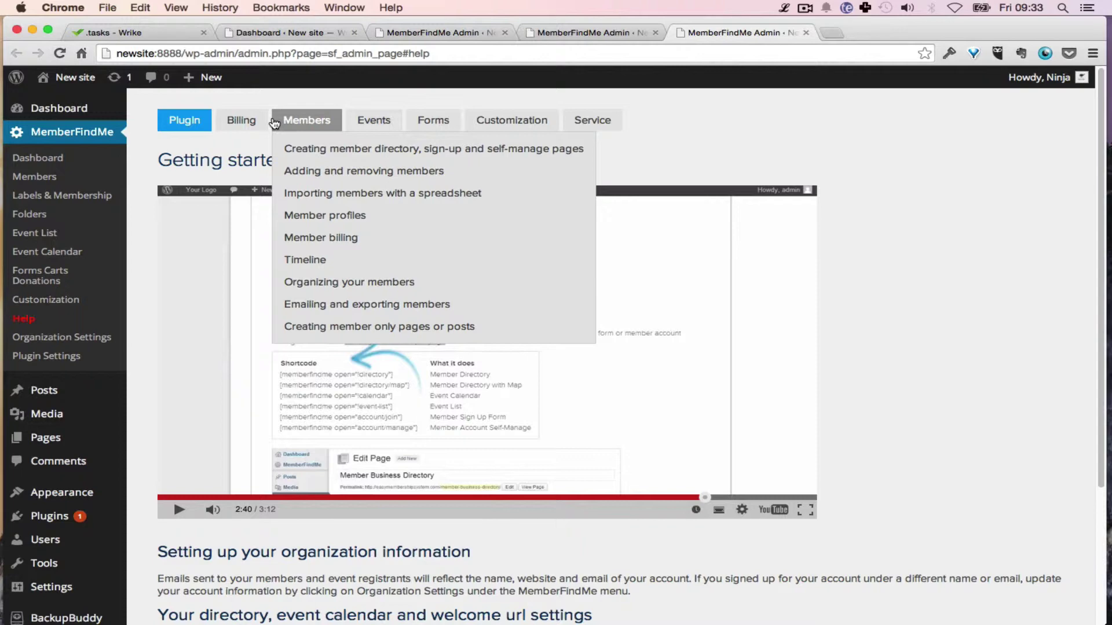
{"action": "mouse_move", "coordinate": [184, 123]}
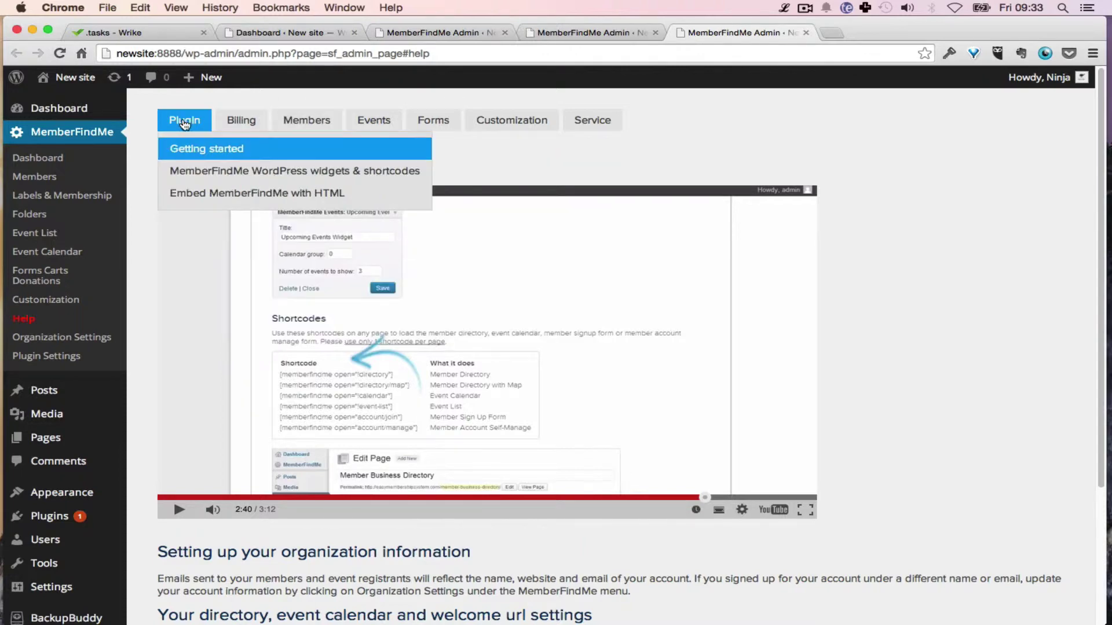
{"action": "left_click", "coordinate": [260, 171]}
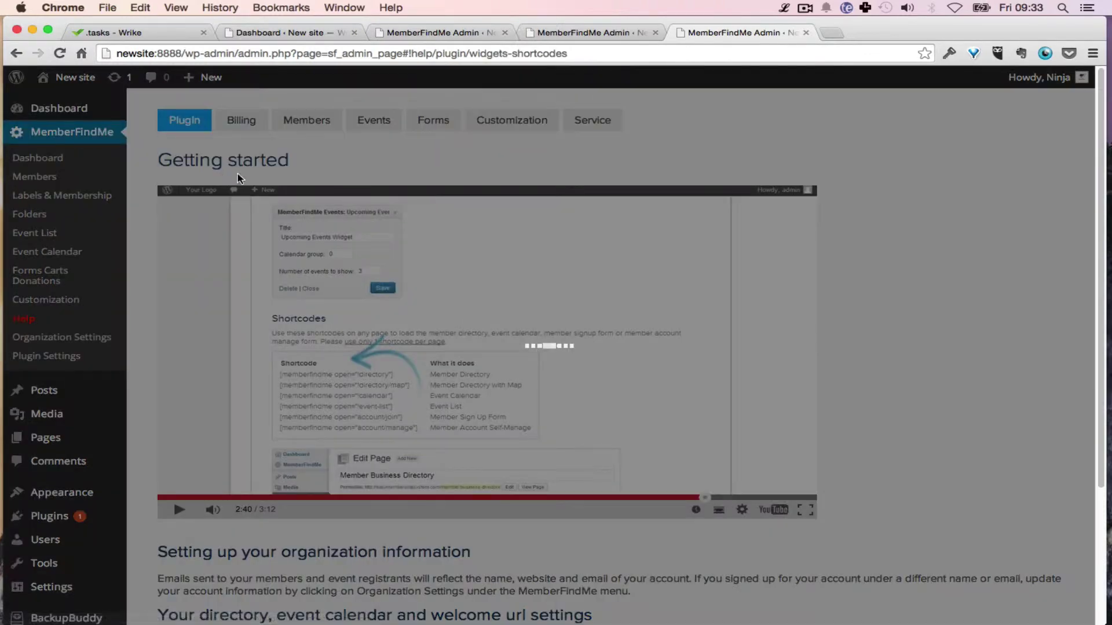
{"action": "scroll", "coordinate": [399, 324], "scroll_direction": "down", "scroll_amount": 3}
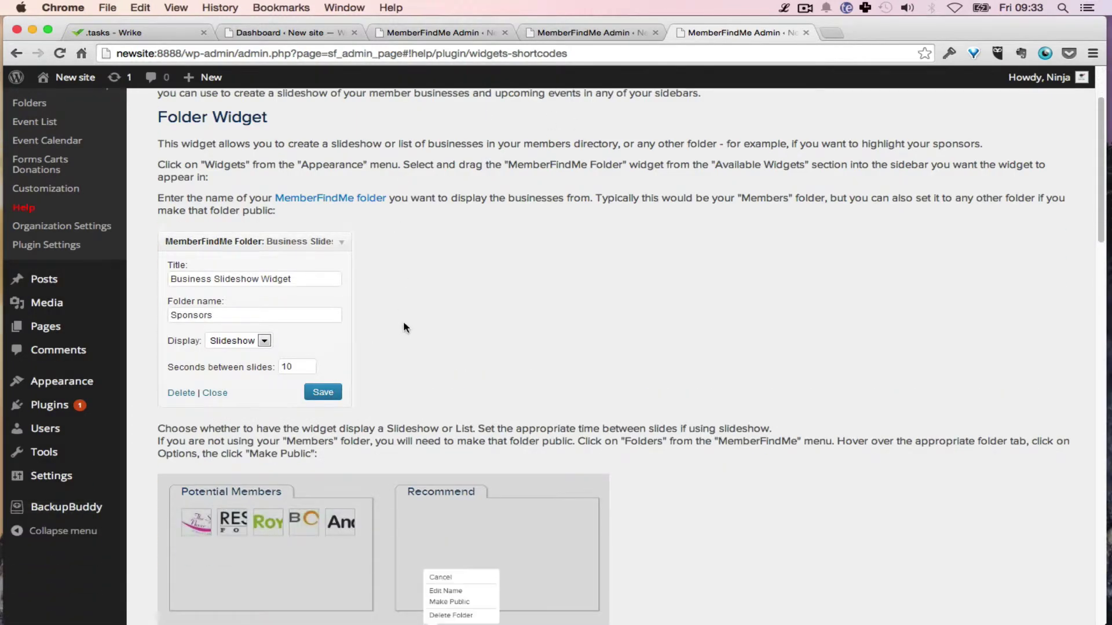
{"action": "scroll", "coordinate": [264, 296], "scroll_direction": "down", "scroll_amount": 2}
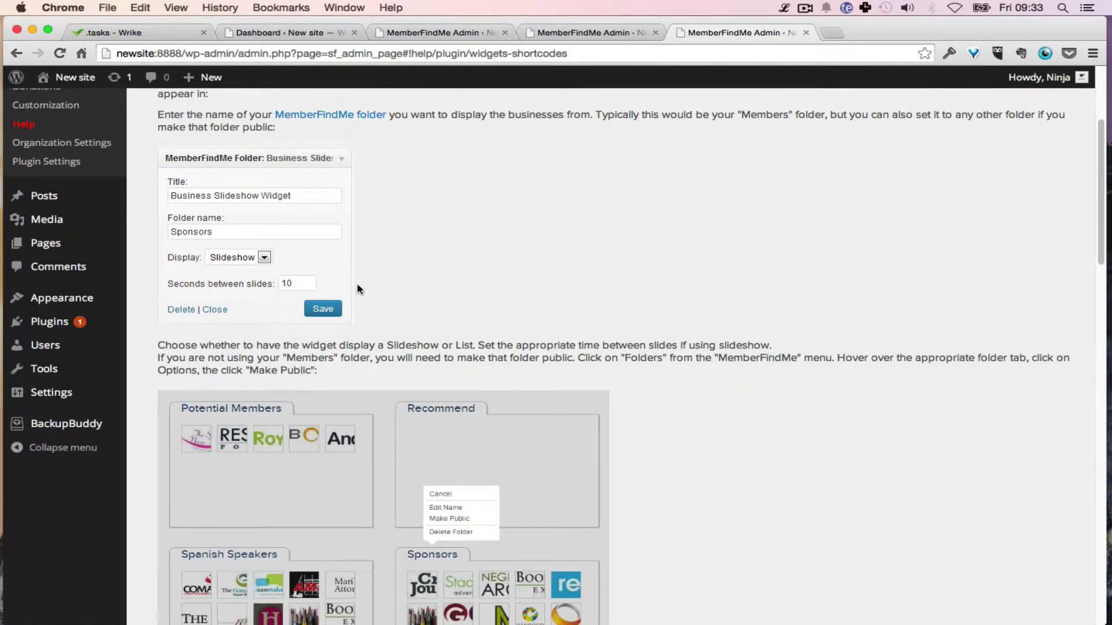
{"action": "scroll", "coordinate": [517, 283], "scroll_direction": "down", "scroll_amount": 4}
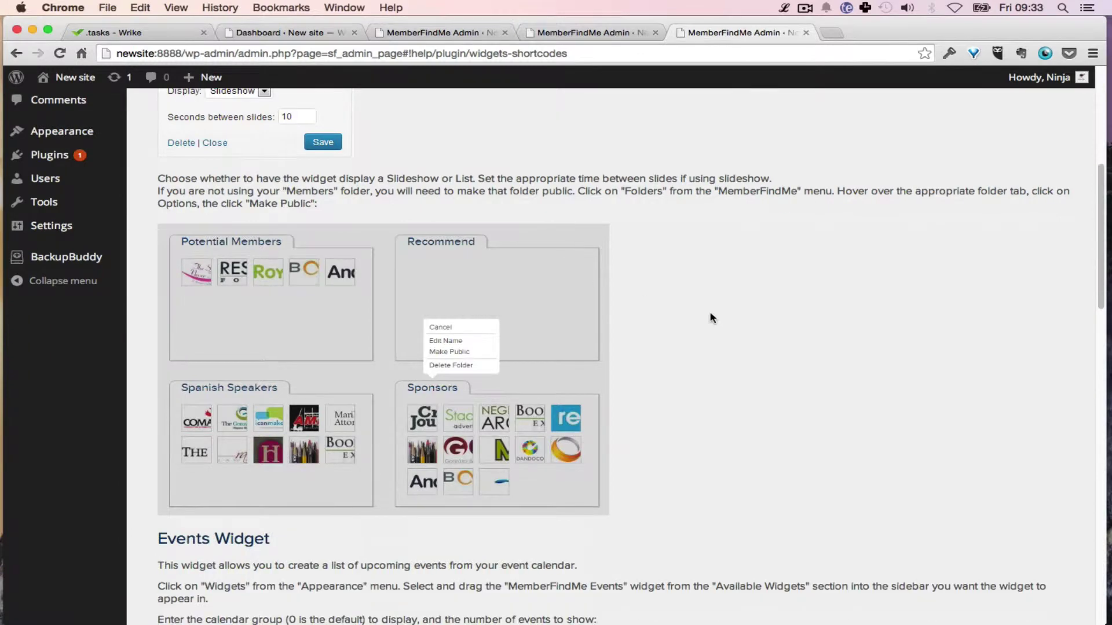
{"action": "scroll", "coordinate": [510, 345], "scroll_direction": "down", "scroll_amount": 9}
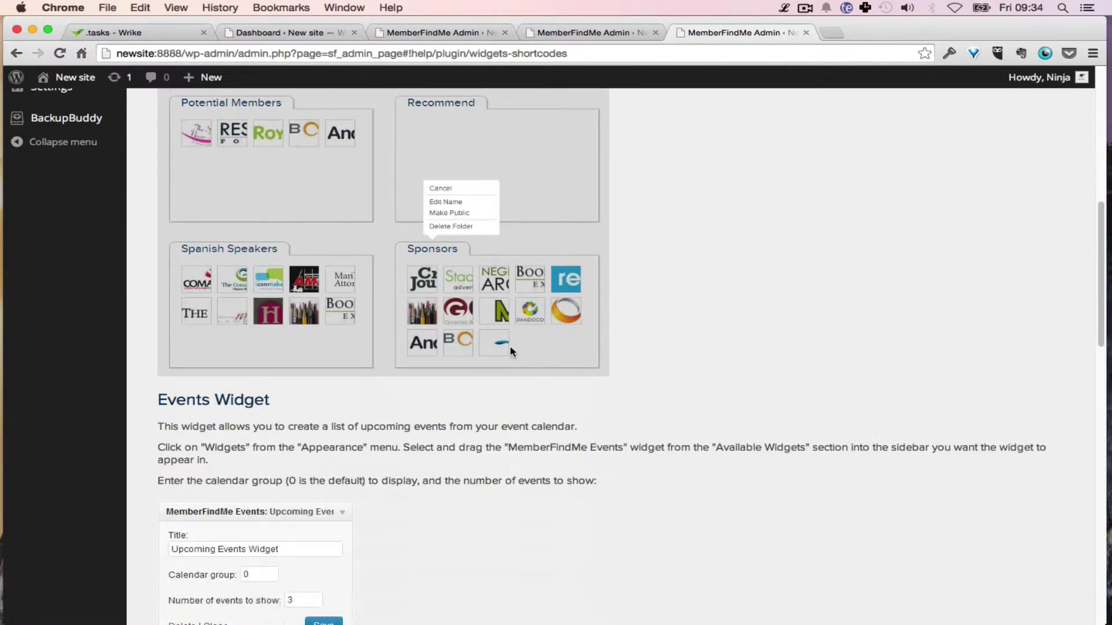
{"action": "scroll", "coordinate": [348, 336], "scroll_direction": "down", "scroll_amount": 2}
{"action": "scroll", "coordinate": [383, 319], "scroll_direction": "up", "scroll_amount": 3}
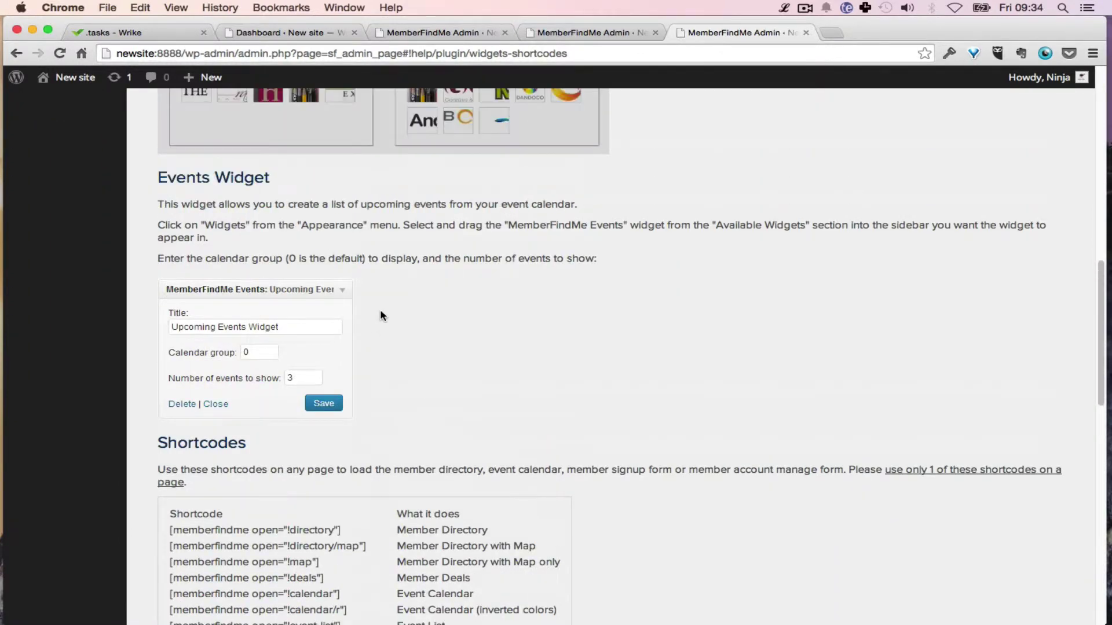
{"action": "scroll", "coordinate": [291, 352], "scroll_direction": "down", "scroll_amount": 4}
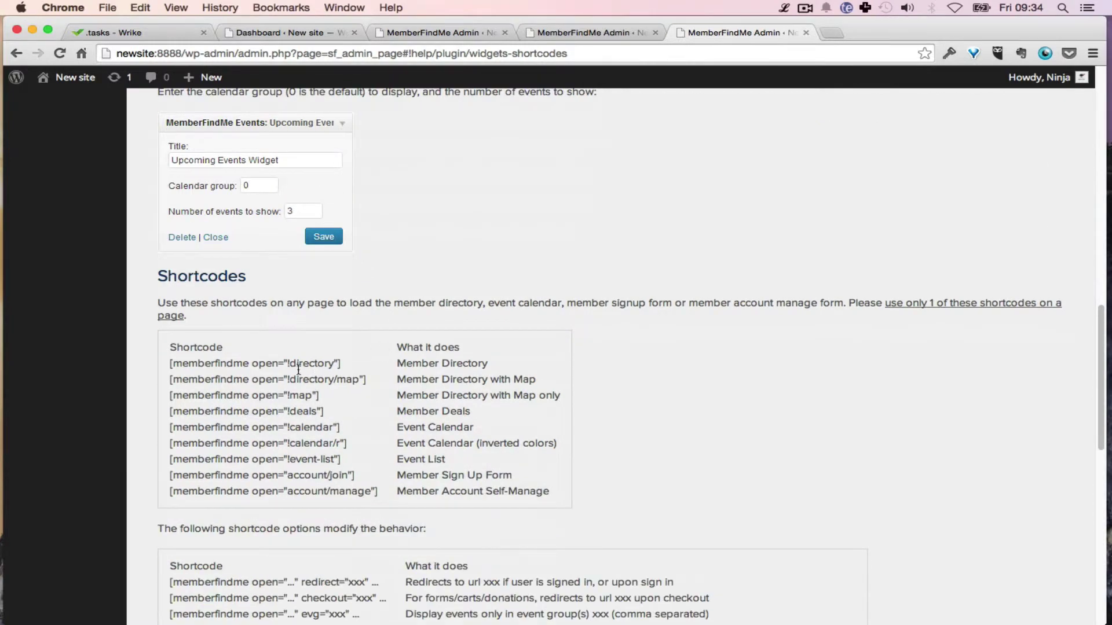
{"action": "scroll", "coordinate": [209, 350], "scroll_direction": "down", "scroll_amount": 3}
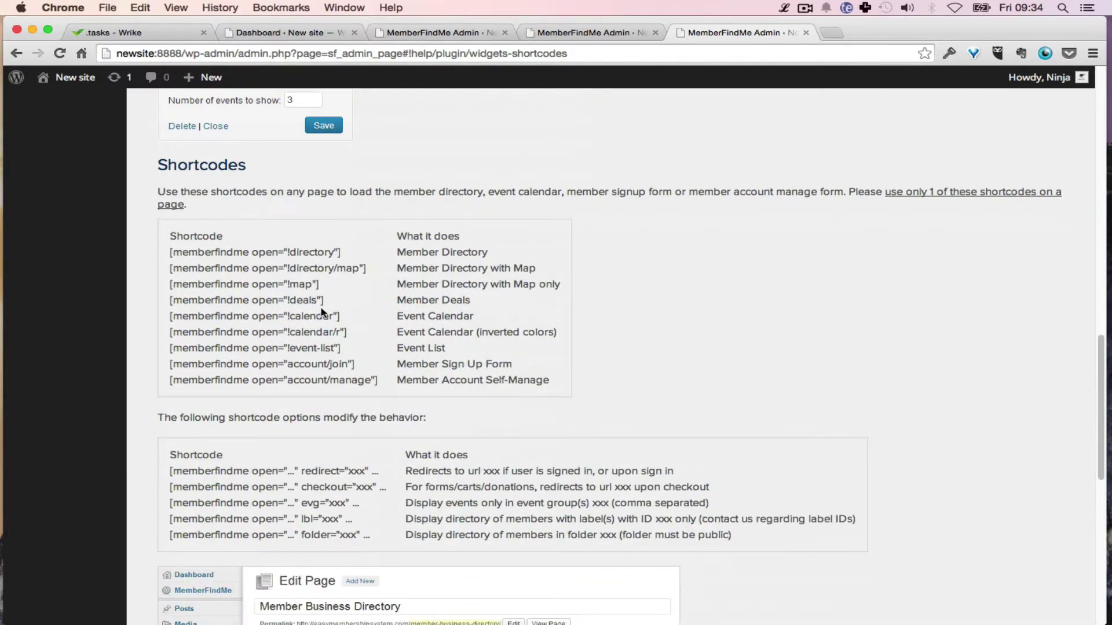
Step: Start a new page in a separate tab and copy the Member Directory shortcode from the help article for it
{"action": "mouse_move", "coordinate": [203, 77]}
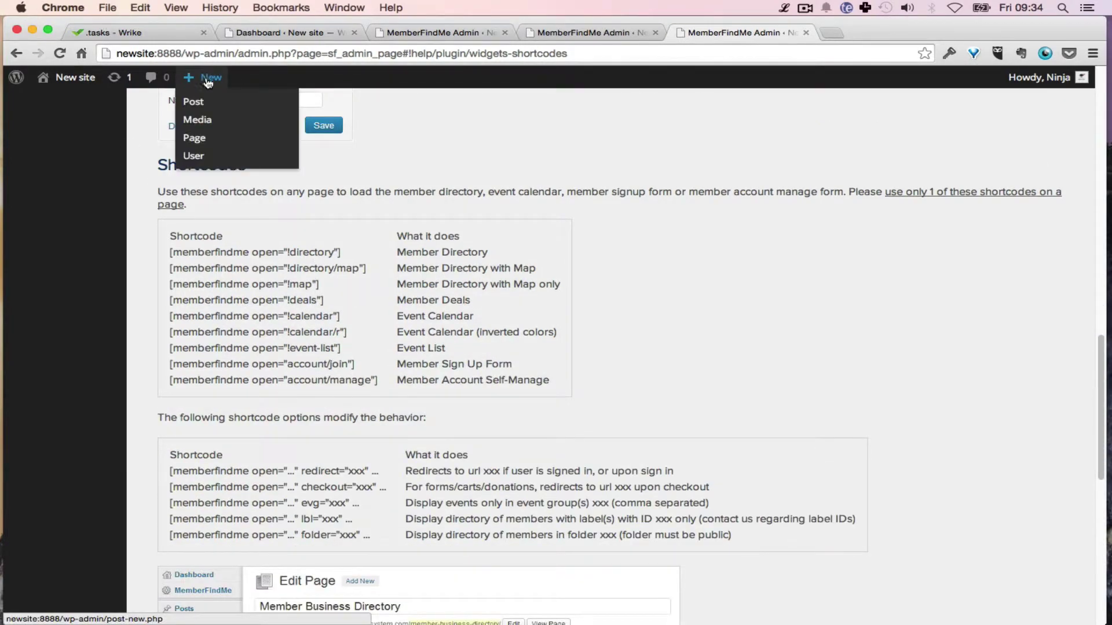
{"action": "left_click", "coordinate": [225, 146], "text": "super"}
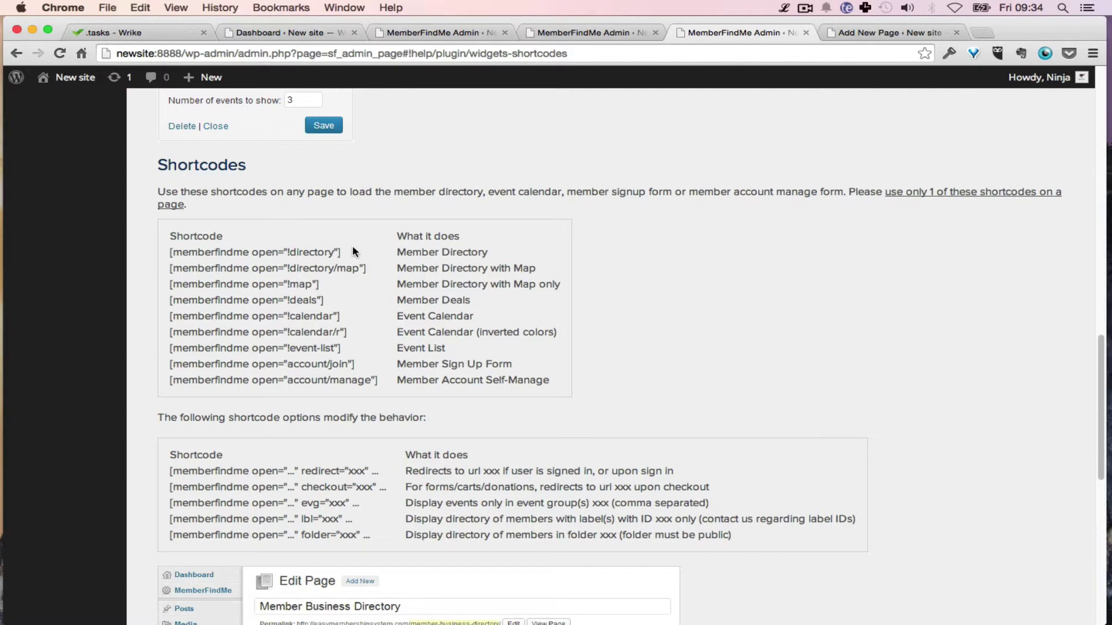
{"action": "left_click_drag", "start_coordinate": [347, 253], "coordinate": [162, 252]}
{"action": "key", "text": "super+c"}
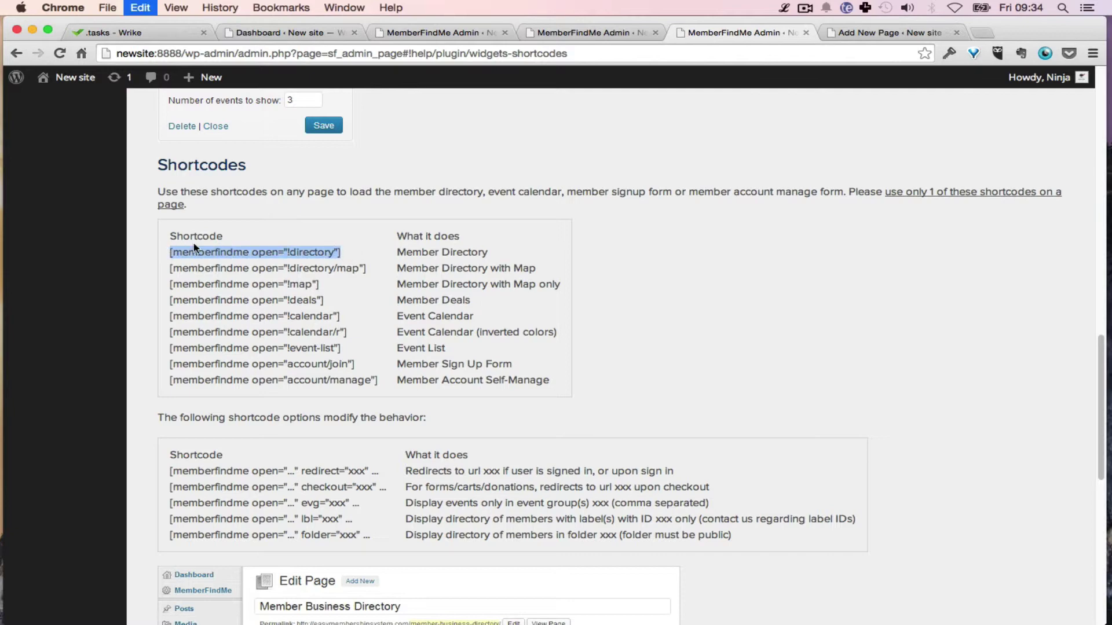
{"action": "key", "text": "ctrl+Tab"}
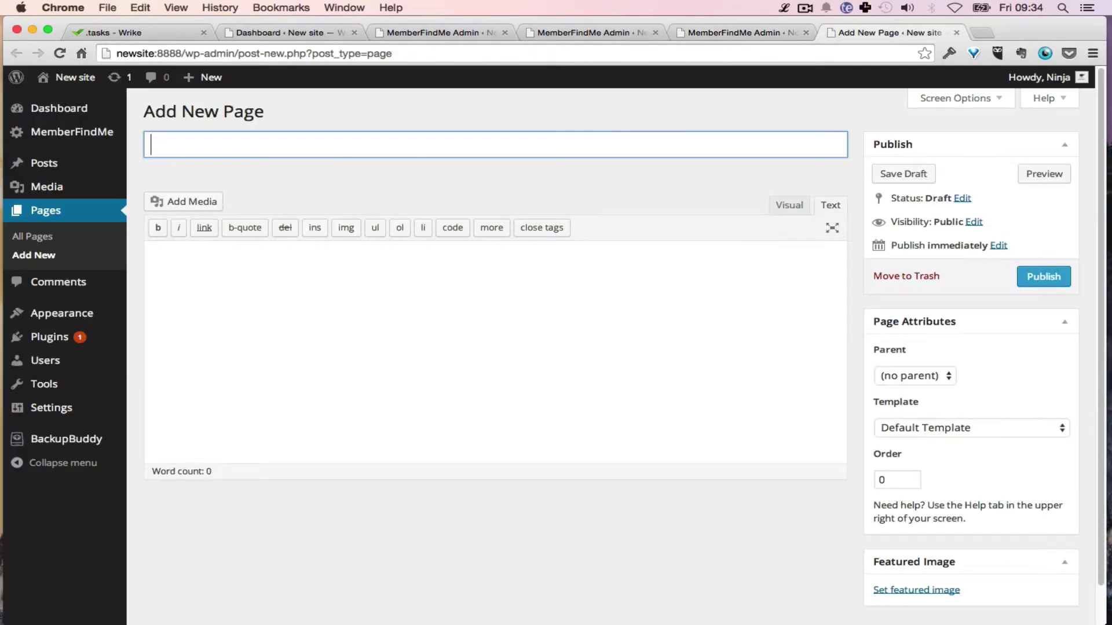
Step: Insert [memberfindme open="!directory"] as the new page's content, title it Members, publish it and view it on the site
{"action": "left_click", "coordinate": [404, 279]}
{"action": "key", "text": "super+v"}
{"action": "left_click", "coordinate": [351, 146]}
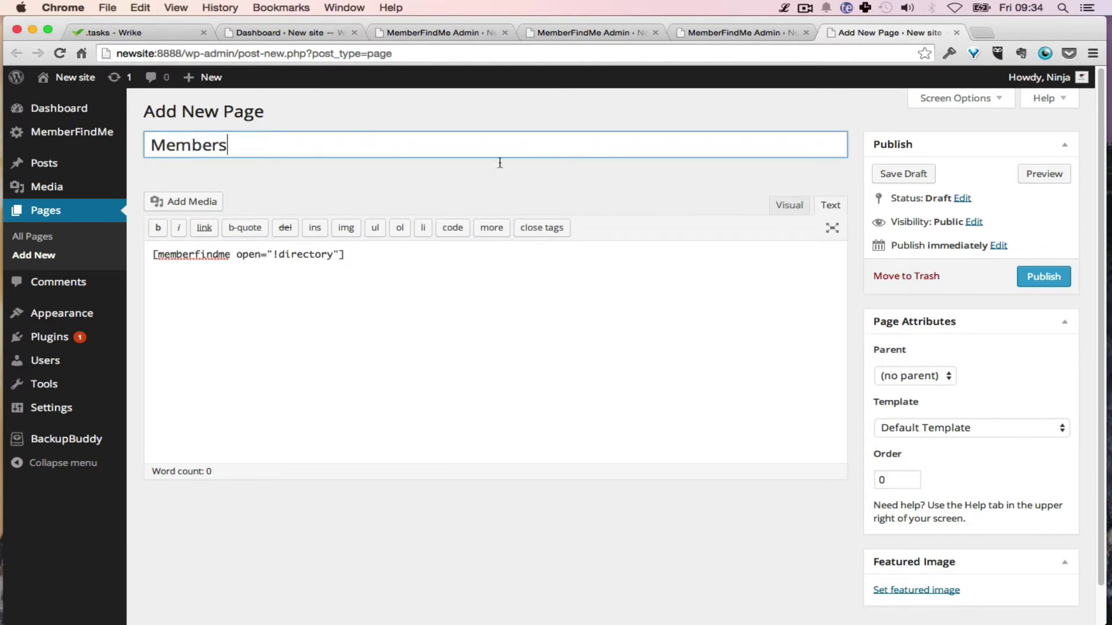
{"action": "left_click", "coordinate": [1043, 276]}
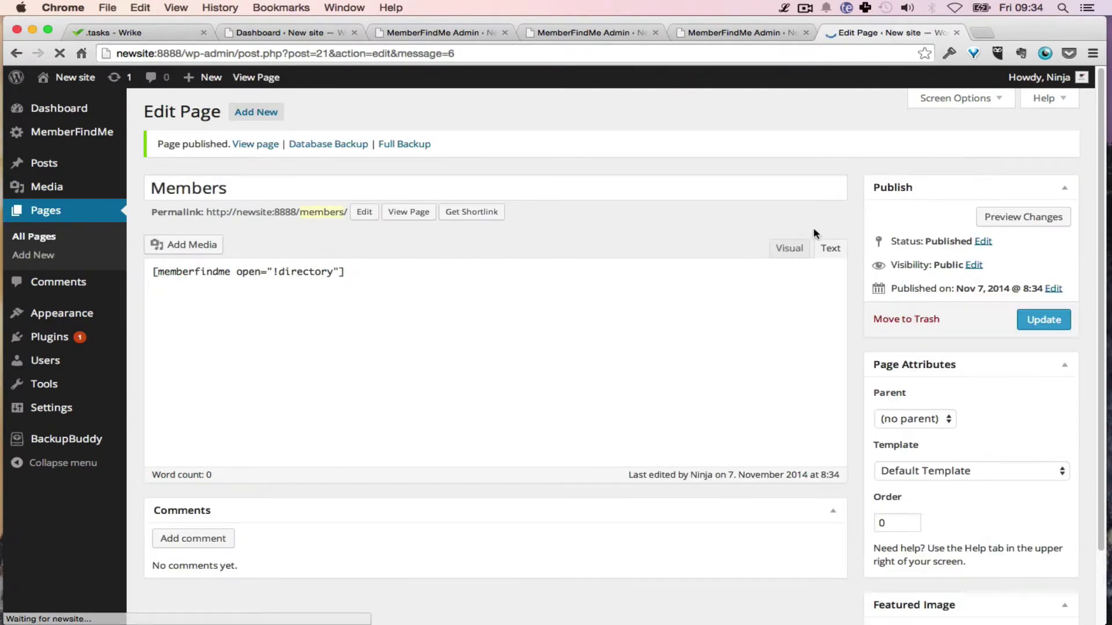
{"action": "left_click", "coordinate": [408, 212]}
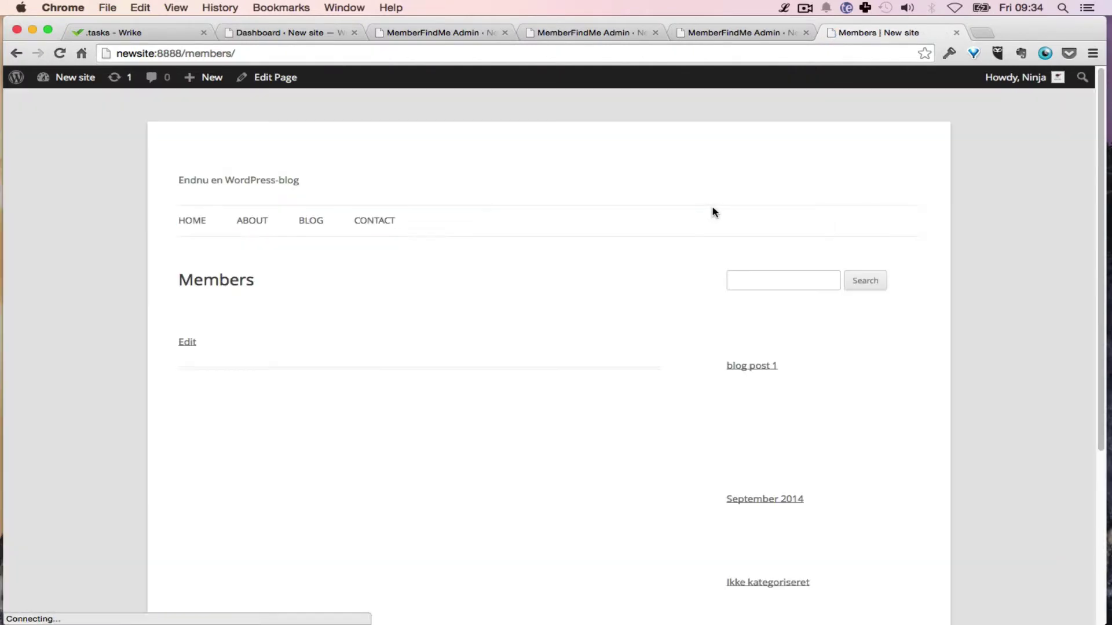
{"action": "scroll", "coordinate": [473, 377], "scroll_direction": "down", "scroll_amount": 3}
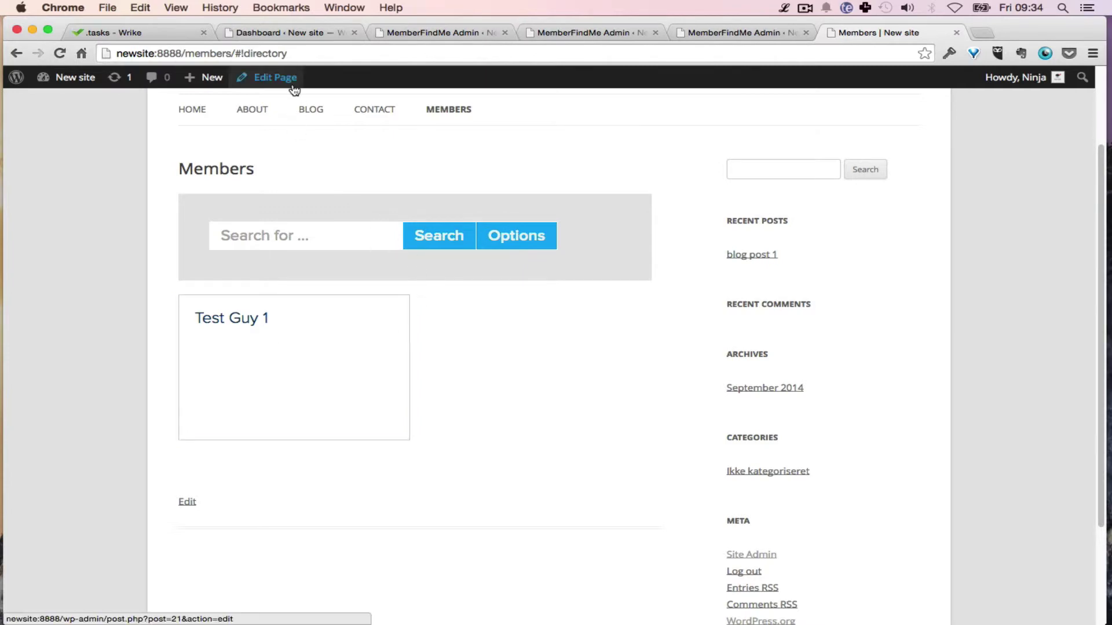
Step: Change the Members page's template to Full-width Page Template, No Sidebar, update the page and view it on the site
{"action": "left_click", "coordinate": [283, 81]}
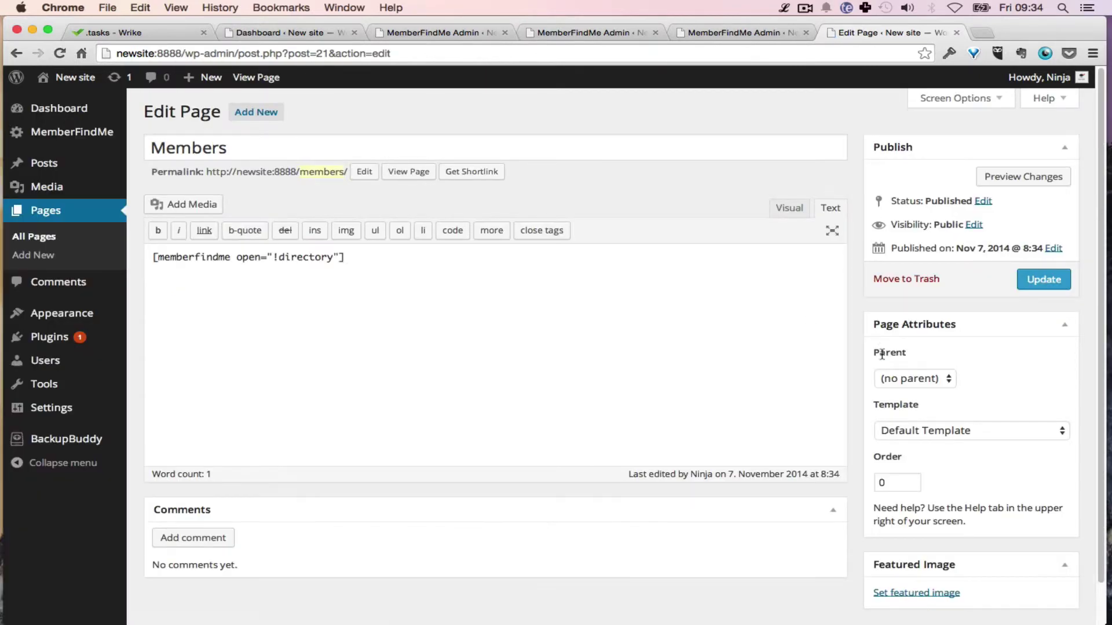
{"action": "left_click", "coordinate": [929, 428]}
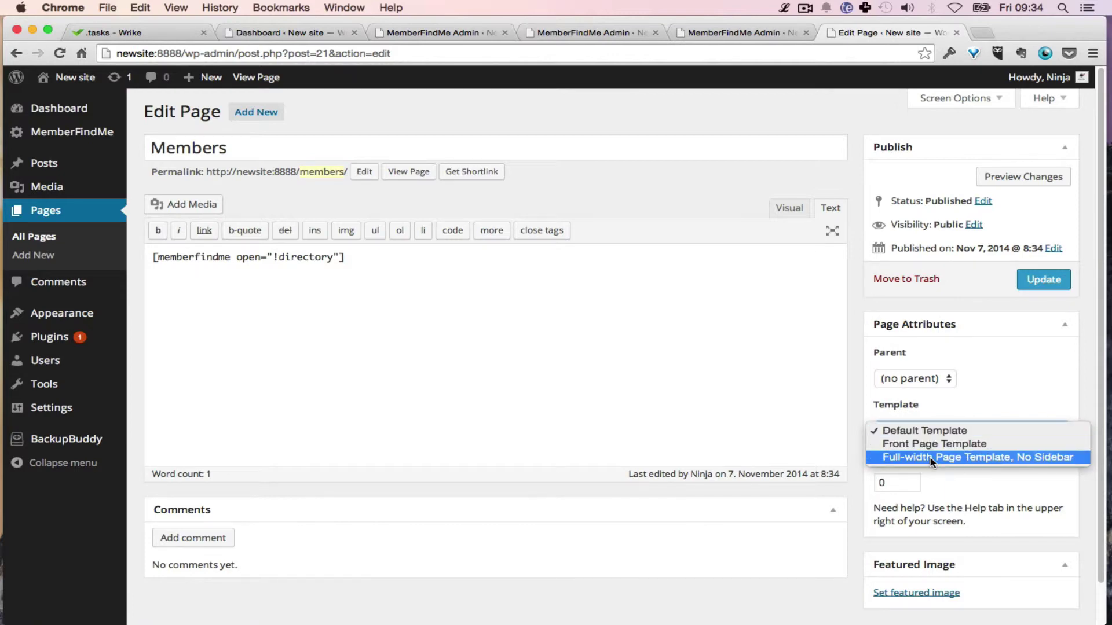
{"action": "left_click", "coordinate": [932, 457]}
{"action": "left_click", "coordinate": [1043, 279]}
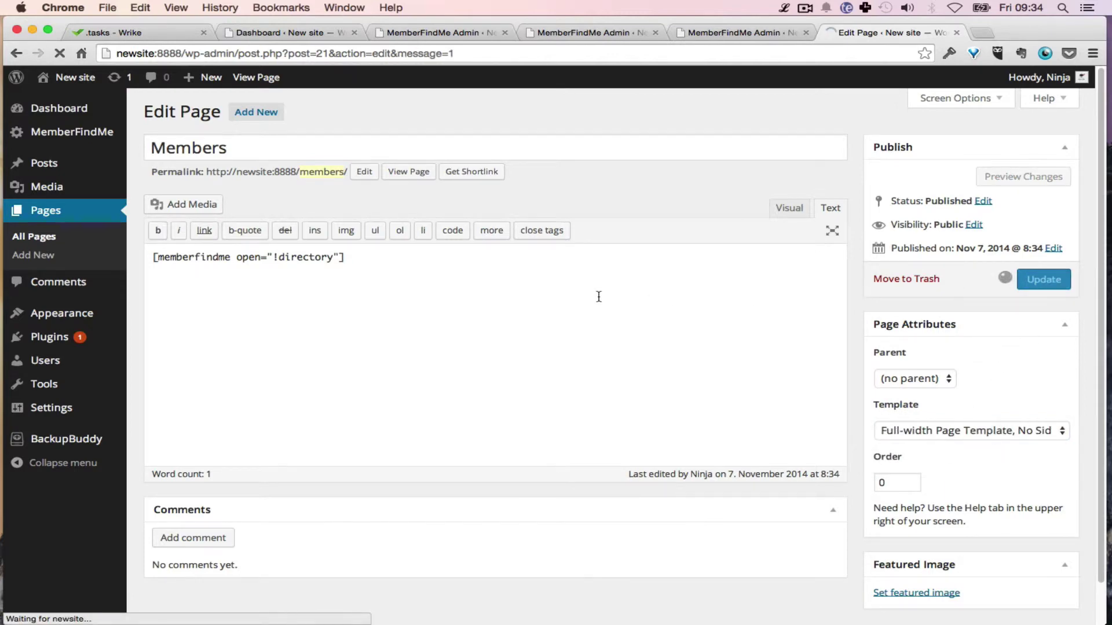
{"action": "left_click", "coordinate": [405, 214]}
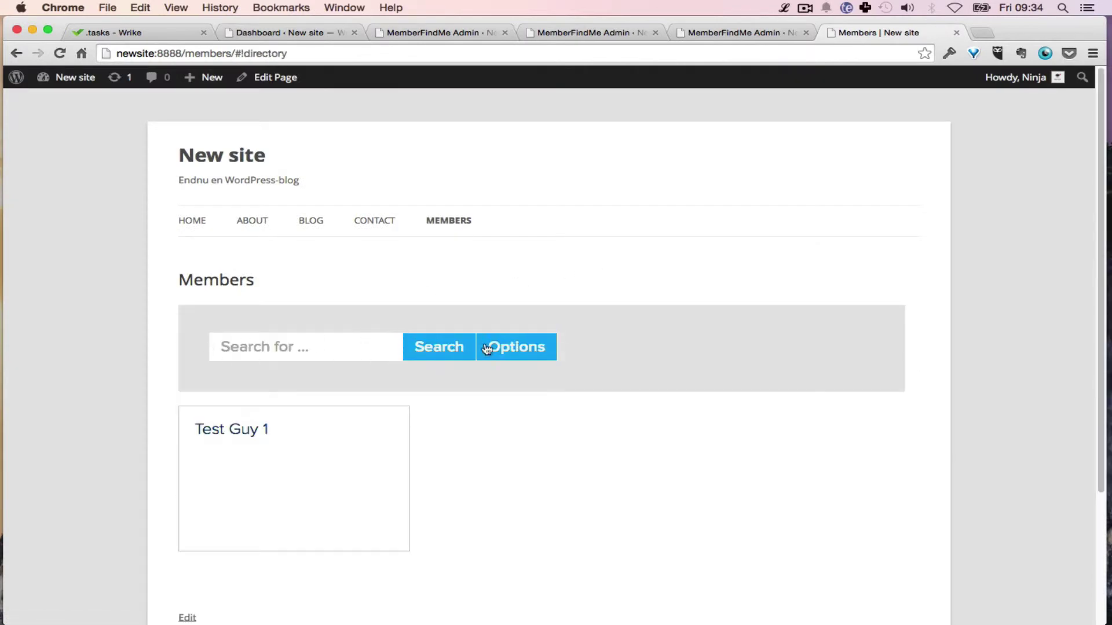
Step: Open the test member's profile in the directory, check its contact details and sharing options, and close the profile
{"action": "scroll", "coordinate": [509, 347], "scroll_direction": "down", "scroll_amount": 5}
{"action": "left_click", "coordinate": [249, 298]}
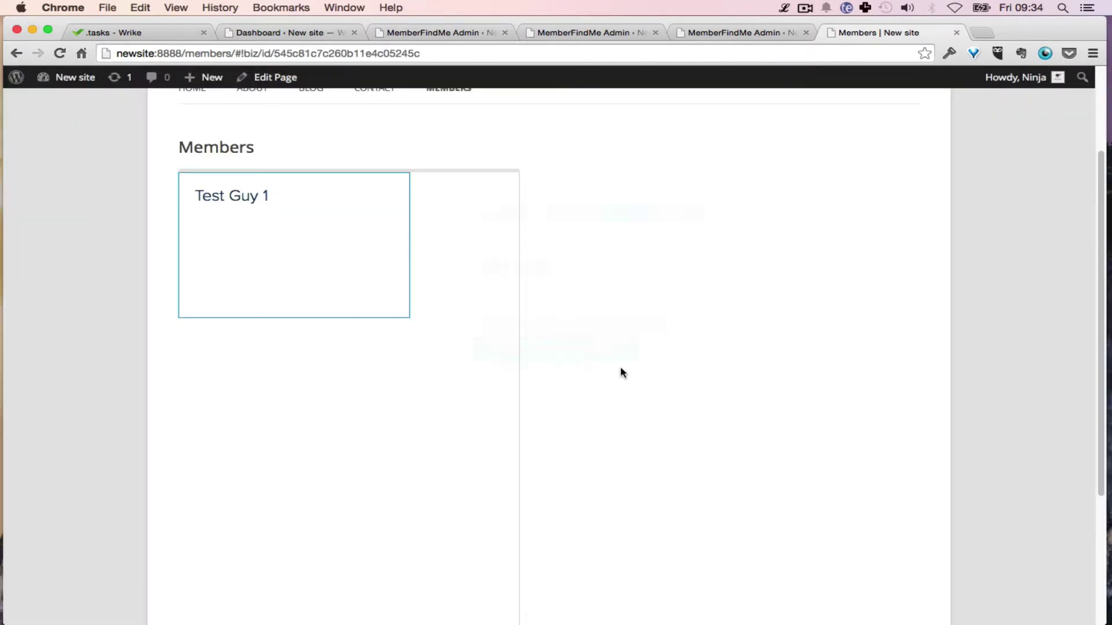
{"action": "scroll", "coordinate": [631, 346], "scroll_direction": "up", "scroll_amount": 3}
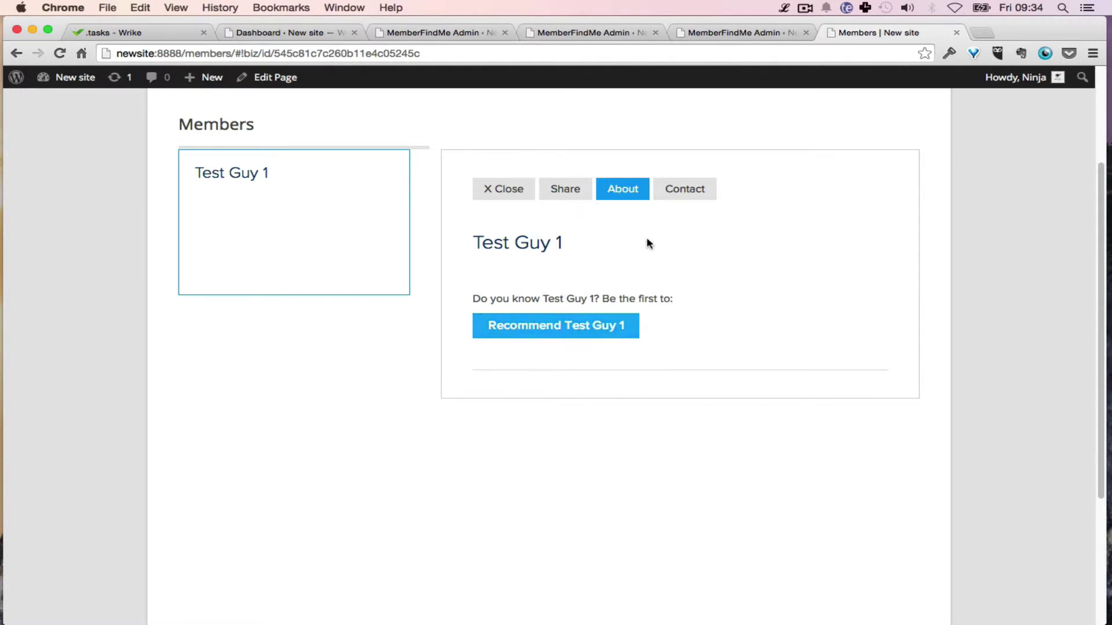
{"action": "left_click", "coordinate": [683, 191]}
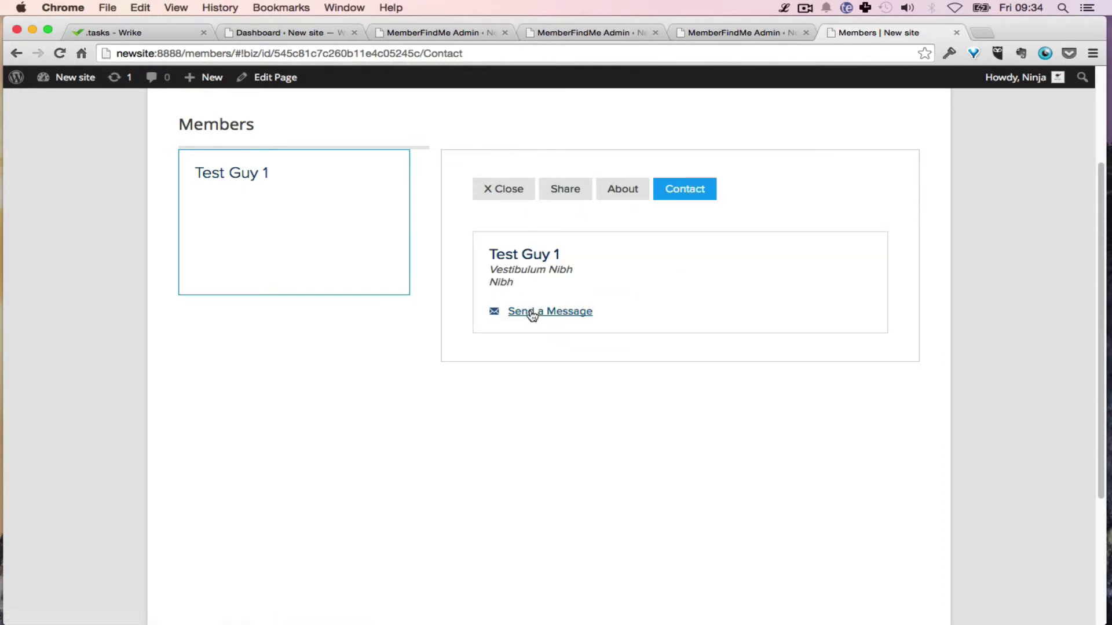
{"action": "left_click", "coordinate": [565, 189]}
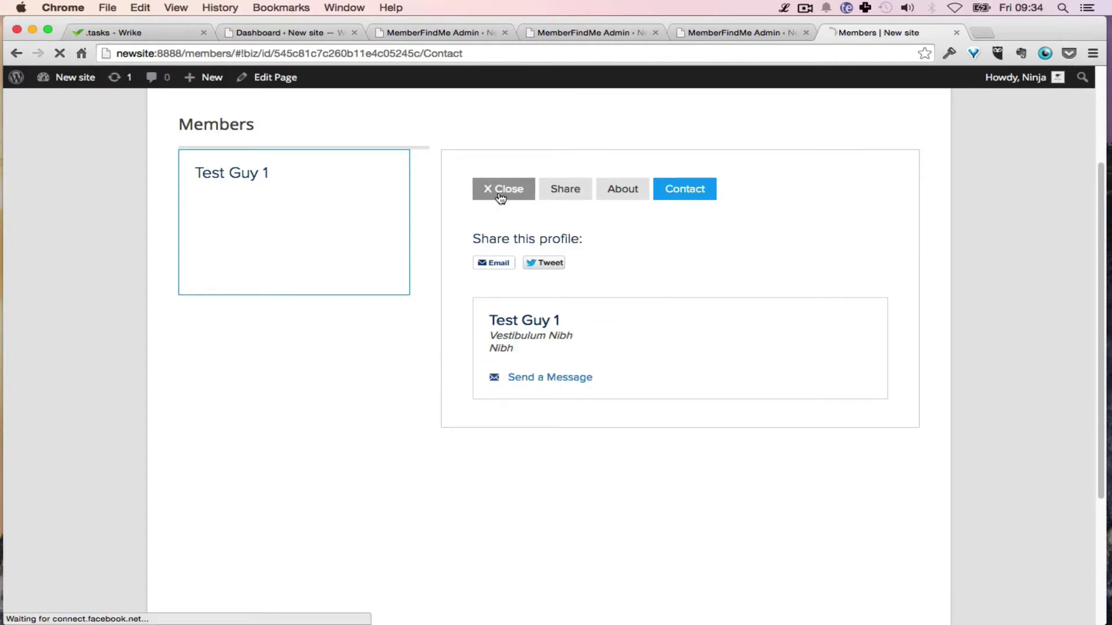
{"action": "left_click", "coordinate": [502, 192]}
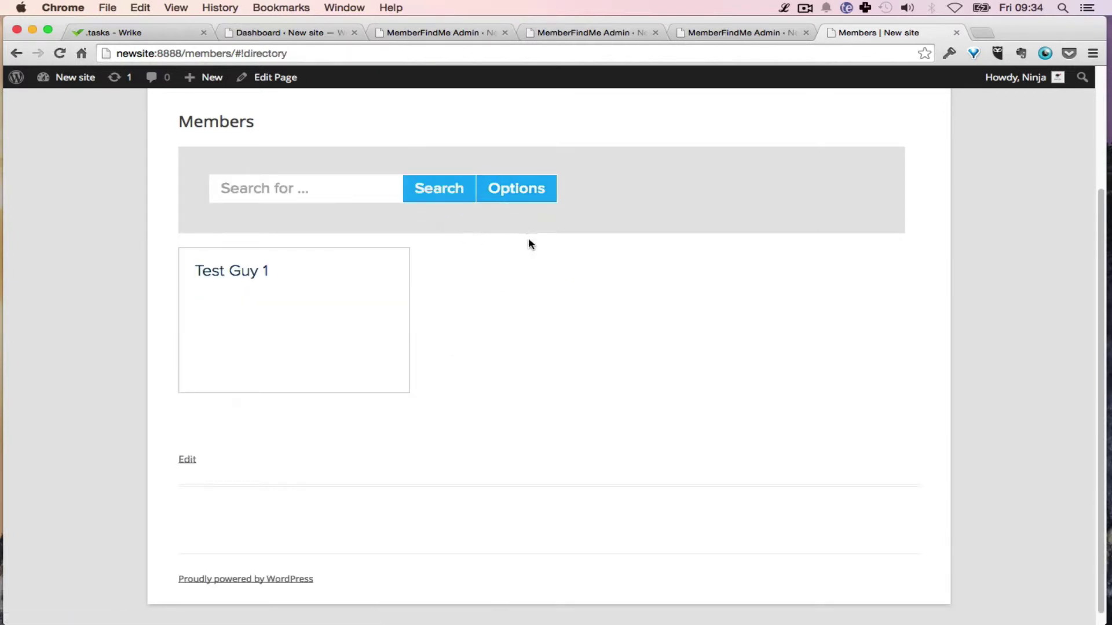
Step: Copy the [memberfindme open="!calendar"] shortcode from the help article and return to the Members page
{"action": "key", "text": "super+alt+Left"}
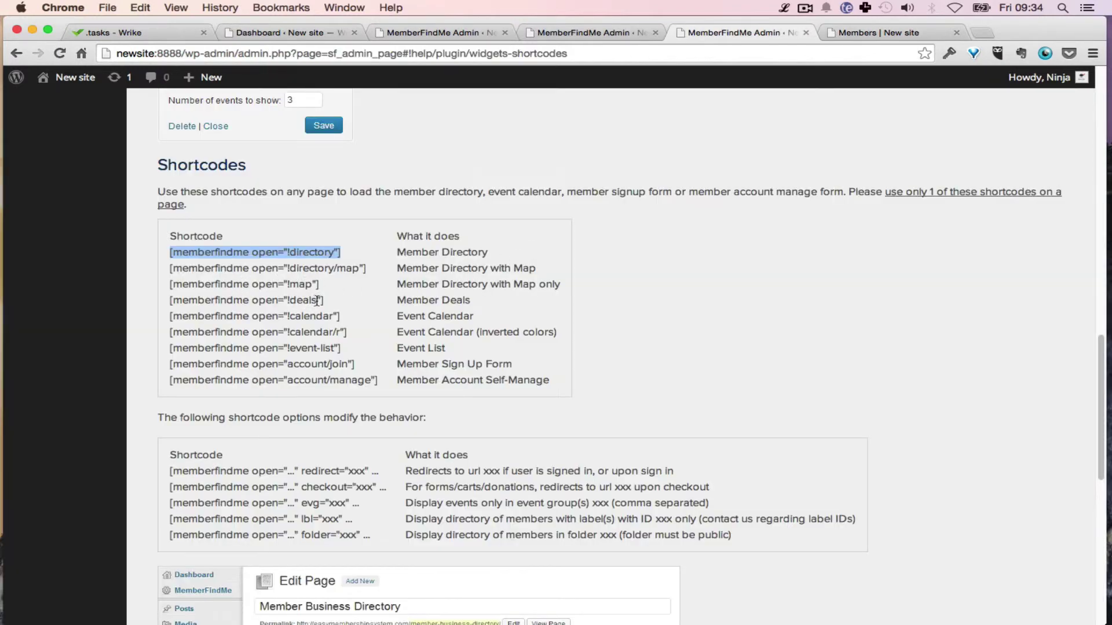
{"action": "left_click_drag", "start_coordinate": [343, 316], "coordinate": [165, 312]}
{"action": "key", "text": "super+alt+Right"}
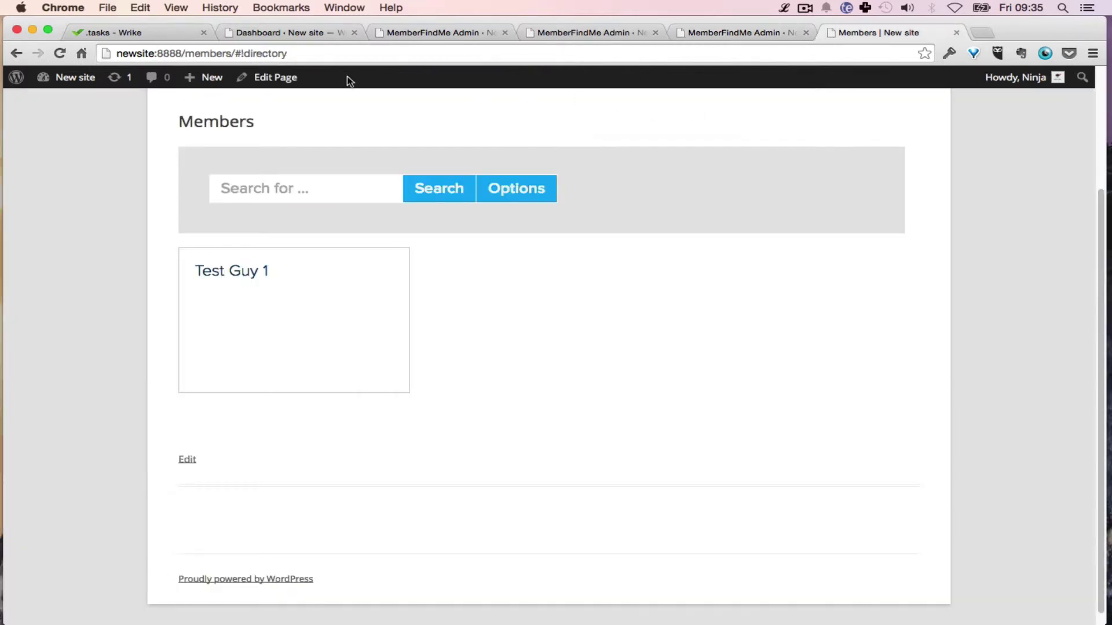
Step: Create a new page titled Calander containing the copied event calendar shortcode, publish it and view it on the site
{"action": "mouse_move", "coordinate": [203, 77]}
{"action": "left_click", "coordinate": [204, 139]}
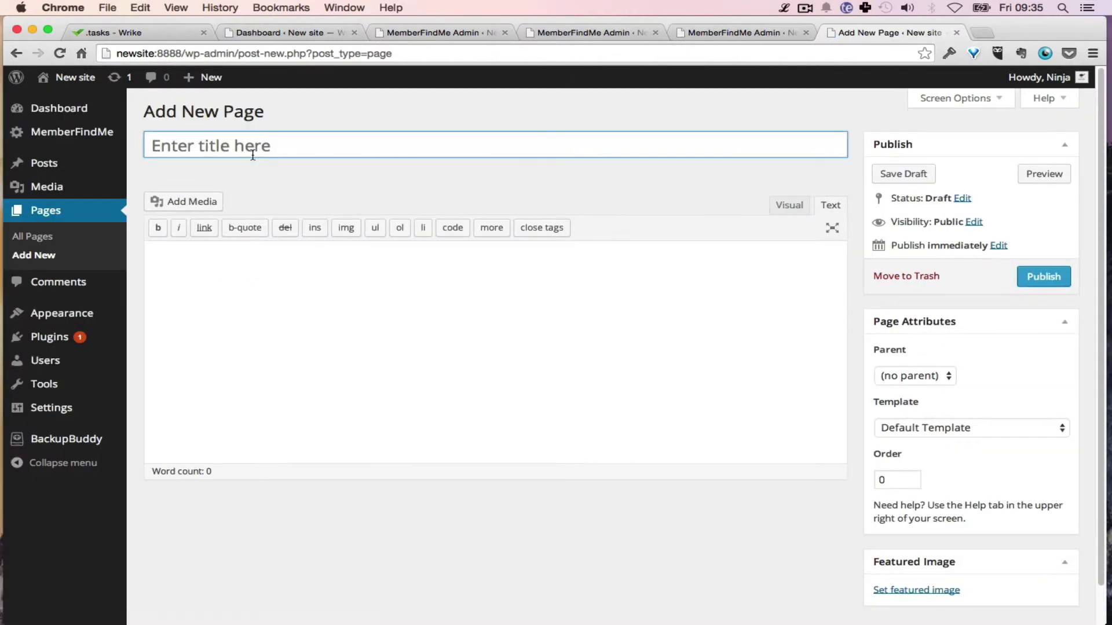
{"action": "left_click", "coordinate": [278, 143]}
{"action": "type", "text": "Calander"}
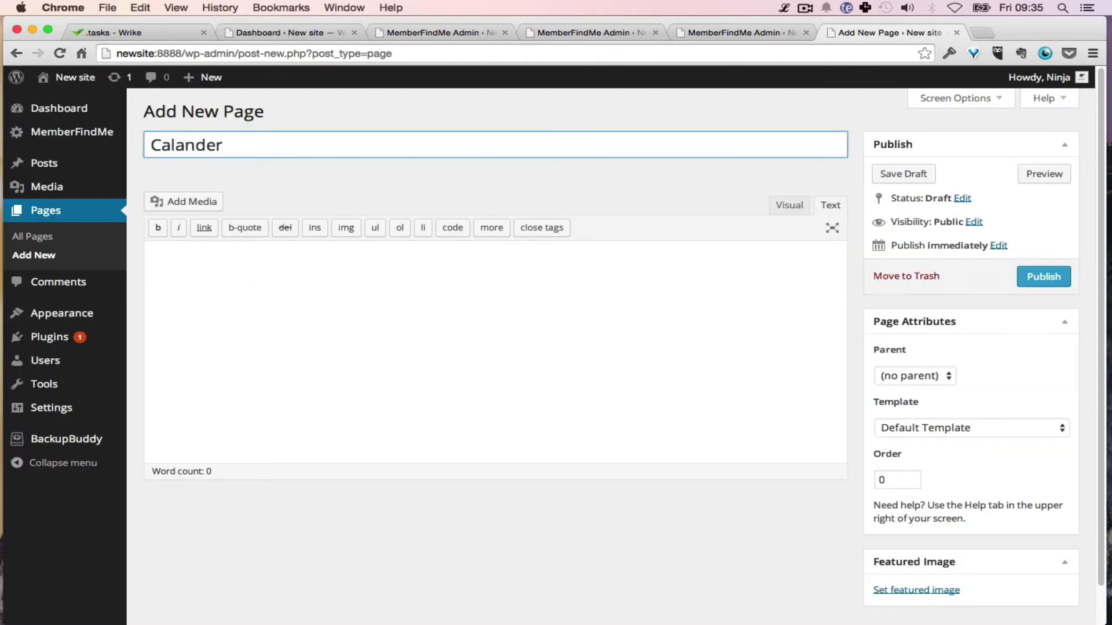
{"action": "left_click", "coordinate": [218, 305]}
{"action": "key", "text": "super+v"}
{"action": "left_click", "coordinate": [1042, 277]}
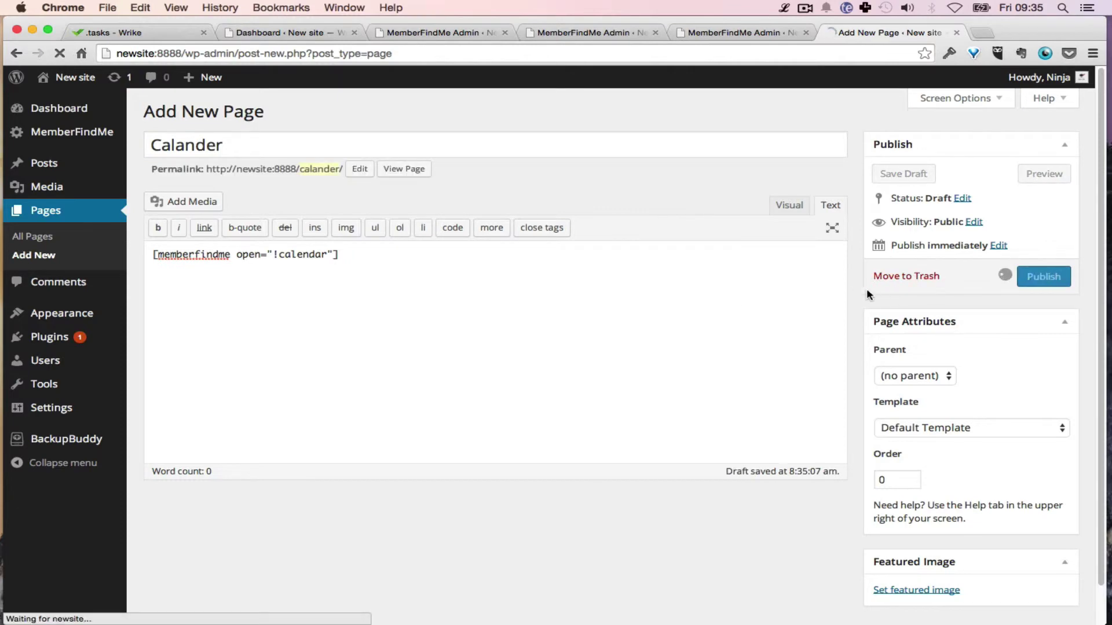
{"action": "left_click", "coordinate": [404, 212]}
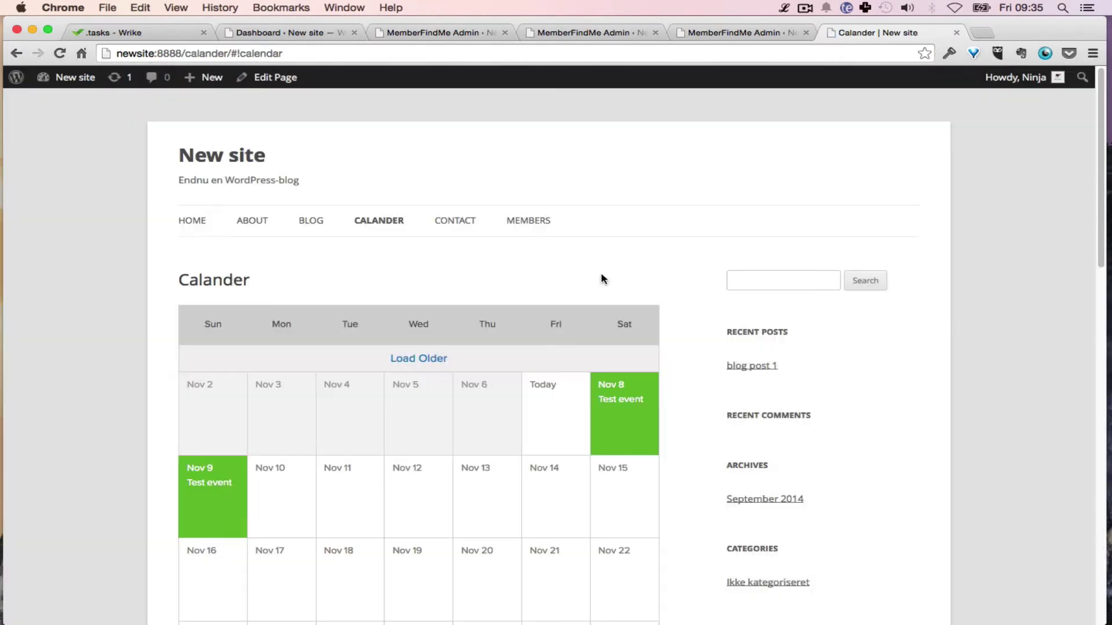
Step: Open the Nov 8 Test event from the calendar, start registering for it and review its event page
{"action": "scroll", "coordinate": [603, 280], "scroll_direction": "down", "scroll_amount": 5}
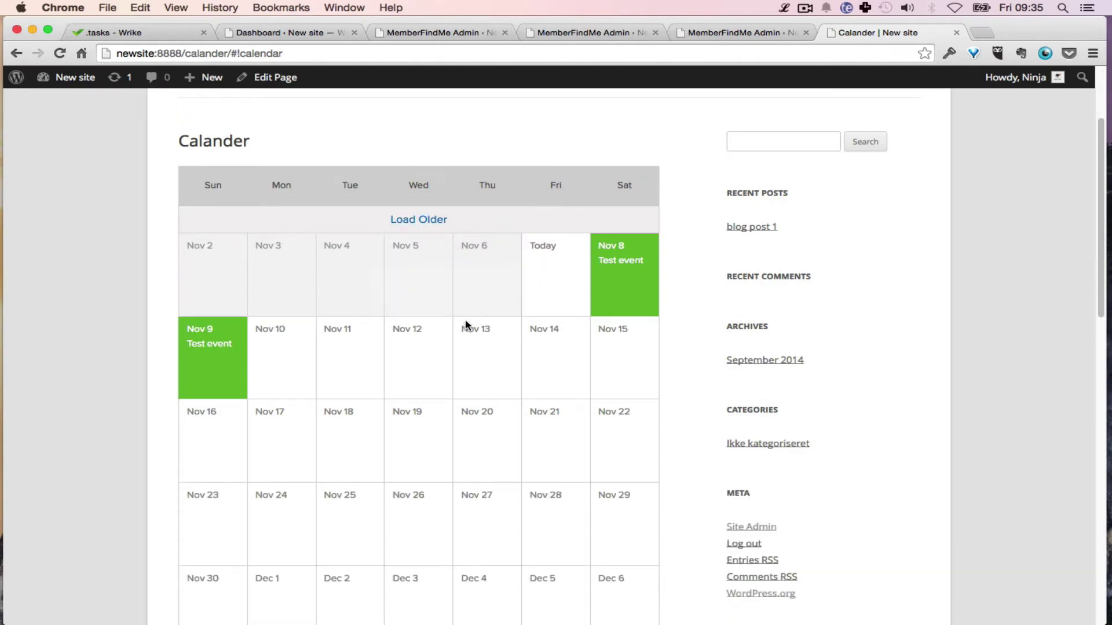
{"action": "left_click", "coordinate": [617, 262]}
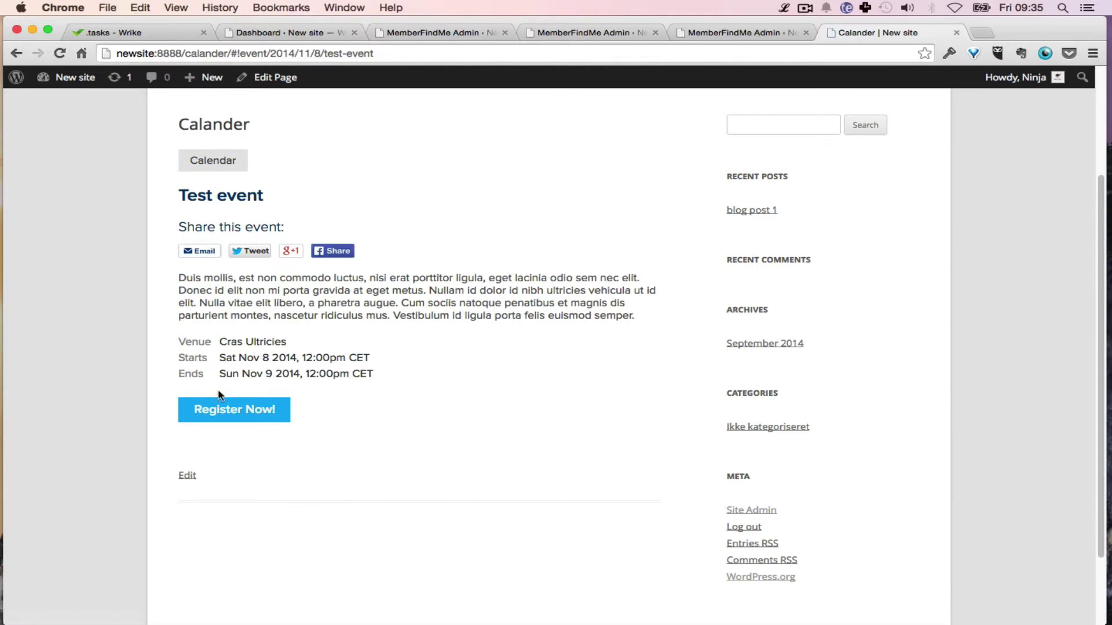
{"action": "left_click", "coordinate": [229, 409]}
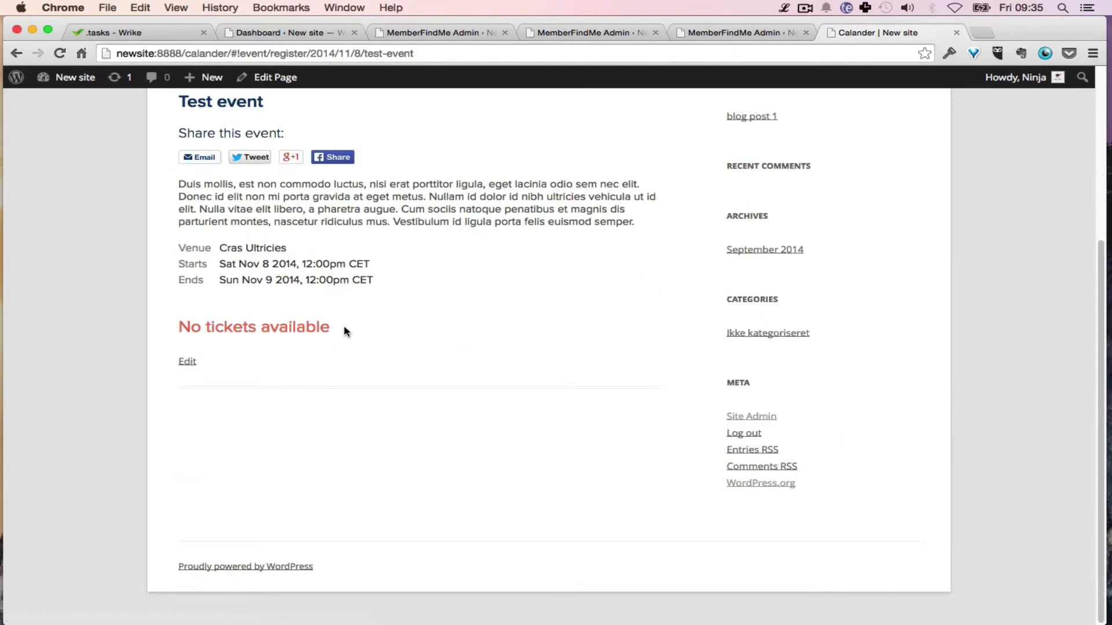
{"action": "scroll", "coordinate": [420, 330], "scroll_direction": "up", "scroll_amount": 3}
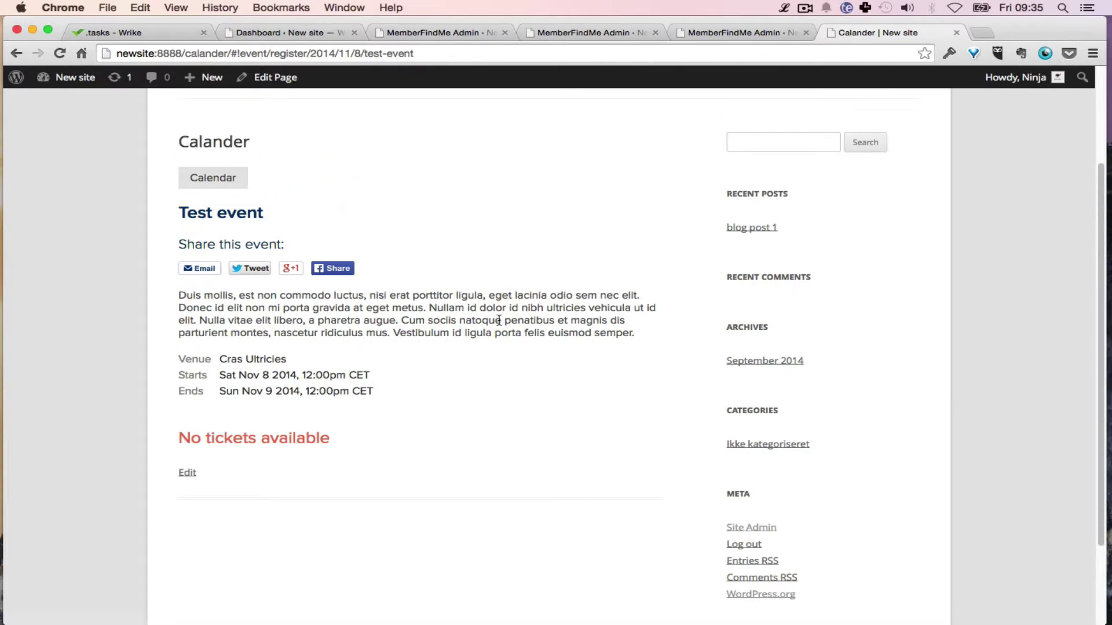
{"action": "scroll", "coordinate": [499, 321], "scroll_direction": "down", "scroll_amount": 3}
{"action": "scroll", "coordinate": [507, 328], "scroll_direction": "up", "scroll_amount": 5}
Step: Copy the [memberfindme open="account/join"] shortcode from the help article and return to the site's calendar page
{"action": "key", "text": "super+alt+Left"}
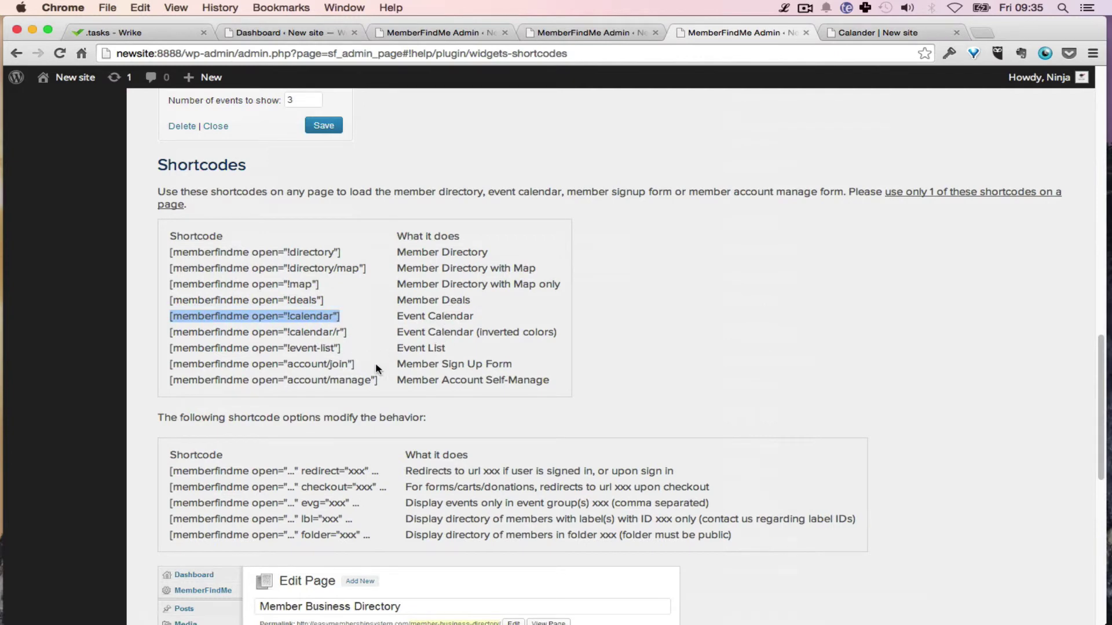
{"action": "left_click_drag", "start_coordinate": [356, 365], "coordinate": [164, 359]}
{"action": "key", "text": "super+c"}
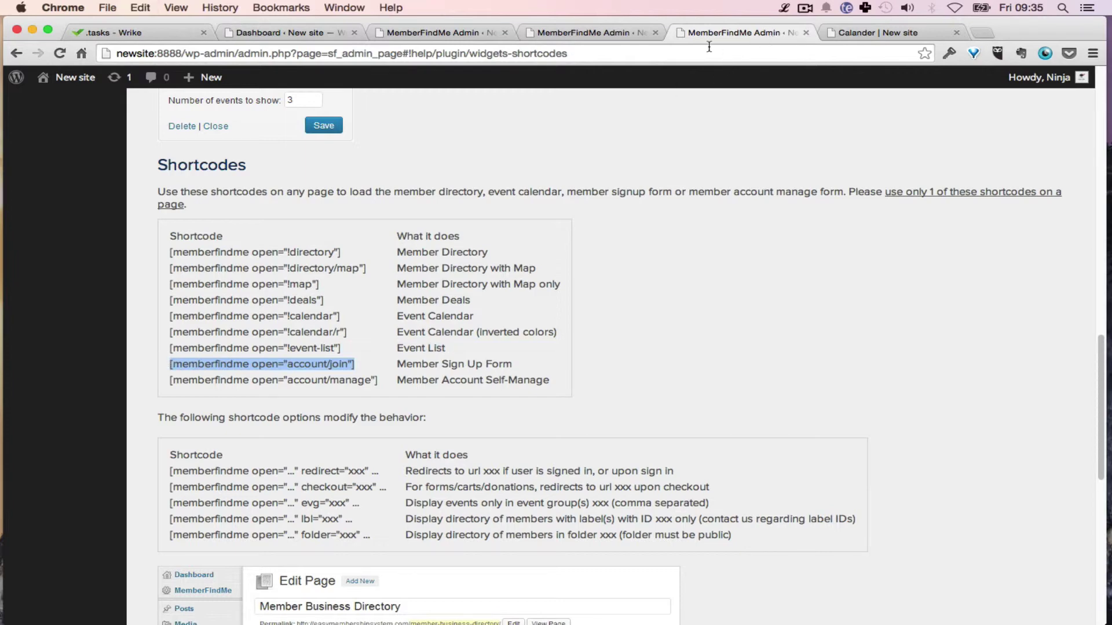
{"action": "key", "text": "super+shift+bracketright"}
Step: Create a new page titled Signup containing the copied member sign-up form shortcode, publish it and view it on the site
{"action": "mouse_move", "coordinate": [212, 79]}
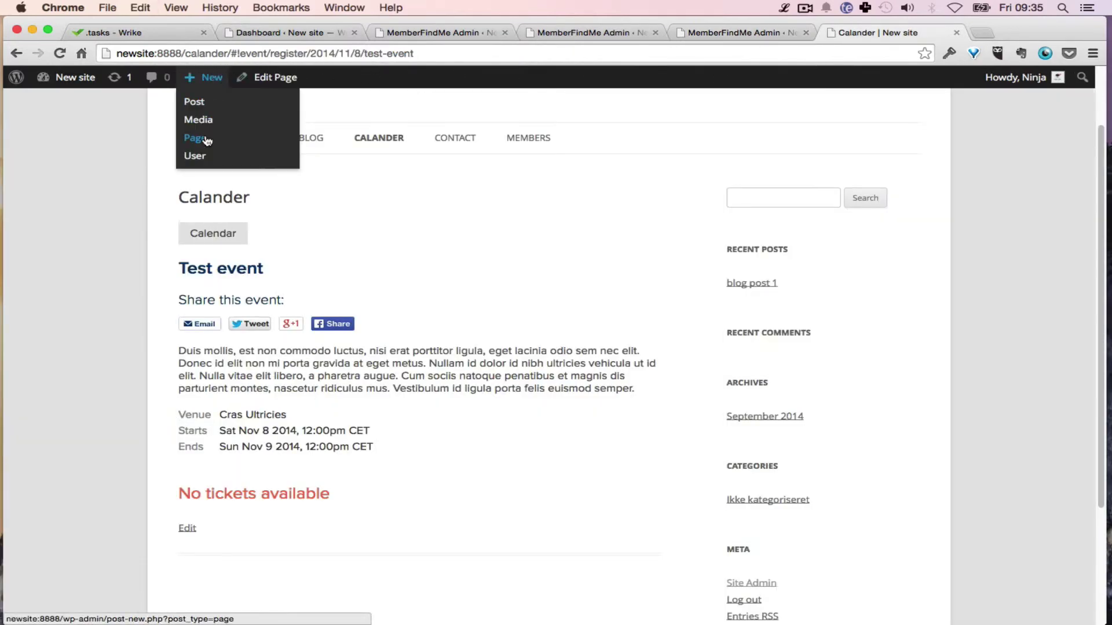
{"action": "left_click", "coordinate": [272, 137]}
{"action": "left_click", "coordinate": [343, 136]}
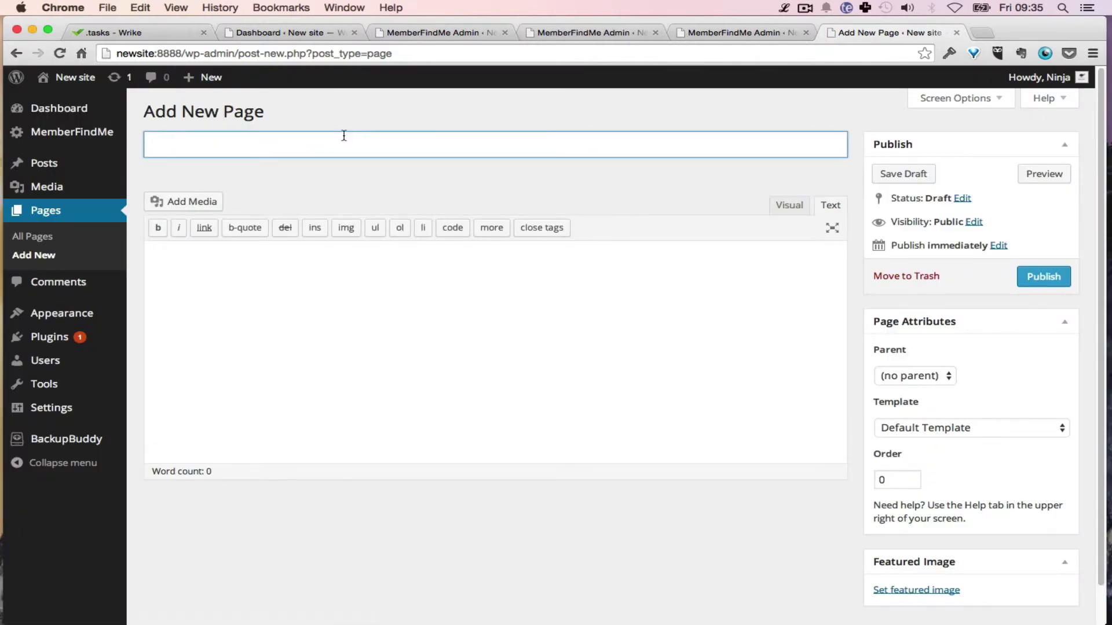
{"action": "type", "text": "Signup"}
{"action": "key", "text": "Tab"}
{"action": "key", "text": "super+v"}
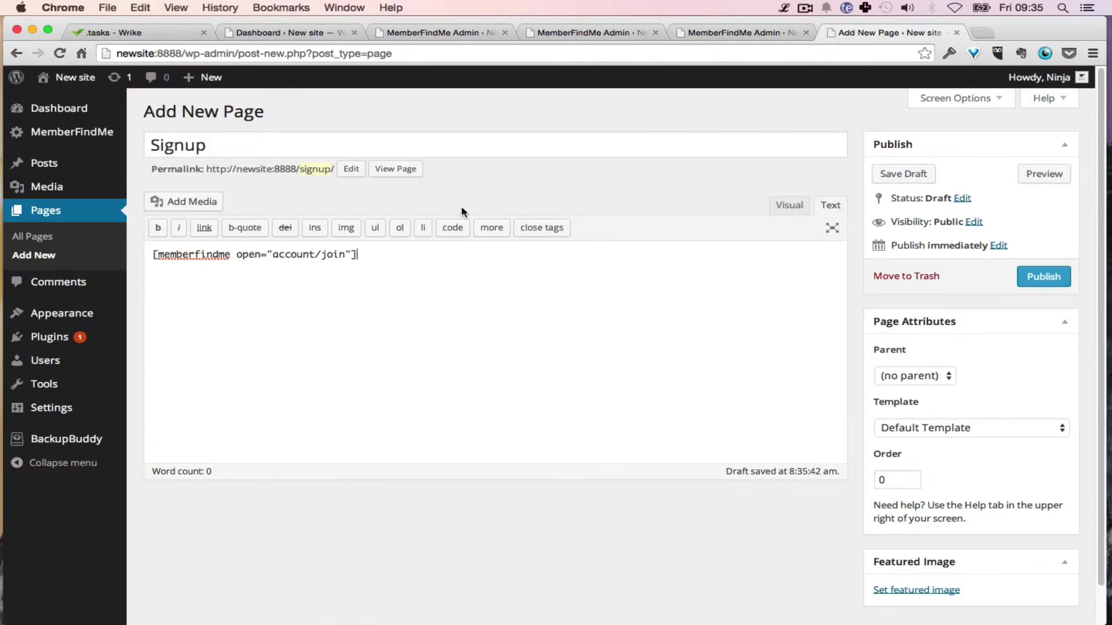
{"action": "left_click", "coordinate": [1049, 278]}
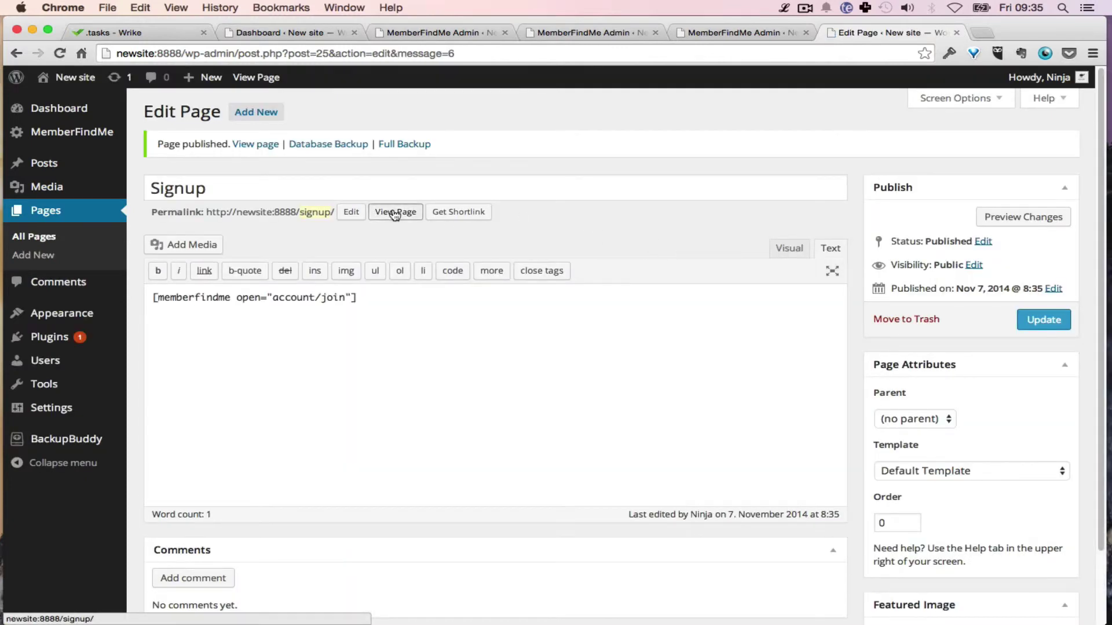
{"action": "left_click", "coordinate": [395, 212]}
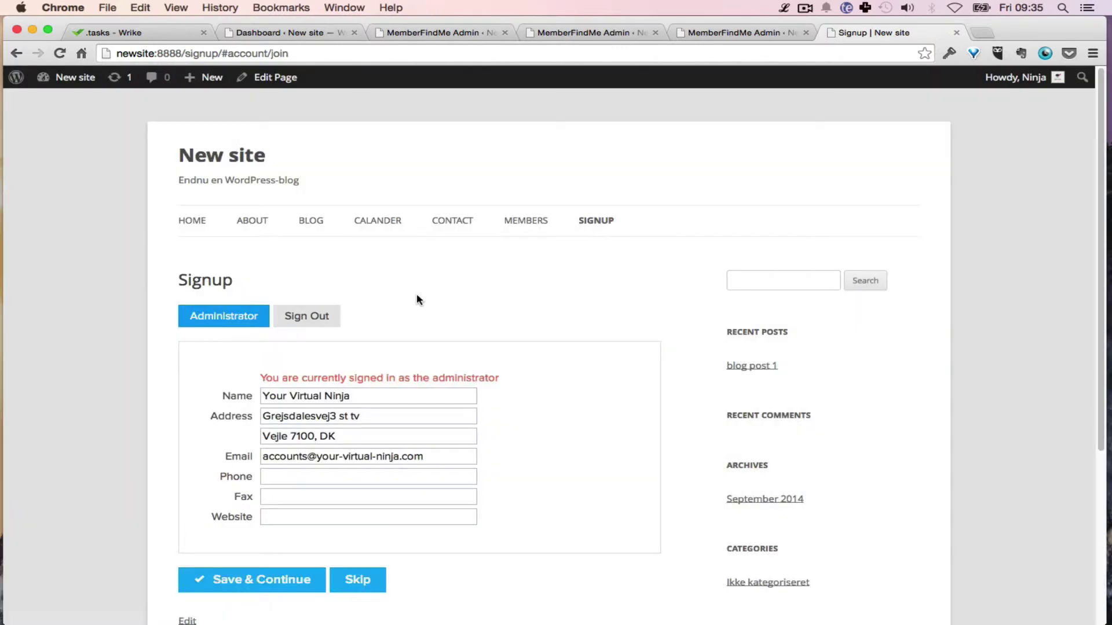
Step: Look over the contact fields of the form on the Signup page and open its Administrator section
{"action": "scroll", "coordinate": [417, 298], "scroll_direction": "down", "scroll_amount": 3}
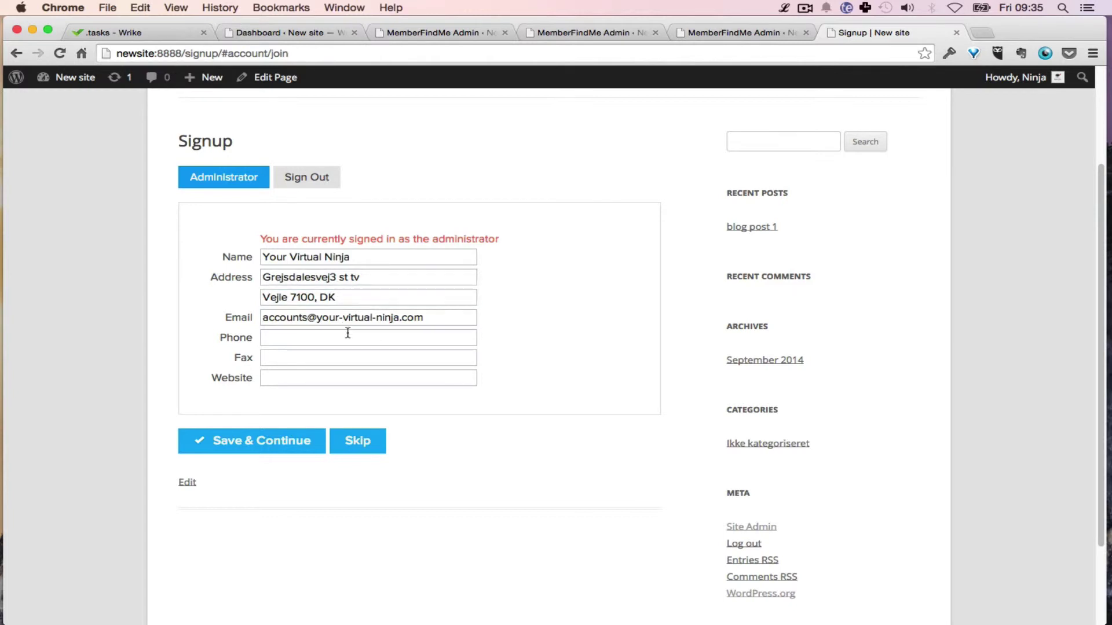
{"action": "left_click", "coordinate": [347, 333]}
{"action": "left_click", "coordinate": [235, 176]}
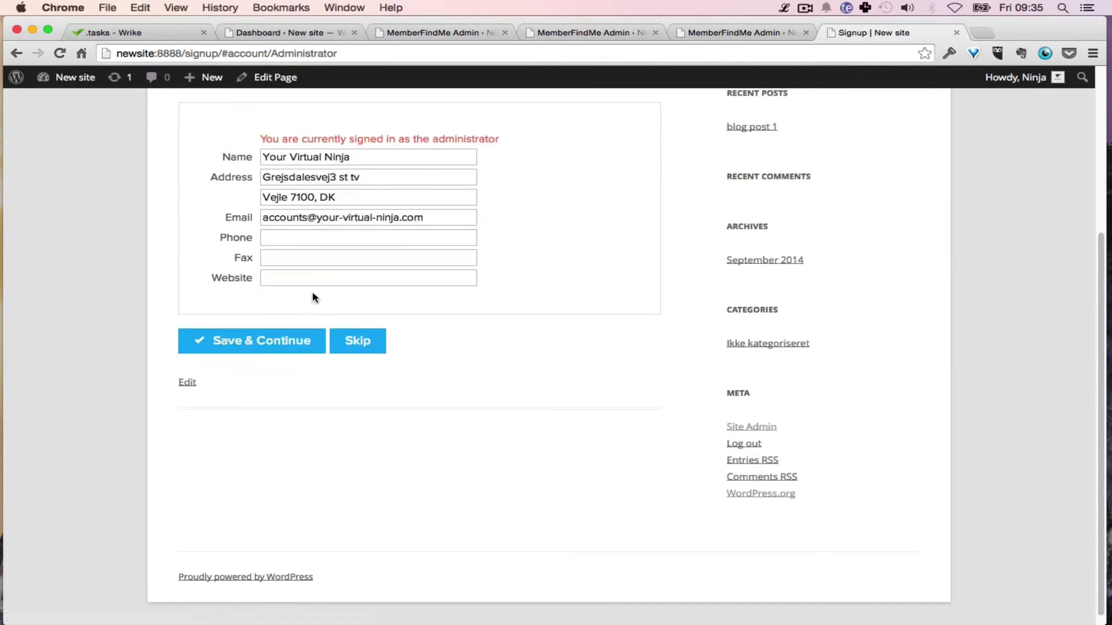
Step: Copy the [memberfindme open="account/manage"] shortcode from the help article and return to the Signup page
{"action": "key", "text": "ctrl+shift+Tab"}
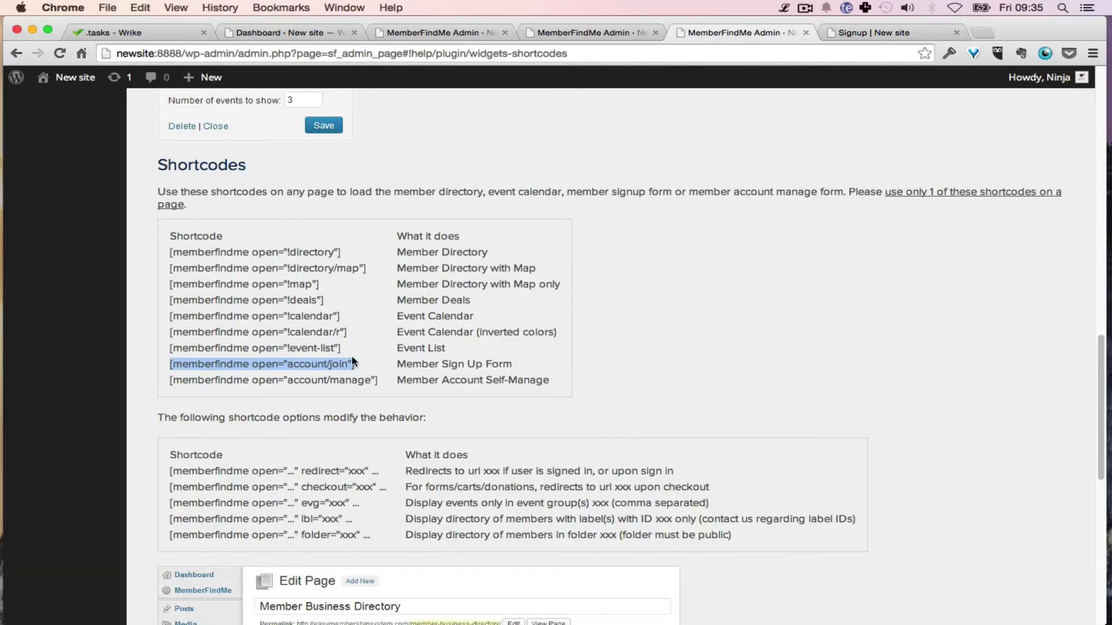
{"action": "left_click_drag", "start_coordinate": [375, 378], "coordinate": [169, 381]}
{"action": "key", "text": "super+c"}
{"action": "left_click", "coordinate": [171, 376]}
{"action": "left_click", "coordinate": [375, 380]}
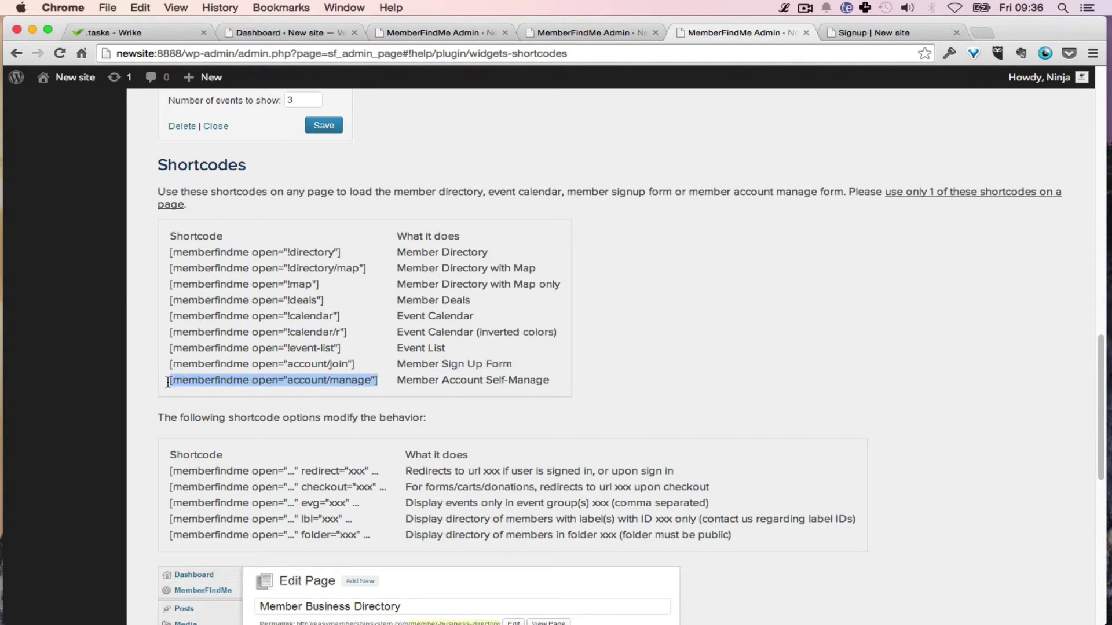
{"action": "key", "text": "ctrl+Tab"}
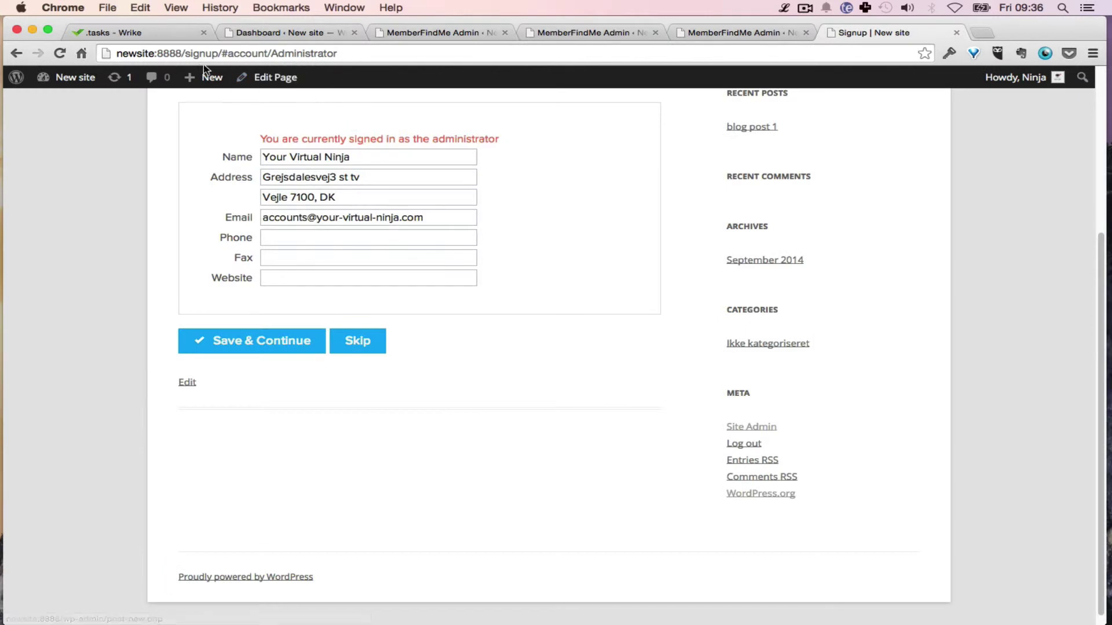
Step: Create a new page titled Manage your account containing the copied account self-manage shortcode and save it as a draft
{"action": "mouse_move", "coordinate": [206, 77]}
{"action": "left_click", "coordinate": [199, 136]}
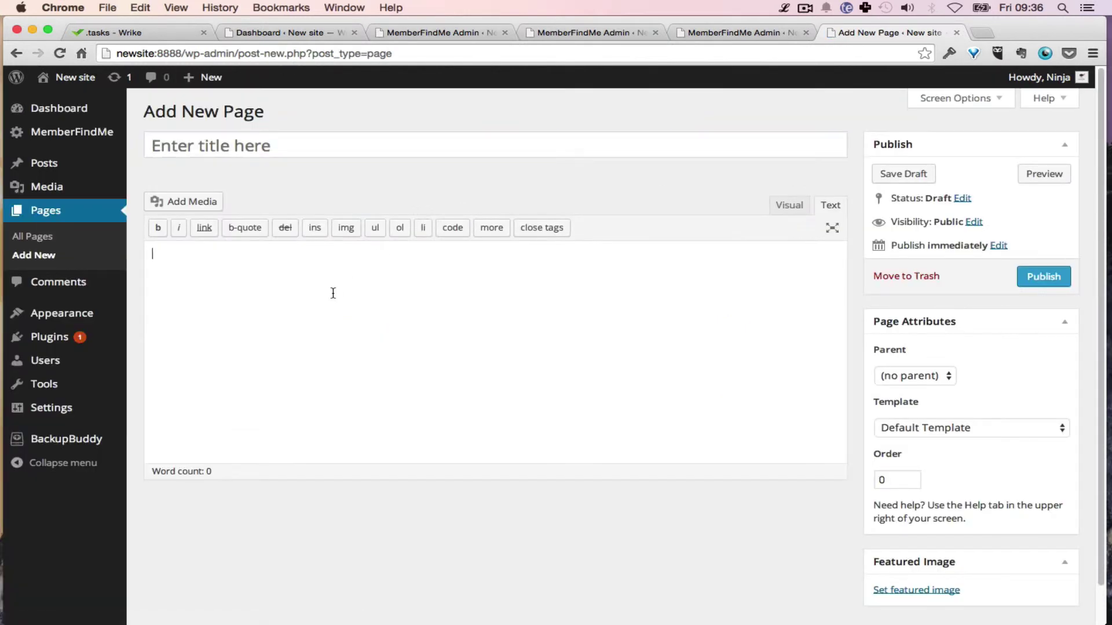
{"action": "key", "text": "super+v"}
{"action": "left_click", "coordinate": [292, 145]}
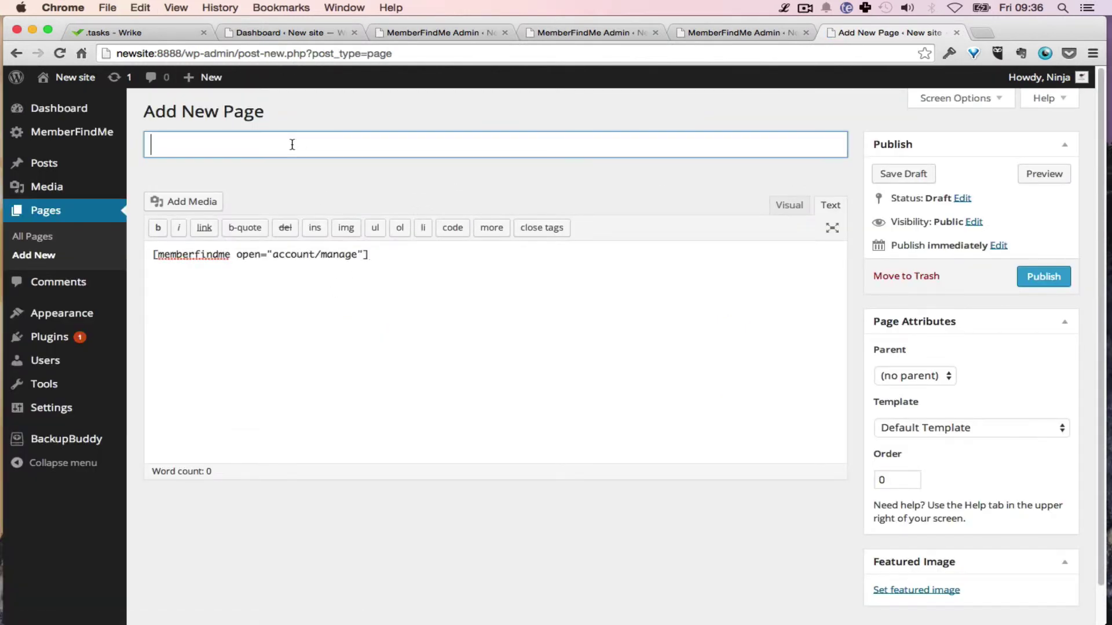
{"action": "type", "text": "Manage you"}
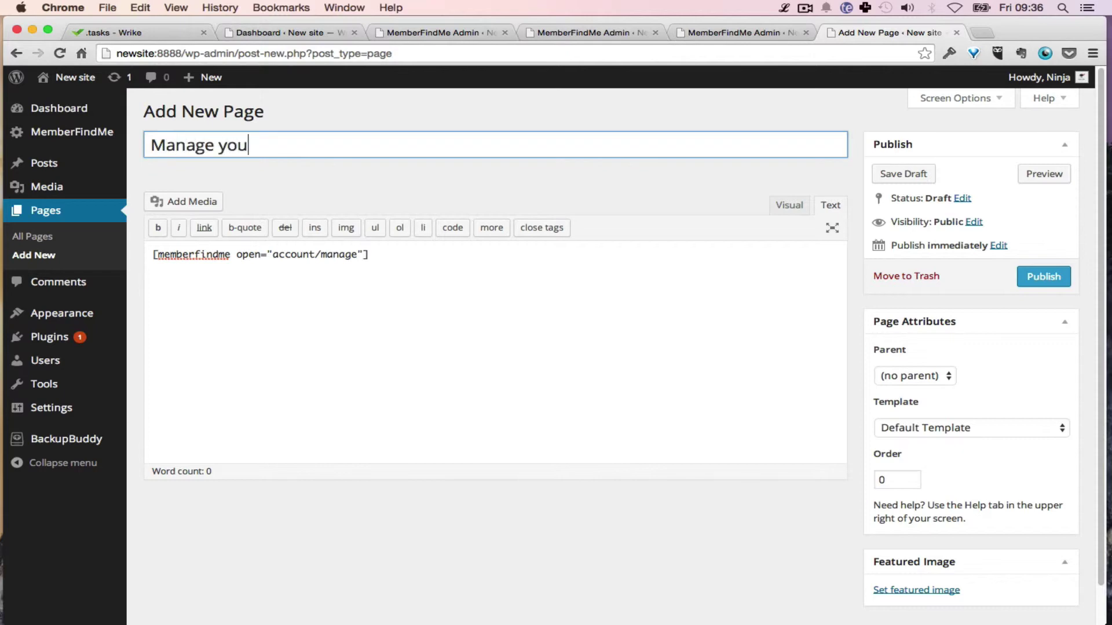
{"action": "type", "text": "r account"}
{"action": "key", "text": "Return"}
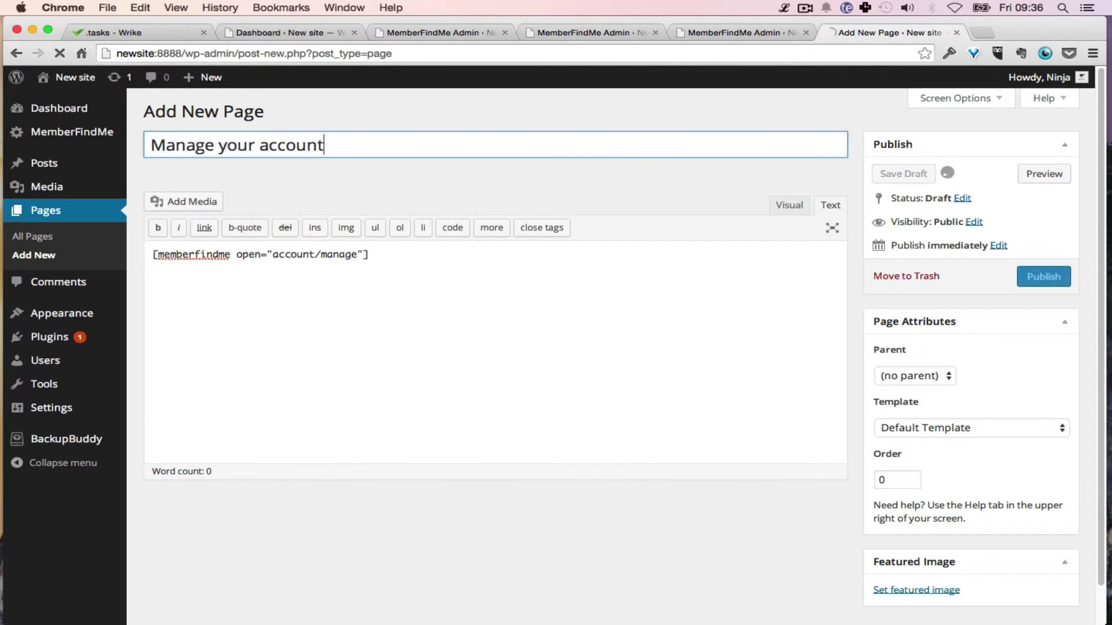
Step: Publish the Manage your account page and view its account form on the site
{"action": "left_click", "coordinate": [1024, 319]}
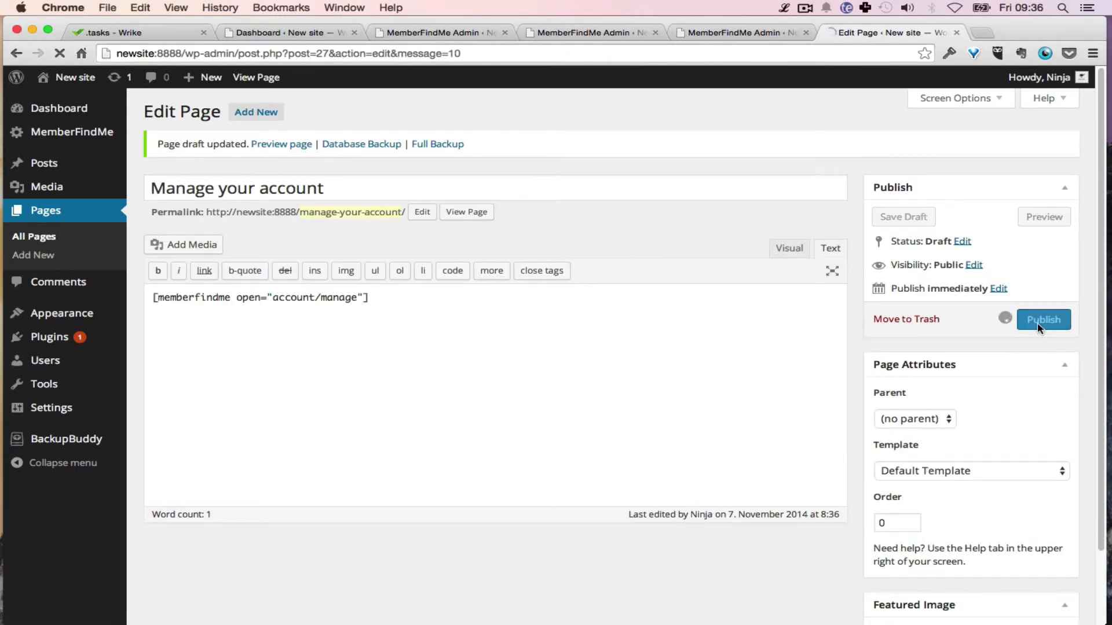
{"action": "key", "text": "super+v"}
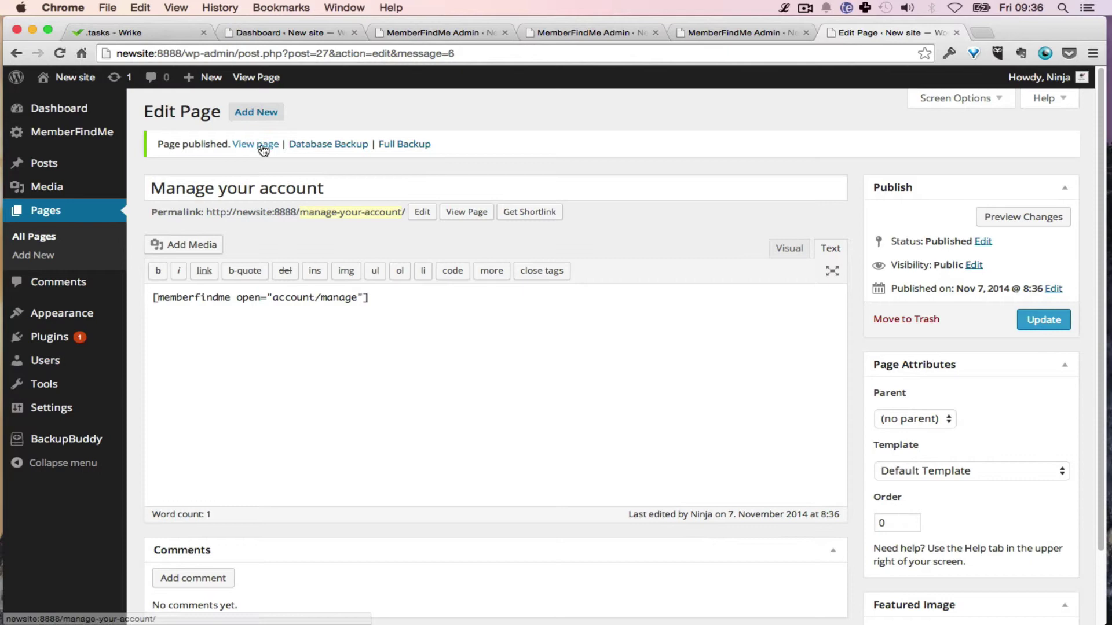
{"action": "left_click", "coordinate": [264, 146]}
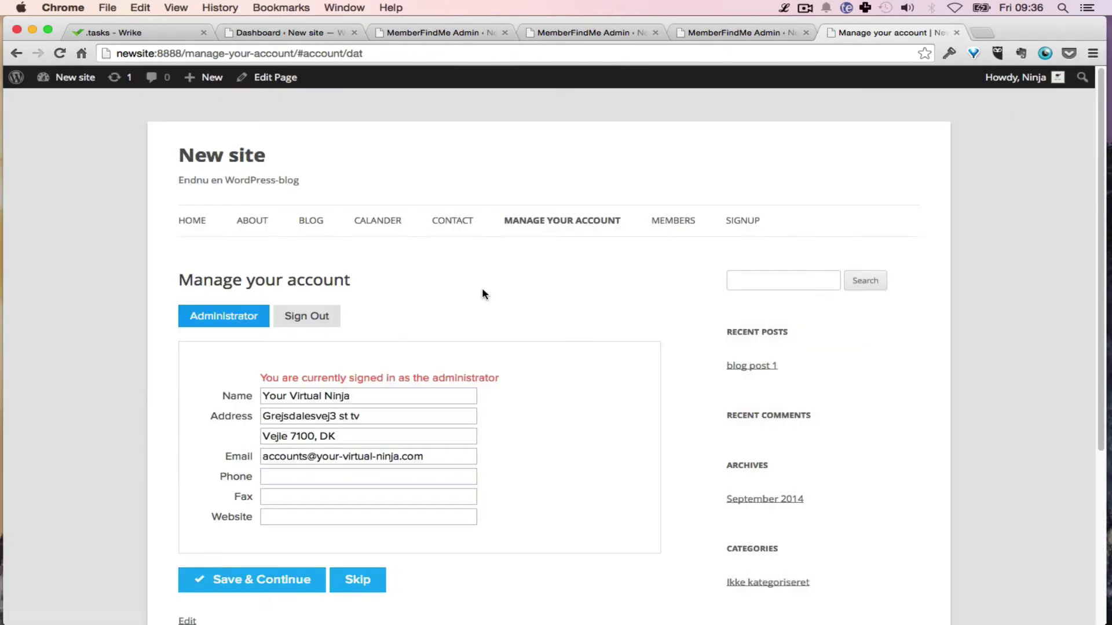
{"action": "scroll", "coordinate": [486, 301], "scroll_direction": "down", "scroll_amount": 5}
{"action": "left_click", "coordinate": [307, 340]}
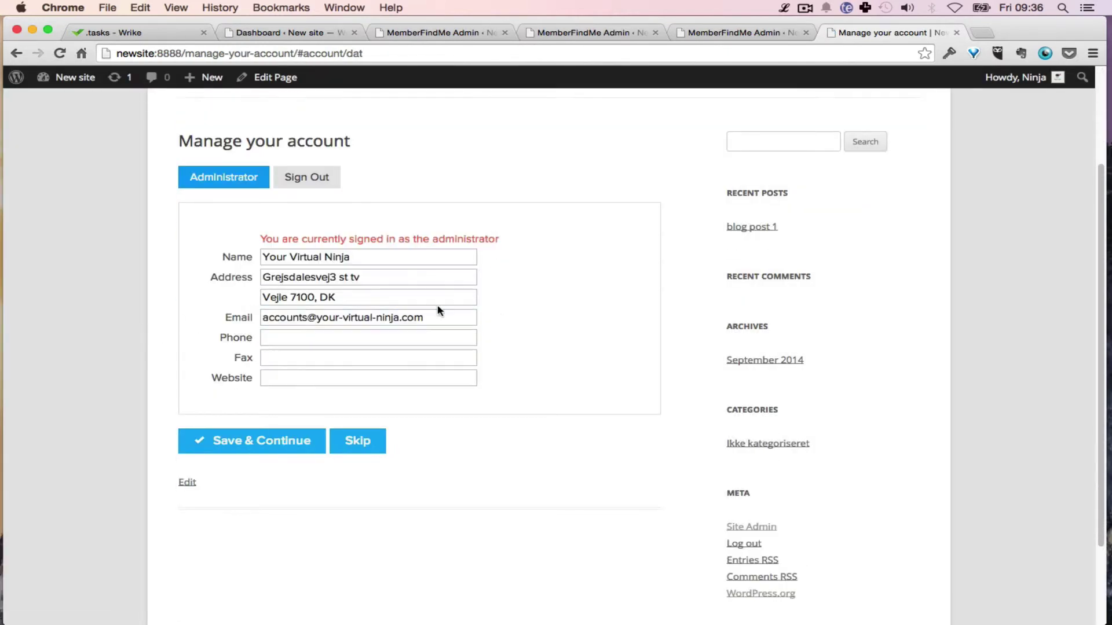
Step: Return to the widgets and shortcodes help article and review the shortcode options, list shortcodes and Important Notes
{"action": "key", "text": "ctrl+shift+Tab"}
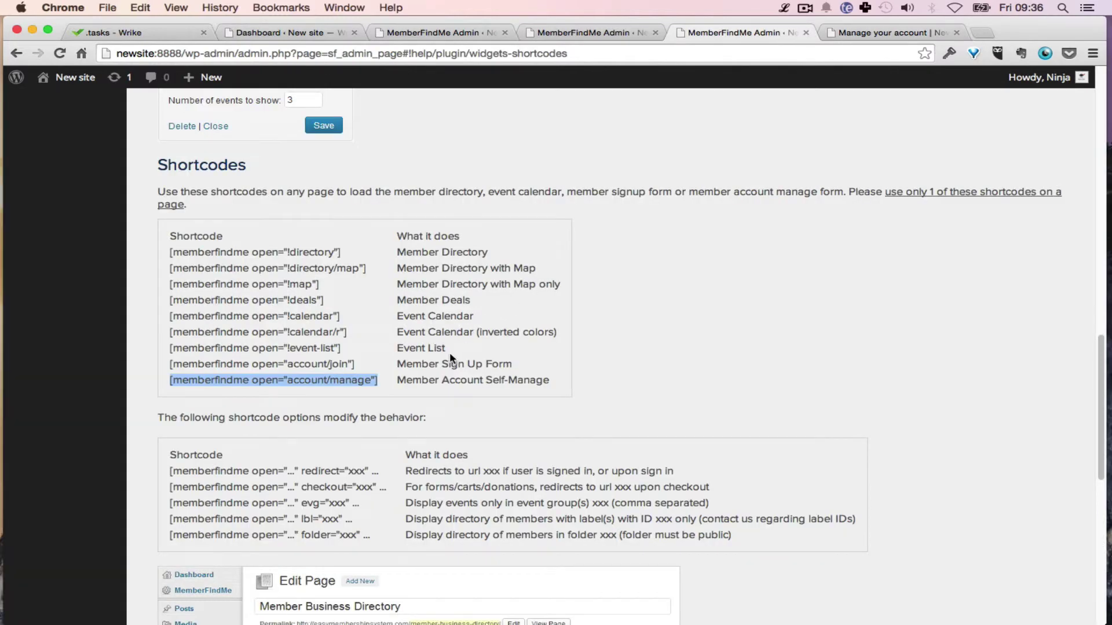
{"action": "scroll", "coordinate": [450, 357], "scroll_direction": "down", "scroll_amount": 5}
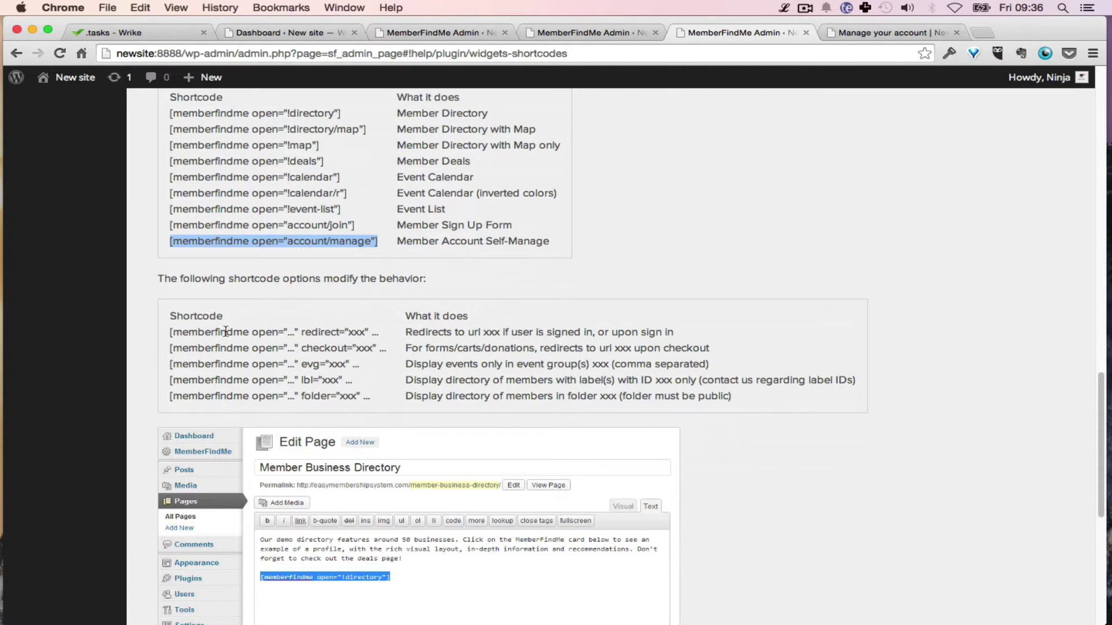
{"action": "scroll", "coordinate": [474, 360], "scroll_direction": "down", "scroll_amount": 3}
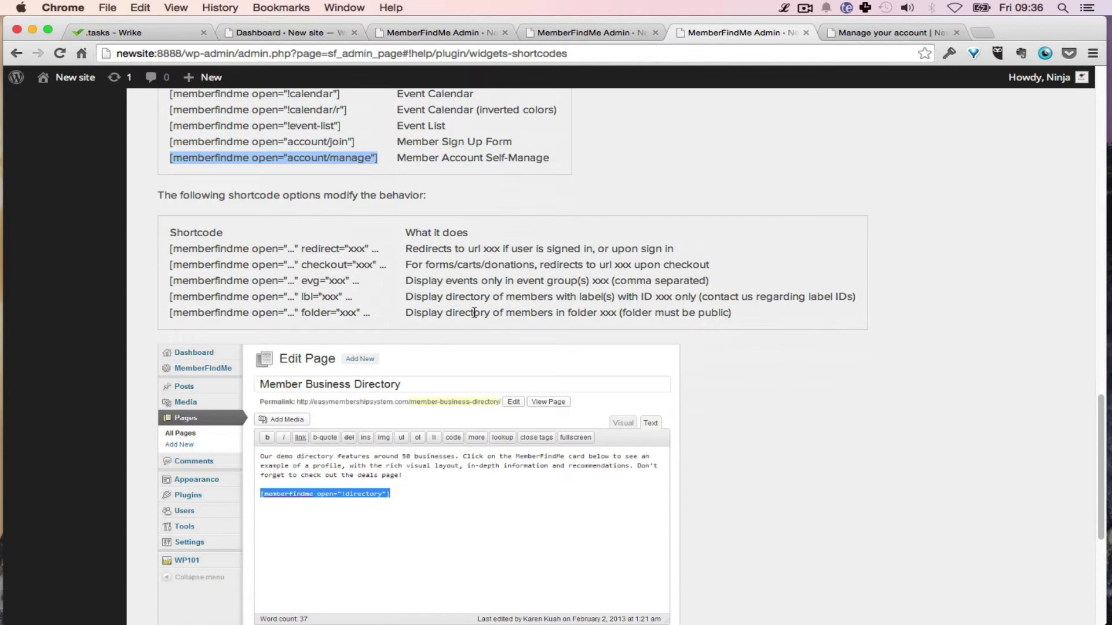
{"action": "scroll", "coordinate": [474, 313], "scroll_direction": "down", "scroll_amount": 5}
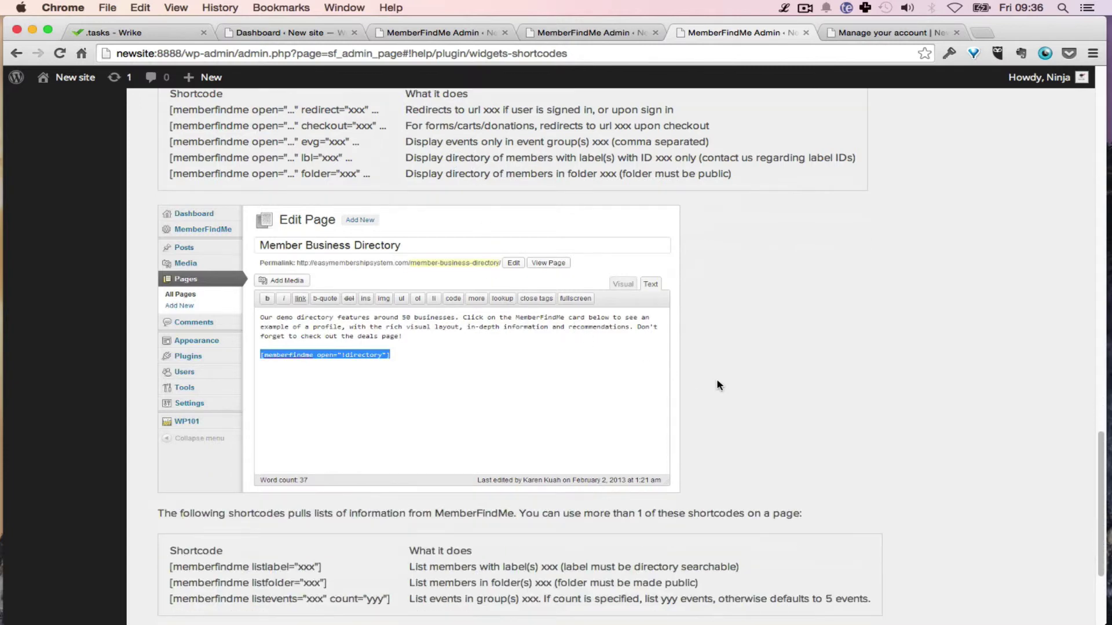
{"action": "scroll", "coordinate": [718, 385], "scroll_direction": "down", "scroll_amount": 6}
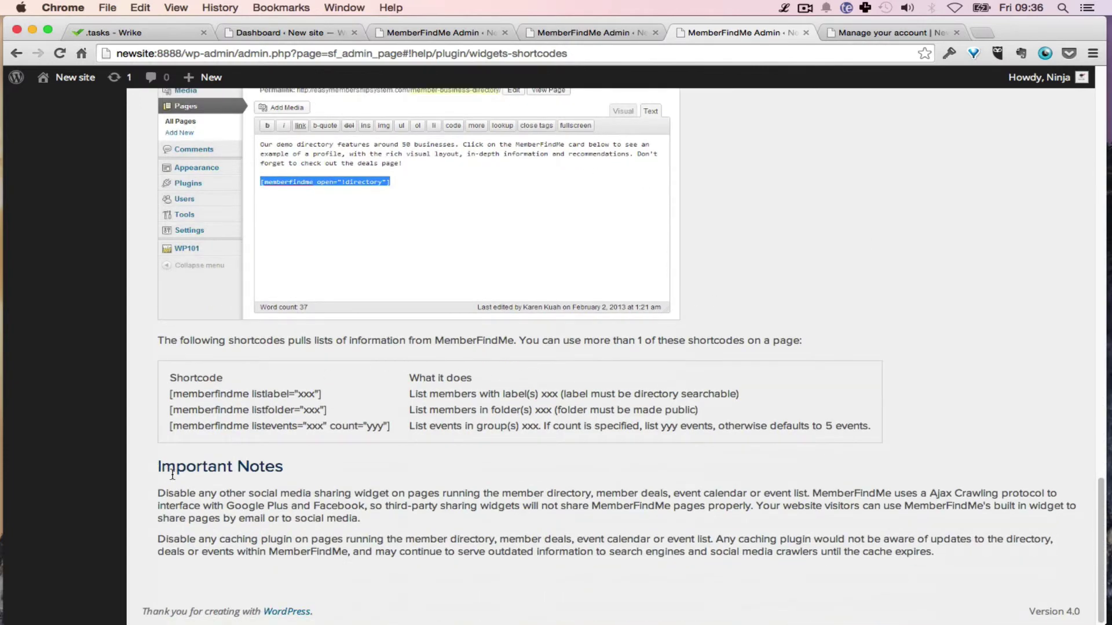
{"action": "scroll", "coordinate": [330, 481], "scroll_direction": "up", "scroll_amount": 20}
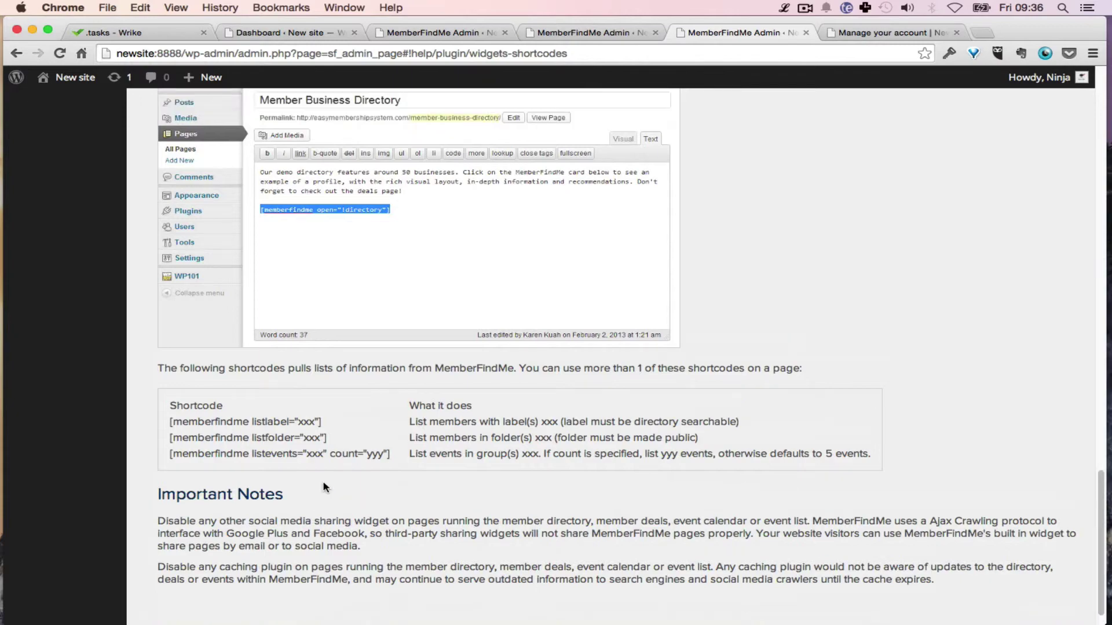
{"action": "scroll", "coordinate": [341, 456], "scroll_direction": "up", "scroll_amount": 20}
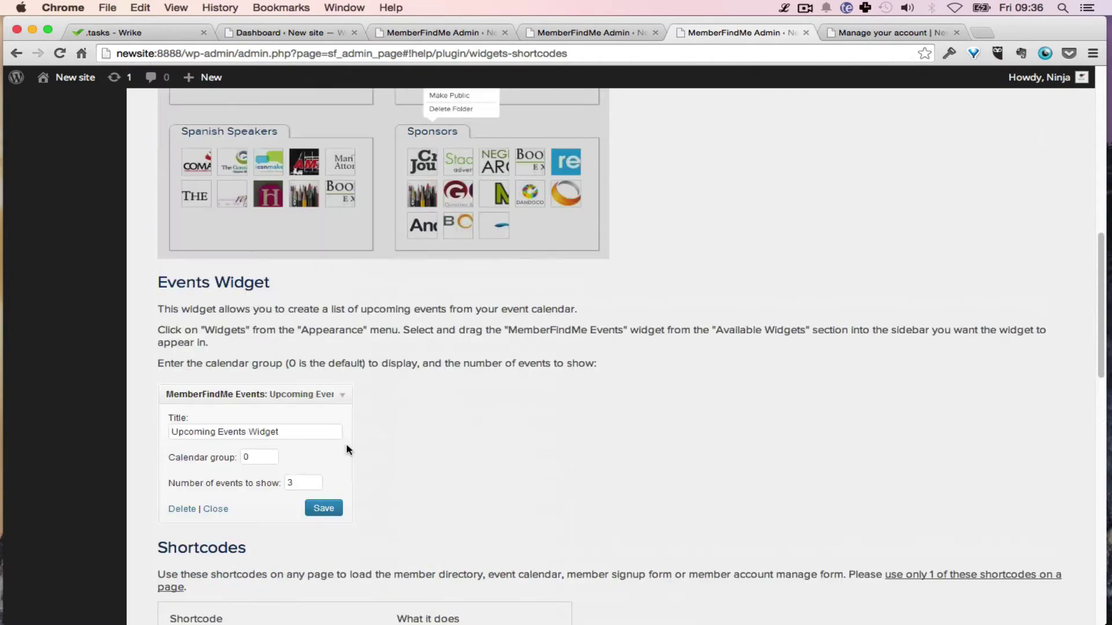
{"action": "scroll", "coordinate": [371, 402], "scroll_direction": "up", "scroll_amount": 2}
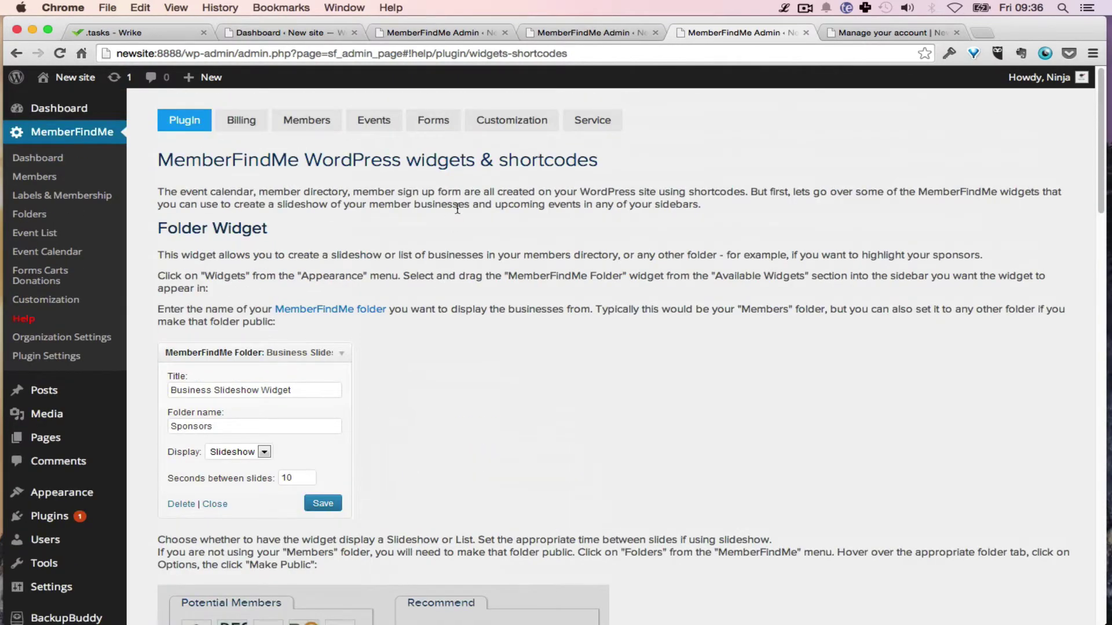
Step: Browse the help topics on forms and customization, then open and read the Data fields article
{"action": "mouse_move", "coordinate": [368, 123]}
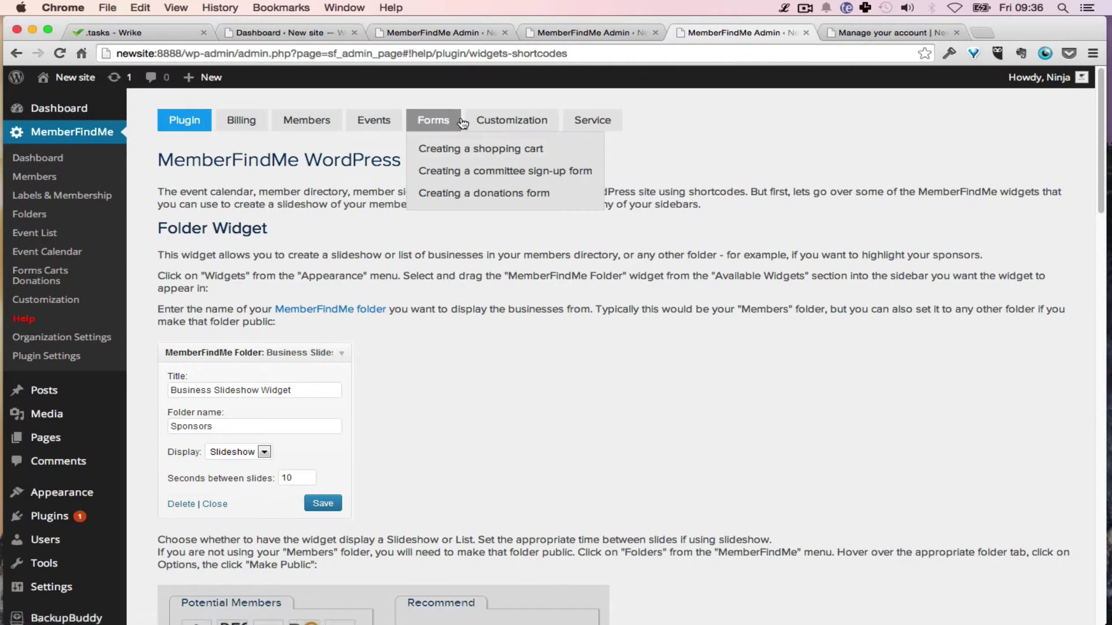
{"action": "mouse_move", "coordinate": [521, 125]}
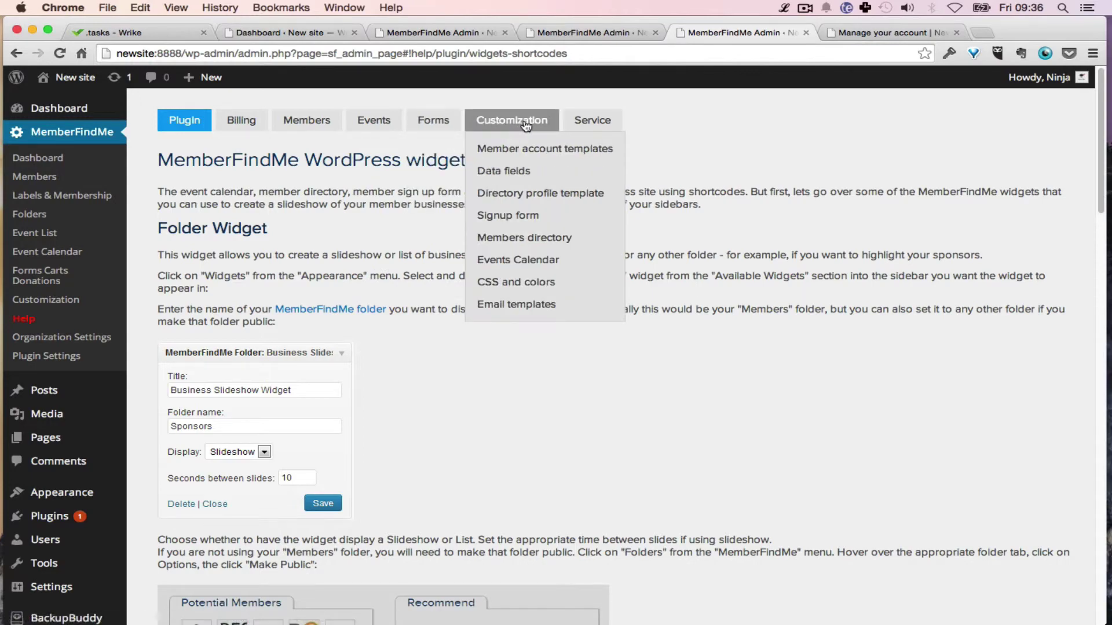
{"action": "left_click", "coordinate": [509, 172]}
{"action": "scroll", "coordinate": [429, 321], "scroll_direction": "down", "scroll_amount": 4}
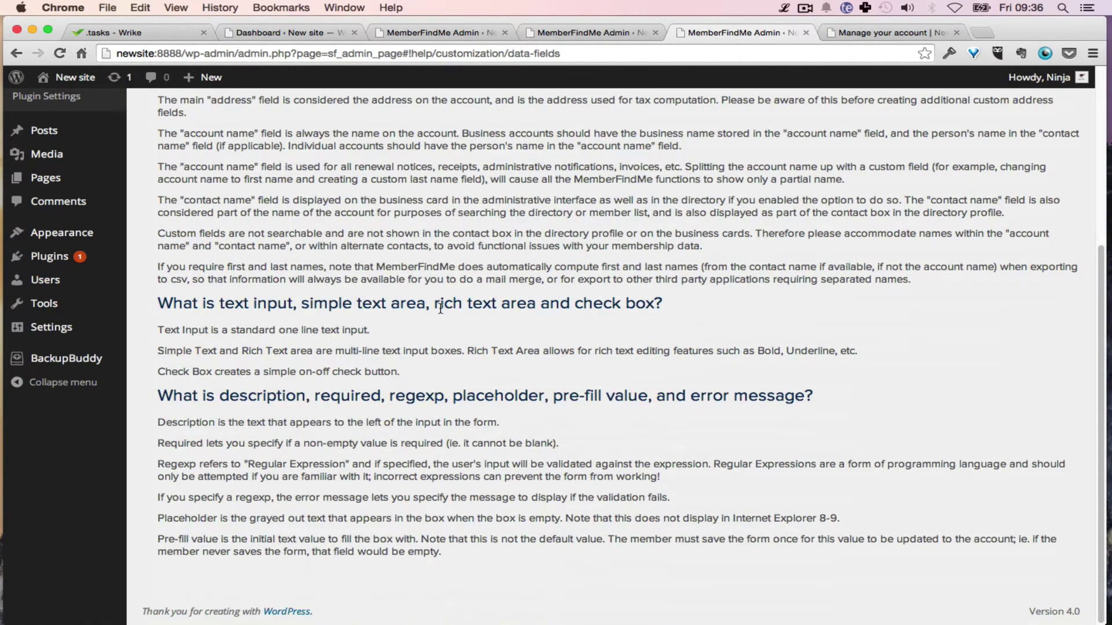
Step: Open the Customer service help article and read the Common problems article
{"action": "scroll", "coordinate": [432, 301], "scroll_direction": "up", "scroll_amount": 4}
{"action": "mouse_move", "coordinate": [592, 121]}
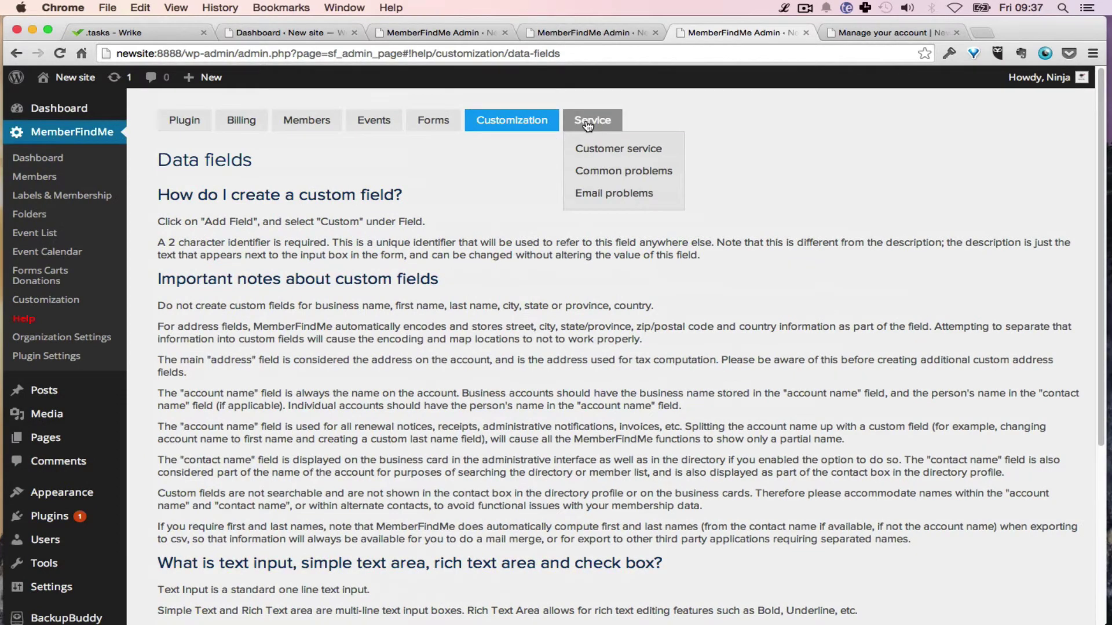
{"action": "left_click", "coordinate": [601, 144]}
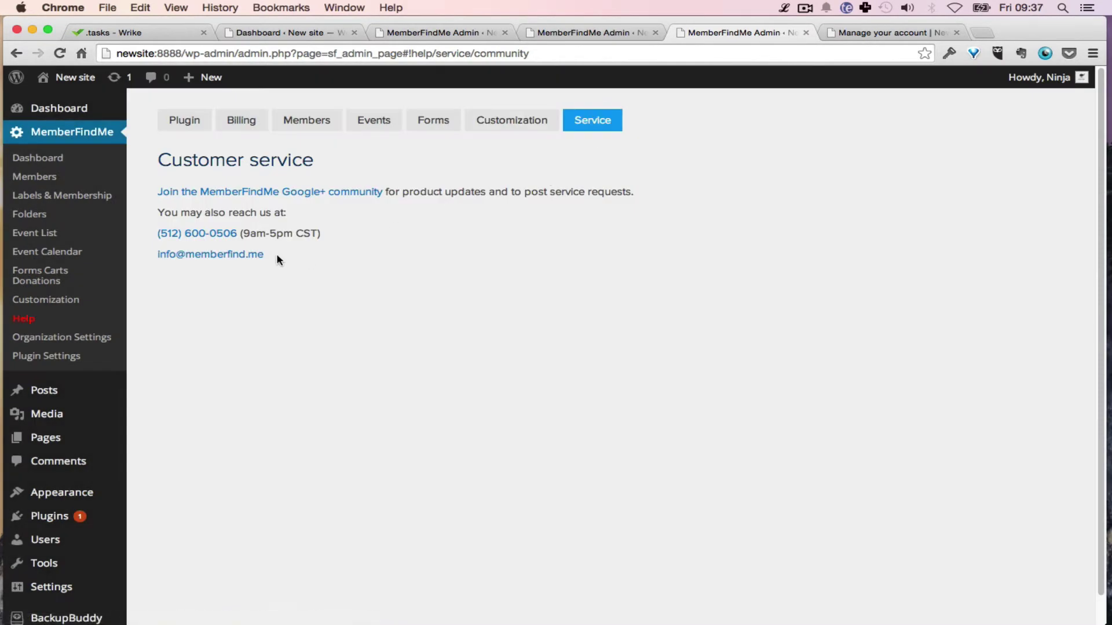
{"action": "mouse_move", "coordinate": [597, 120]}
{"action": "left_click", "coordinate": [603, 172]}
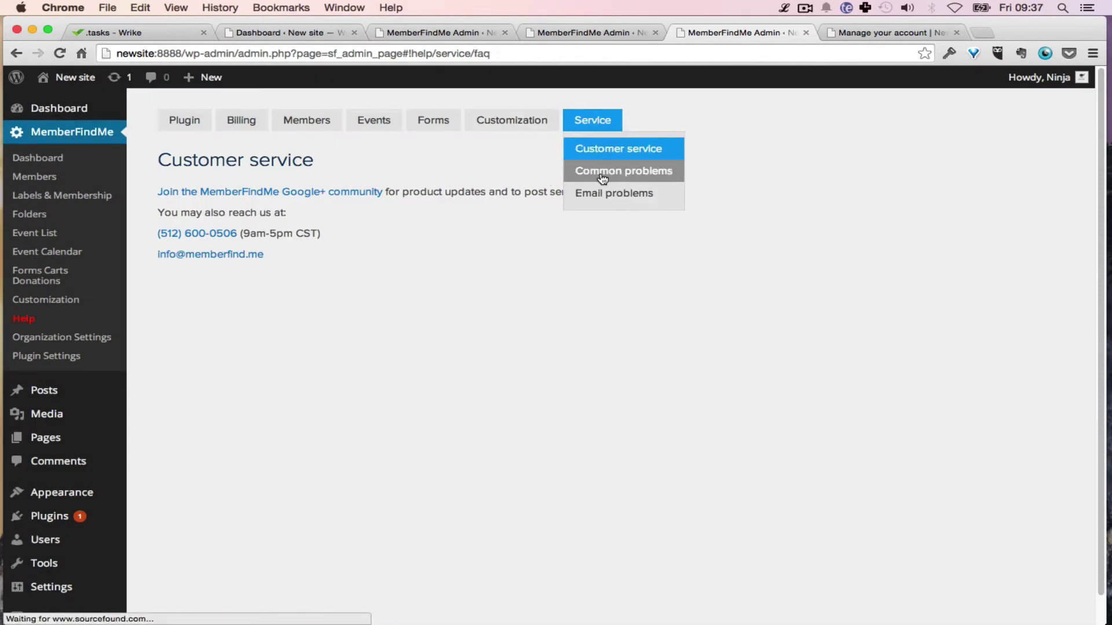
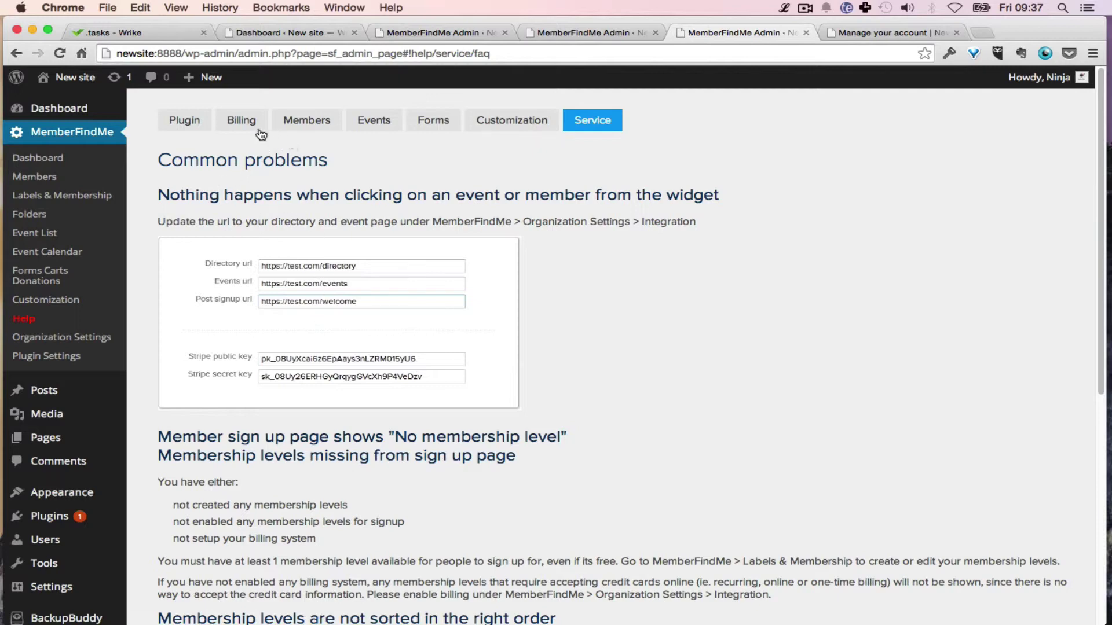
{"action": "mouse_move", "coordinate": [289, 122]}
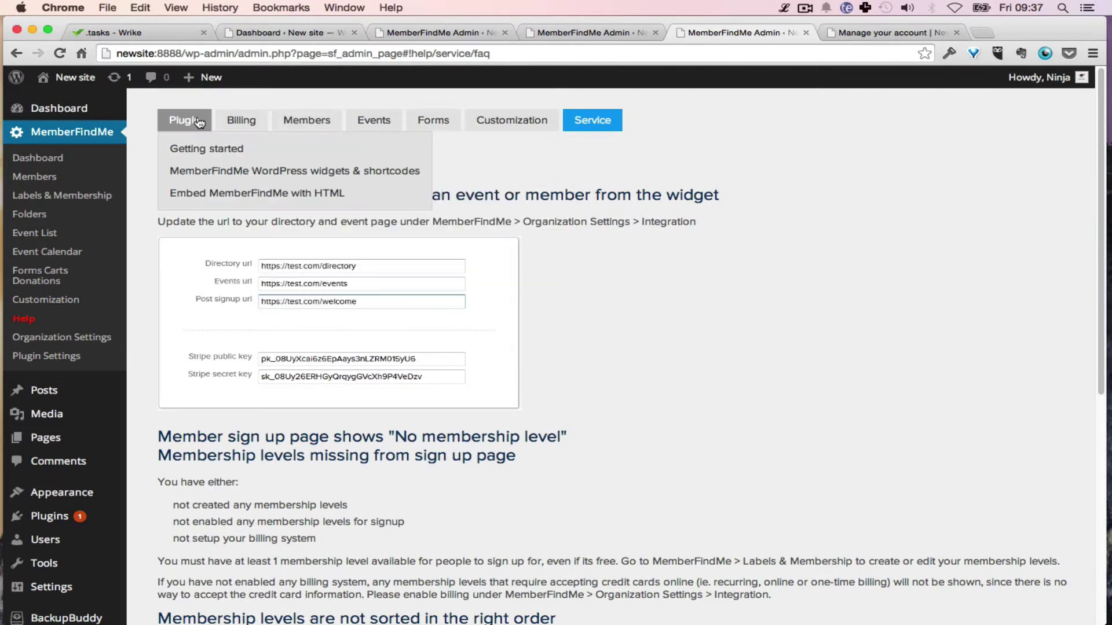
{"action": "left_click", "coordinate": [47, 300]}
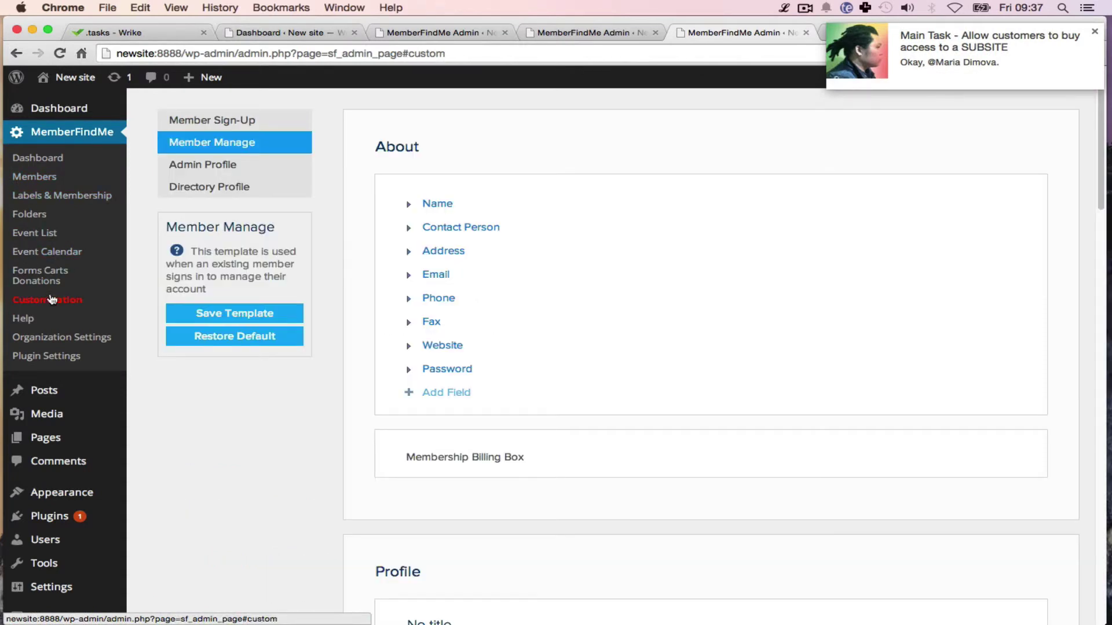
{"action": "left_click", "coordinate": [35, 337]}
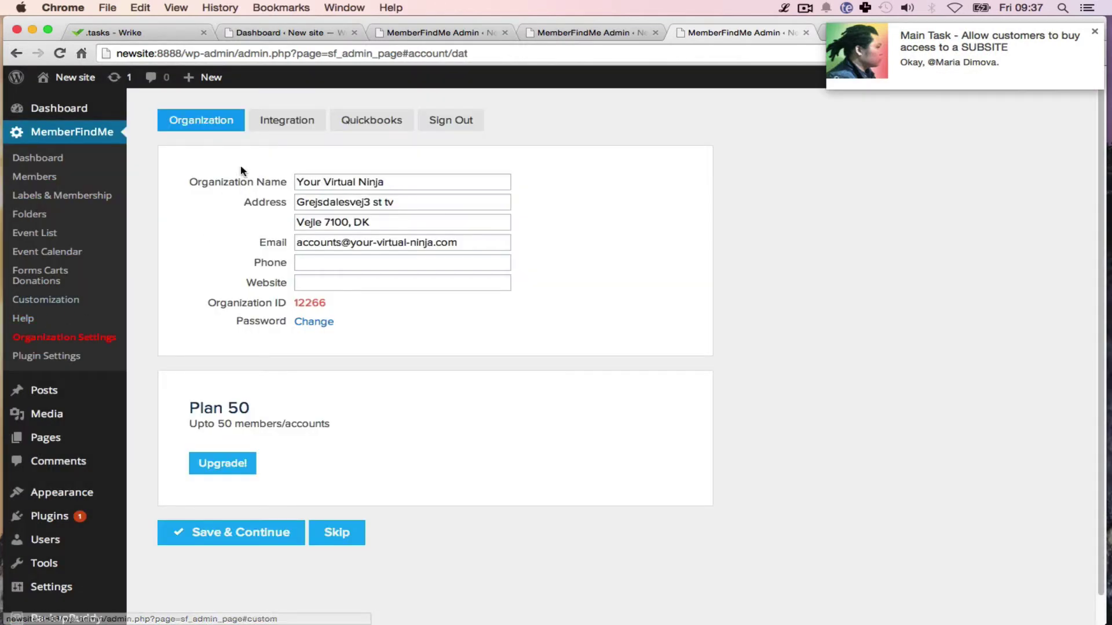
{"action": "left_click", "coordinate": [294, 127]}
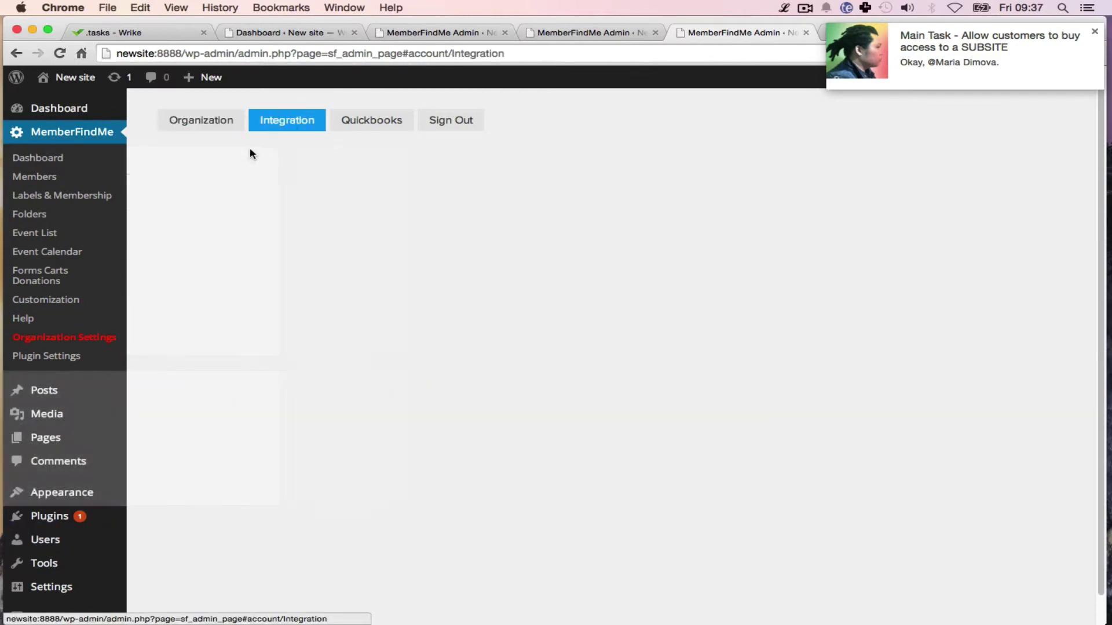
{"action": "left_click", "coordinate": [384, 251]}
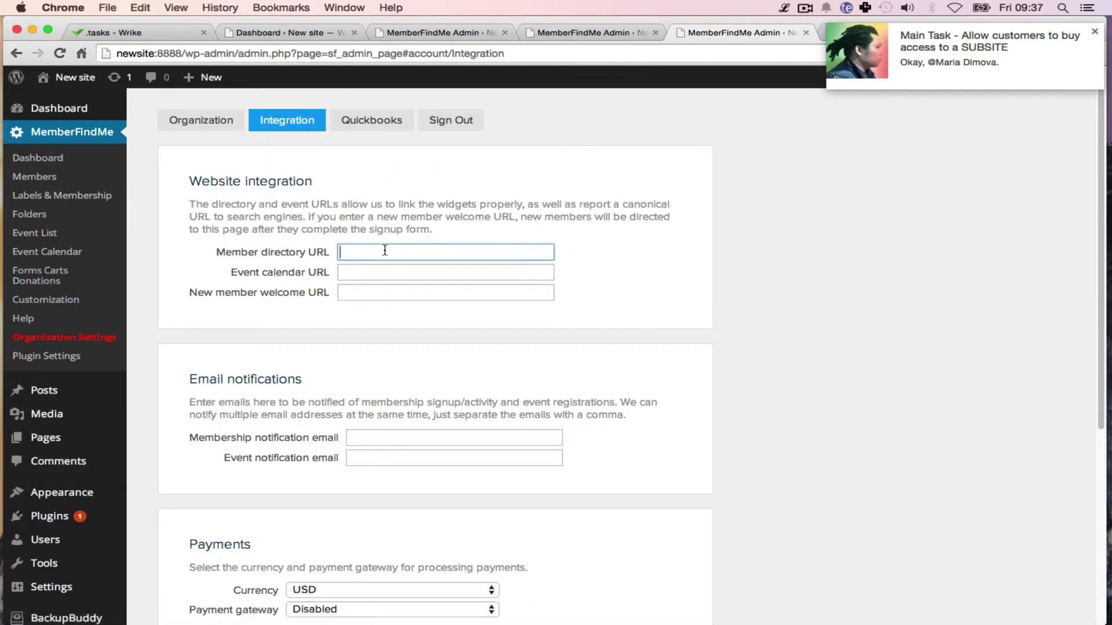
{"action": "left_click", "coordinate": [581, 255]}
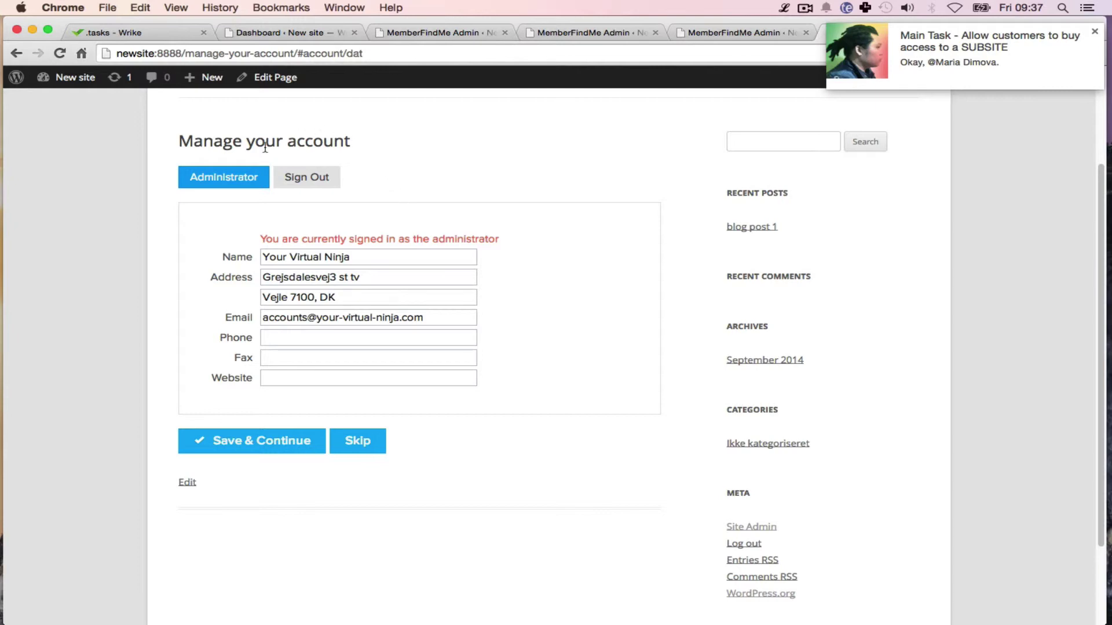
{"action": "scroll", "coordinate": [272, 148], "scroll_direction": "up", "scroll_amount": 3}
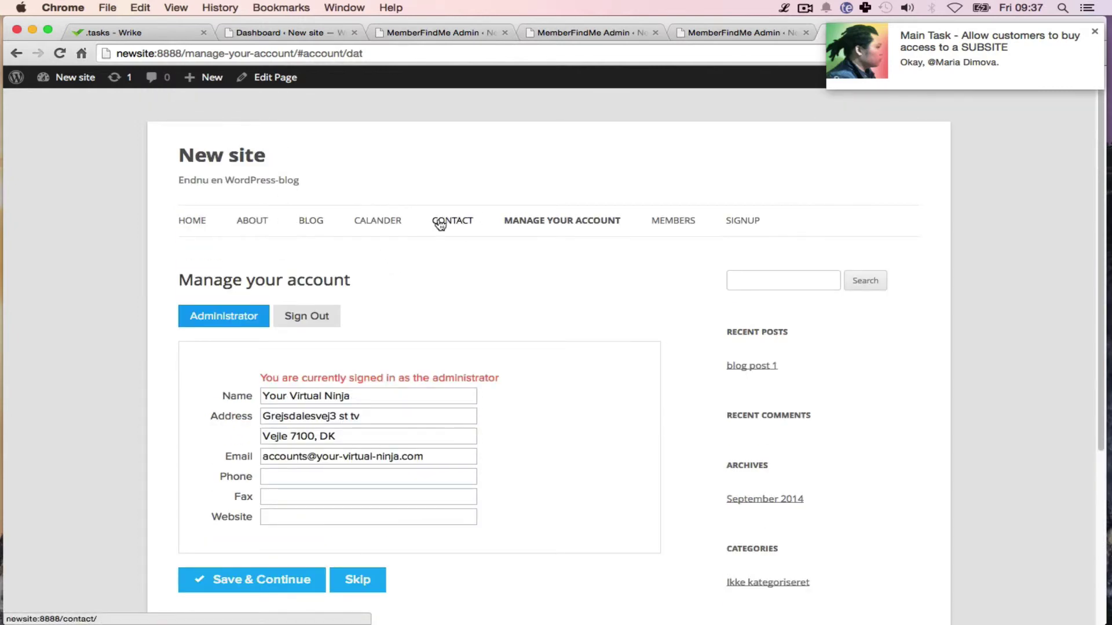
{"action": "left_click", "coordinate": [670, 220]}
{"action": "left_click", "coordinate": [282, 53]}
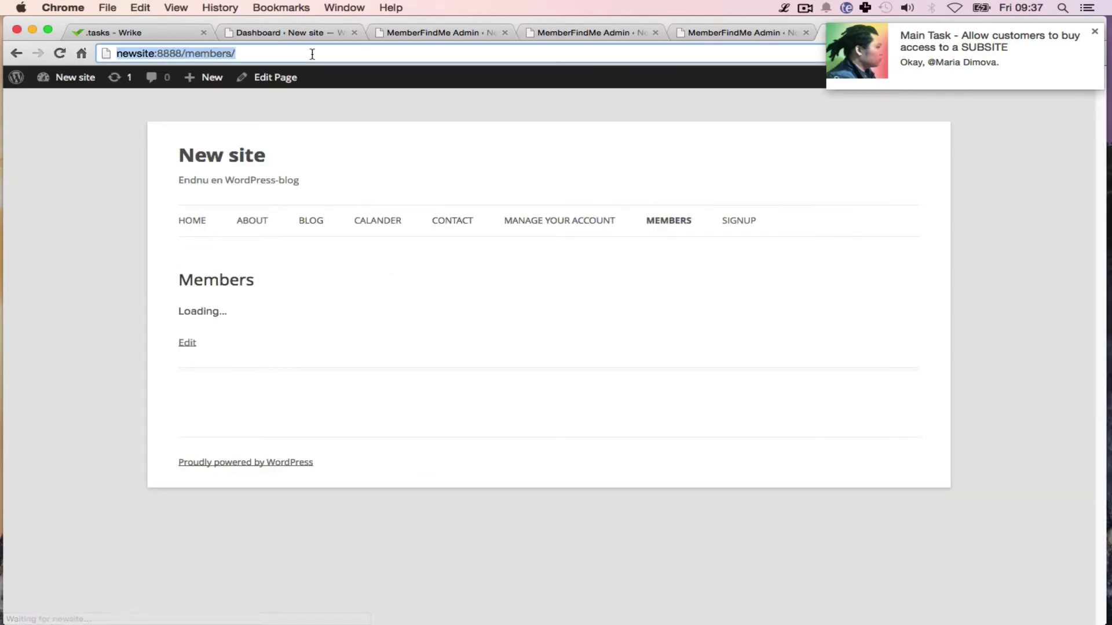
{"action": "triple_click", "coordinate": [281, 54]}
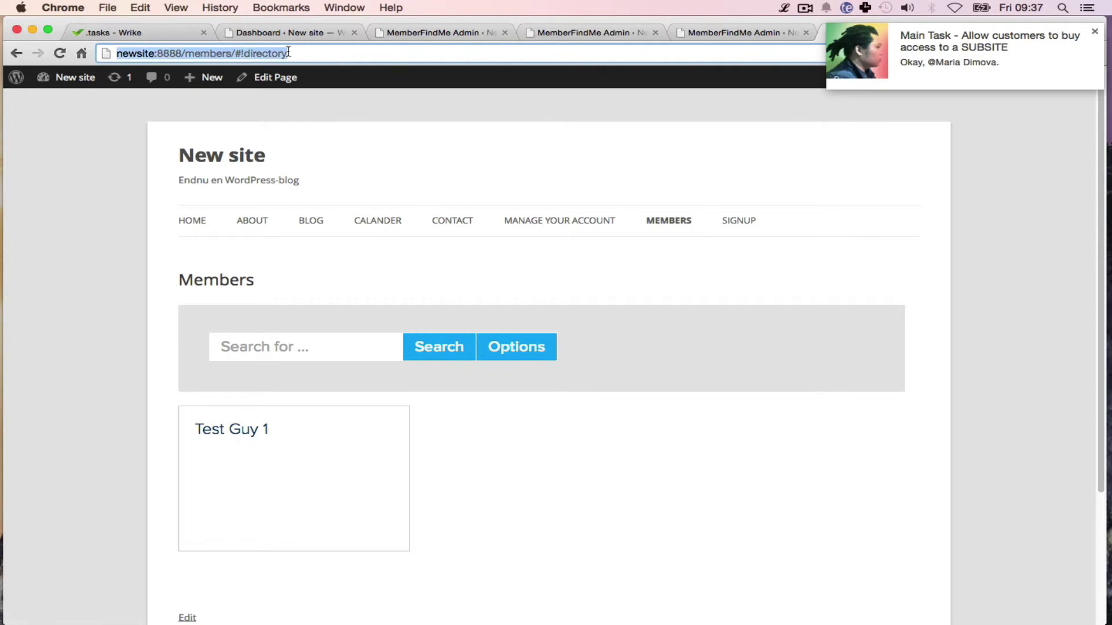
{"action": "key", "text": "super+c"}
{"action": "key", "text": "super+alt+Left"}
{"action": "left_click", "coordinate": [419, 255]}
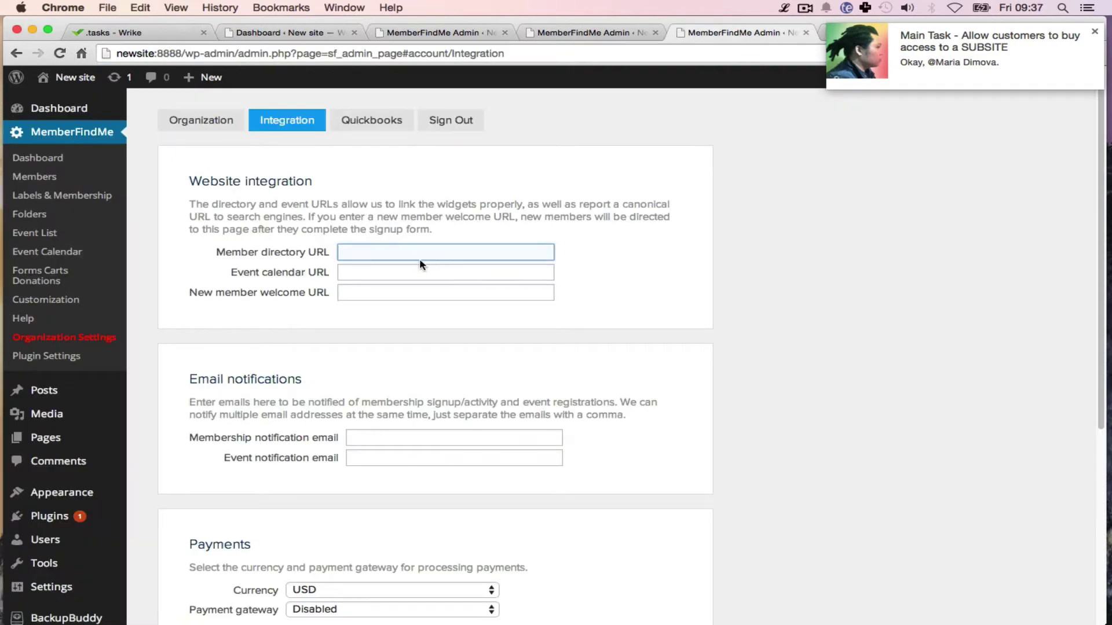
{"action": "key", "text": "super+v"}
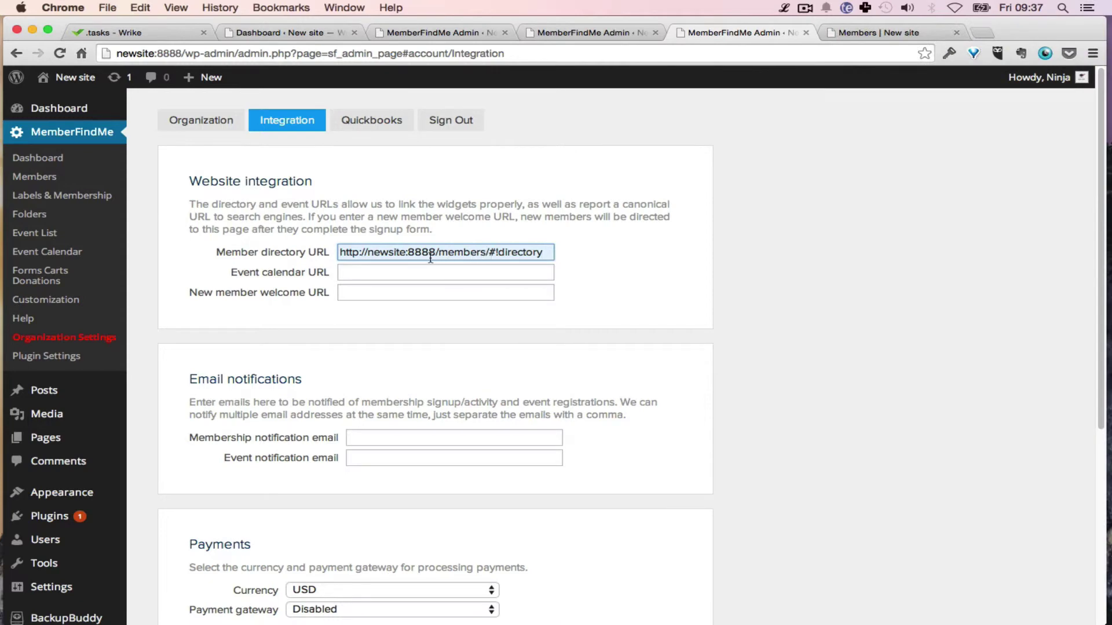
{"action": "left_click", "coordinate": [355, 272]}
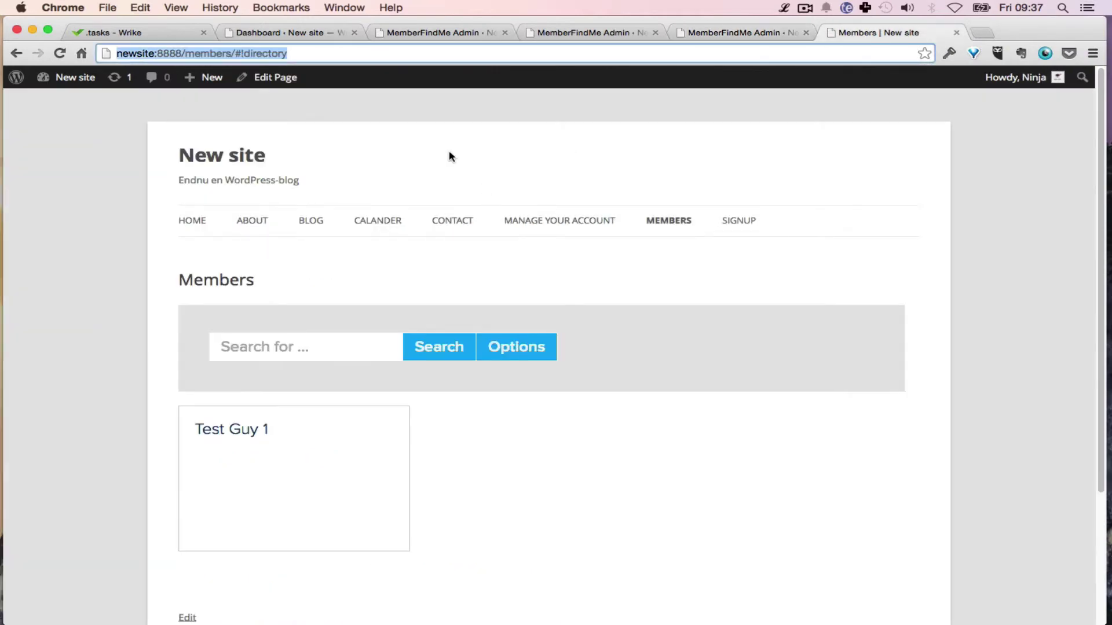
{"action": "key", "text": "super+alt+Right"}
{"action": "left_click", "coordinate": [364, 209]}
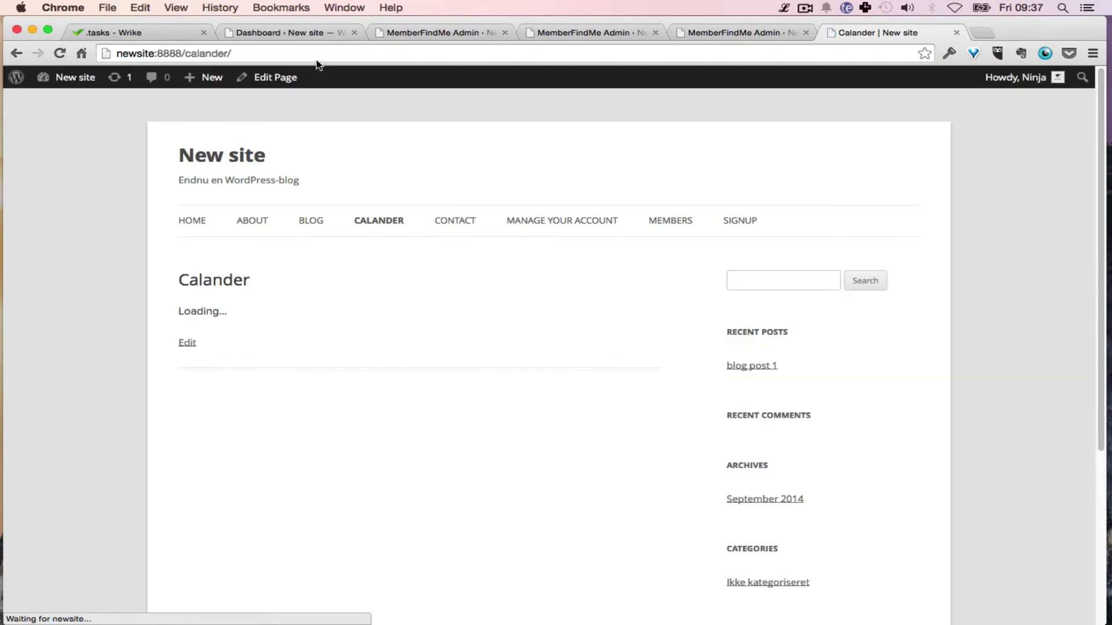
{"action": "left_click", "coordinate": [309, 53]}
{"action": "key", "text": "super+c"}
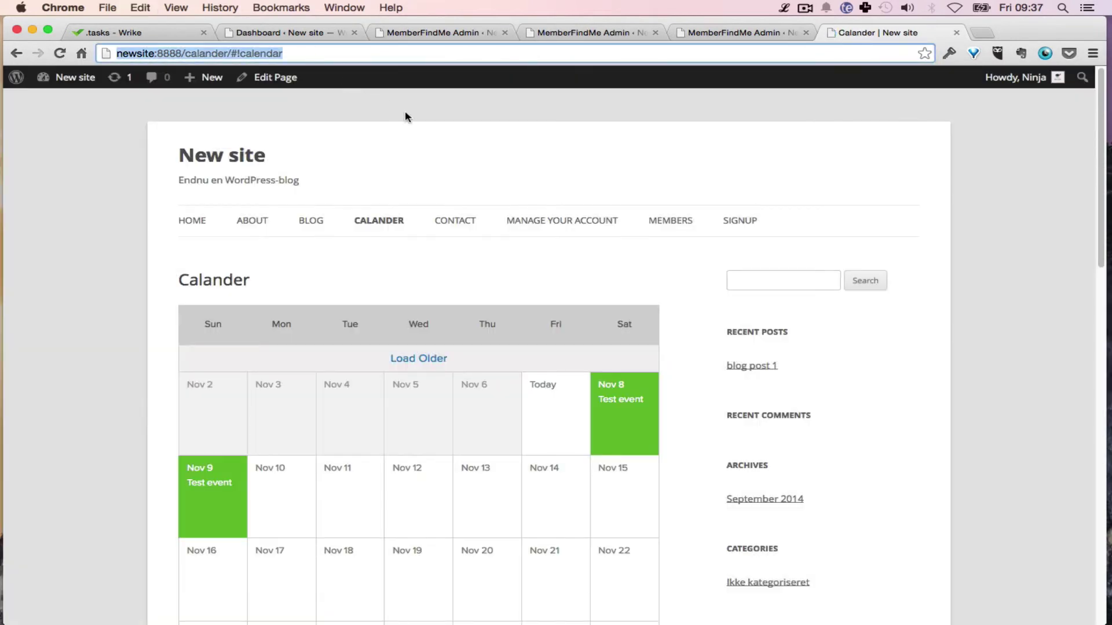
{"action": "key", "text": "super+alt+Left"}
{"action": "left_click", "coordinate": [390, 272]}
{"action": "key", "text": "super+v"}
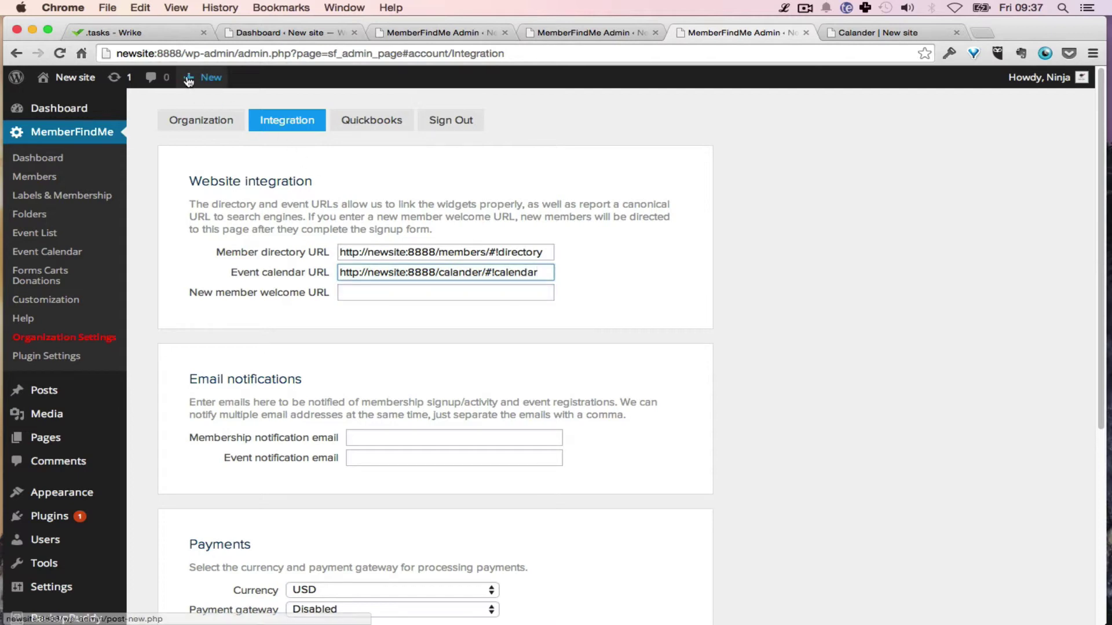
Step: Create a new page titled Welcome to us in a separate browser tab and publish it
{"action": "left_click", "coordinate": [194, 137], "text": "super"}
{"action": "key", "text": "super+alt+Right"}
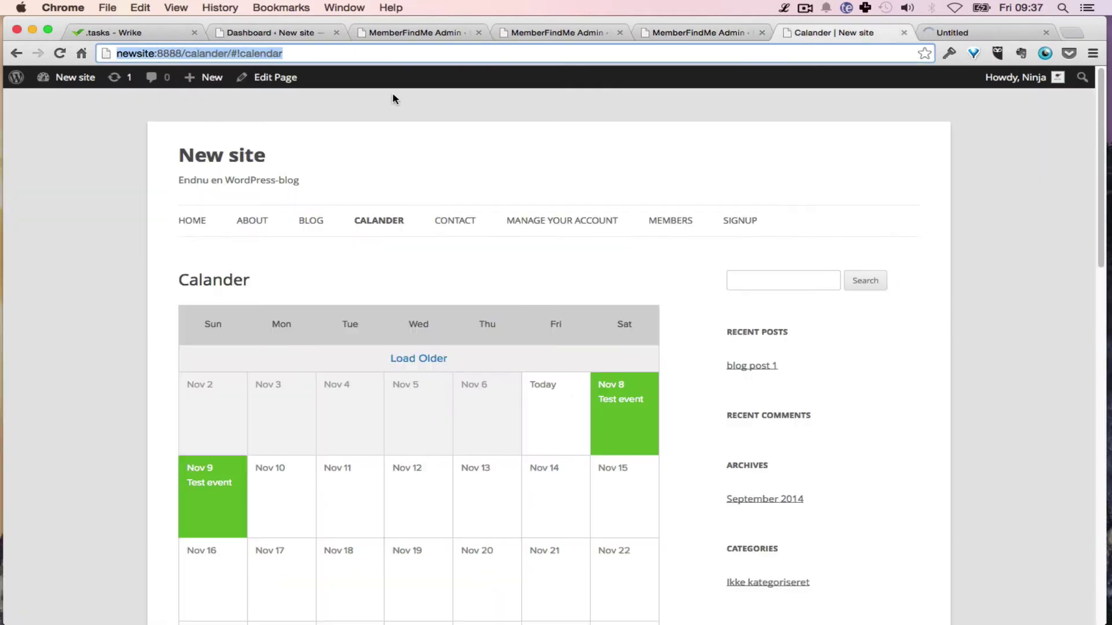
{"action": "key", "text": "super+w"}
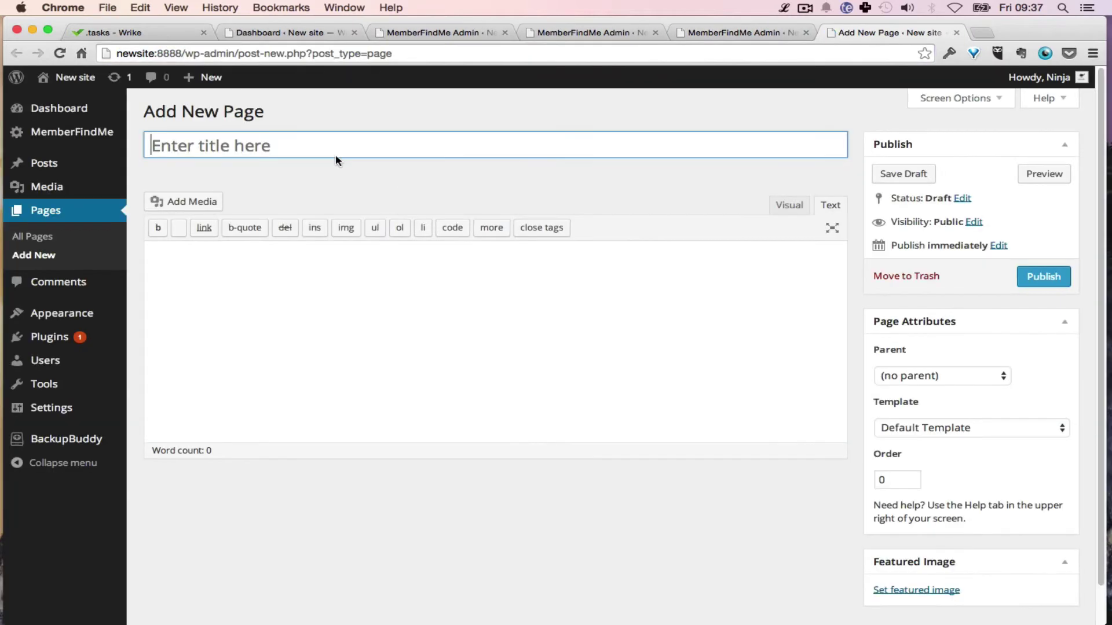
{"action": "type", "text": "Welcome "}
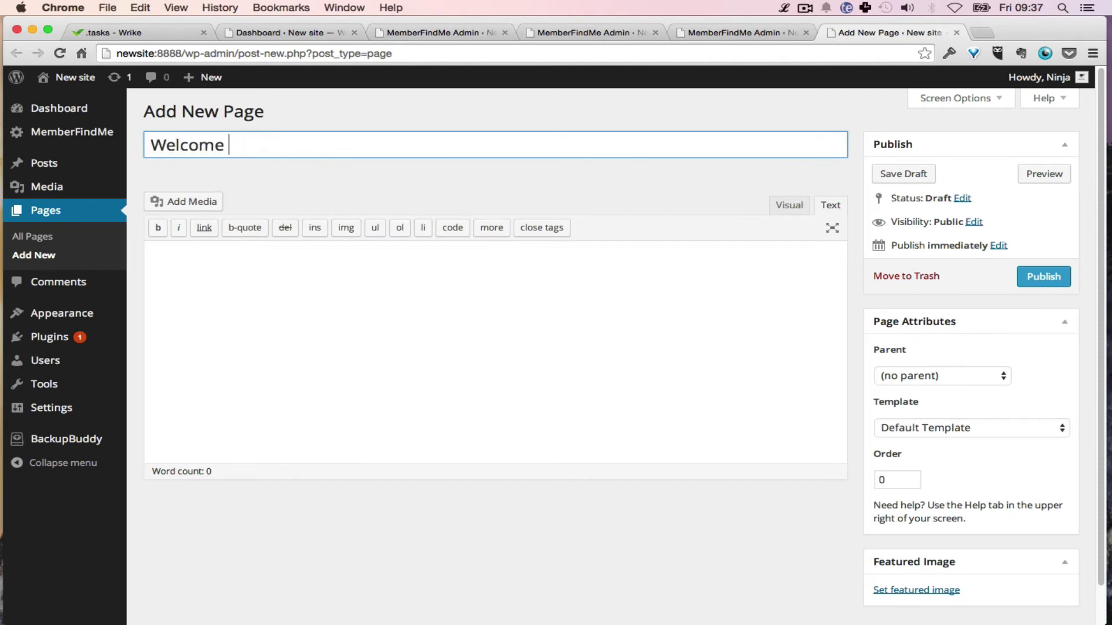
{"action": "type", "text": "to us"}
{"action": "left_click", "coordinate": [1032, 277]}
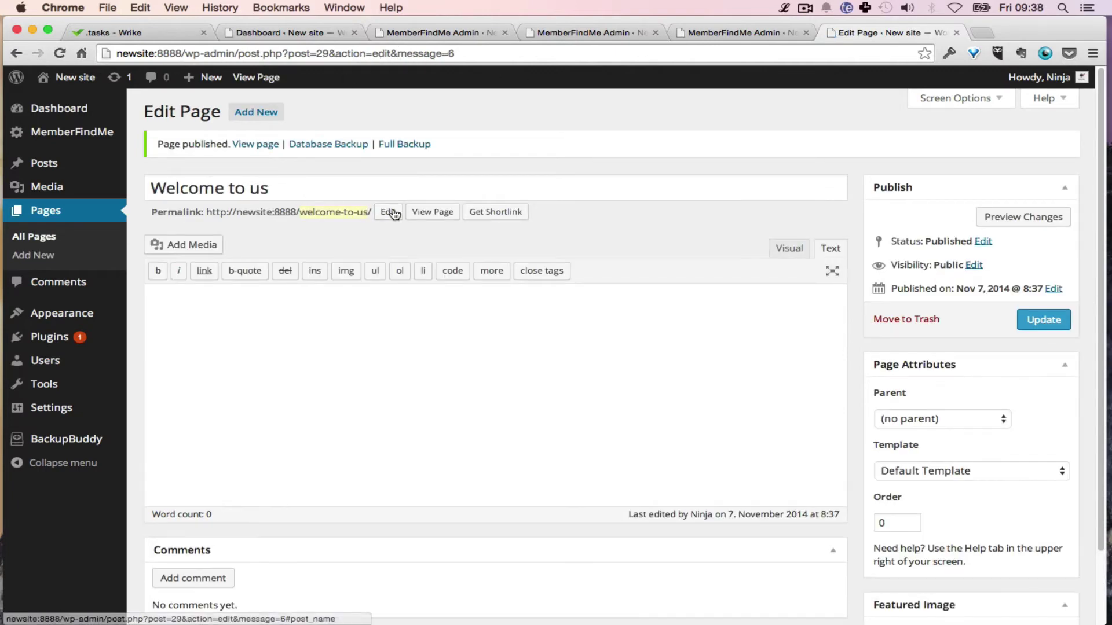
Step: Set the New member welcome URL to the address of the Welcome to us page and save the integration settings
{"action": "left_click", "coordinate": [433, 212]}
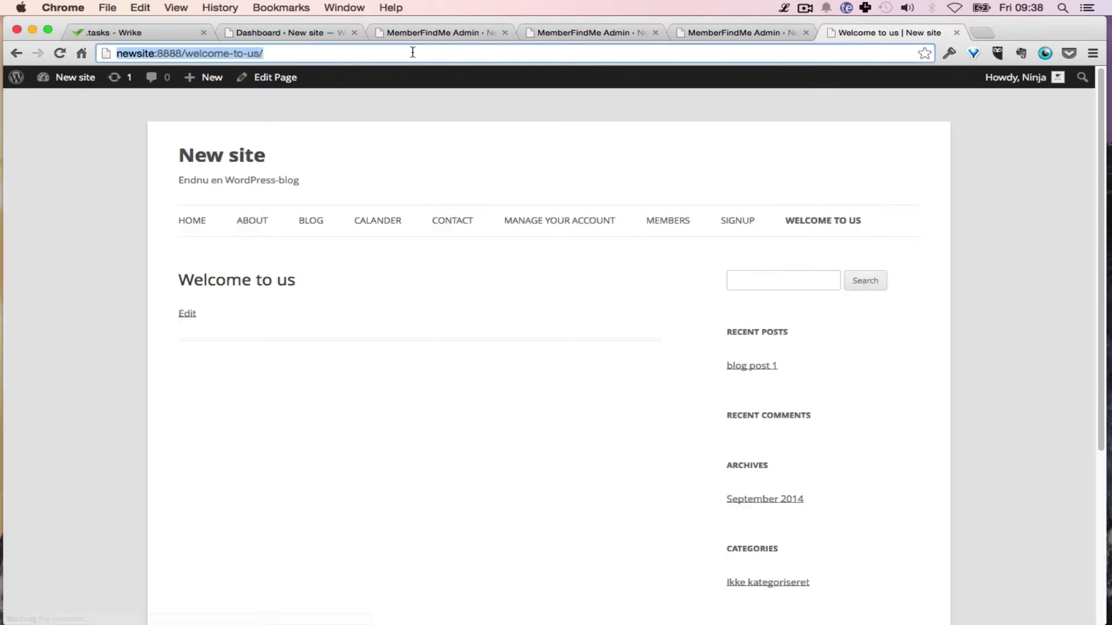
{"action": "key", "text": "ctrl+shift+Tab"}
{"action": "left_click", "coordinate": [429, 291]}
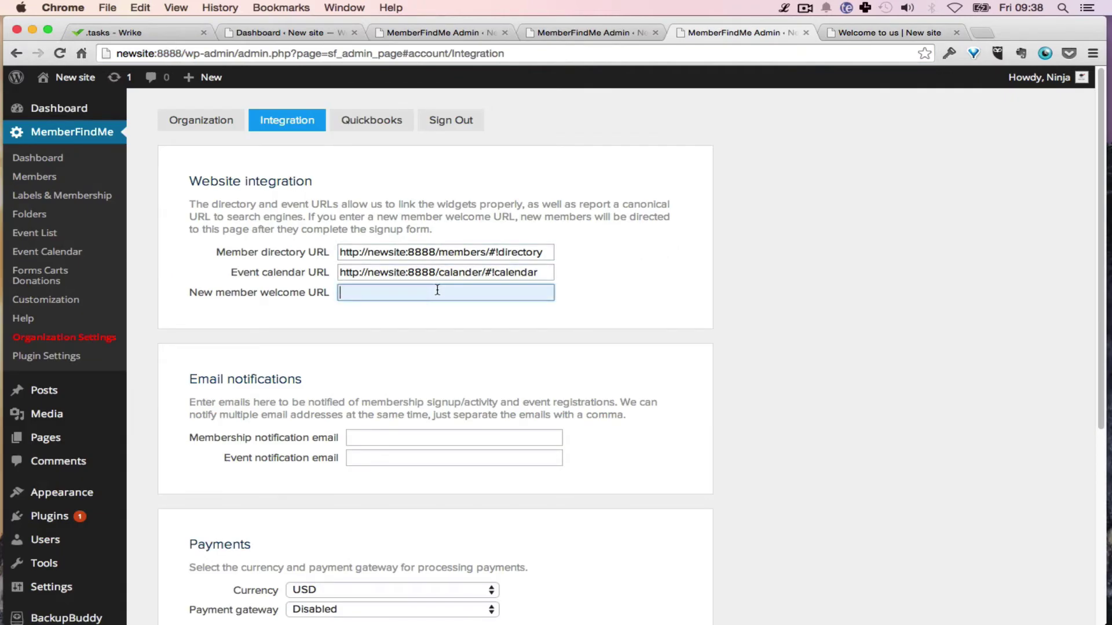
{"action": "key", "text": "super+v"}
{"action": "scroll", "coordinate": [331, 237], "scroll_direction": "down", "scroll_amount": 5}
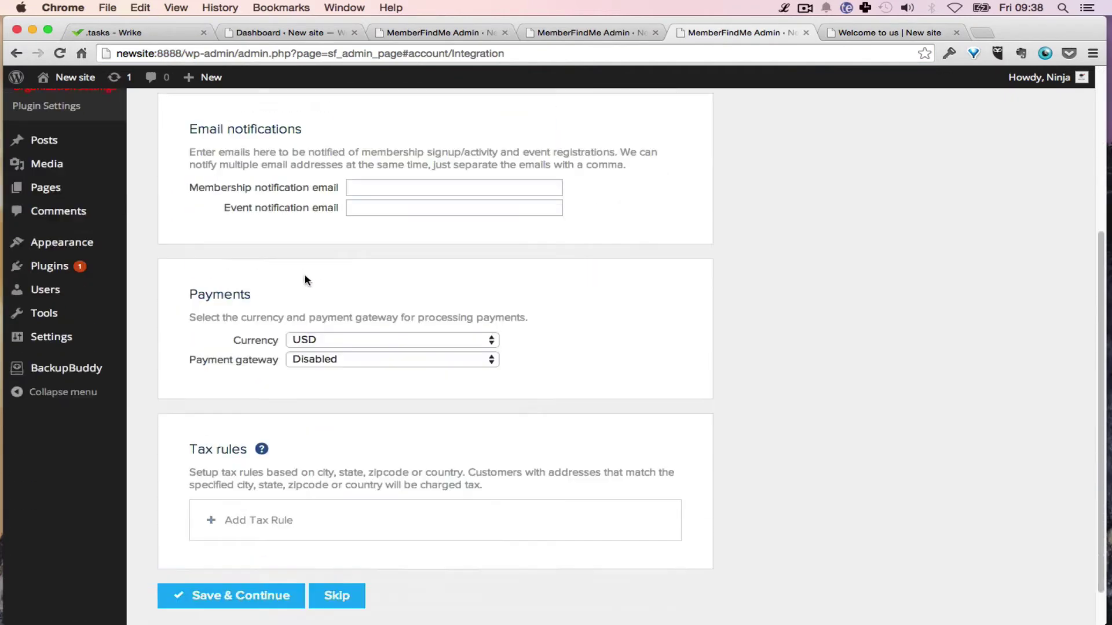
{"action": "left_click", "coordinate": [211, 550]}
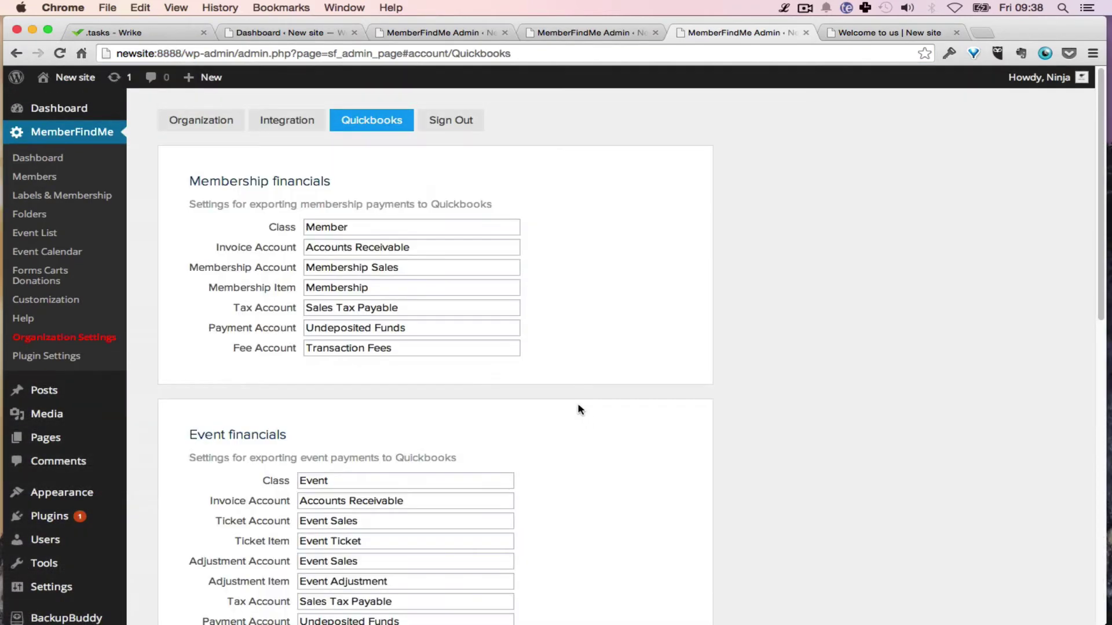
{"action": "scroll", "coordinate": [232, 260], "scroll_direction": "down", "scroll_amount": 10}
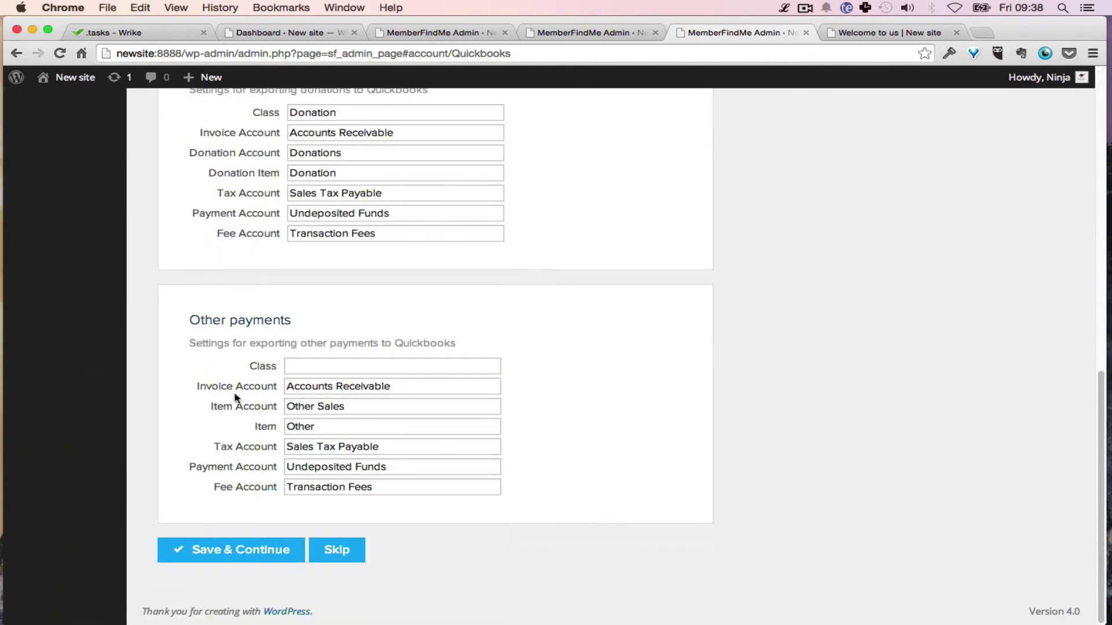
Step: View the Signup page on the site and log out of WordPress
{"action": "left_click", "coordinate": [892, 33]}
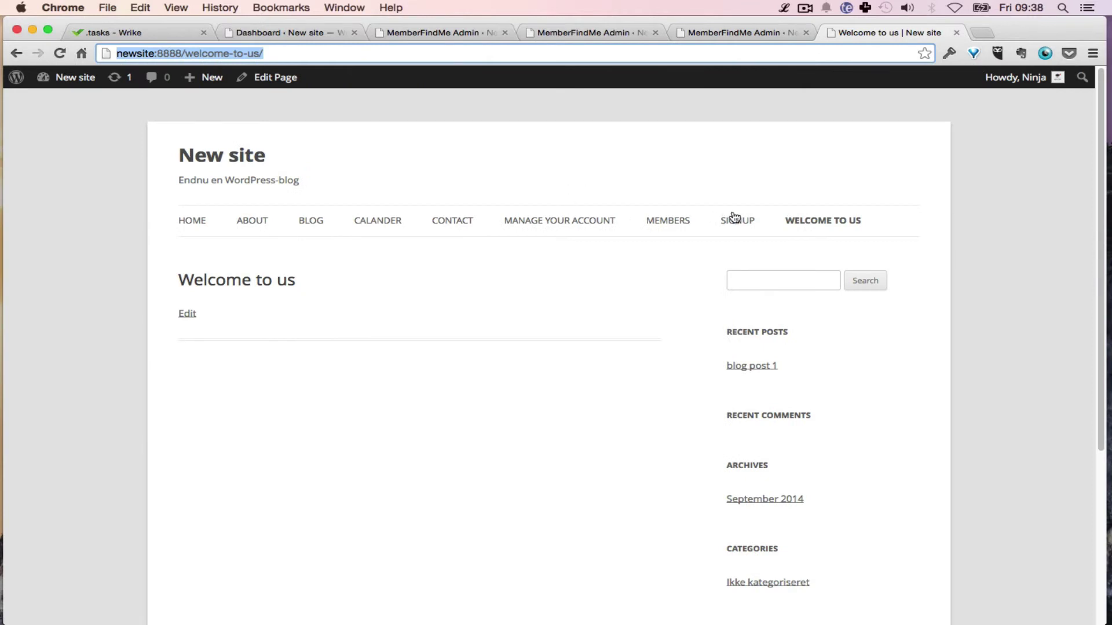
{"action": "left_click", "coordinate": [735, 218]}
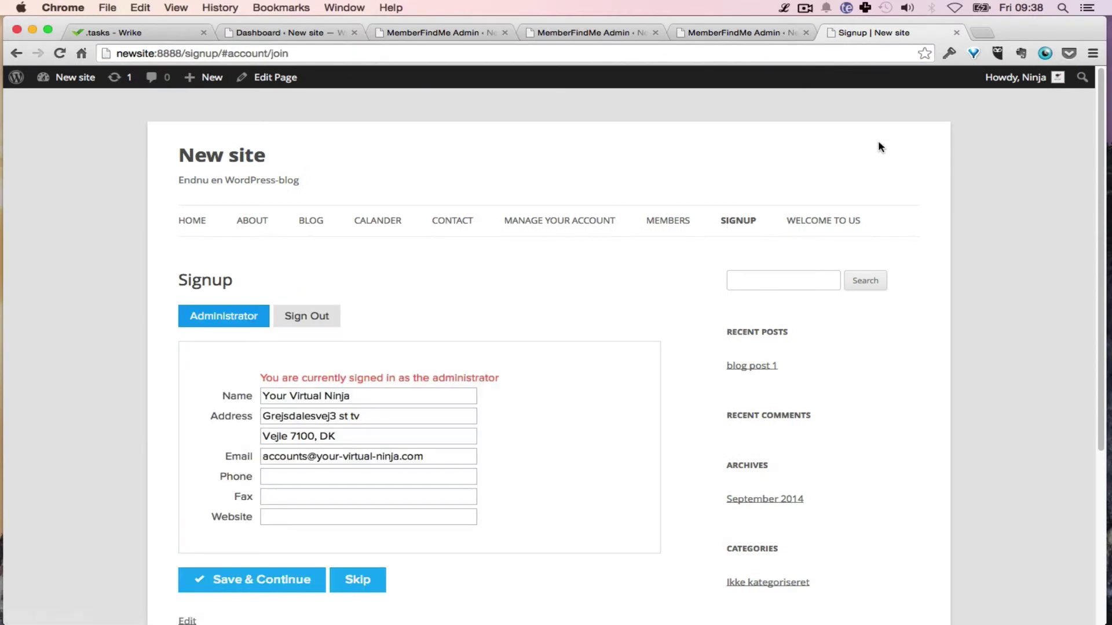
{"action": "mouse_move", "coordinate": [1018, 77]}
{"action": "left_click", "coordinate": [976, 149]}
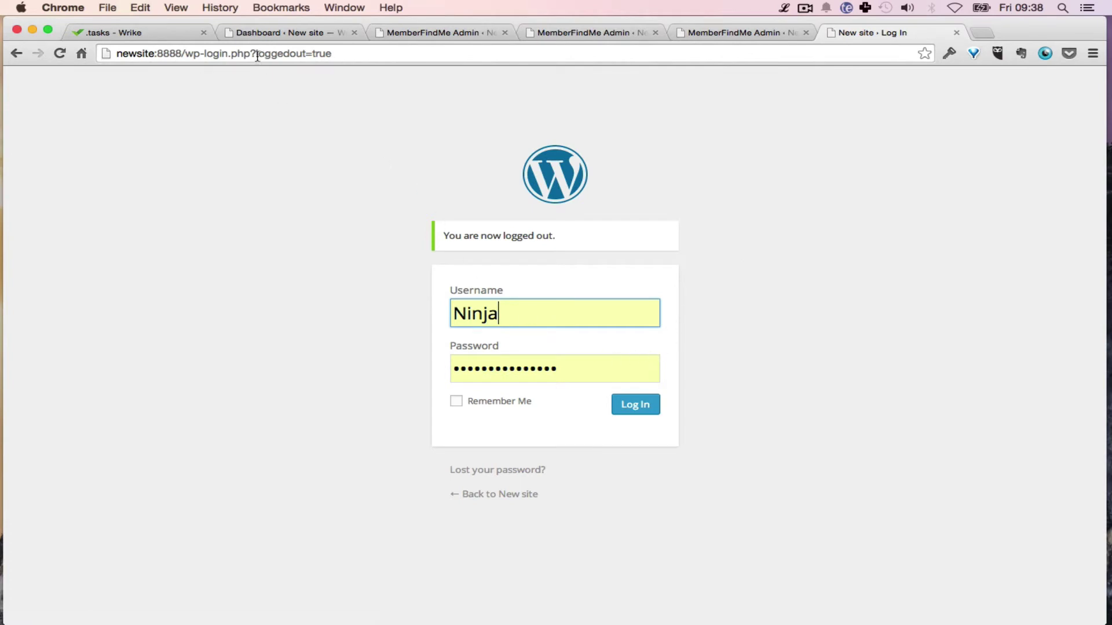
Step: Return to the site's home page at newsite:8888 and check the Signup page while logged out, reloading it
{"action": "left_click", "coordinate": [184, 55]}
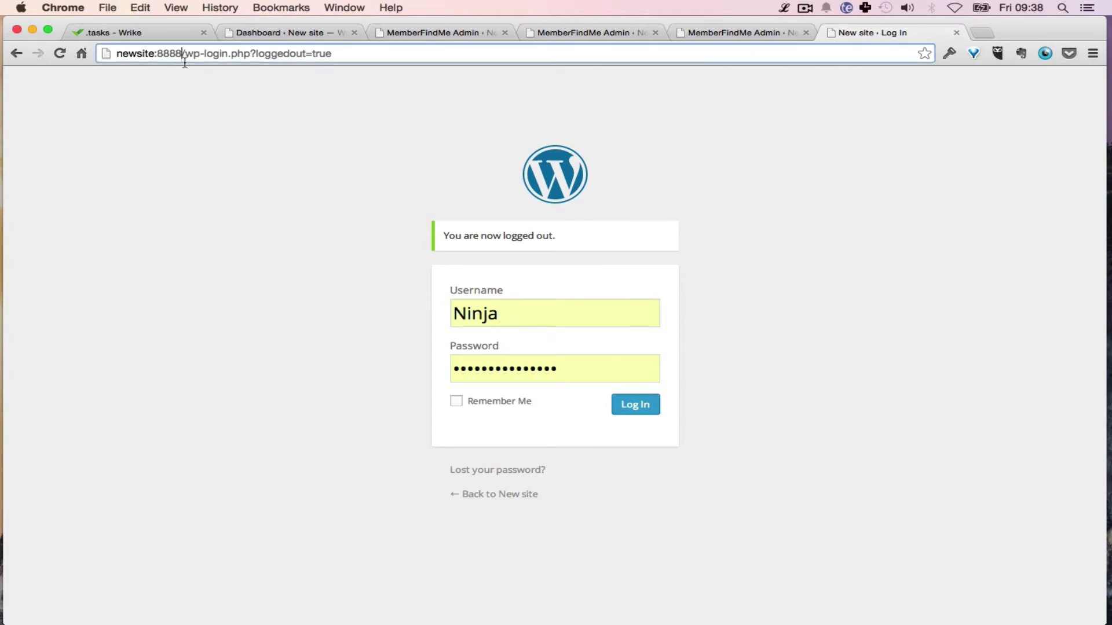
{"action": "key", "text": "shift+super+Right"}
{"action": "key", "text": "BackSpace"}
{"action": "key", "text": "Return"}
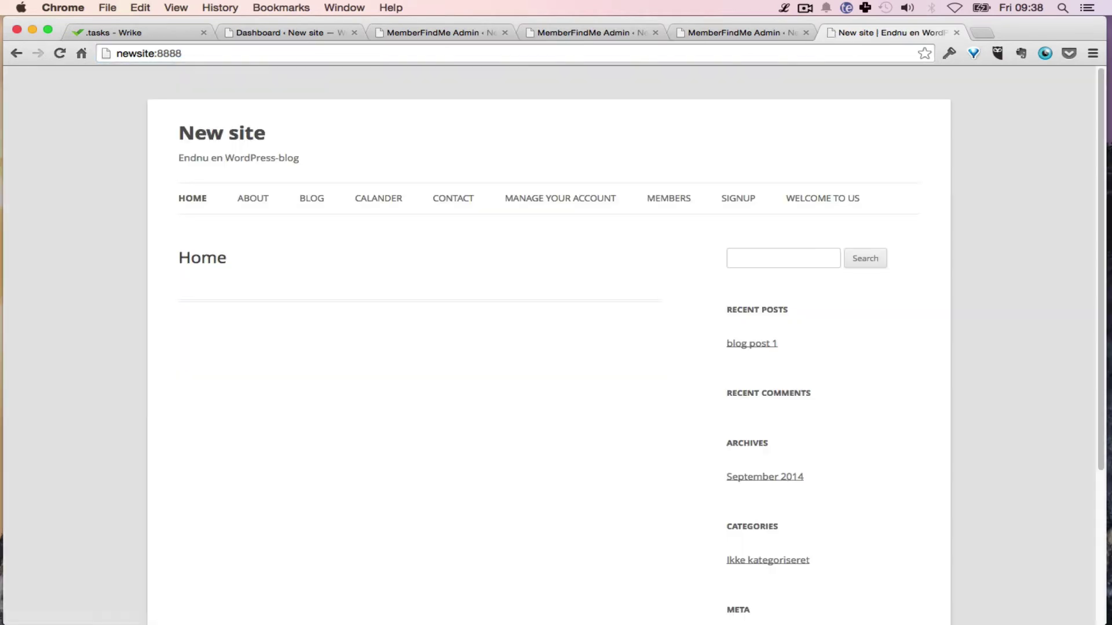
{"action": "left_click", "coordinate": [735, 200]}
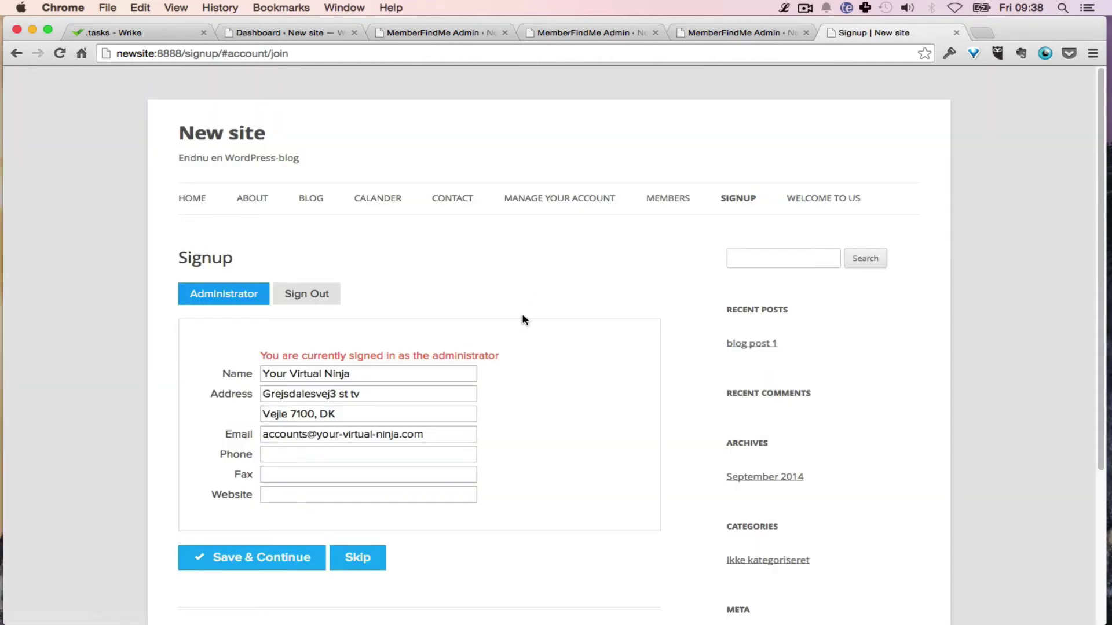
{"action": "key", "text": "super+r"}
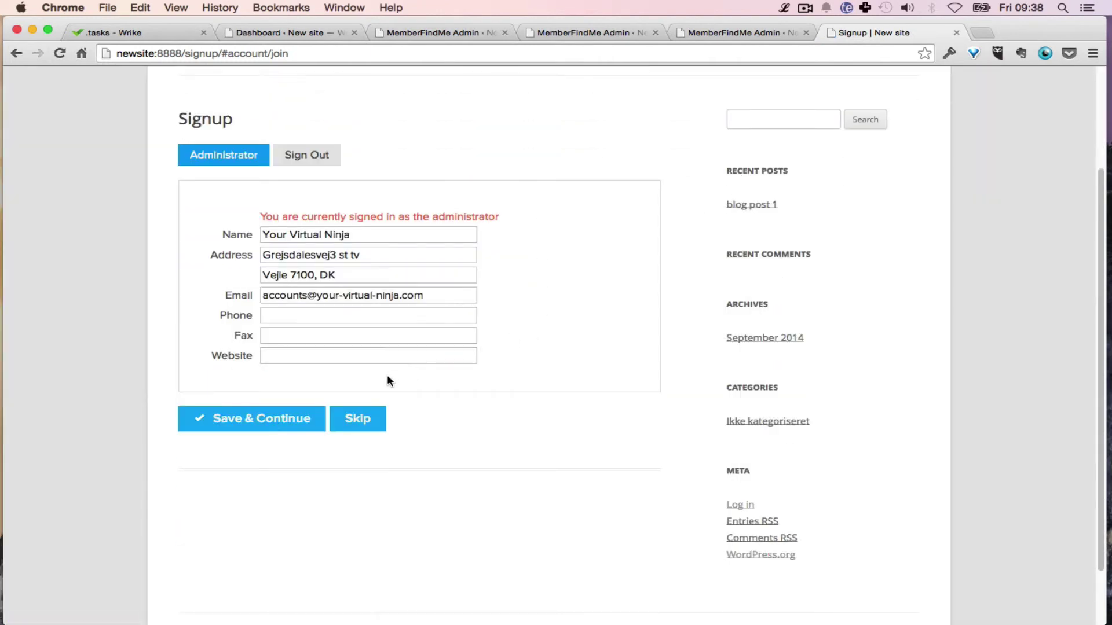
Step: Sign out of the MemberFindMe administrator account on the Signup page and reload that page
{"action": "left_click", "coordinate": [313, 155]}
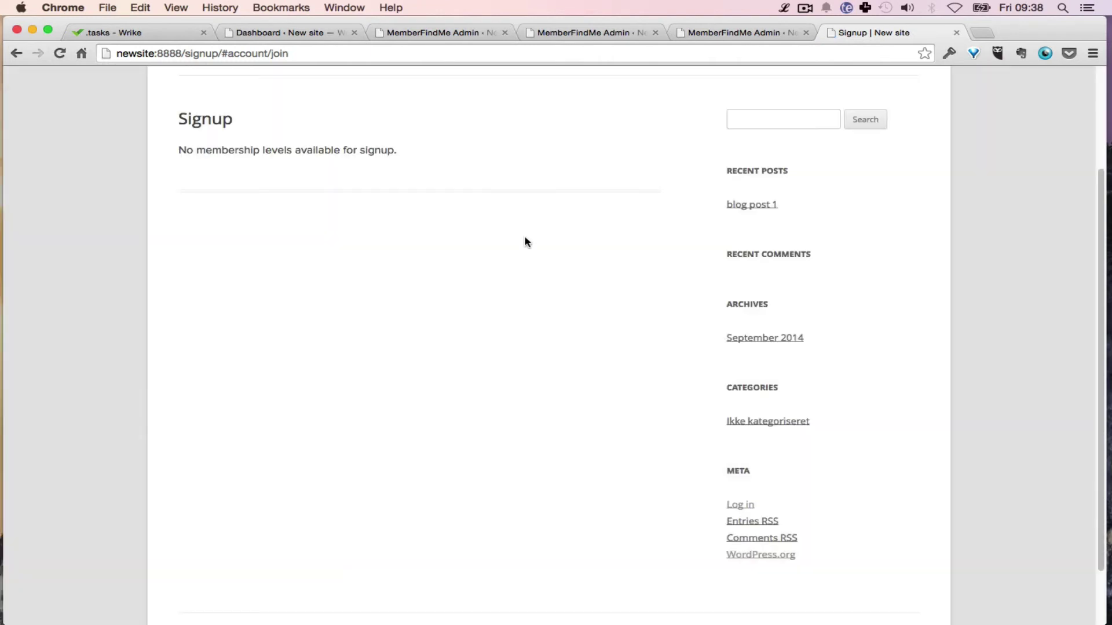
{"action": "scroll", "coordinate": [583, 223], "scroll_direction": "up", "scroll_amount": 3}
{"action": "left_click", "coordinate": [738, 200]}
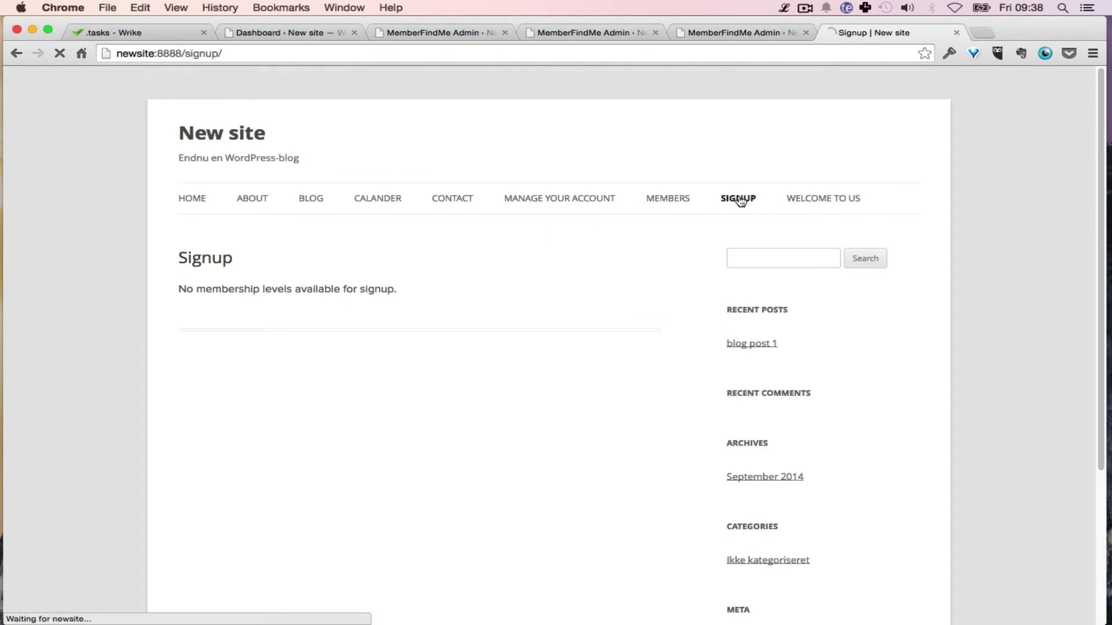
Step: View the Members directory on the site and open the listed test member's profile
{"action": "left_click", "coordinate": [676, 200]}
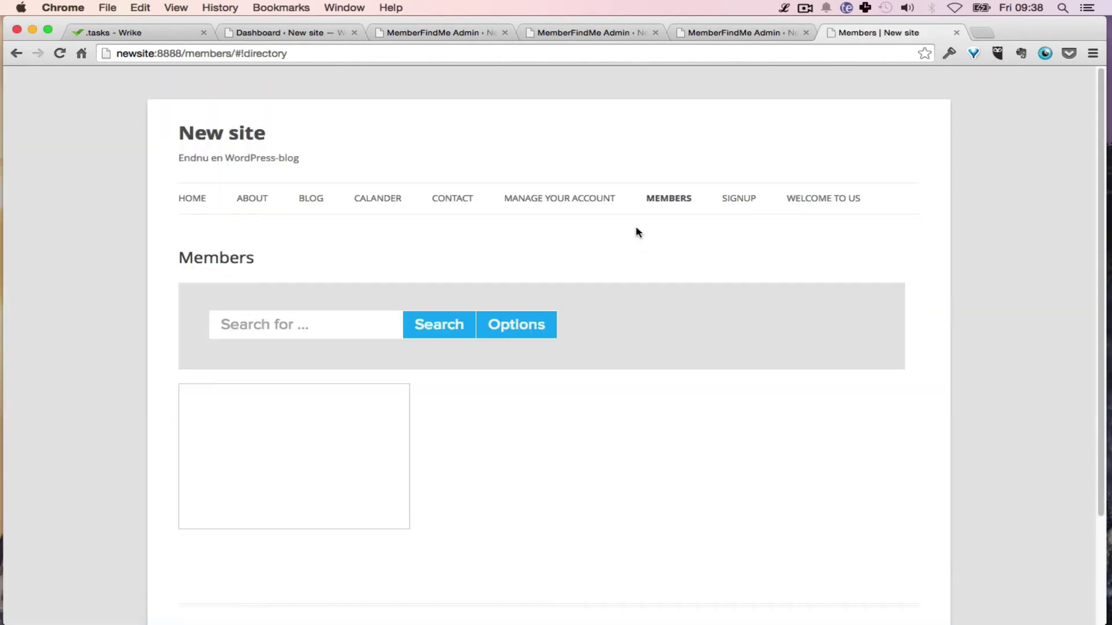
{"action": "scroll", "coordinate": [579, 261], "scroll_direction": "down", "scroll_amount": 3}
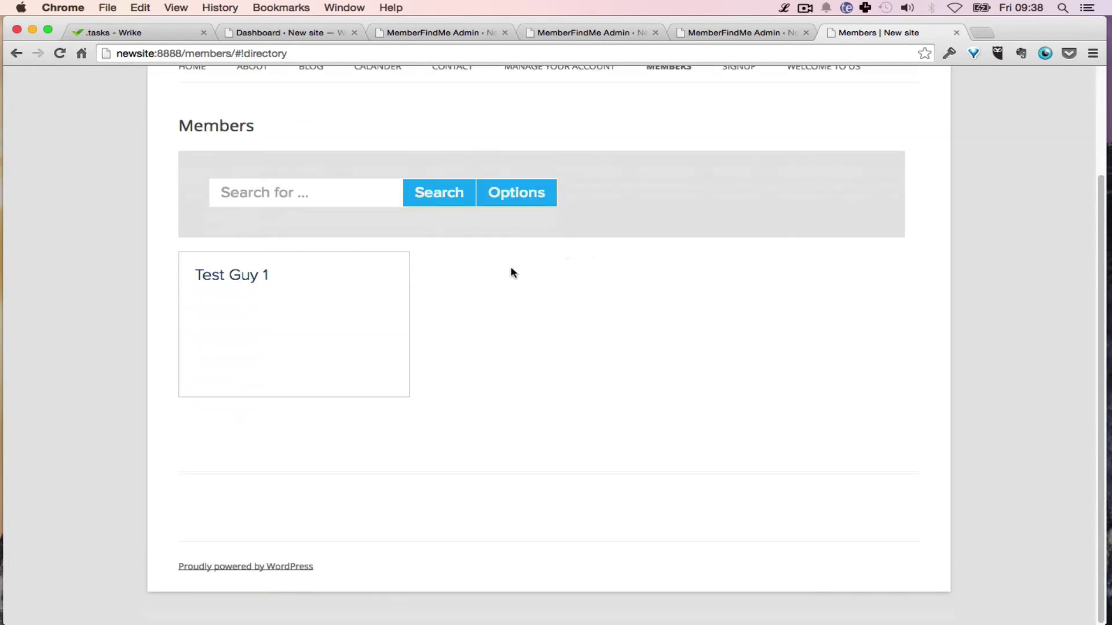
{"action": "left_click", "coordinate": [258, 293]}
{"action": "scroll", "coordinate": [475, 293], "scroll_direction": "down", "scroll_amount": 2}
{"action": "scroll", "coordinate": [516, 292], "scroll_direction": "up", "scroll_amount": 4}
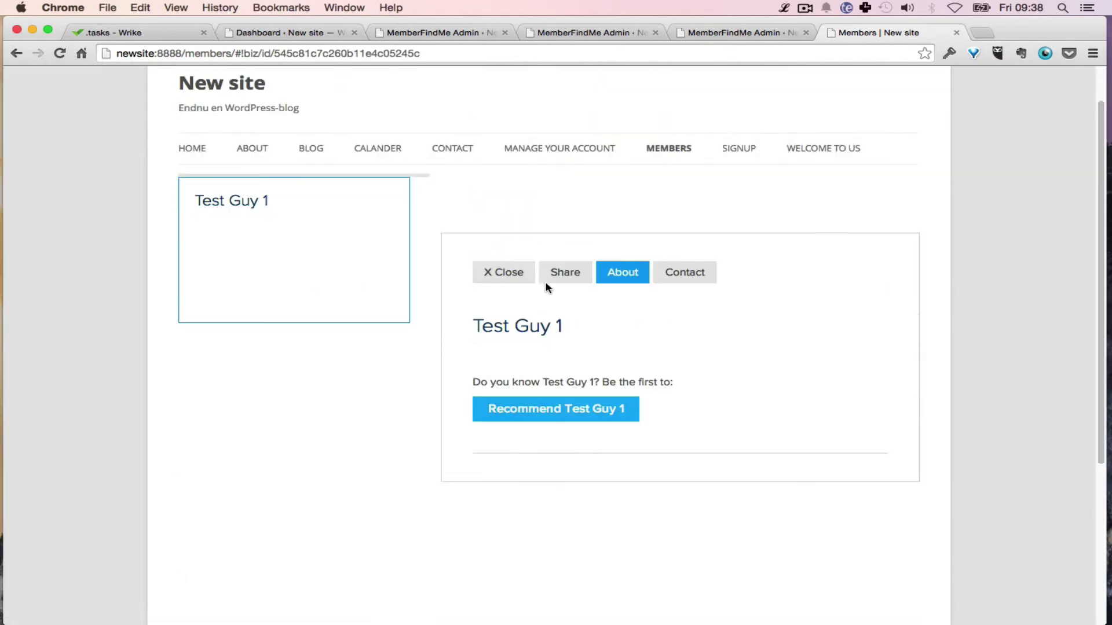
Step: View the Manage your account page and follow its Join Today link for non-members
{"action": "left_click", "coordinate": [558, 199]}
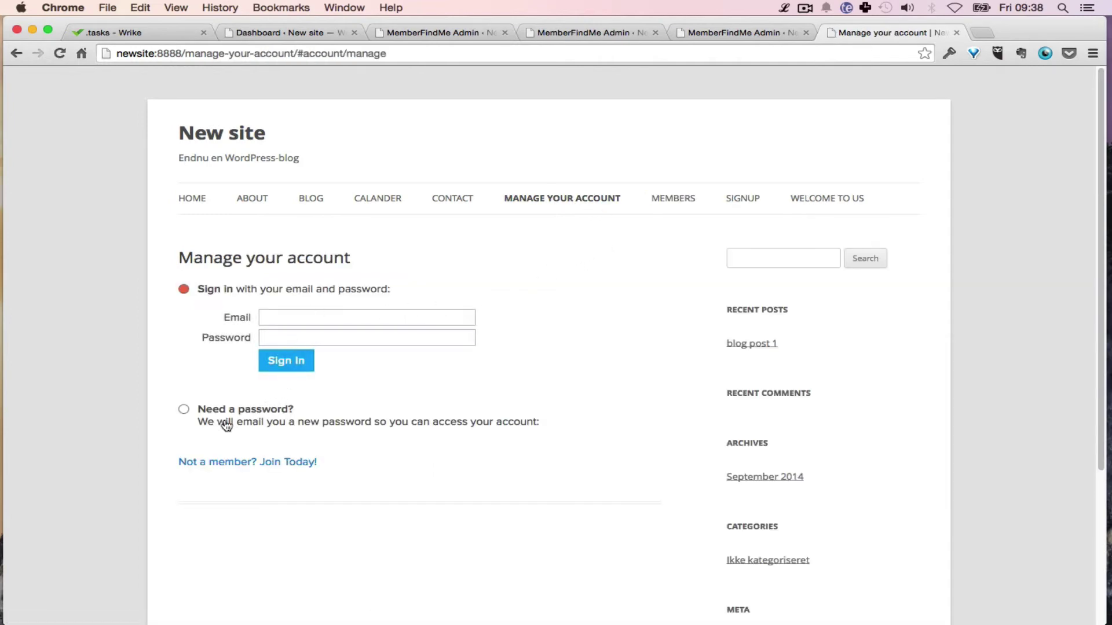
{"action": "left_click", "coordinate": [234, 421]}
{"action": "left_click", "coordinate": [229, 442]}
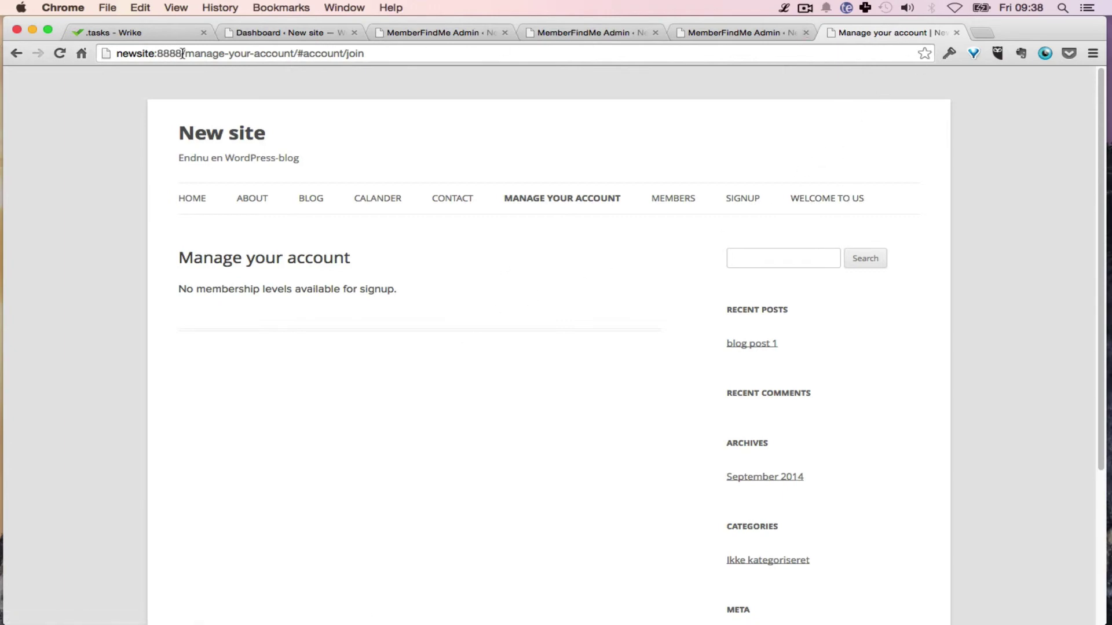
Step: Go to newsite:8888/wp-login.php and log back in to WordPress with the saved credentials
{"action": "left_click_drag", "start_coordinate": [184, 53], "coordinate": [189, 63]}
{"action": "key", "text": "BackSpace"}
{"action": "type", "text": "wp"}
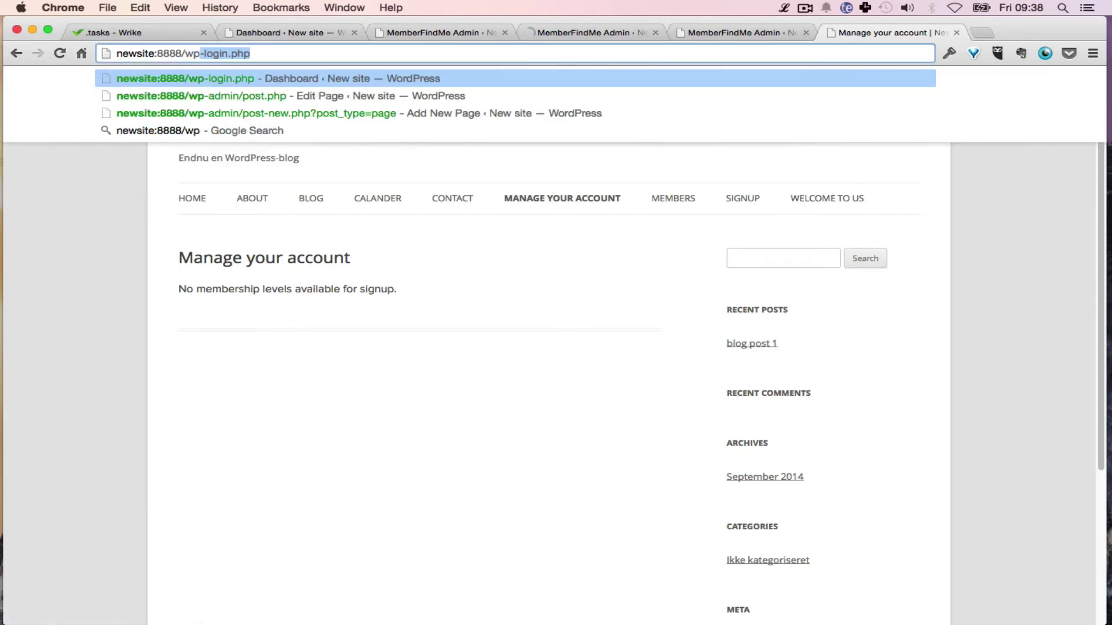
{"action": "key", "text": "Return"}
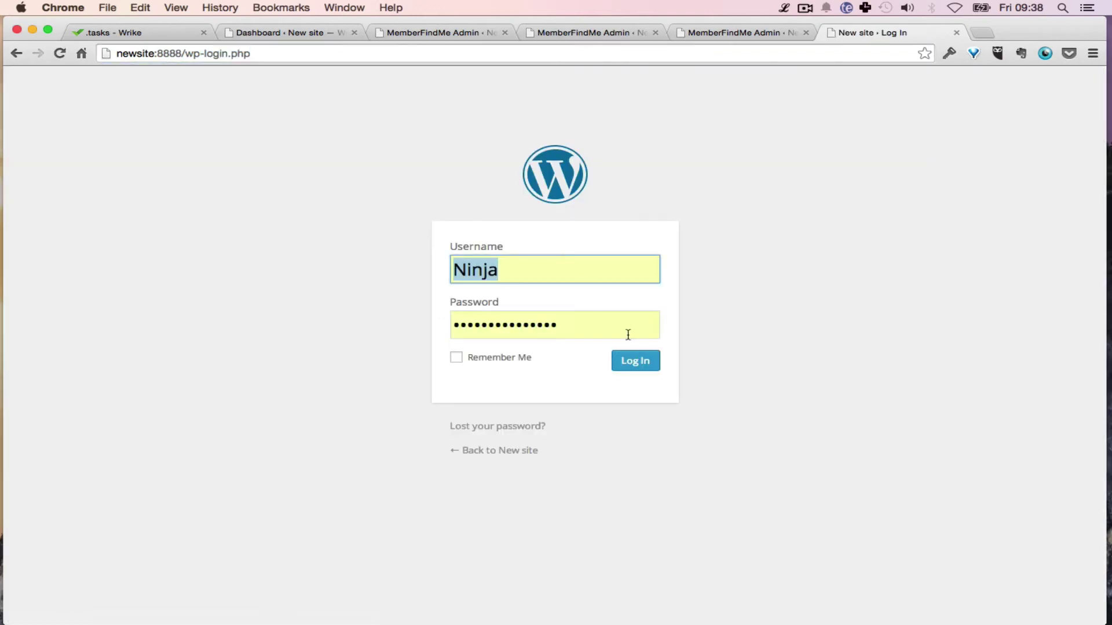
{"action": "left_click", "coordinate": [635, 360]}
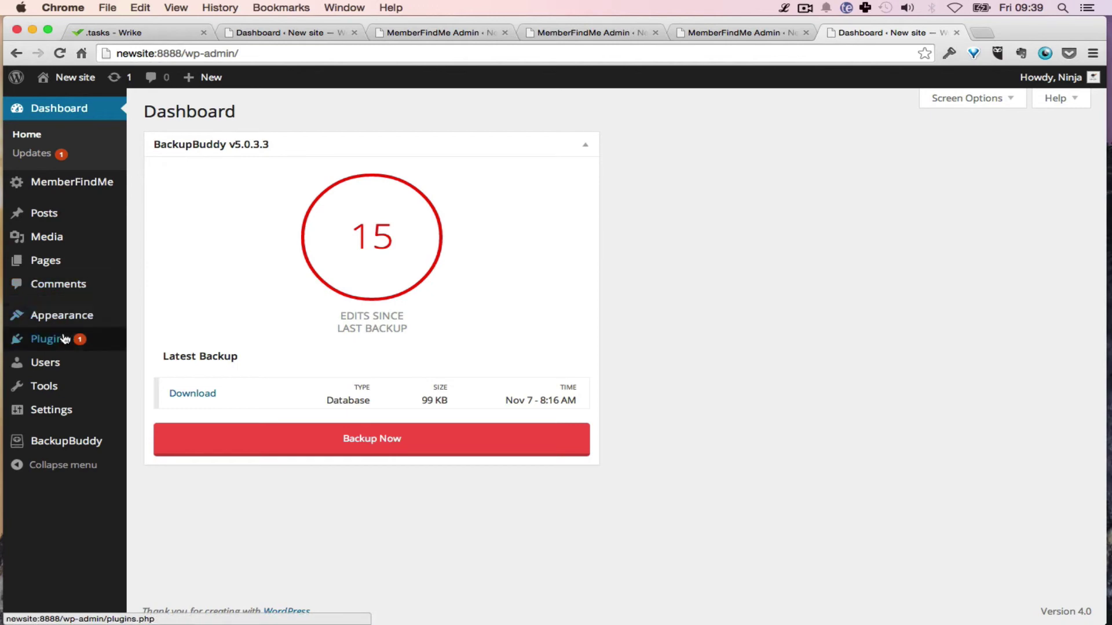
Step: Open the Add Plugins page and close the leftover Dashboard and MemberFindMe Admin browser tabs
{"action": "mouse_move", "coordinate": [55, 340]}
{"action": "left_click", "coordinate": [161, 361]}
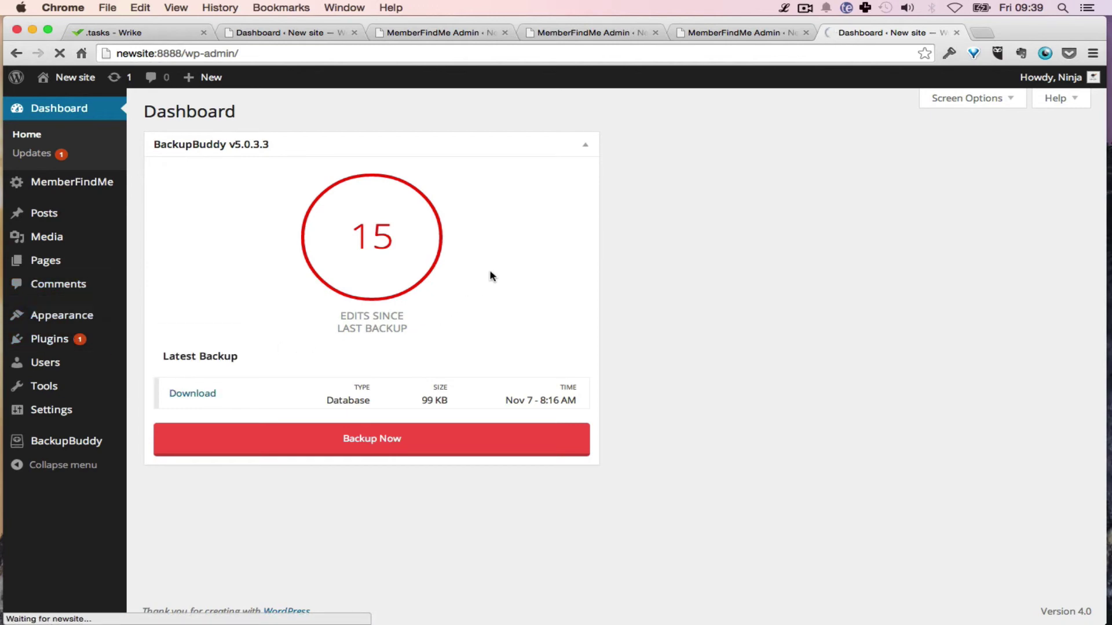
{"action": "left_click", "coordinate": [293, 33]}
{"action": "key", "text": "super+w"}
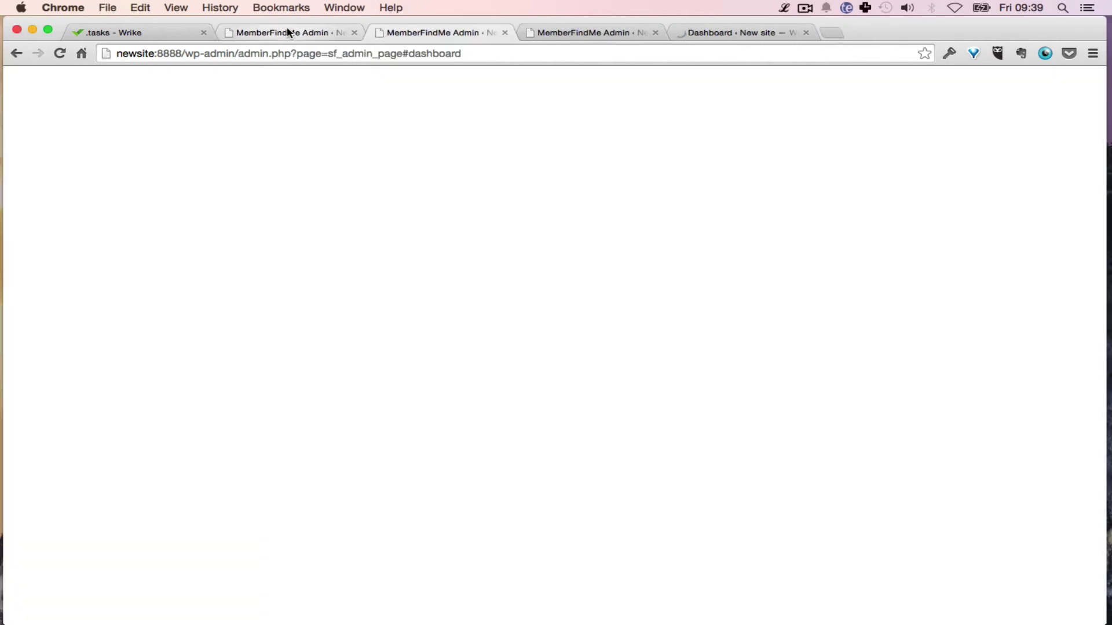
{"action": "key", "text": "super+w"}
{"action": "key", "text": "super+w"}
{"action": "left_click", "coordinate": [631, 246]}
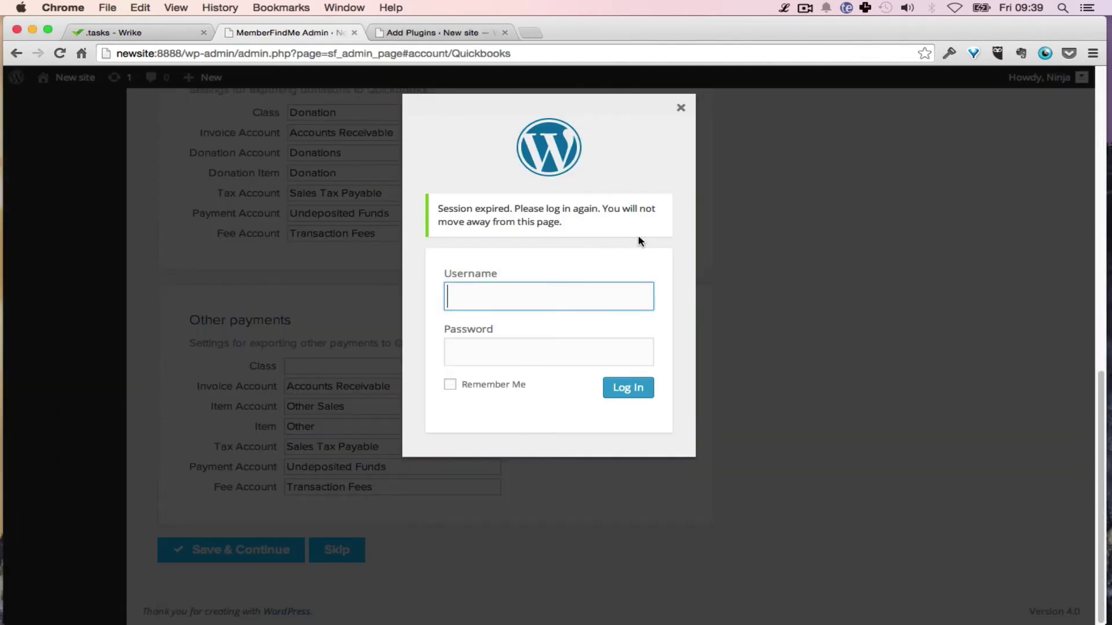
{"action": "key", "text": "super+w"}
{"action": "left_click", "coordinate": [633, 238]}
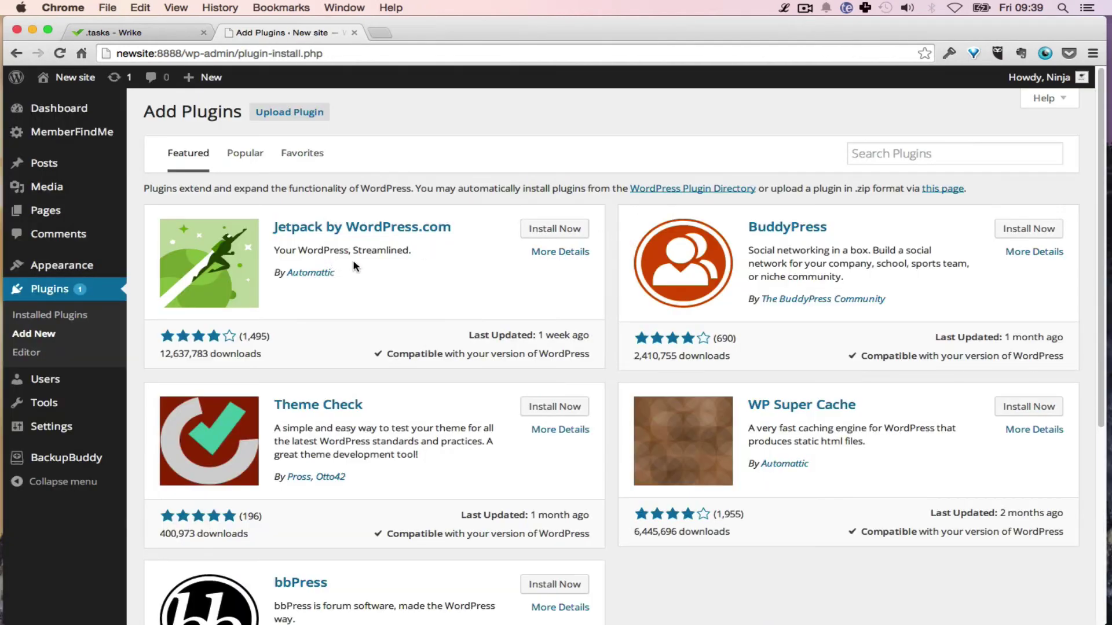
Step: Search the web for exchange ithemes in a new browser tab and open the Membership Add-on page
{"action": "left_click", "coordinate": [883, 154]}
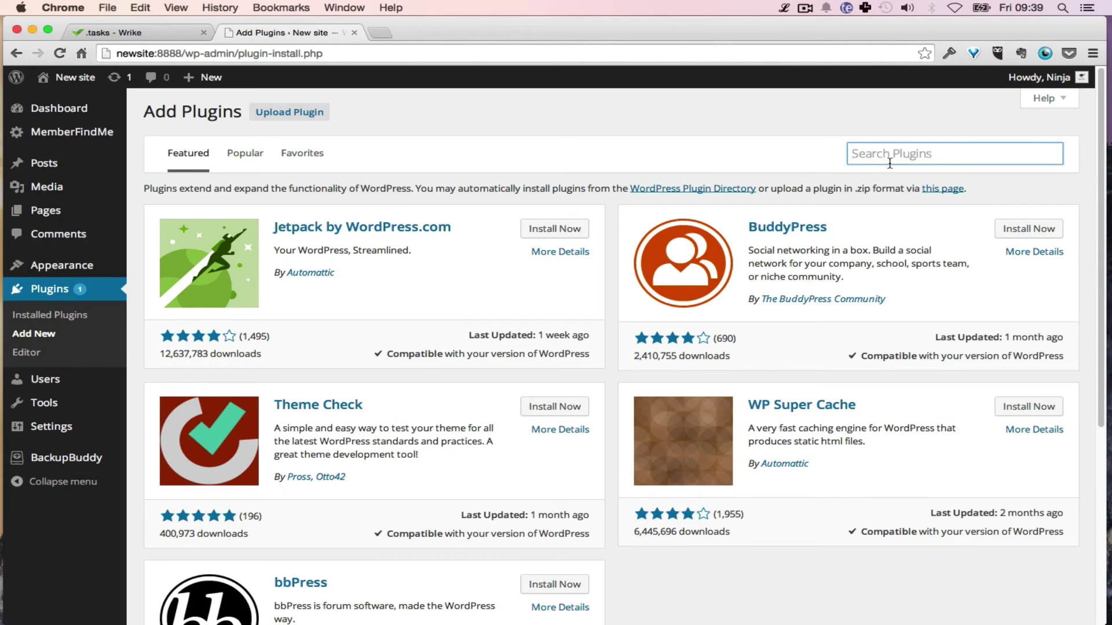
{"action": "key", "text": "super+t"}
{"action": "type", "text": "e"}
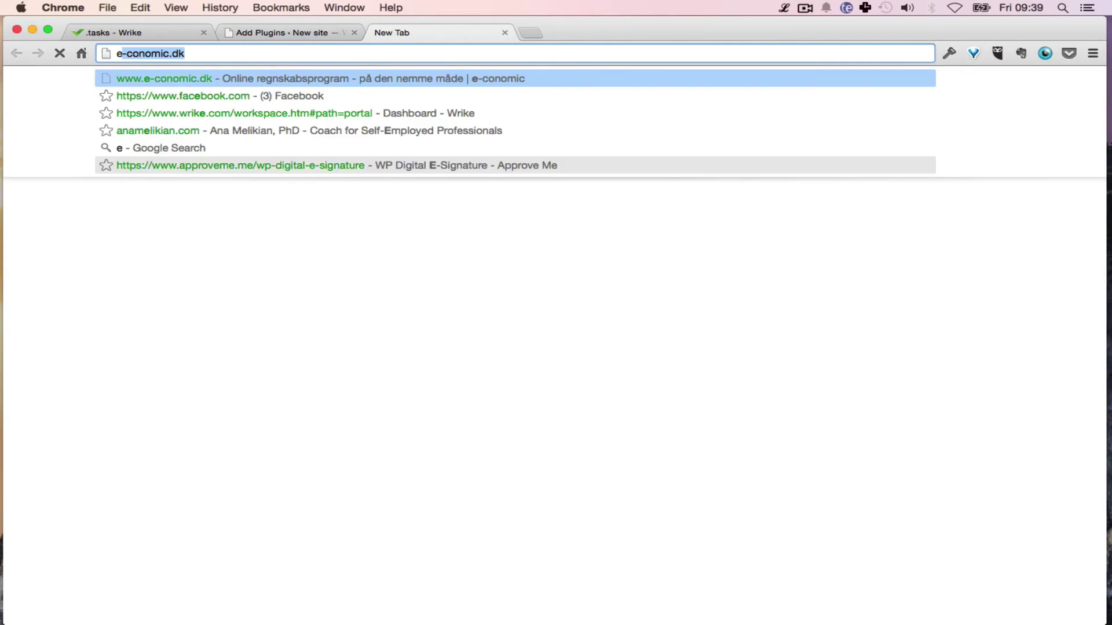
{"action": "type", "text": "xch"}
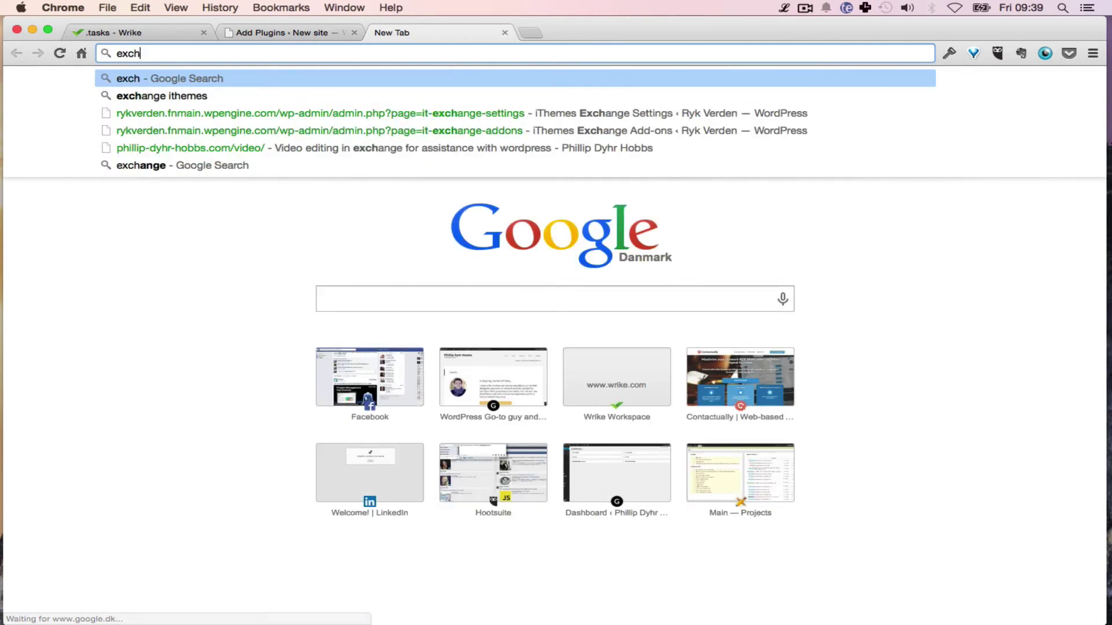
{"action": "key", "text": "Down"}
{"action": "key", "text": "Return"}
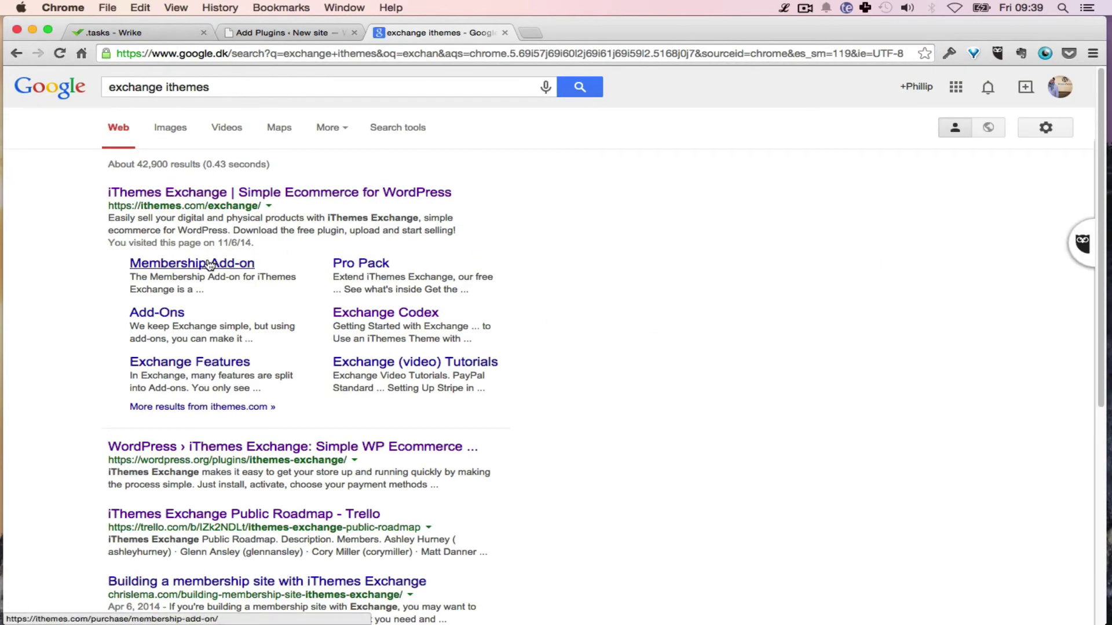
{"action": "left_click", "coordinate": [210, 264]}
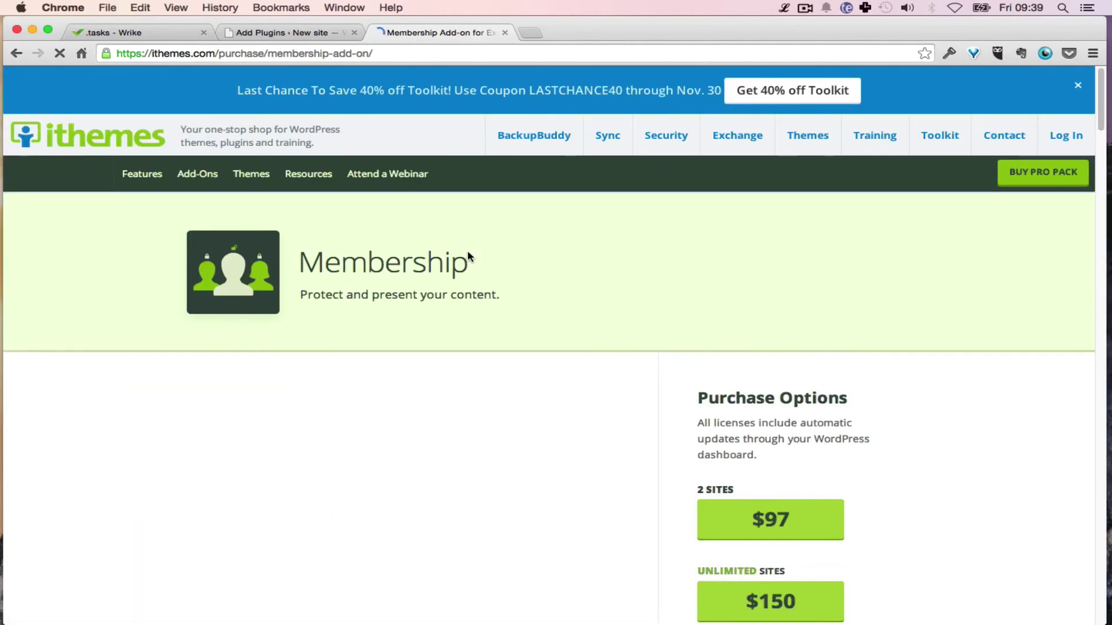
Step: Review the purchase options of the iThemes Membership add-on and close its browser tab
{"action": "scroll", "coordinate": [880, 412], "scroll_direction": "down", "scroll_amount": 5}
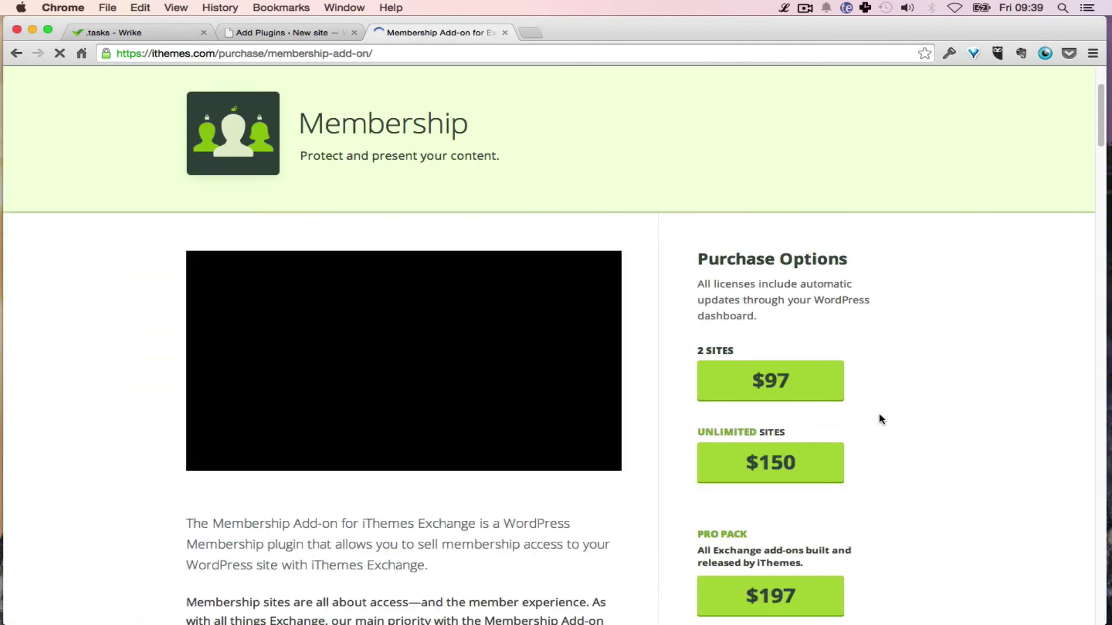
{"action": "scroll", "coordinate": [849, 463], "scroll_direction": "down", "scroll_amount": 3}
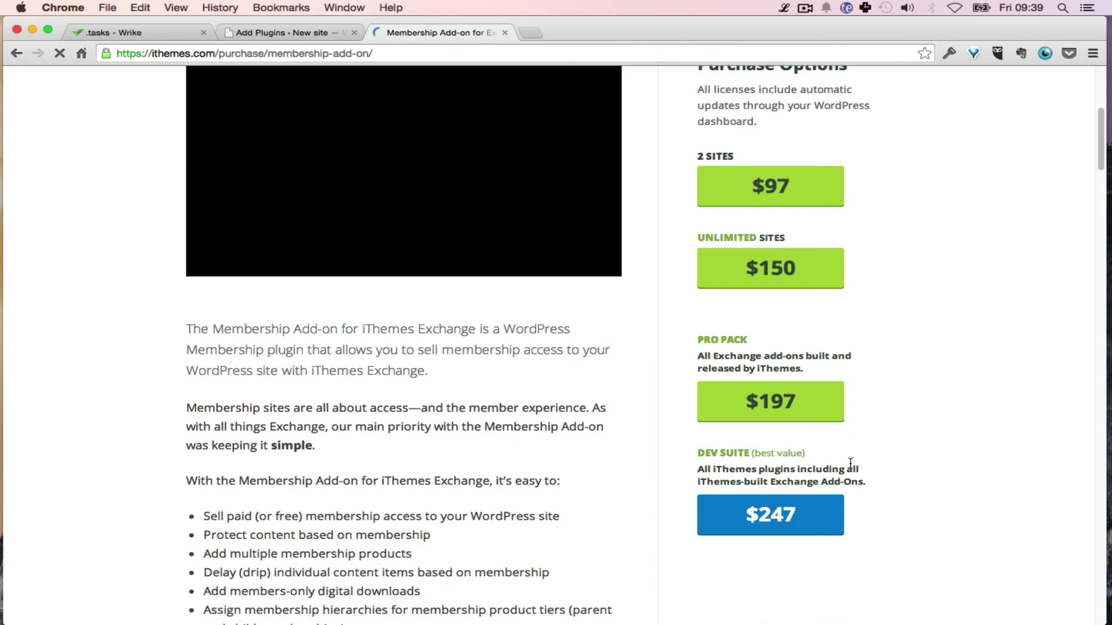
{"action": "scroll", "coordinate": [889, 441], "scroll_direction": "up", "scroll_amount": 5}
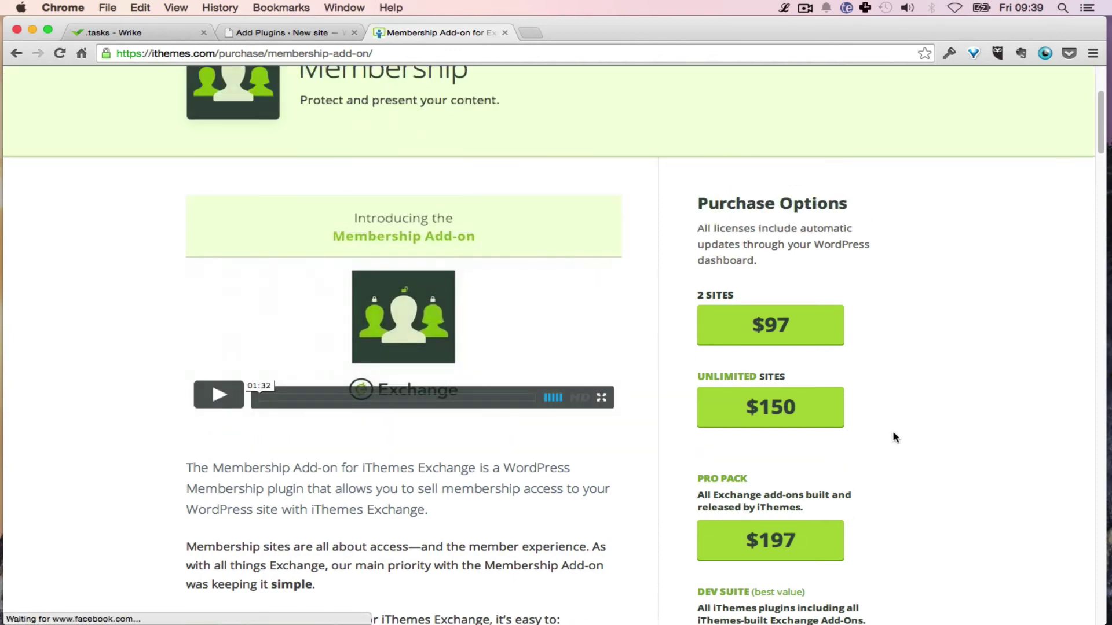
{"action": "scroll", "coordinate": [892, 439], "scroll_direction": "up", "scroll_amount": 5}
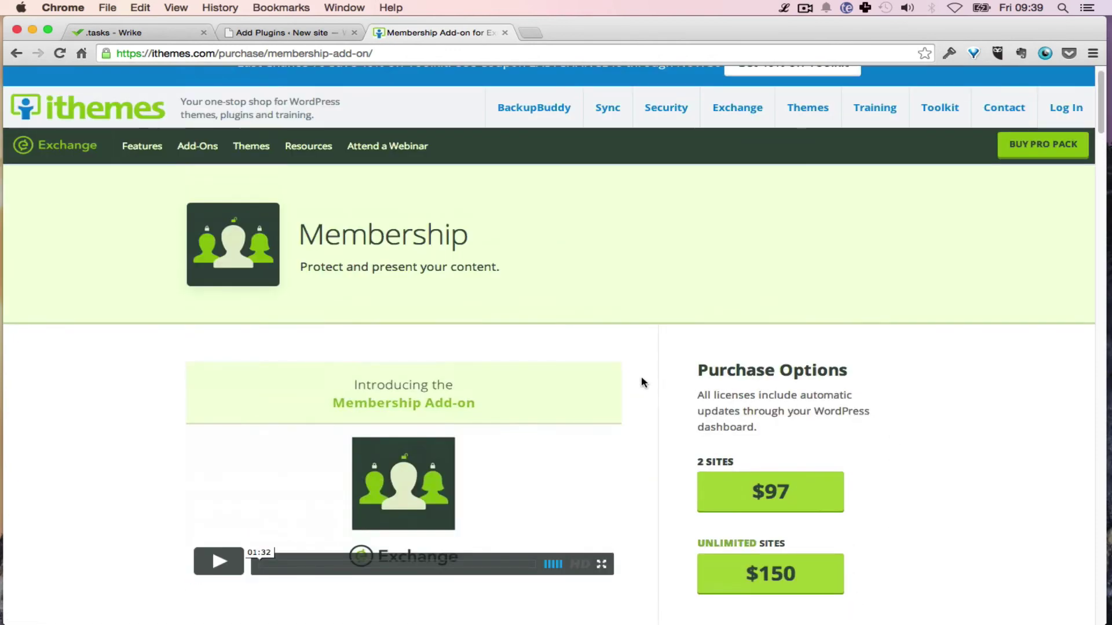
{"action": "key", "text": "super+w"}
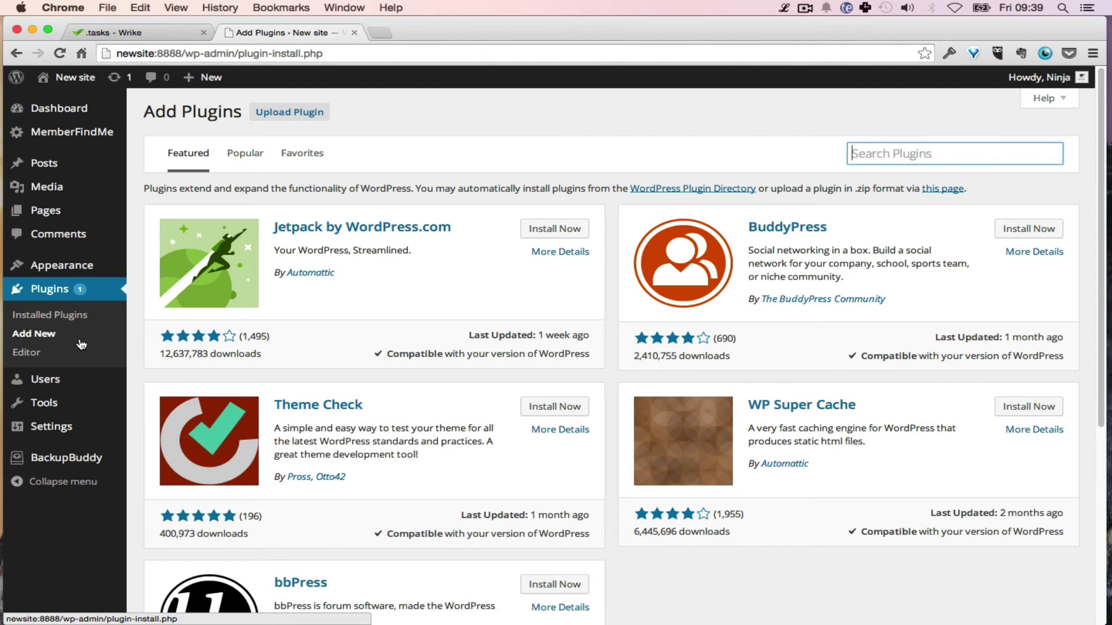
Step: Open MemberFindMe in the WordPress admin and check its Members and Dashboard sections
{"action": "mouse_move", "coordinate": [90, 142]}
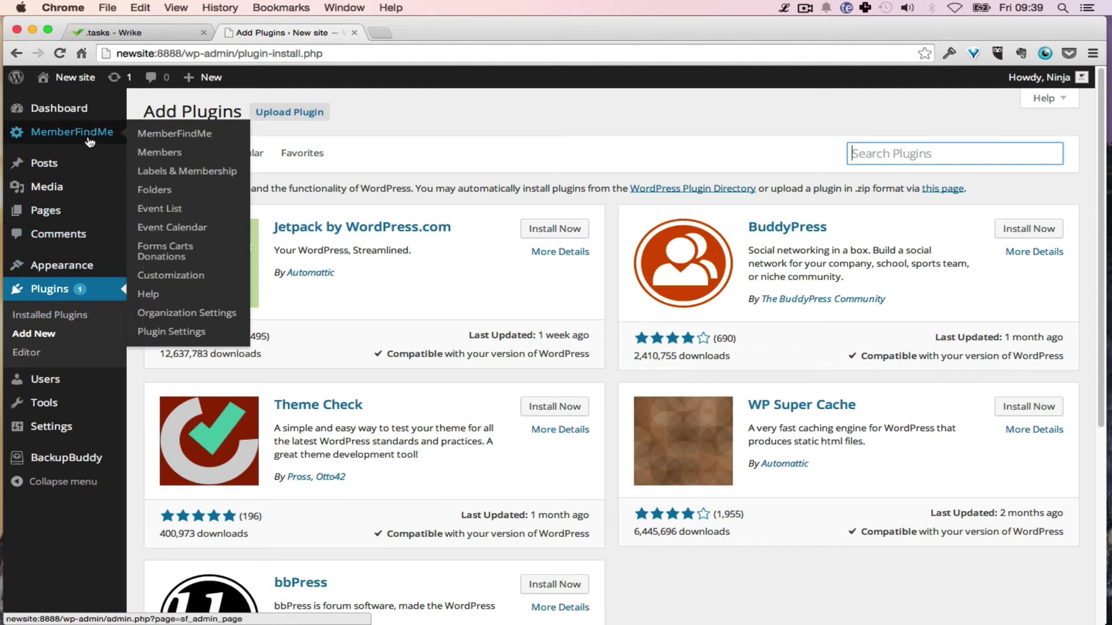
{"action": "left_click", "coordinate": [173, 139]}
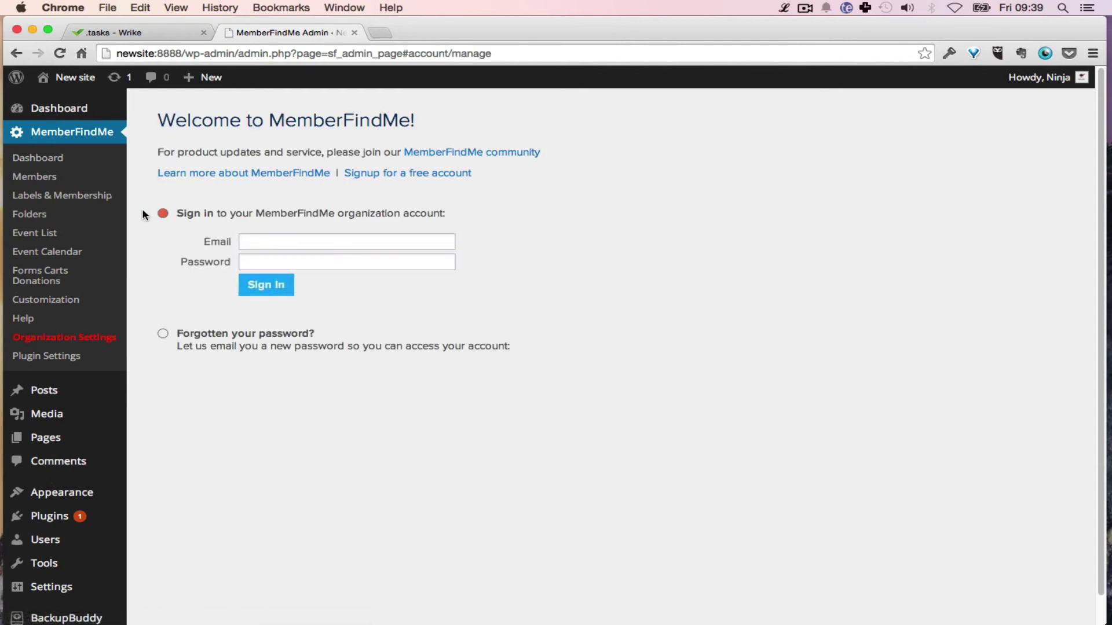
{"action": "left_click", "coordinate": [34, 177]}
{"action": "left_click", "coordinate": [302, 246]}
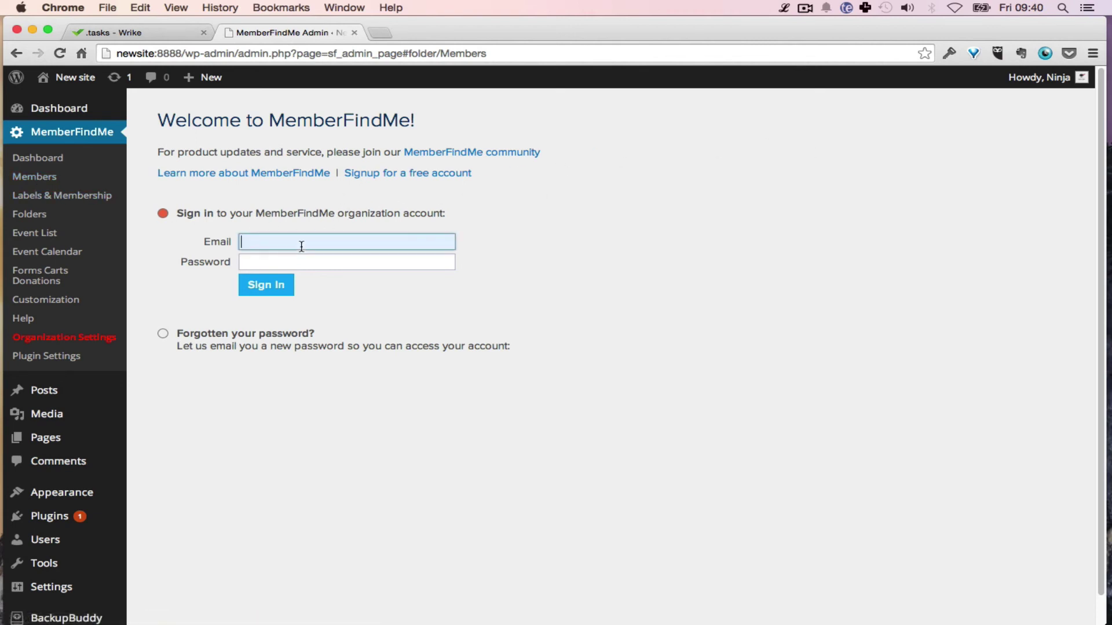
{"action": "left_click", "coordinate": [35, 159]}
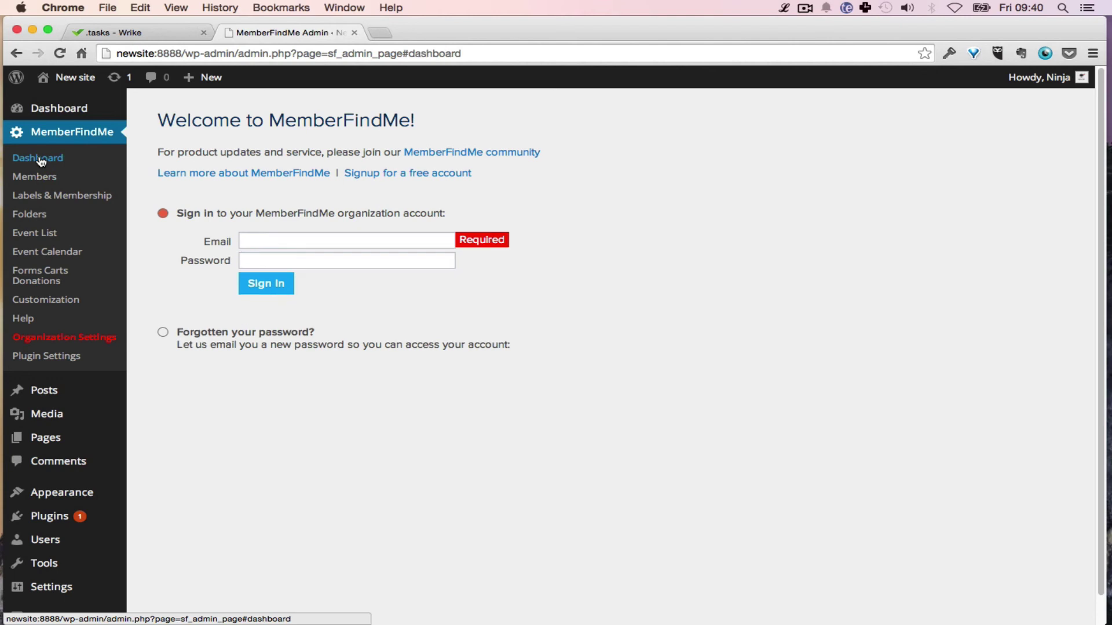
Step: Open the site in a separate browser tab and examine the sign-in form on the Manage your account page
{"action": "left_click", "coordinate": [72, 81]}
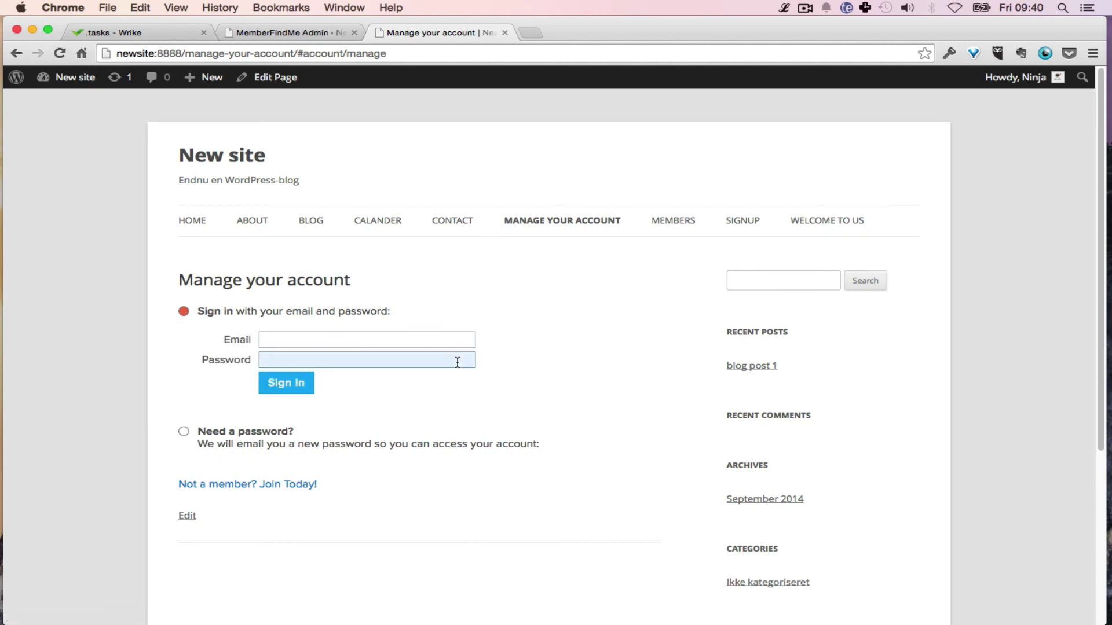
{"action": "left_click", "coordinate": [308, 344]}
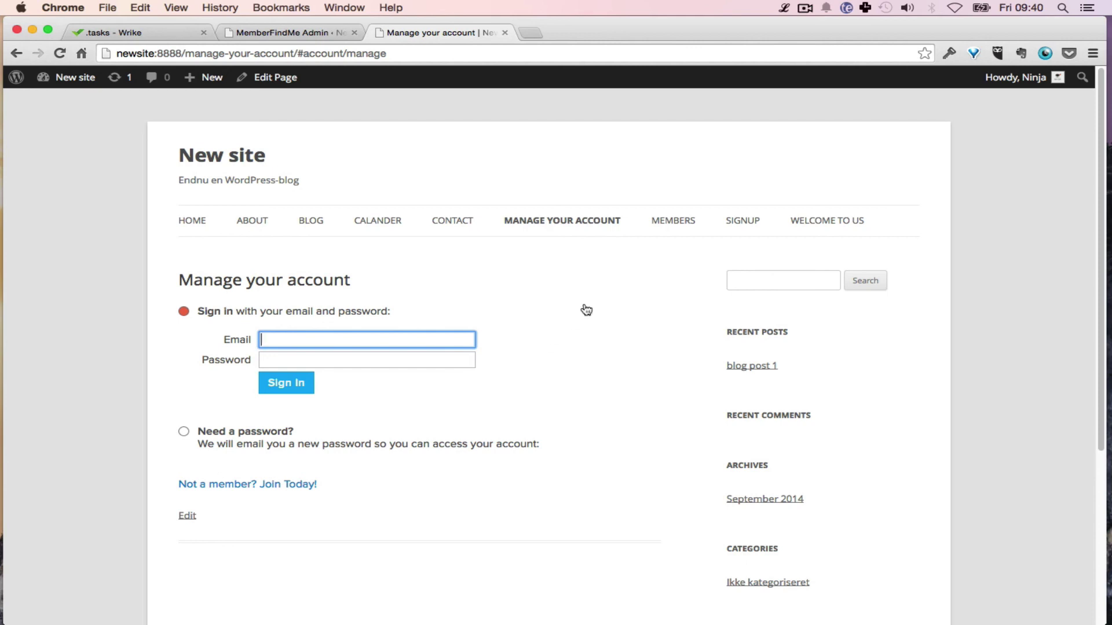
{"action": "scroll", "coordinate": [655, 354], "scroll_direction": "down", "scroll_amount": 5}
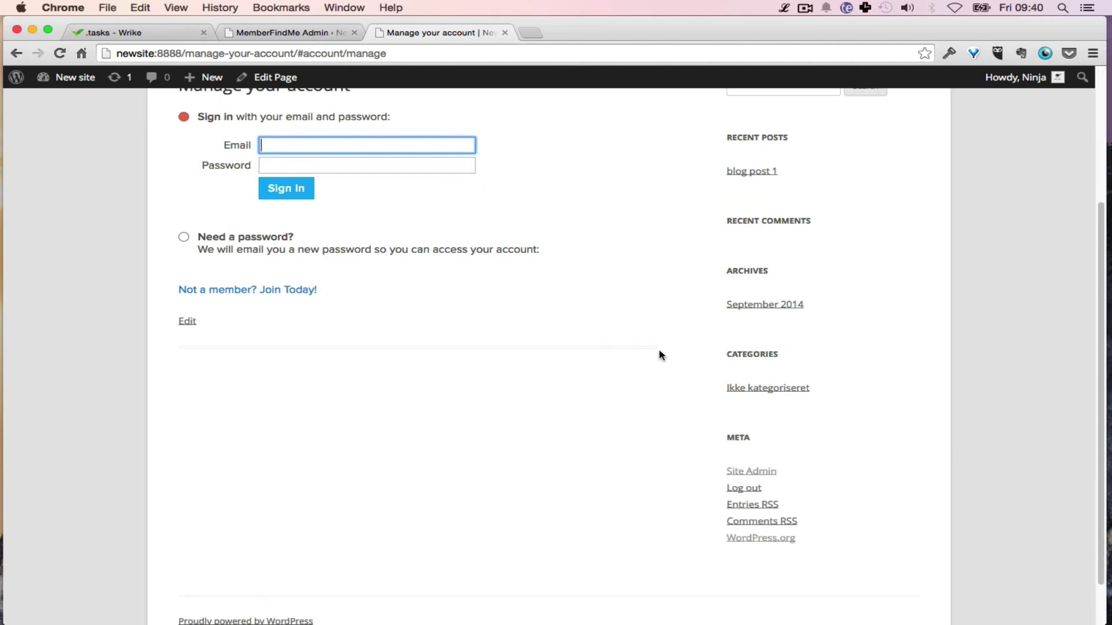
{"action": "scroll", "coordinate": [654, 353], "scroll_direction": "up", "scroll_amount": 4}
{"action": "scroll", "coordinate": [653, 352], "scroll_direction": "up", "scroll_amount": 1}
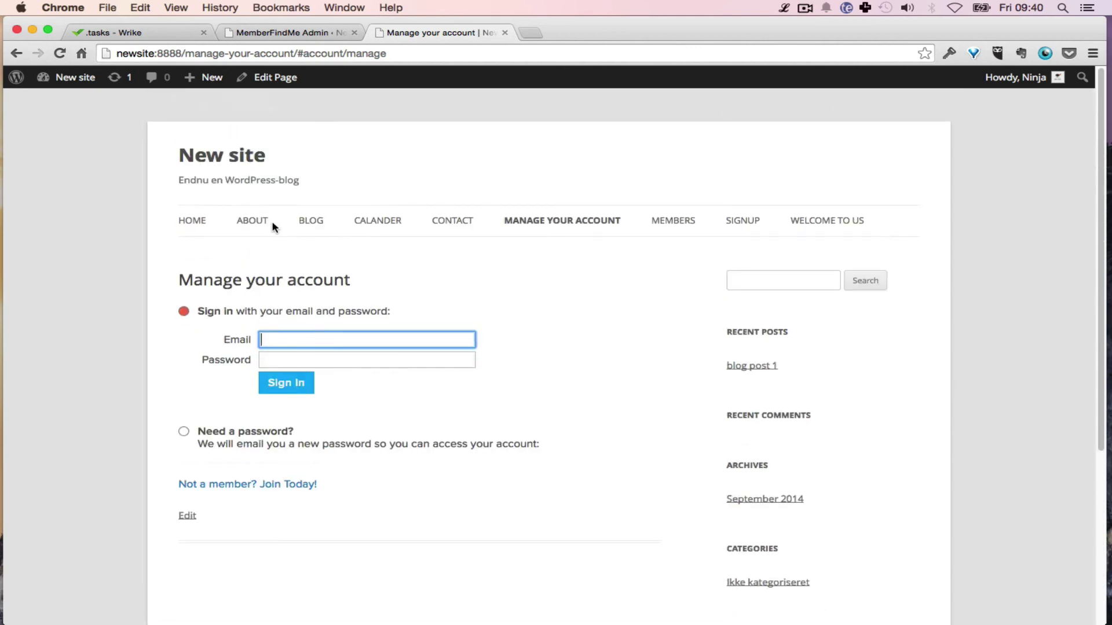
Step: Open the Calander page and view the details of the Test event on Nov 8
{"action": "left_click", "coordinate": [388, 220]}
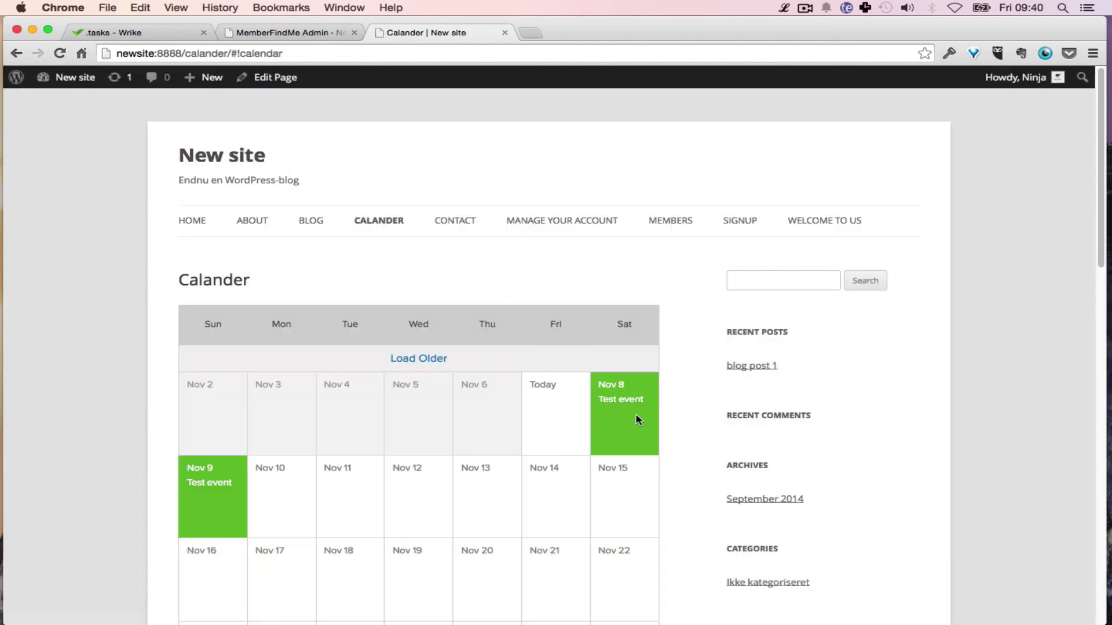
{"action": "left_click", "coordinate": [636, 409]}
{"action": "scroll", "coordinate": [526, 426], "scroll_direction": "down", "scroll_amount": 3}
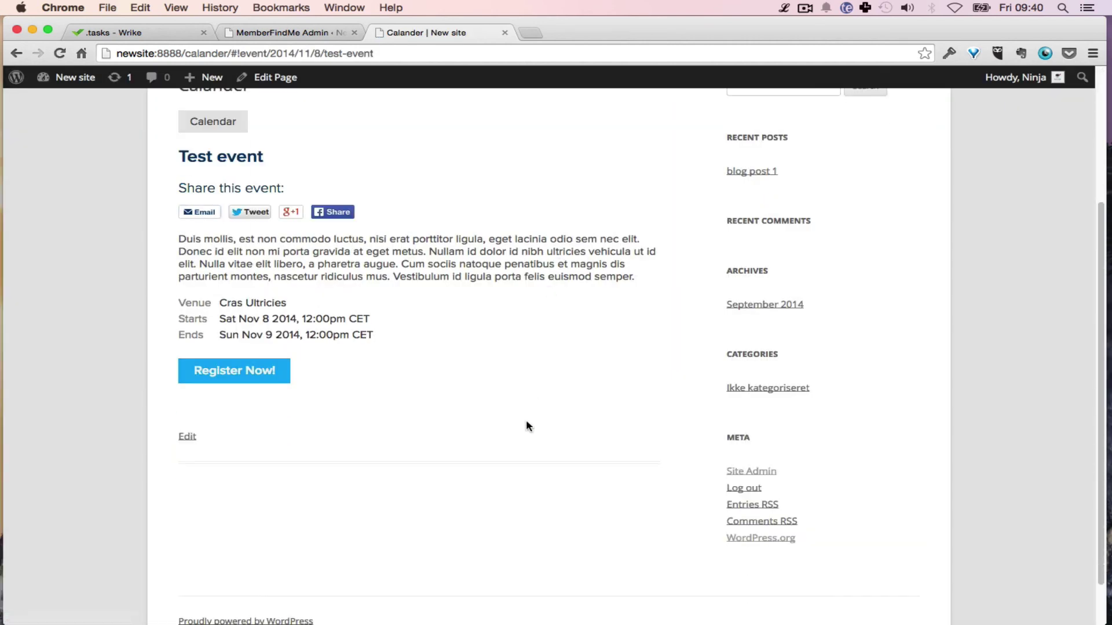
{"action": "scroll", "coordinate": [527, 421], "scroll_direction": "up", "scroll_amount": 3}
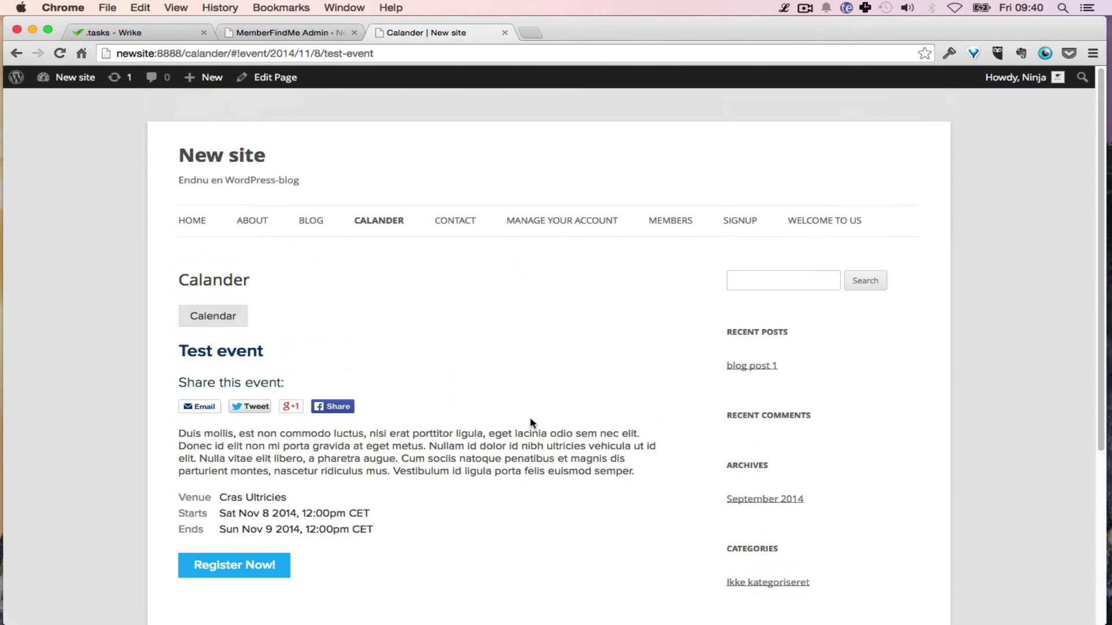
Step: Inspect the Register Now! button of the Test event and find the background declaration in its CSS styles
{"action": "right_click", "coordinate": [231, 565]}
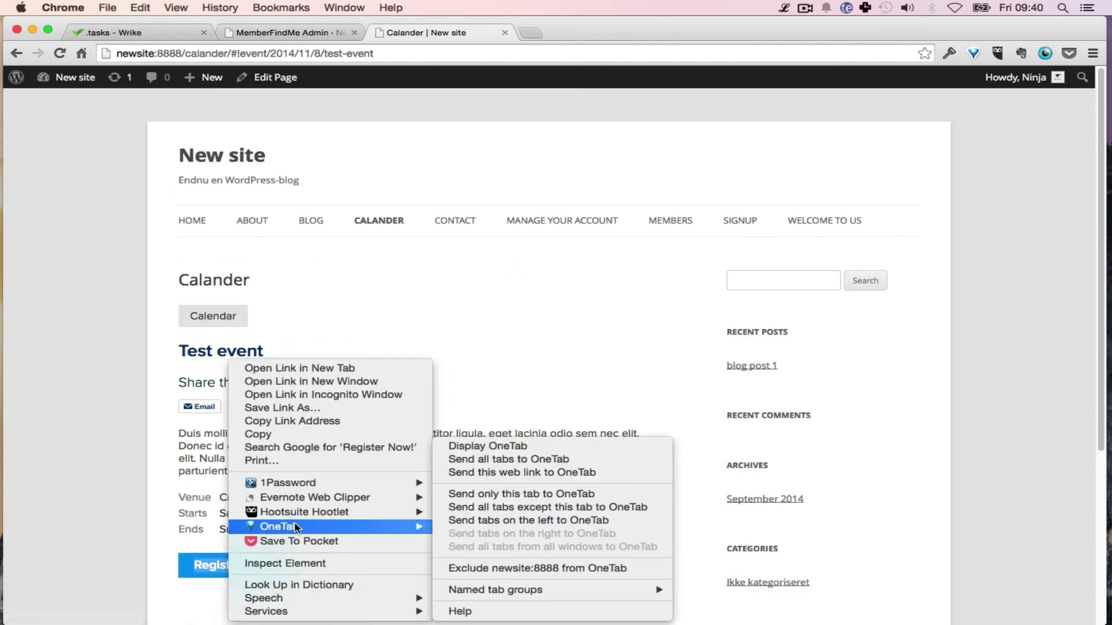
{"action": "left_click", "coordinate": [299, 562]}
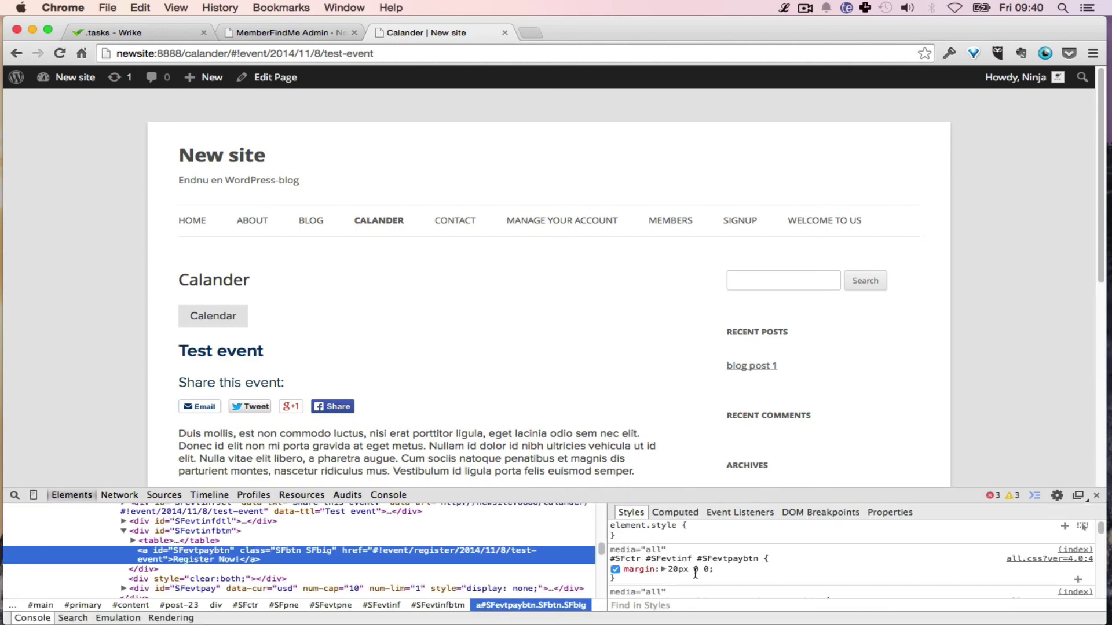
{"action": "scroll", "coordinate": [699, 577], "scroll_direction": "down", "scroll_amount": 3}
{"action": "scroll", "coordinate": [699, 573], "scroll_direction": "down", "scroll_amount": 4}
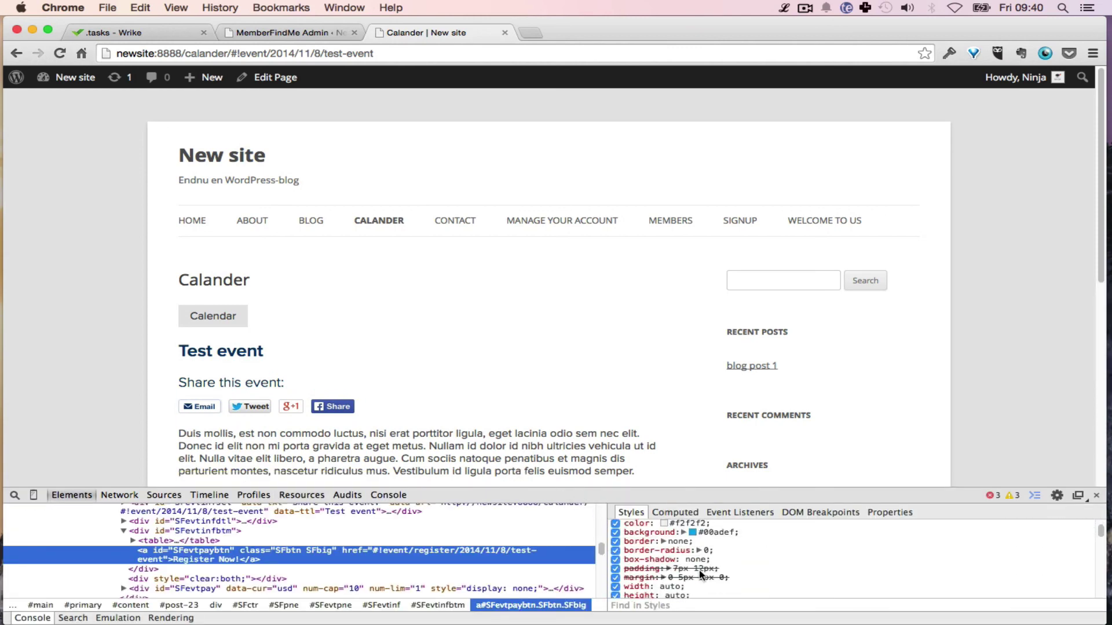
Step: Switch the Register Now! button's #00adef background off and back on to preview the effect, and close the developer tools
{"action": "left_click", "coordinate": [615, 560]}
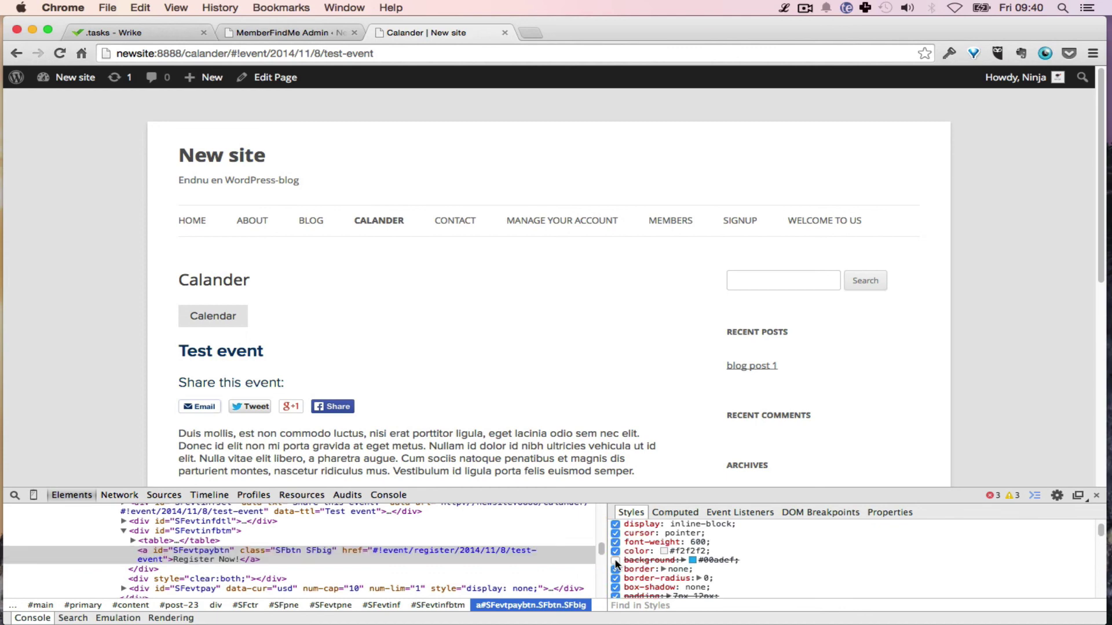
{"action": "scroll", "coordinate": [637, 425], "scroll_direction": "down", "scroll_amount": 3}
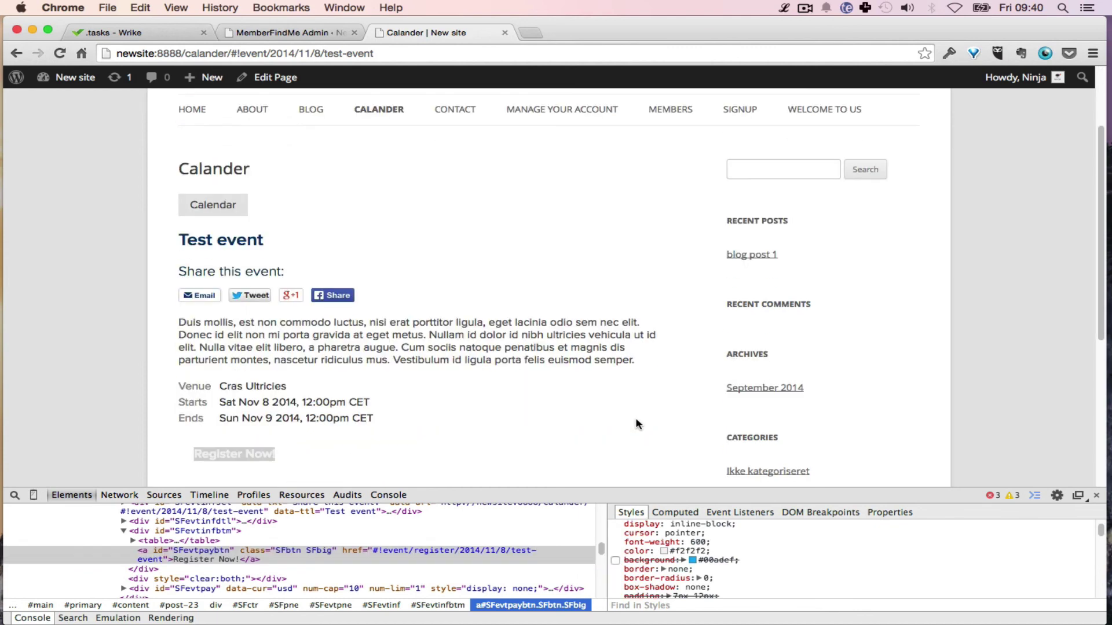
{"action": "left_click", "coordinate": [616, 561]}
{"action": "left_click", "coordinate": [615, 561]}
{"action": "left_click", "coordinate": [616, 560]}
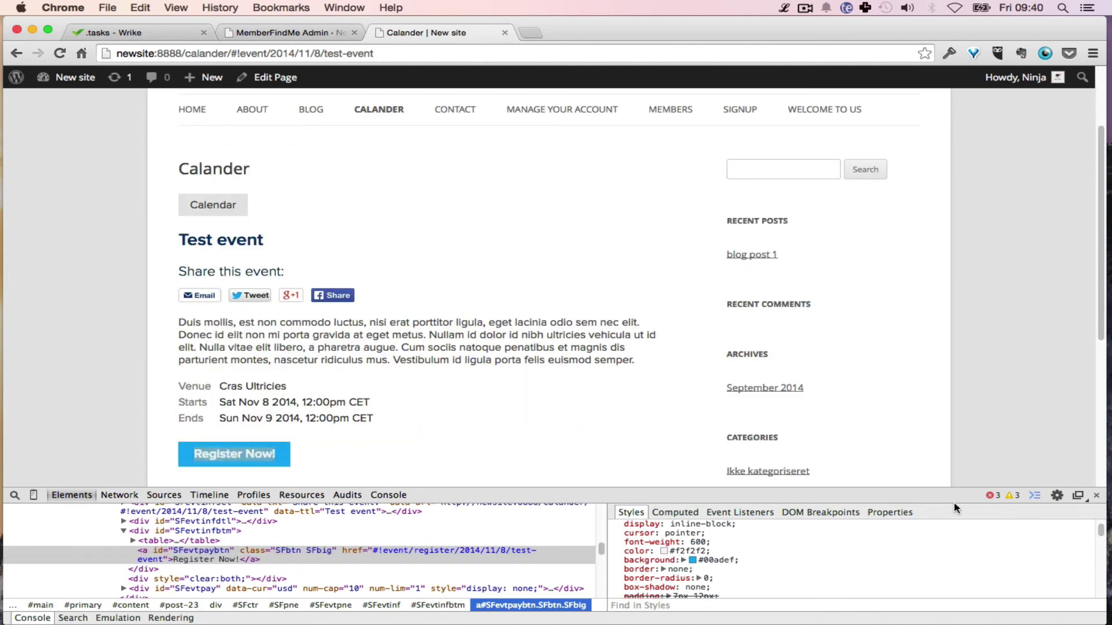
{"action": "left_click", "coordinate": [1096, 496]}
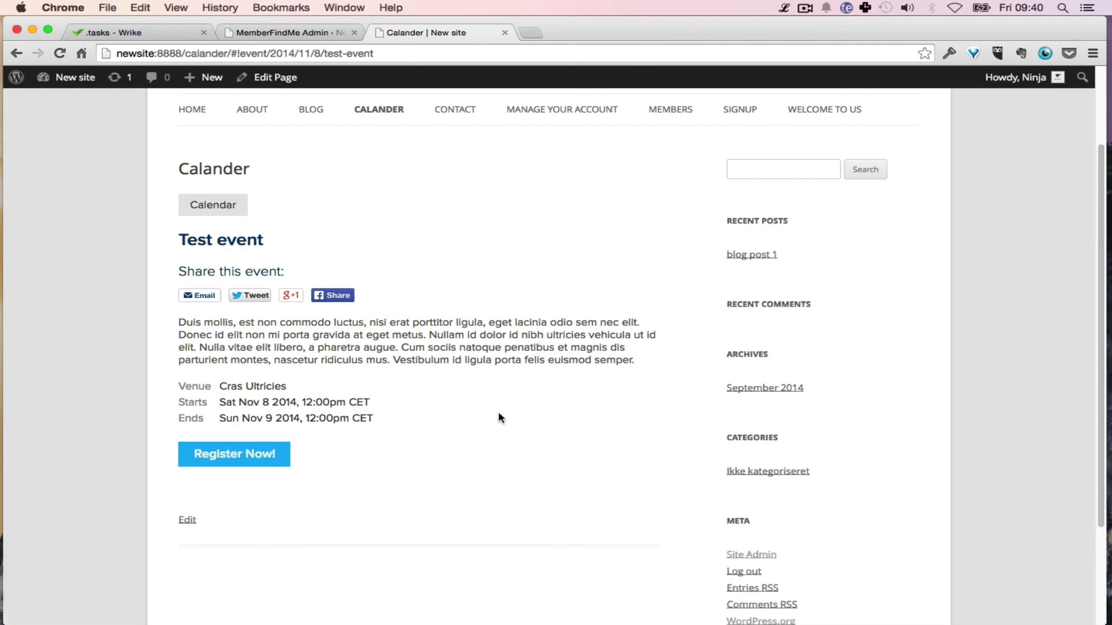